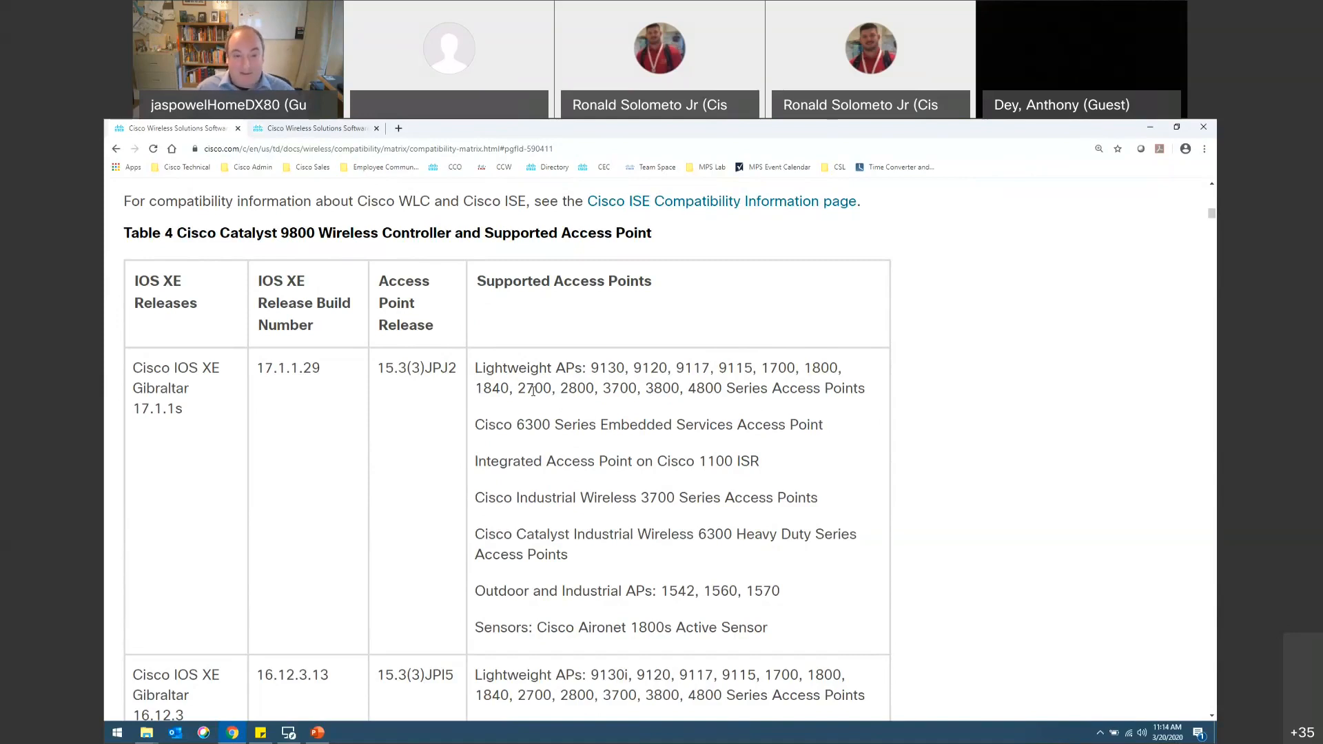
Step: Review the Table 5 compatibility matrix for the access points supported by each Cisco WLC release, highlighting the 9130E and 9130I models
click(274, 131)
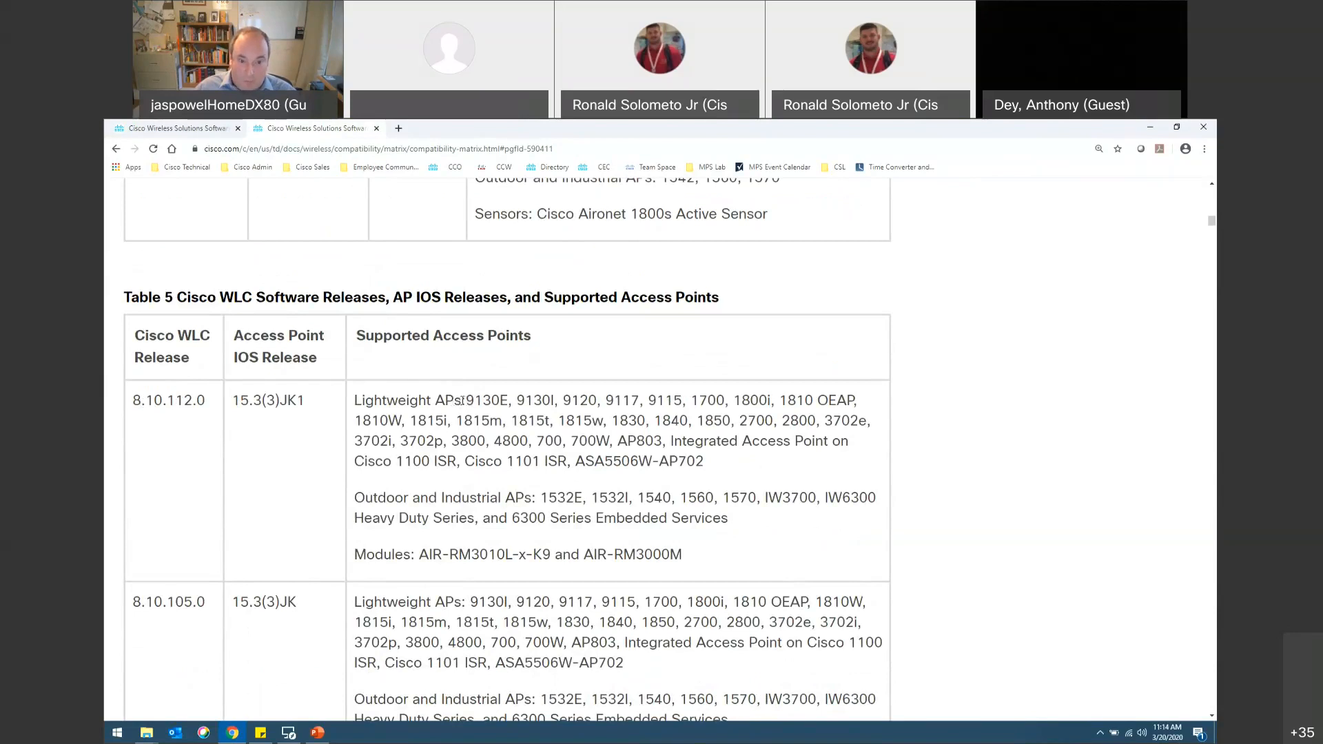
drag(462, 399, 560, 400)
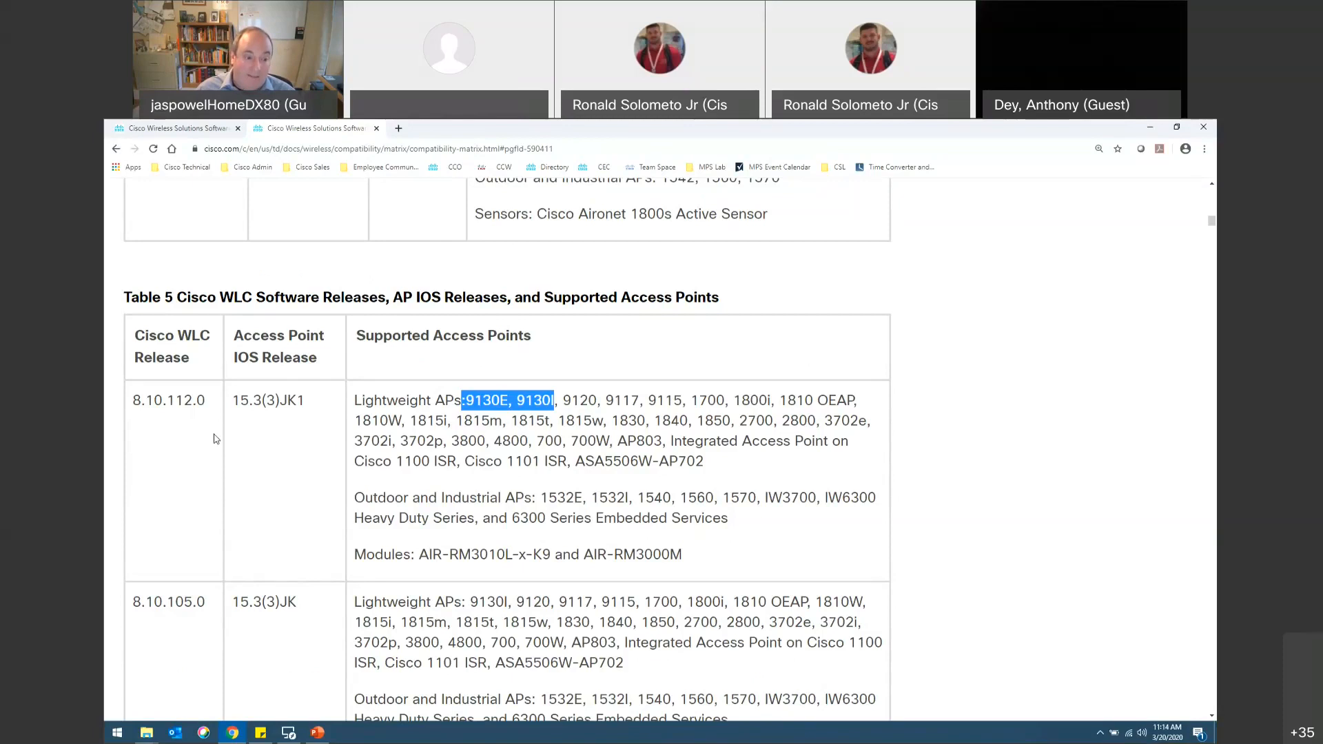
scroll(220, 441, down, 12)
scroll(236, 443, up, 5)
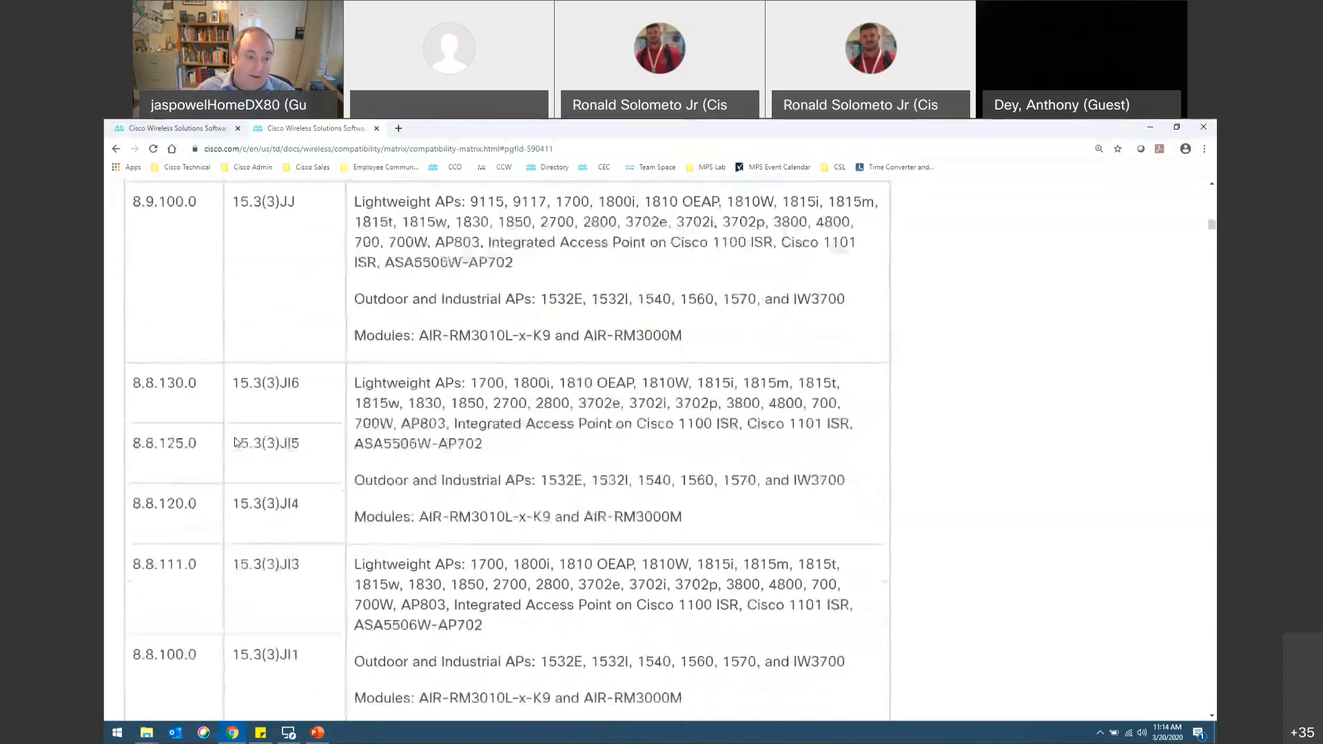
scroll(255, 448, down, 2)
scroll(257, 448, up, 2)
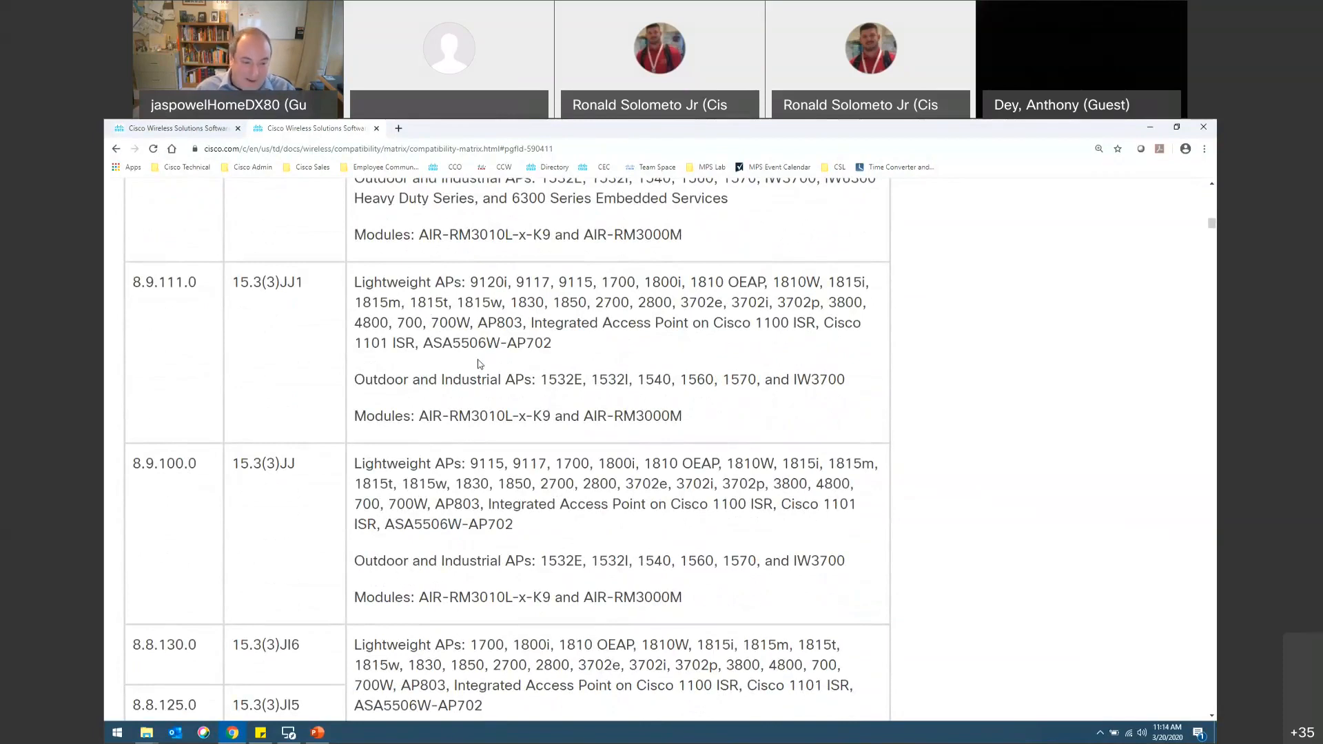
Step: Switch to the lab Remote Desktop session with the Catalyst 9800-CL controller dashboard
key(alt+Tab)
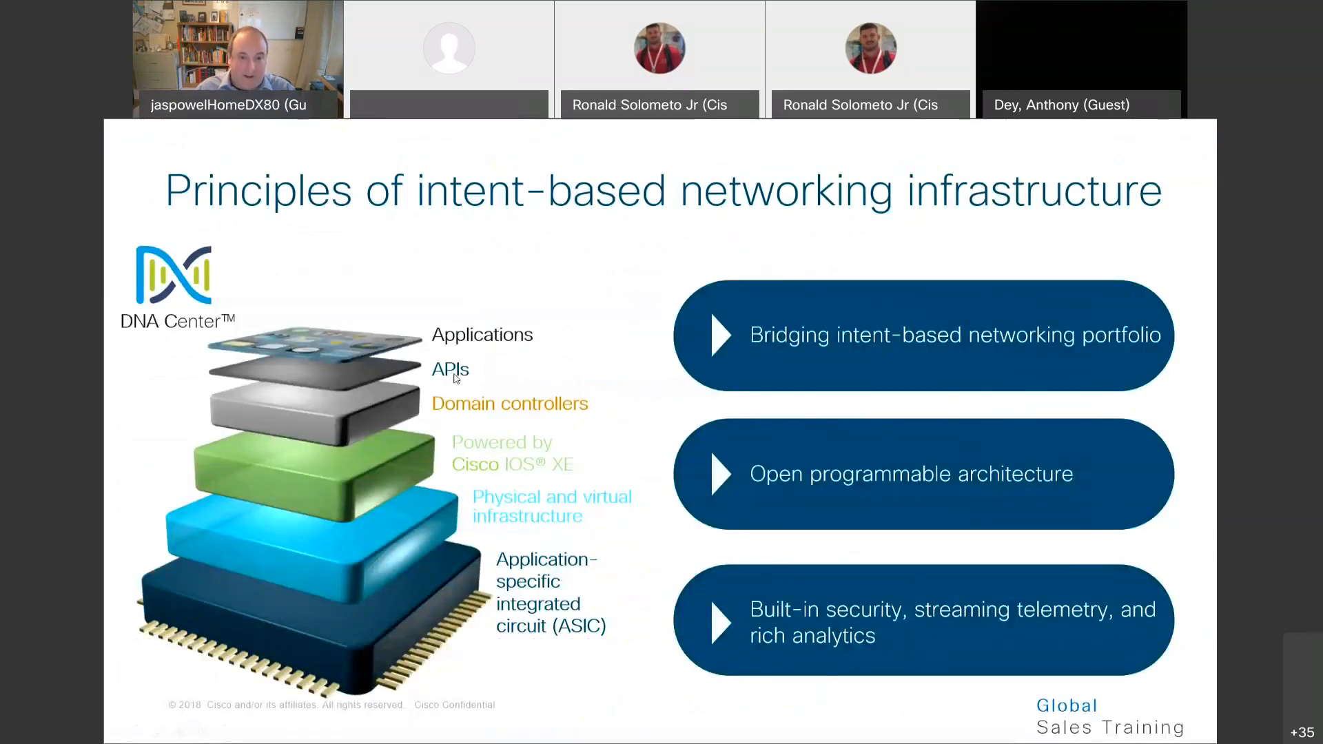
key(alt+Tab)
key(Tab)
key(Tab)
key(Tab)
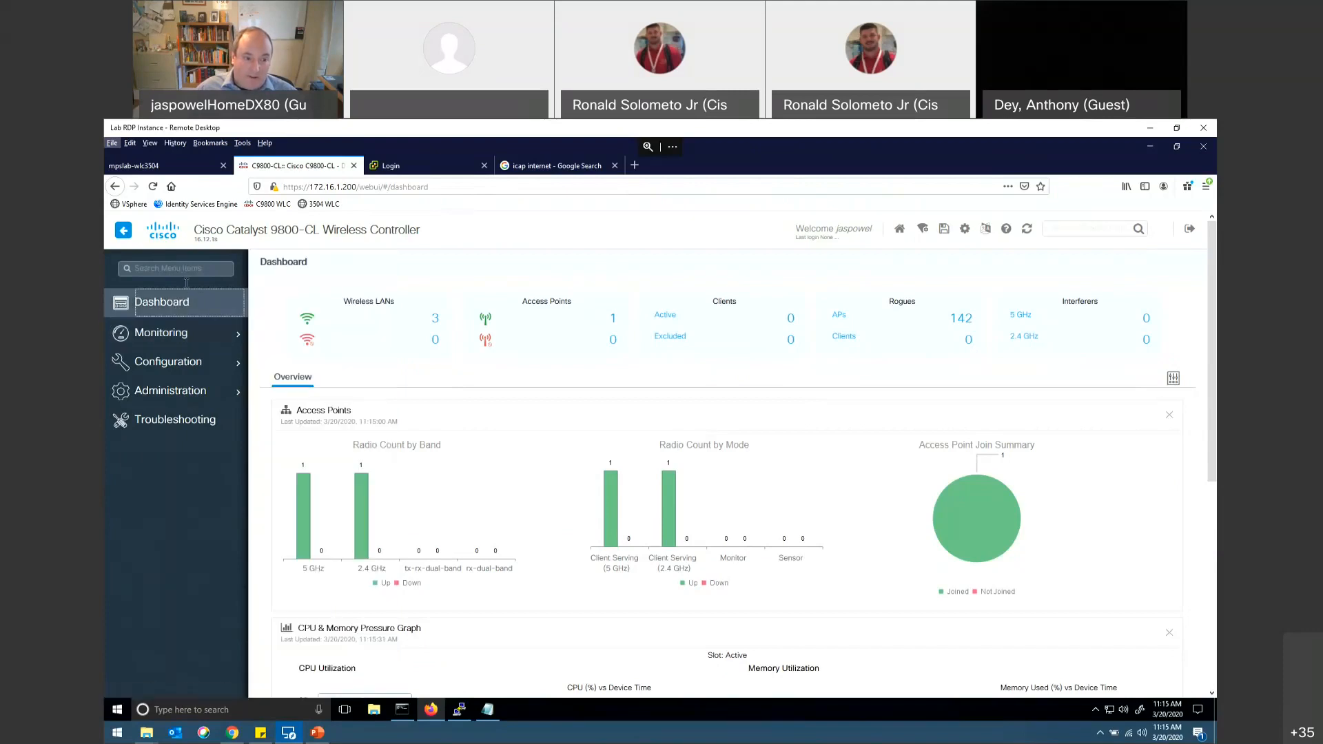
Step: Survey the controller's Monitoring, Configuration, Administration and Troubleshooting sections, ending on the dashboard
mouse_move(170, 341)
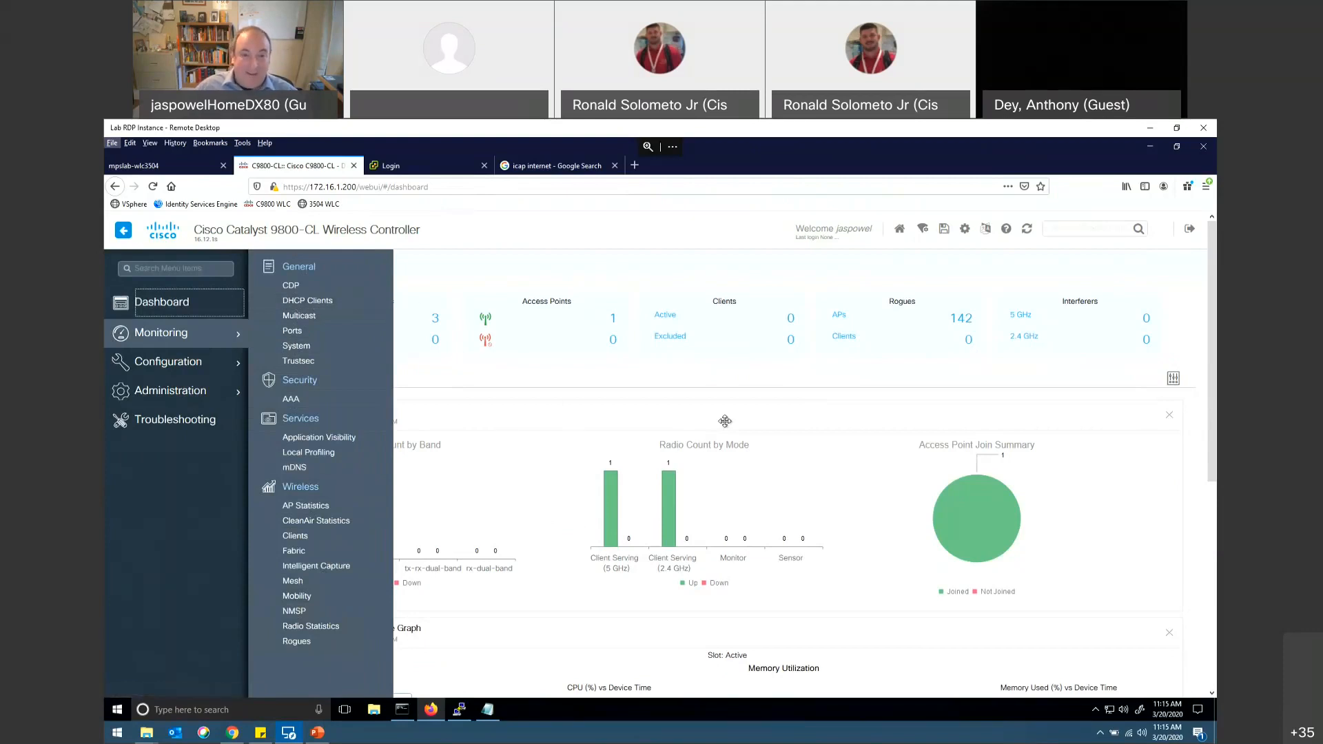
click(138, 365)
click(159, 350)
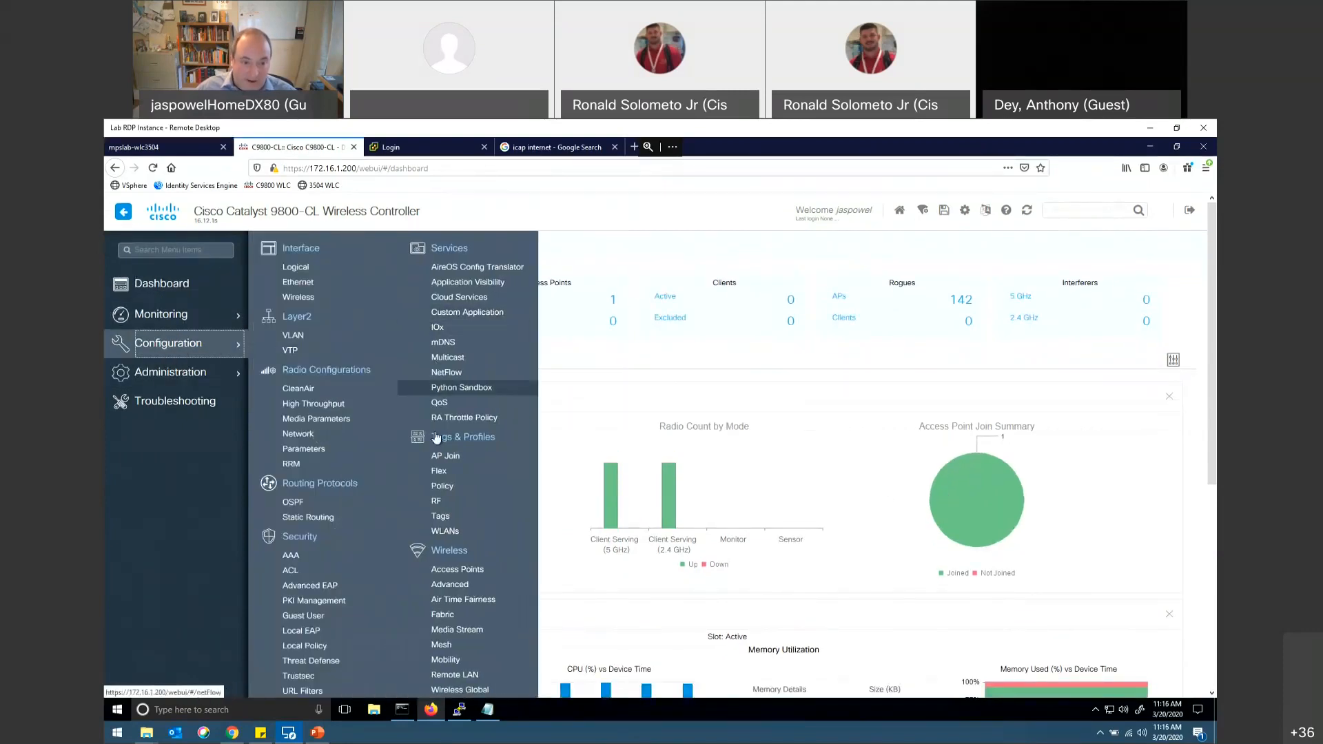
click(169, 372)
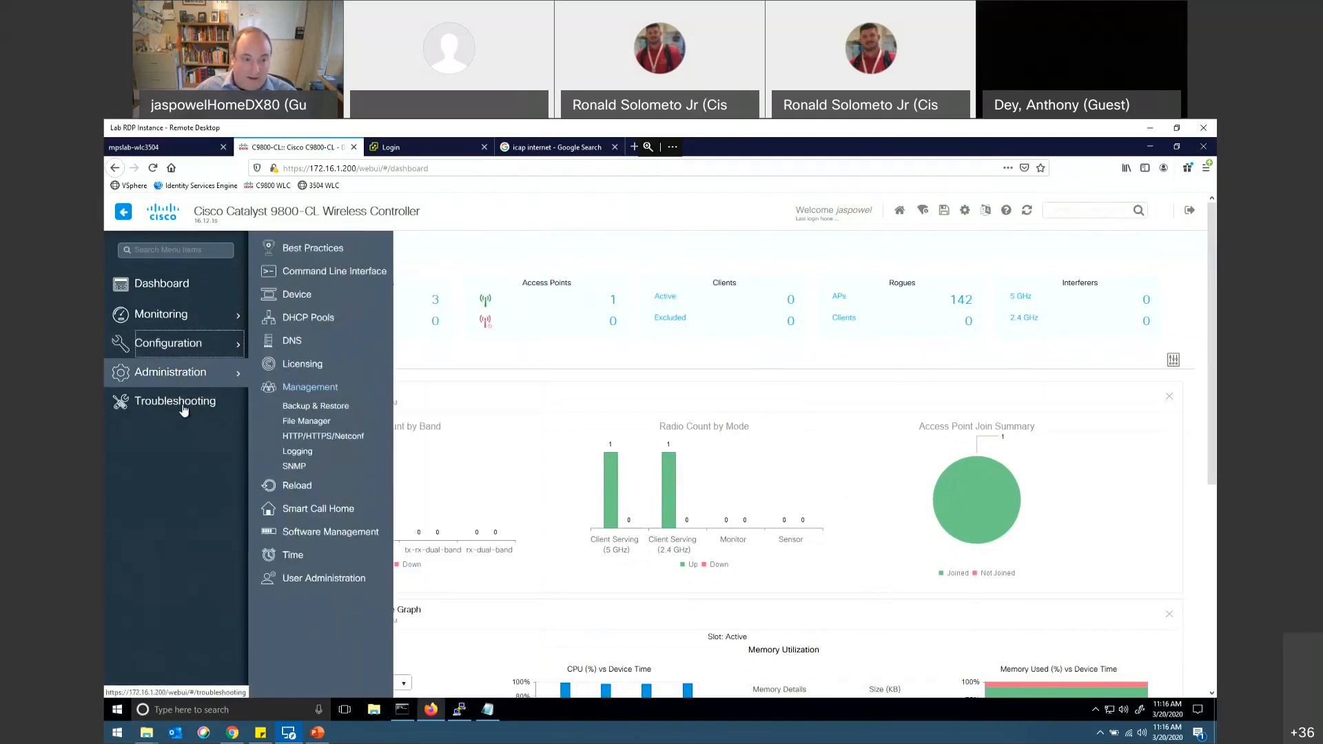
click(183, 410)
click(170, 294)
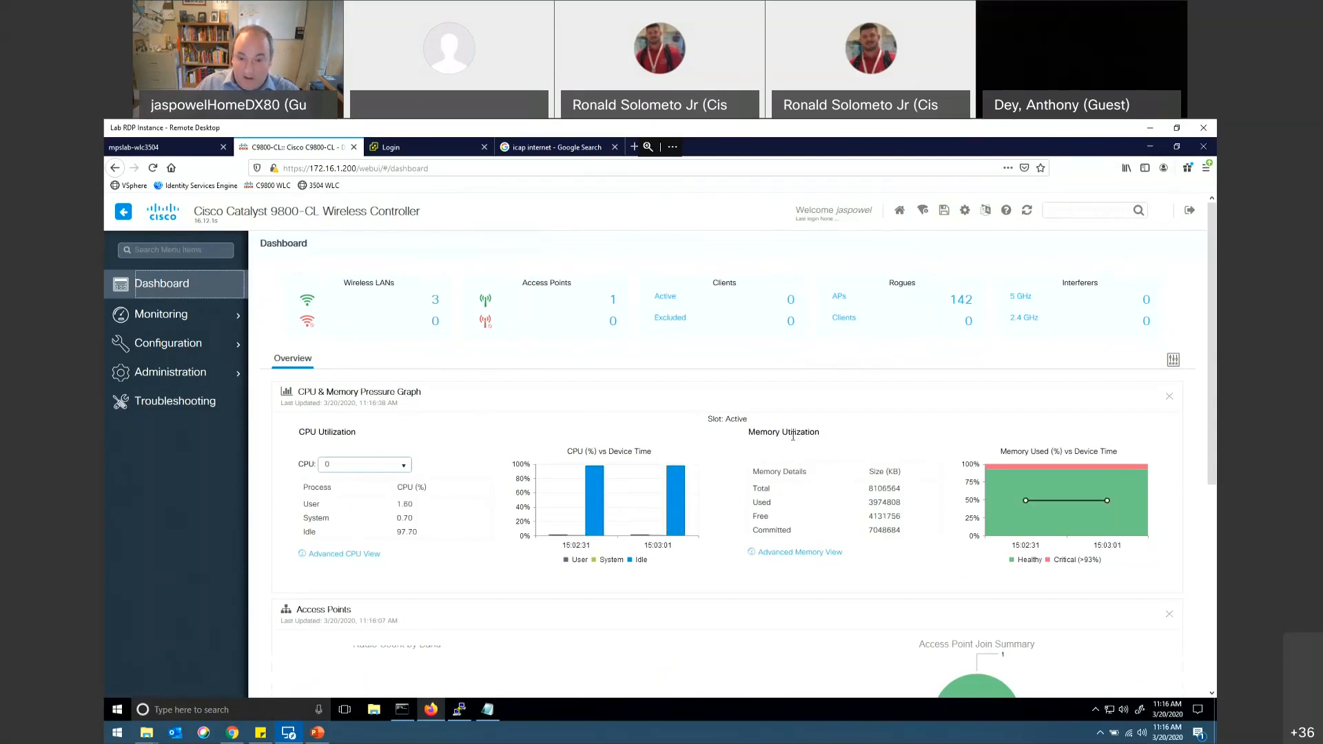
Step: Review the dashboard's CPU and memory, access point and System Information widgets, and check the software version under the controller title
scroll(714, 474, down, 3)
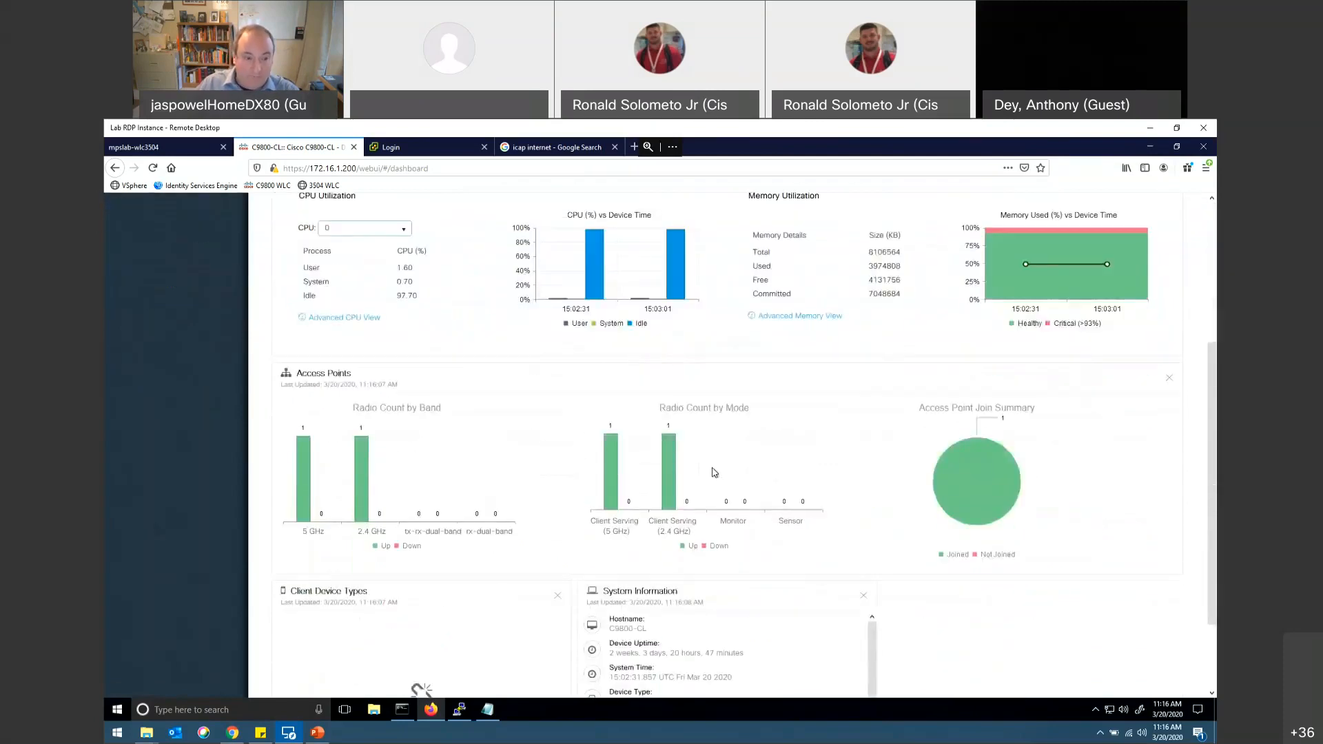
scroll(709, 471, down, 1)
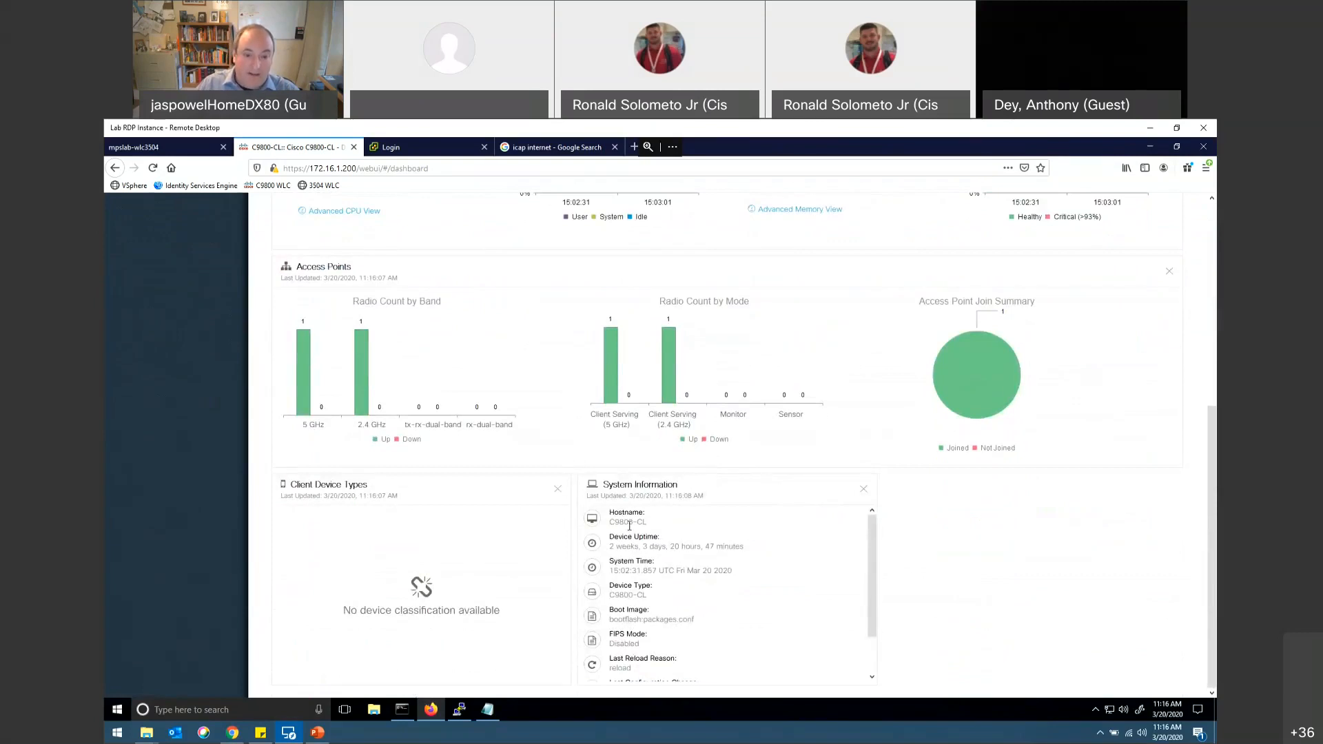
scroll(689, 586, down, 2)
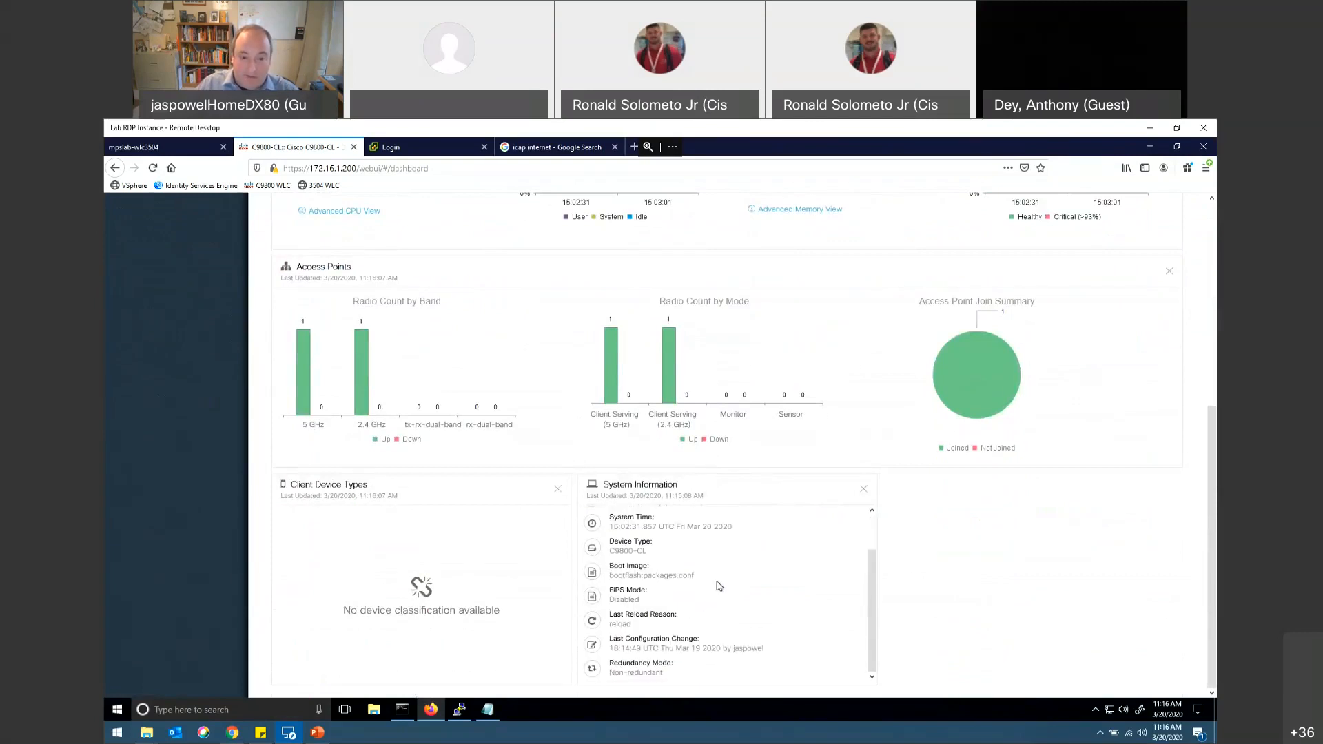
scroll(718, 585, up, 2)
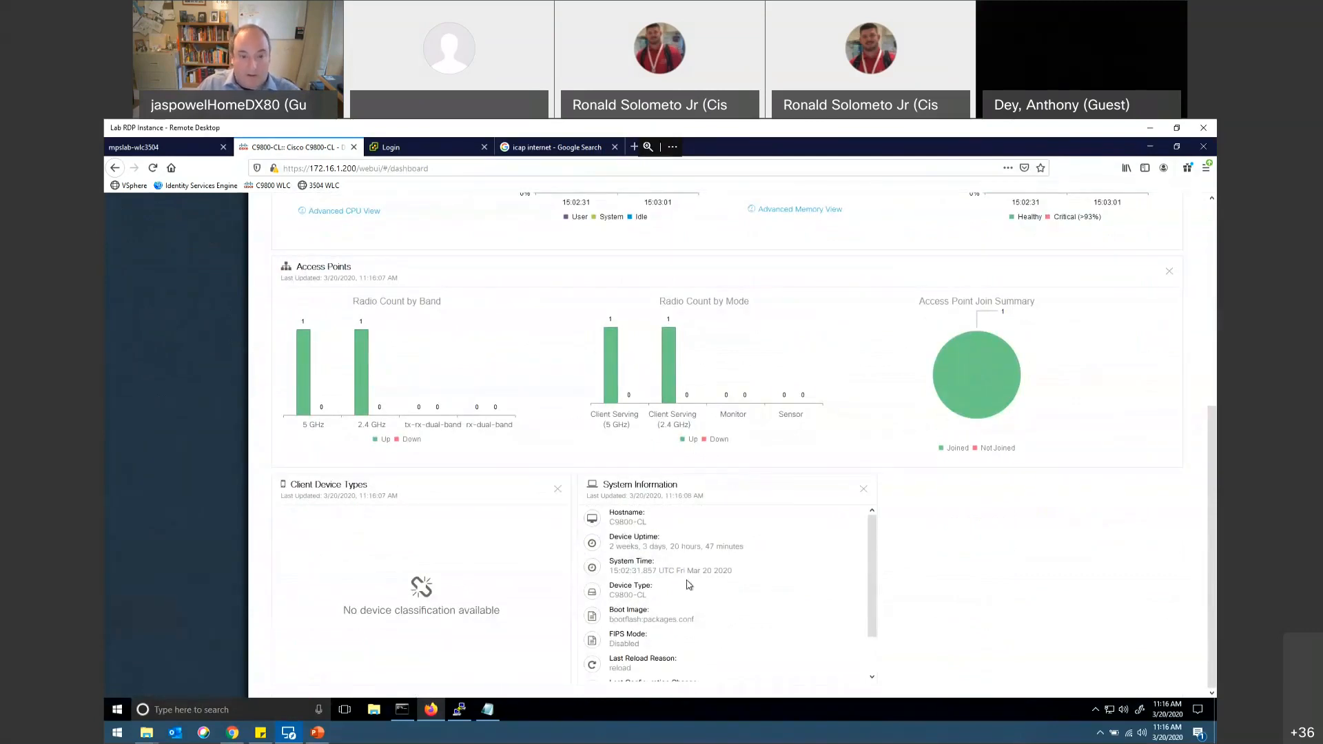
scroll(538, 540, up, 5)
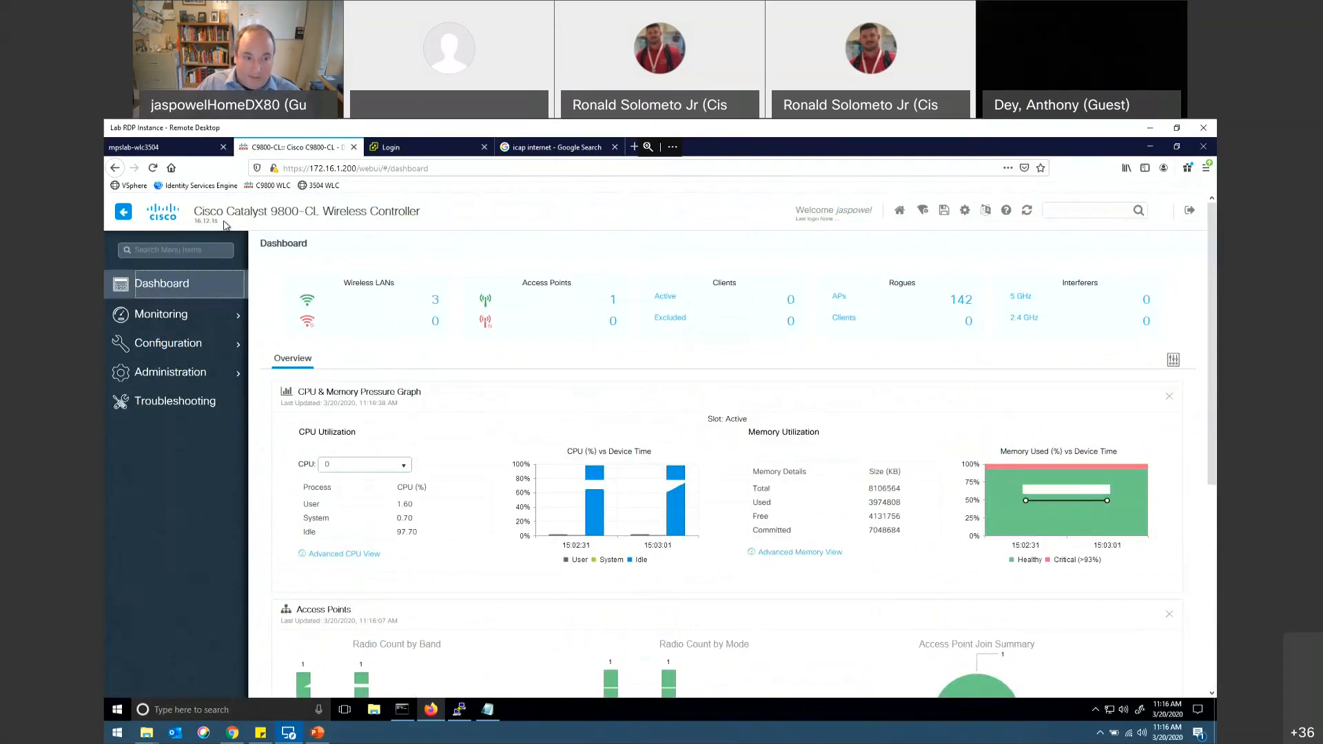
drag(195, 221, 224, 220)
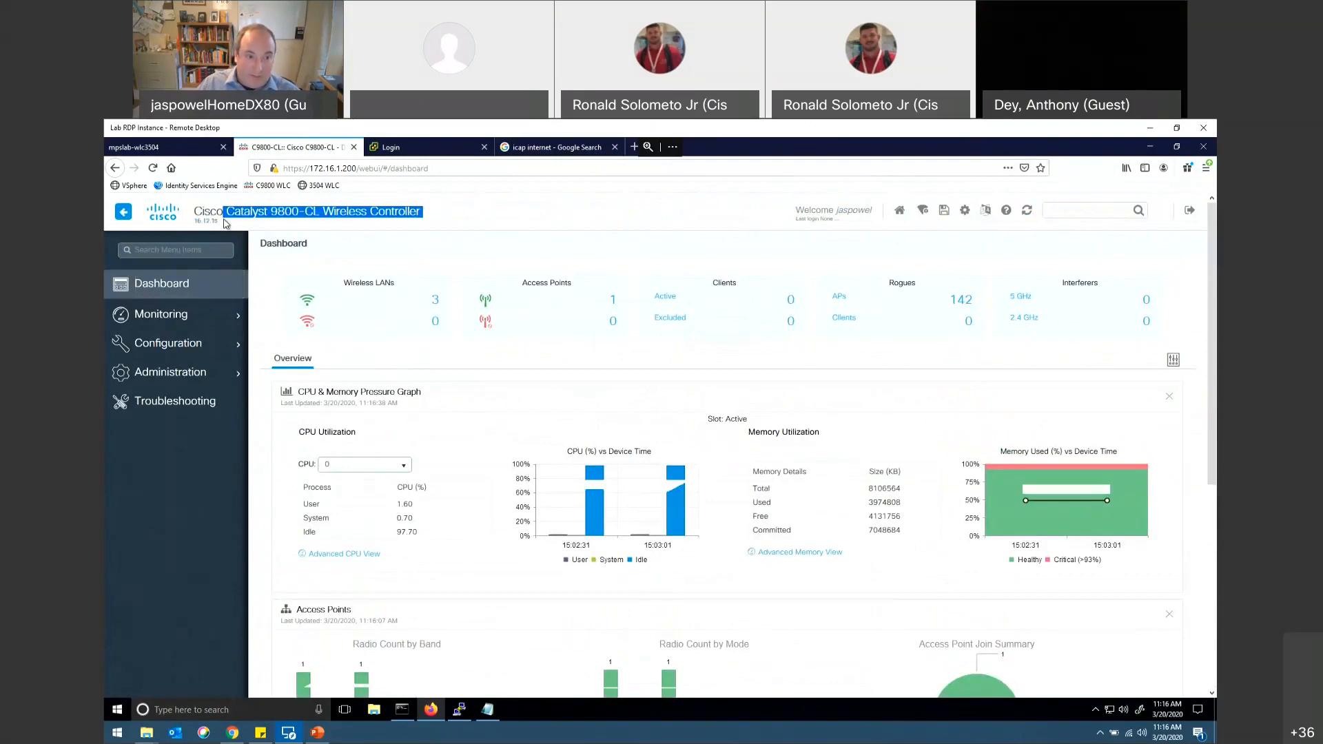
click(224, 222)
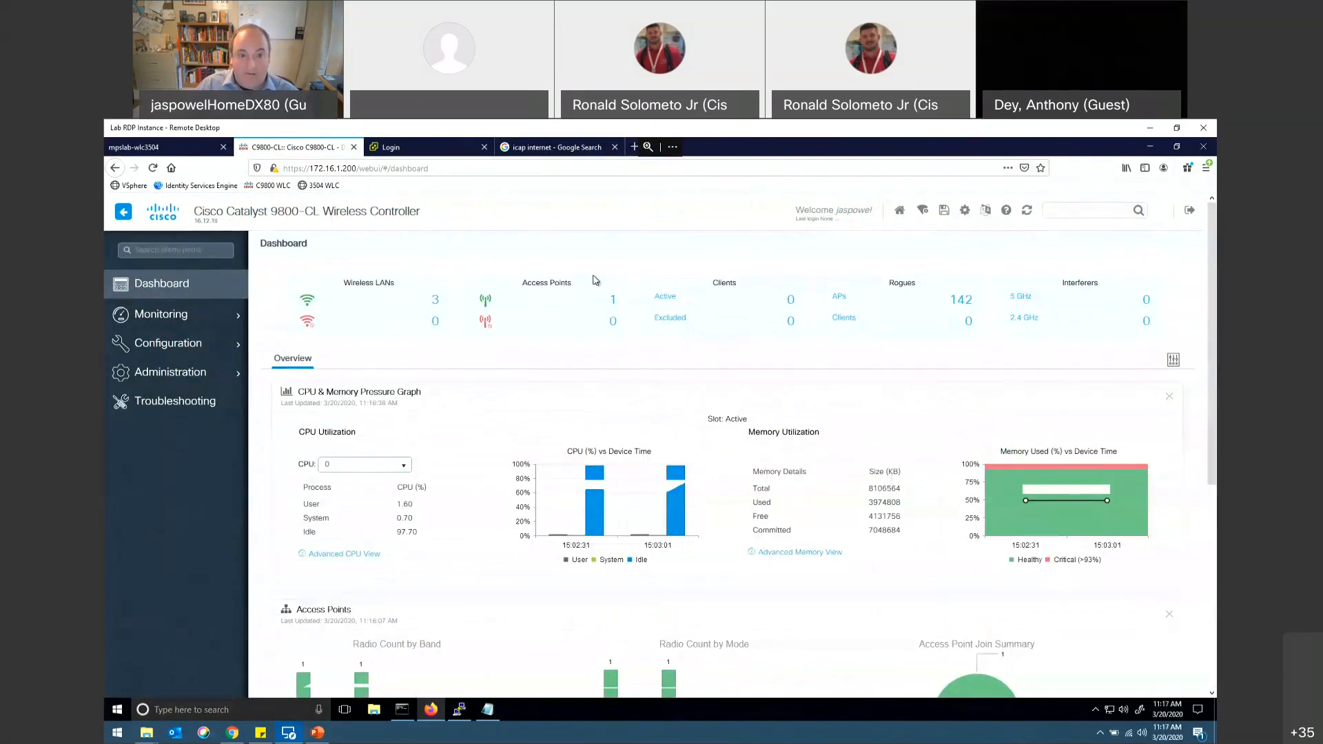
Step: View the registered access points and the configured WLANs from the dashboard counters, returning to the dashboard after each
click(610, 298)
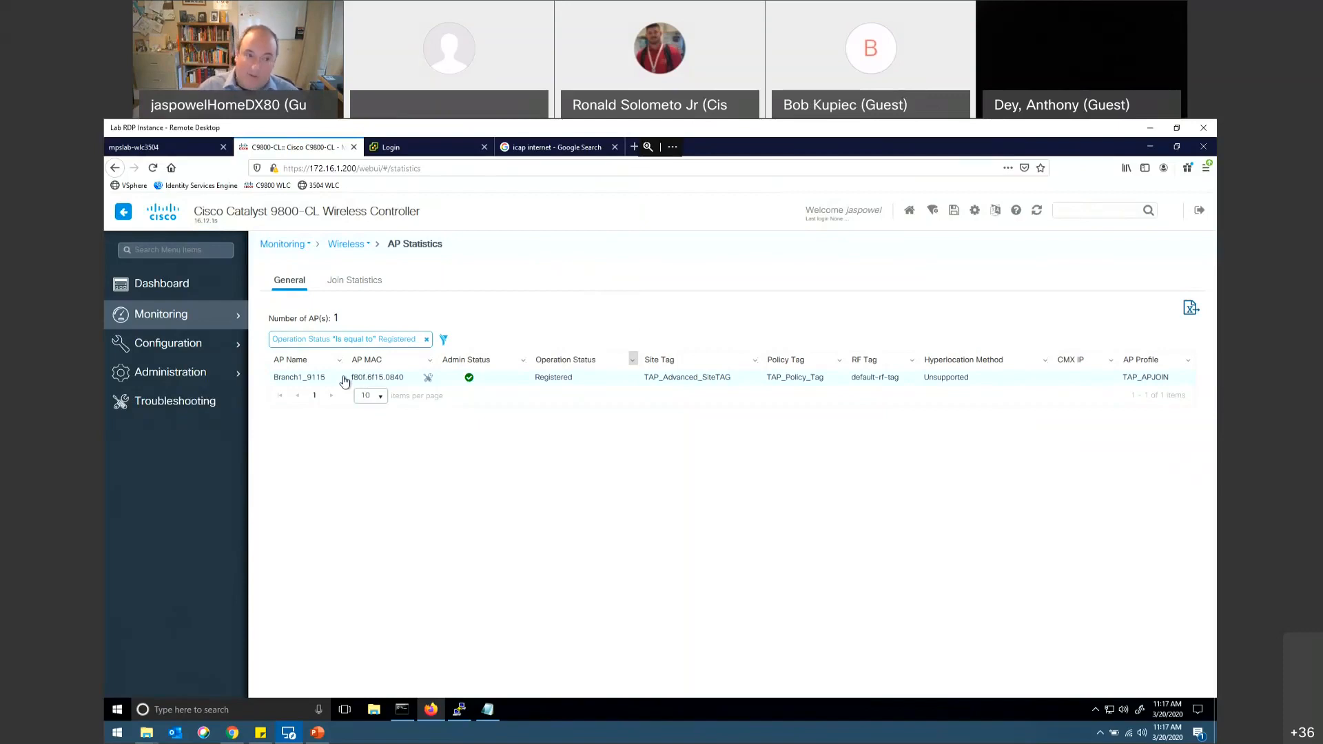
click(184, 286)
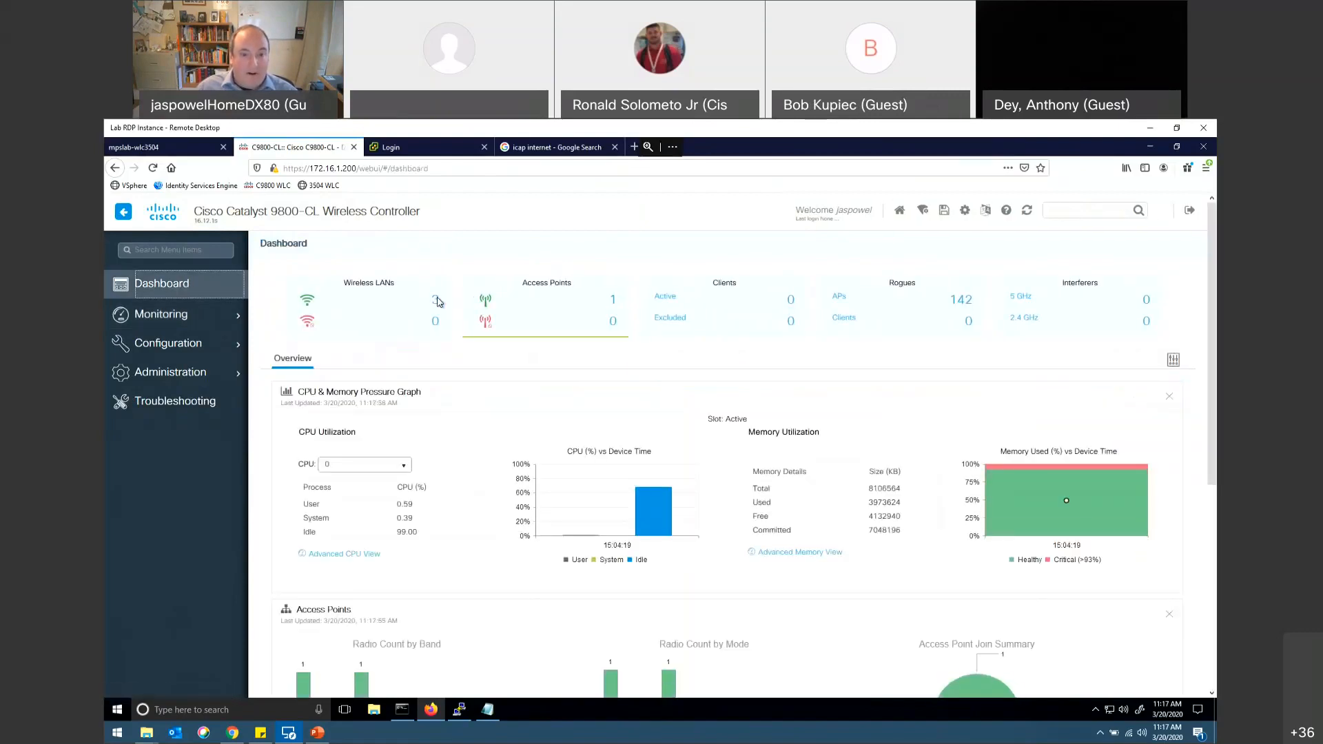
click(613, 300)
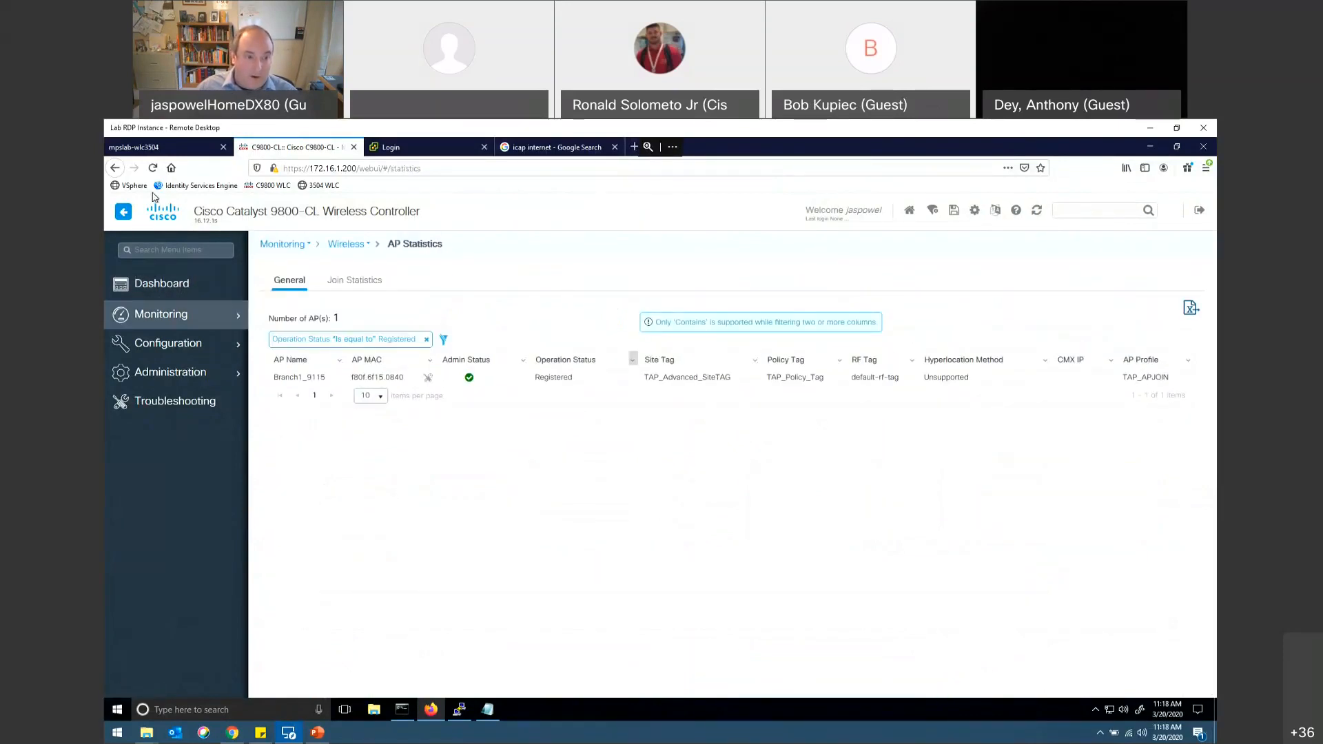
click(180, 285)
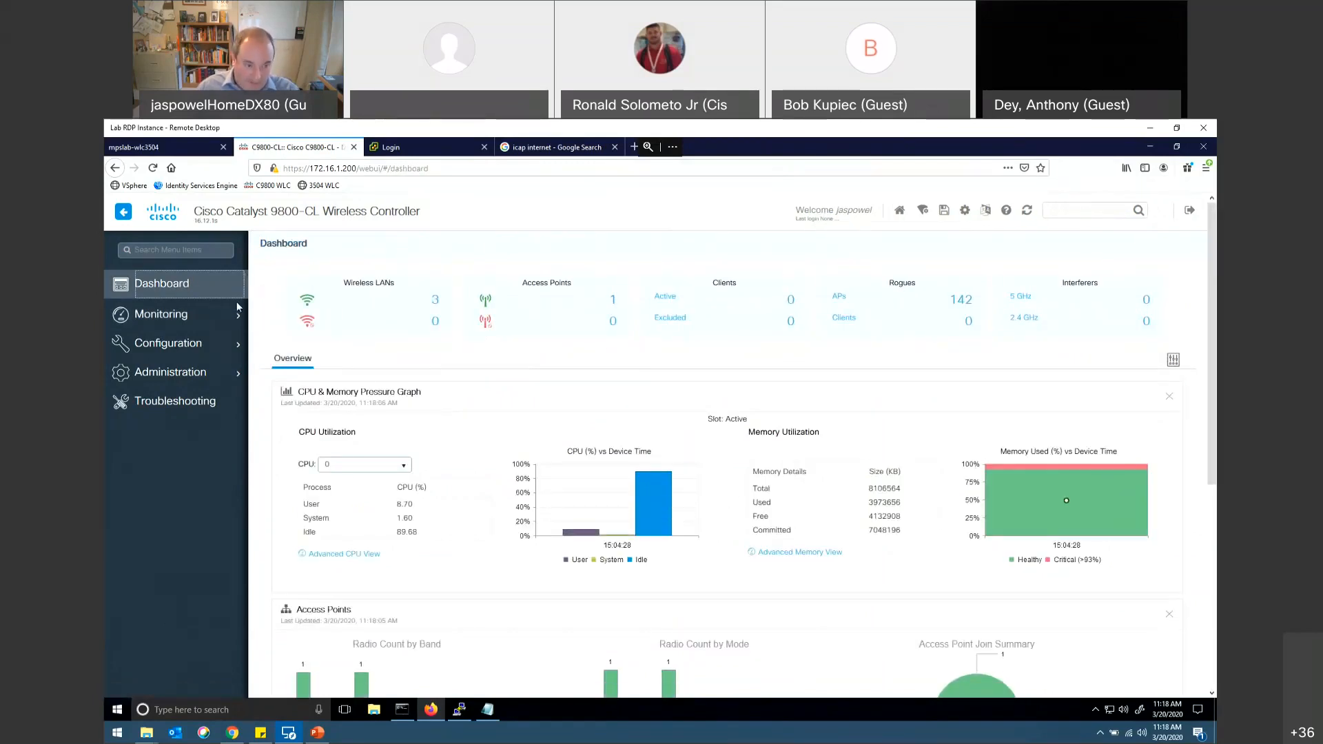
click(435, 305)
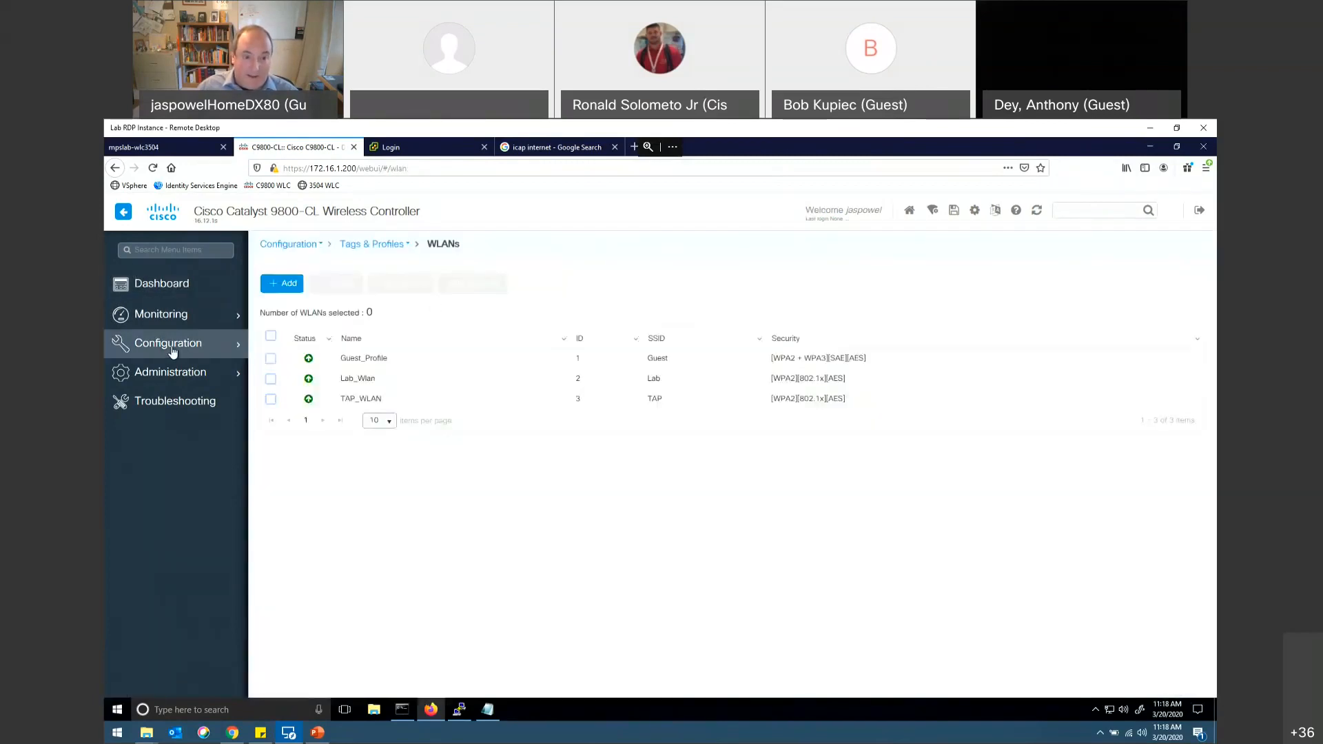
click(158, 291)
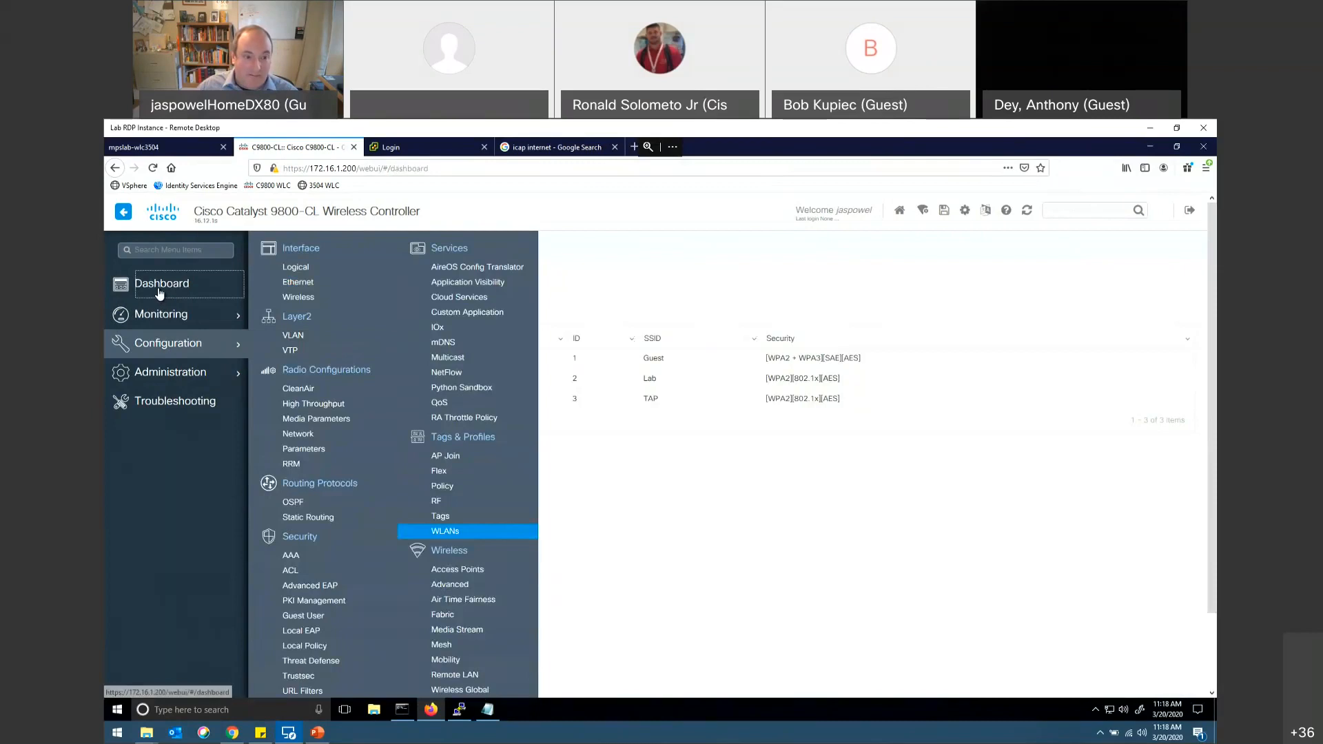
Step: Open the wireless AP Statistics for monitoring, check the Join Statistics, and return to the General view
click(180, 316)
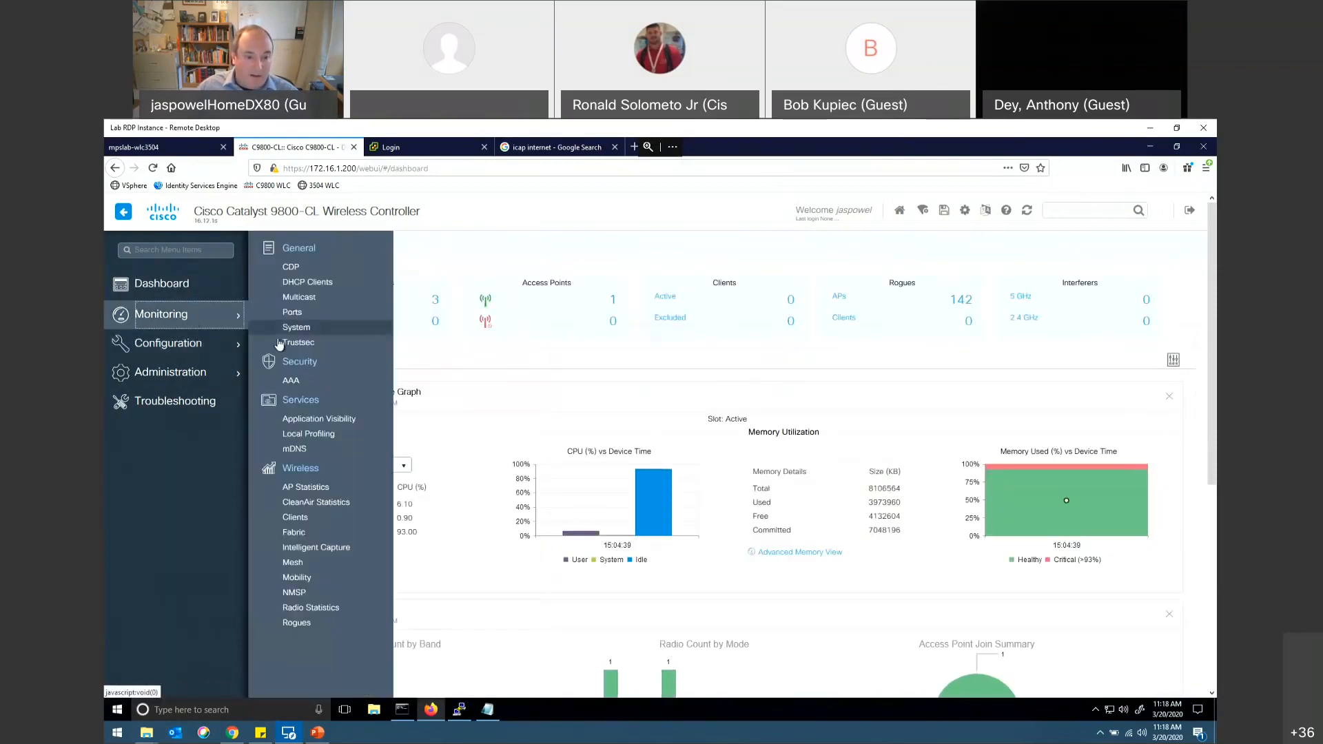
click(317, 490)
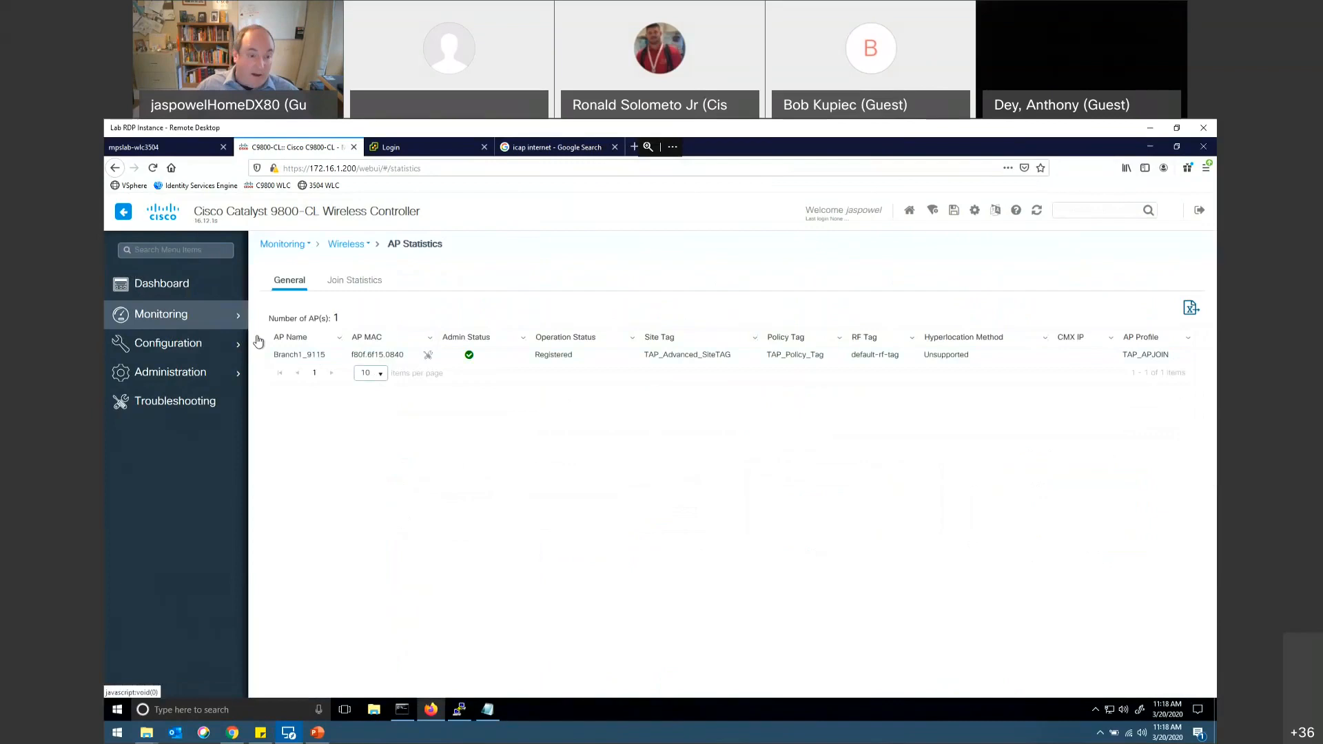
click(359, 283)
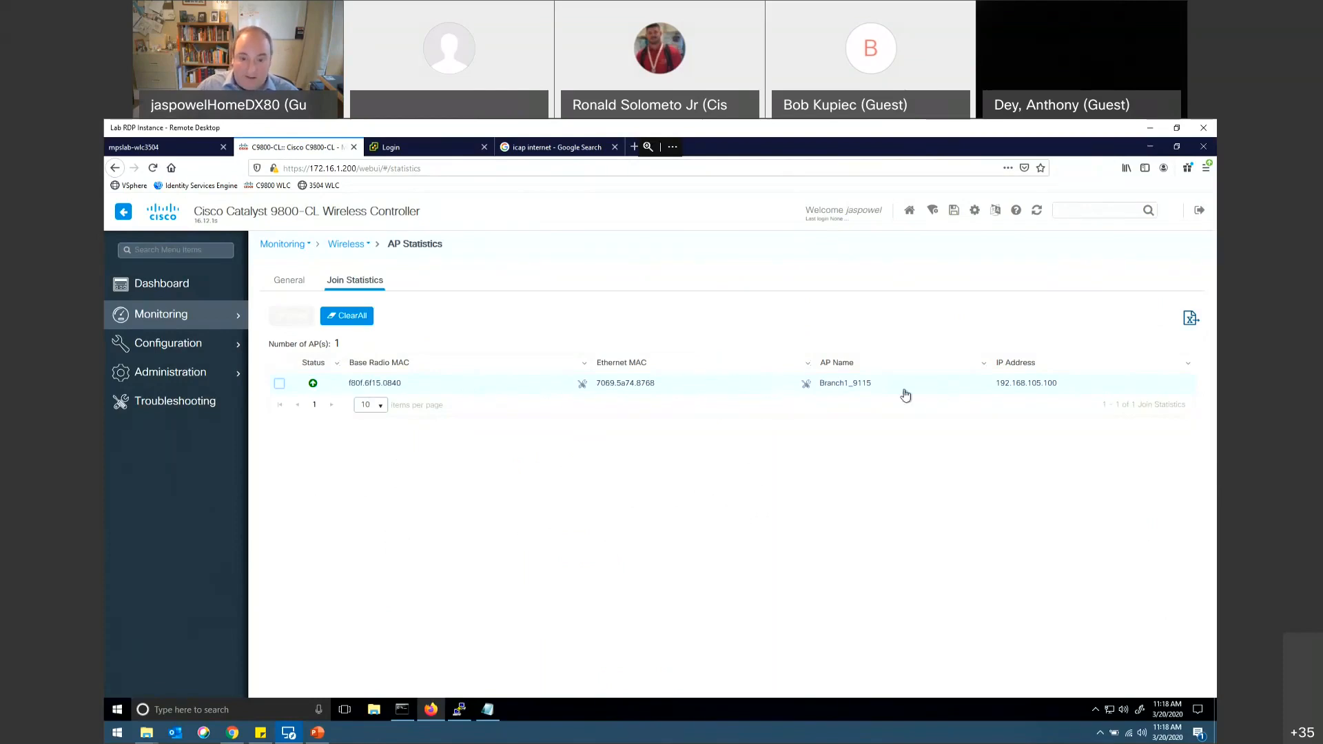
click(282, 284)
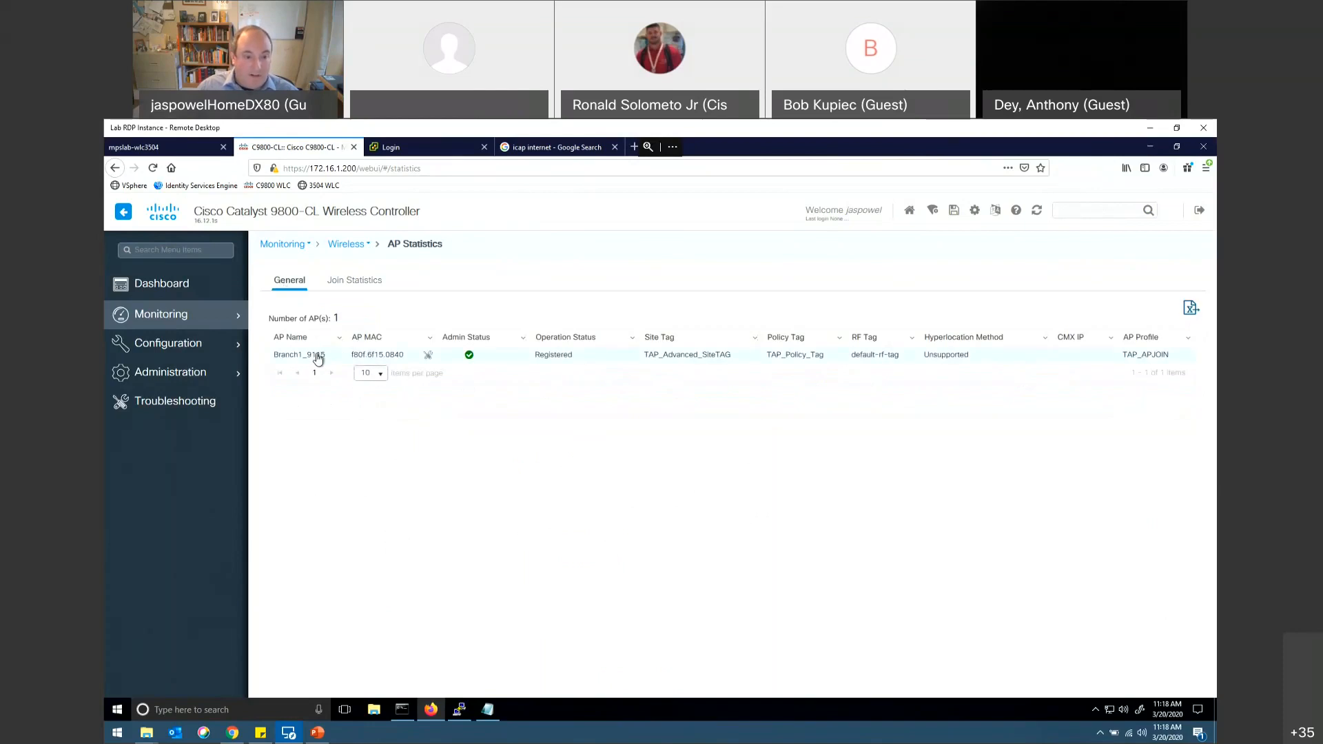
Step: Open the details of access point Branch1_9115 and review its 360 View
click(318, 357)
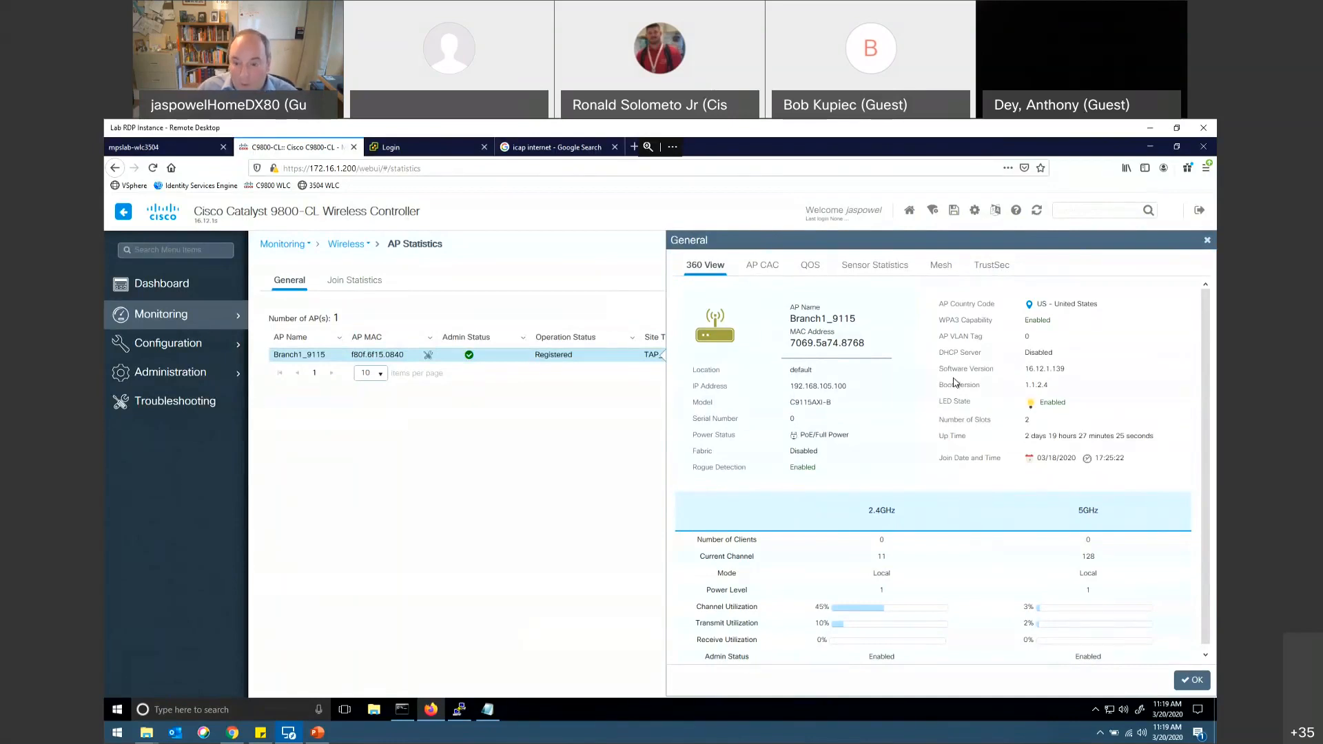
scroll(955, 383, down, 1)
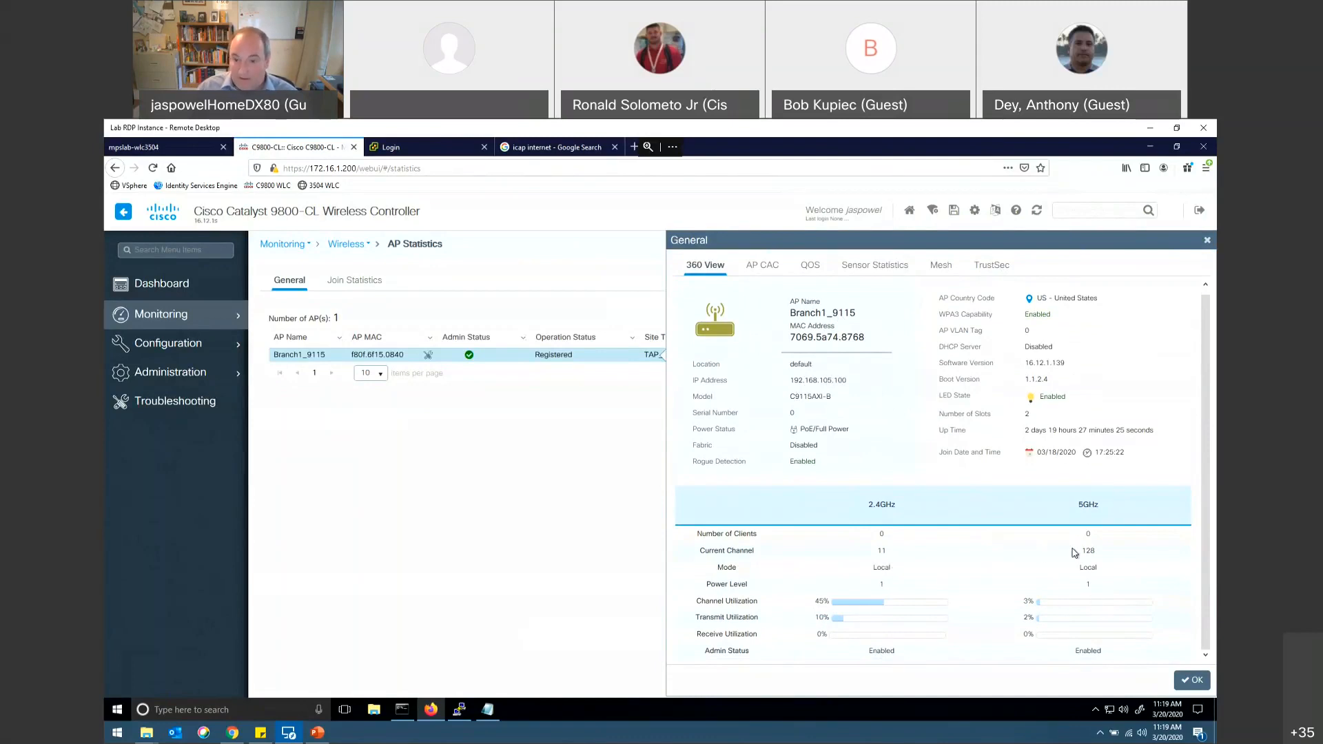
scroll(1025, 576, up, 1)
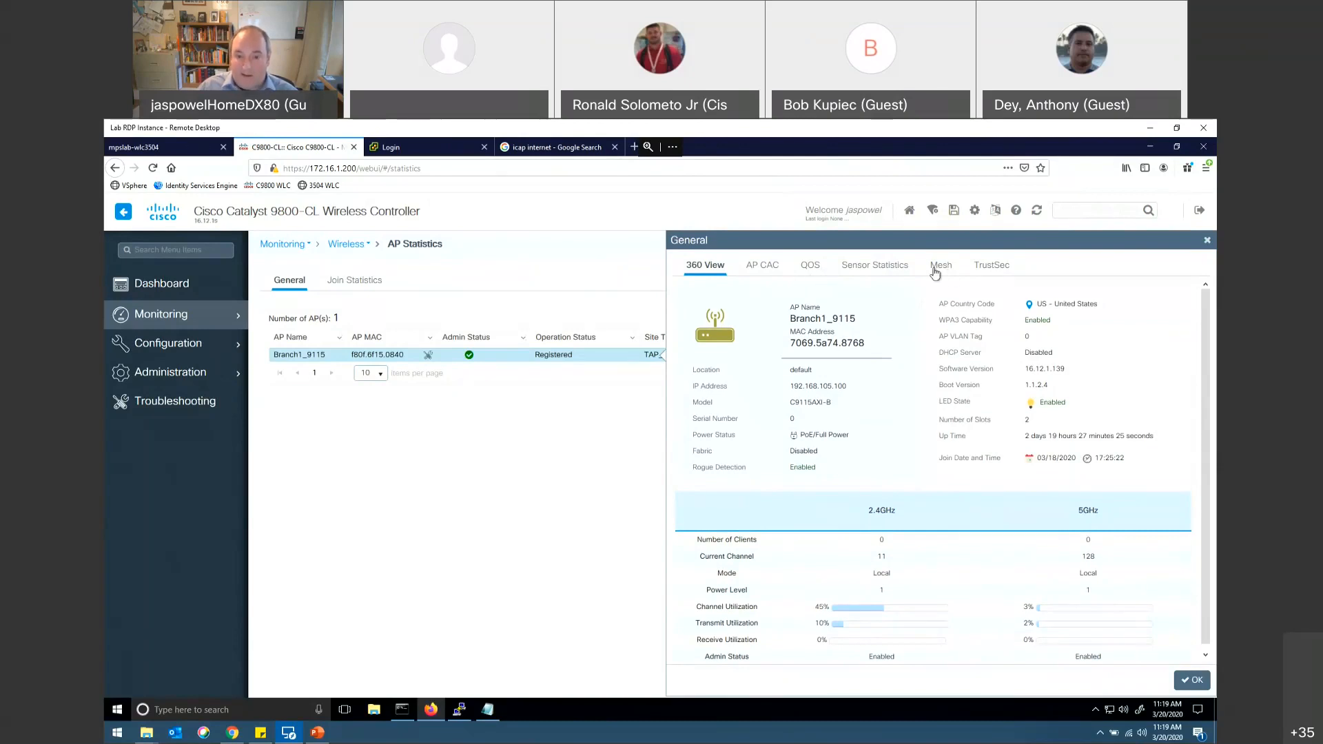
Step: Check the access point's AP CAC, QOS, Sensor Statistics, Mesh and TrustSec details, then close them
click(769, 273)
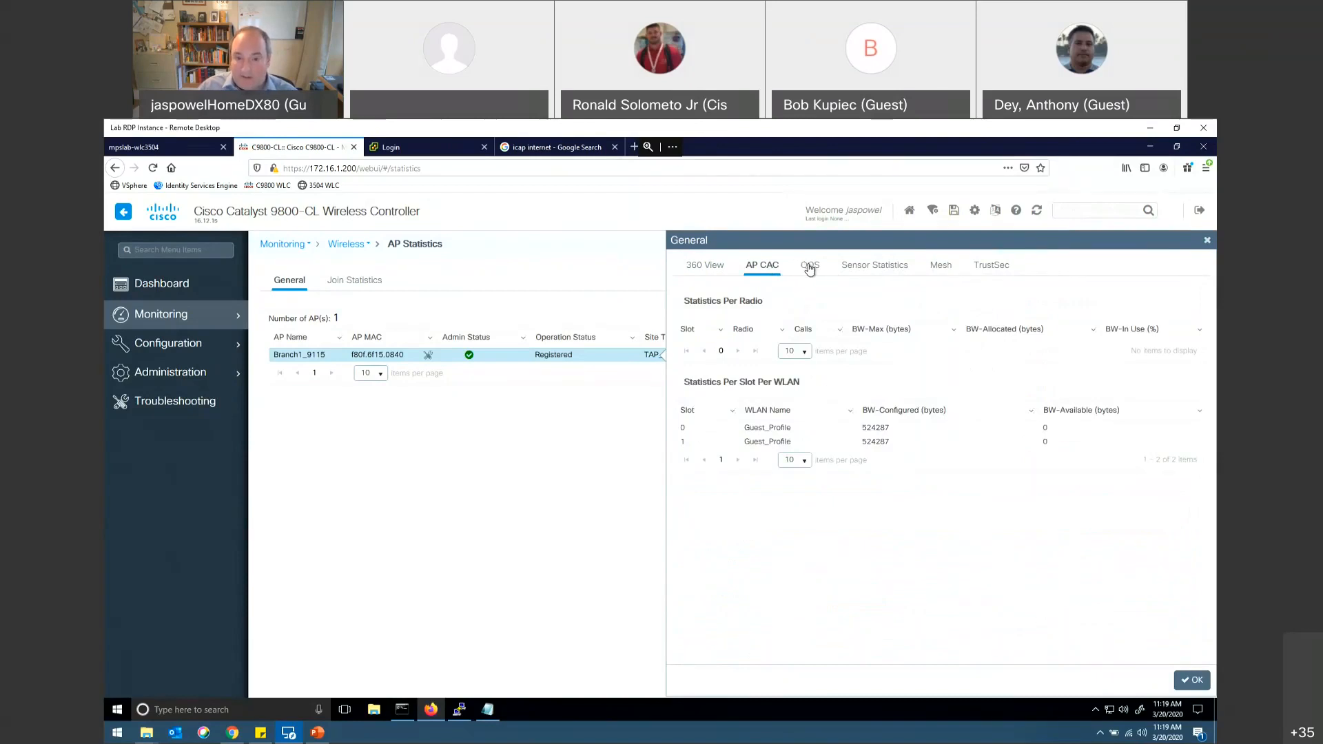
click(808, 267)
click(855, 269)
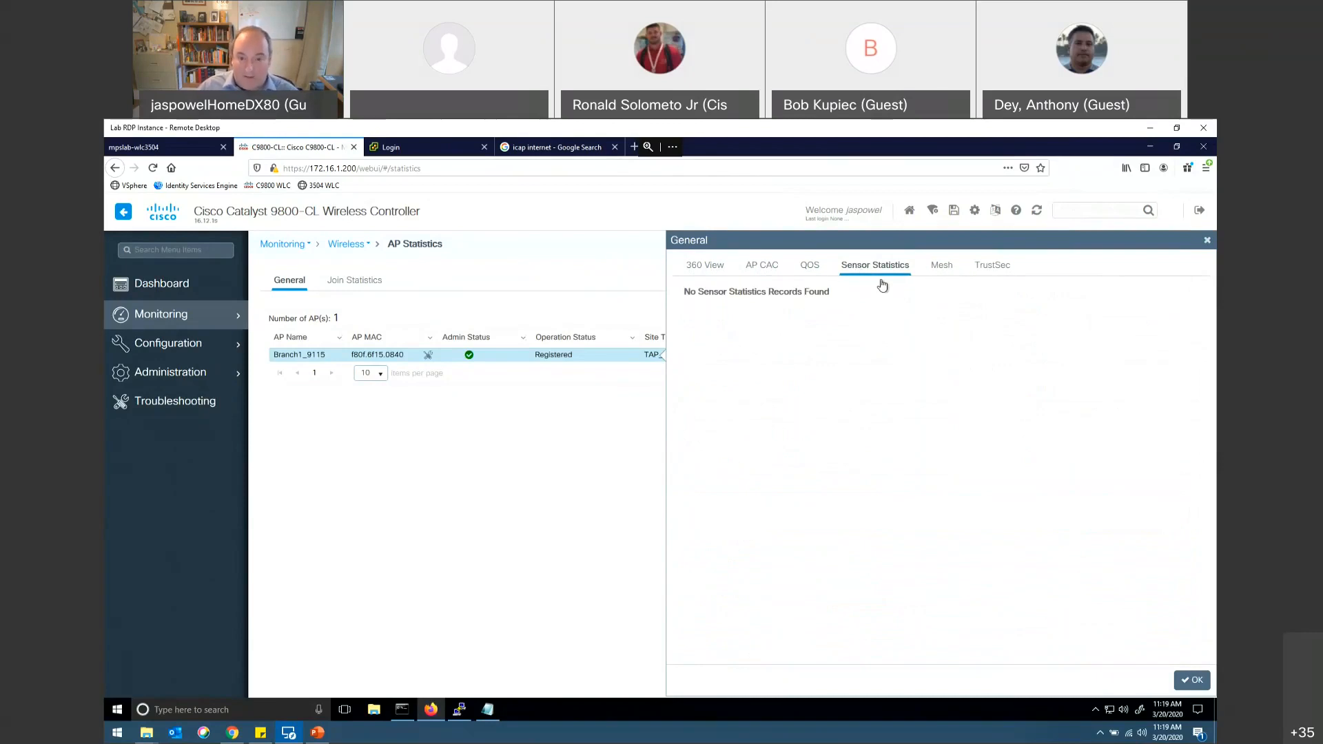
click(950, 267)
click(996, 269)
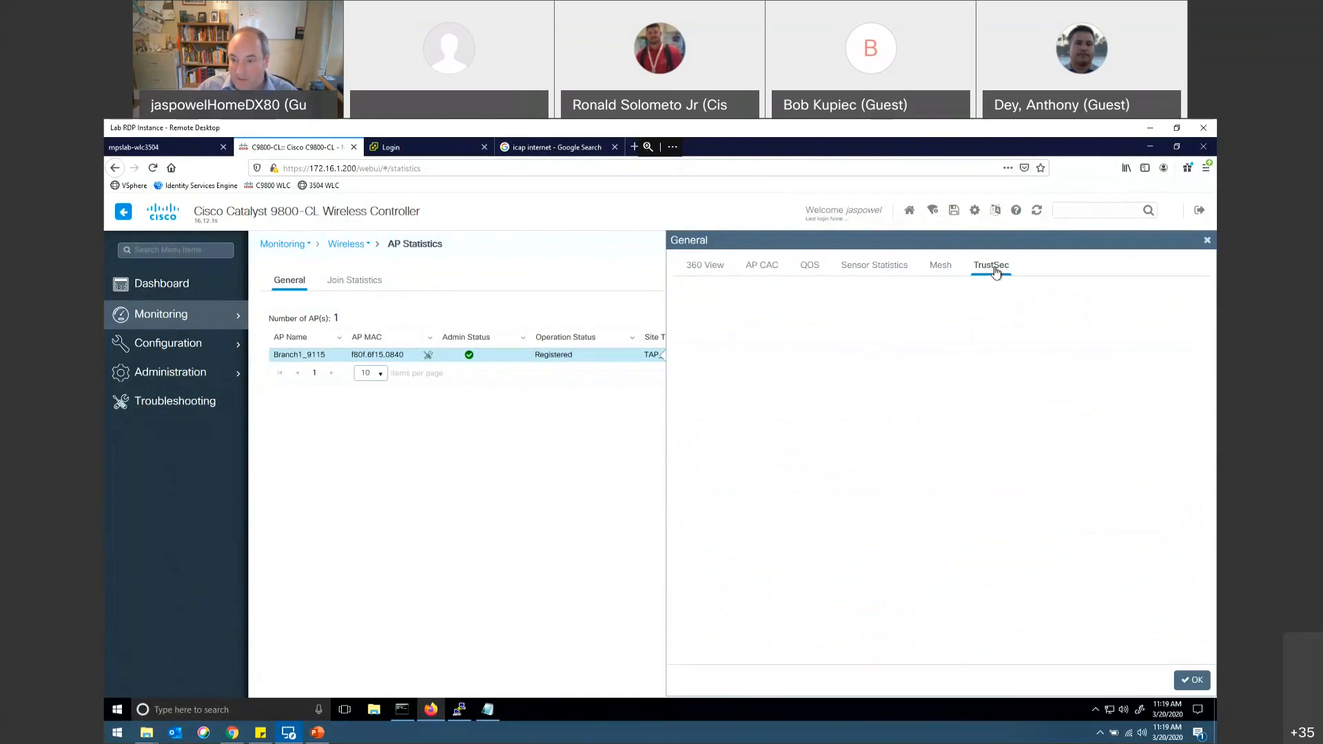
click(1205, 241)
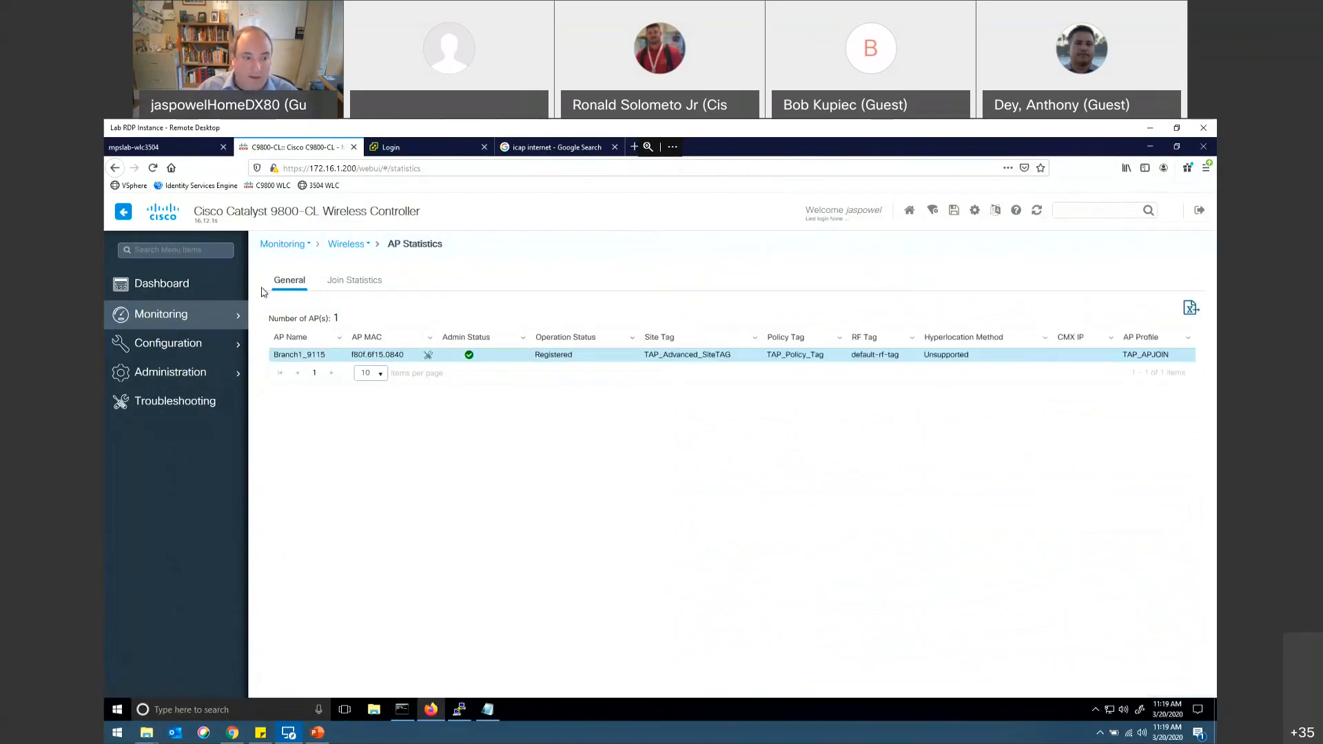
Step: Open the wireless CleanAir Statistics for monitoring, check the 5 GHz Air Quality Report, and view the 2.4 GHz band
click(158, 314)
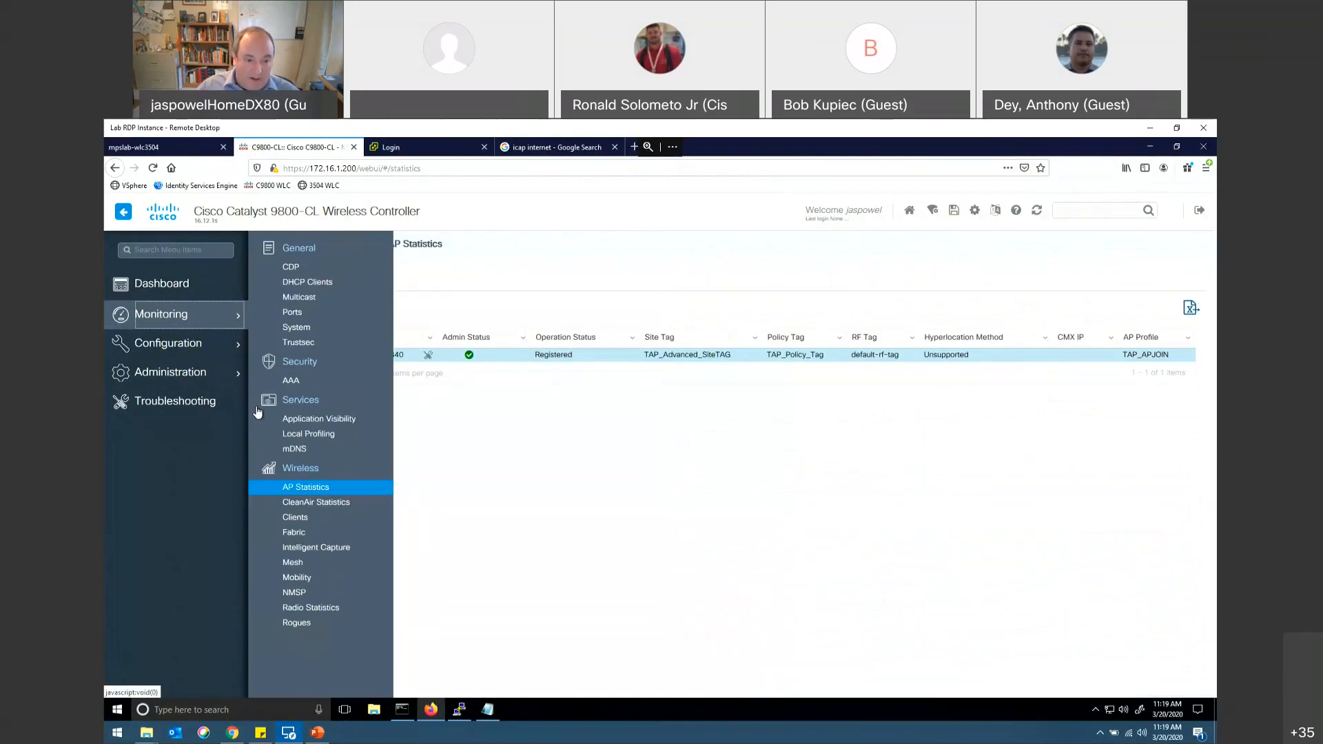
click(308, 501)
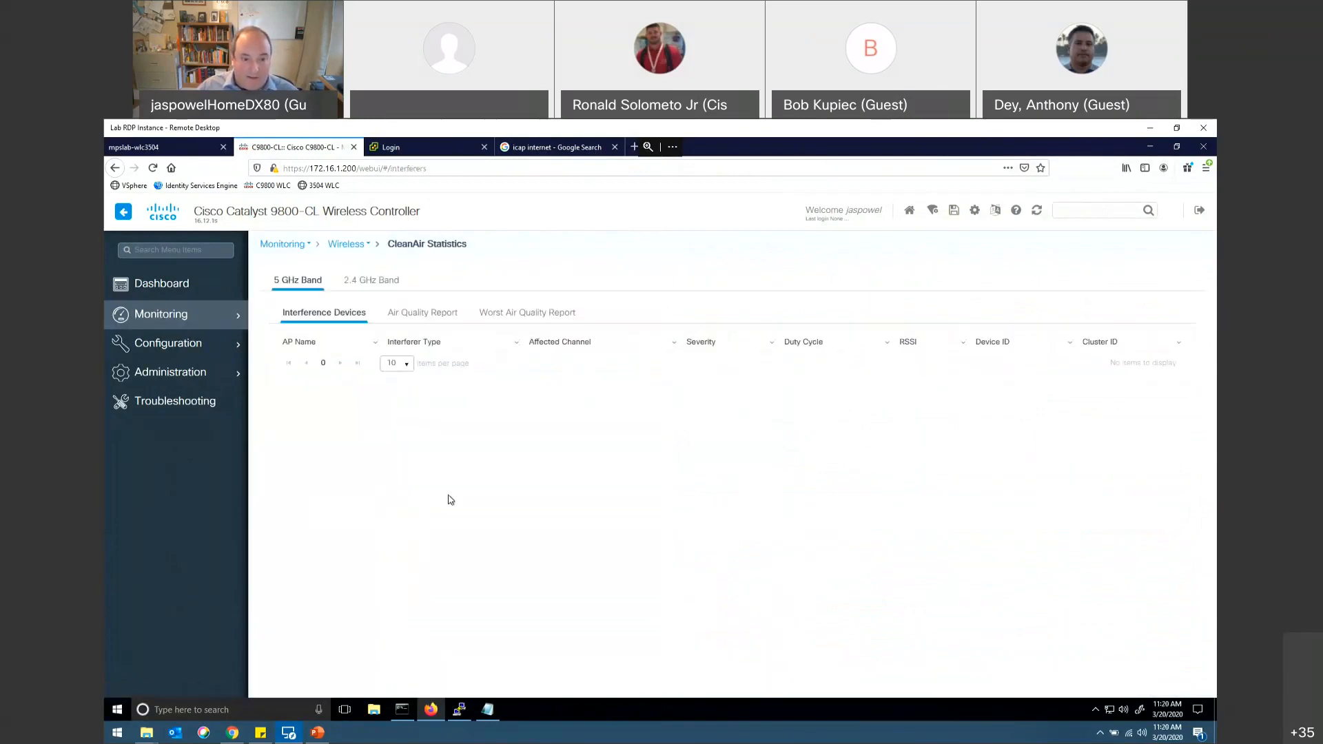
click(432, 316)
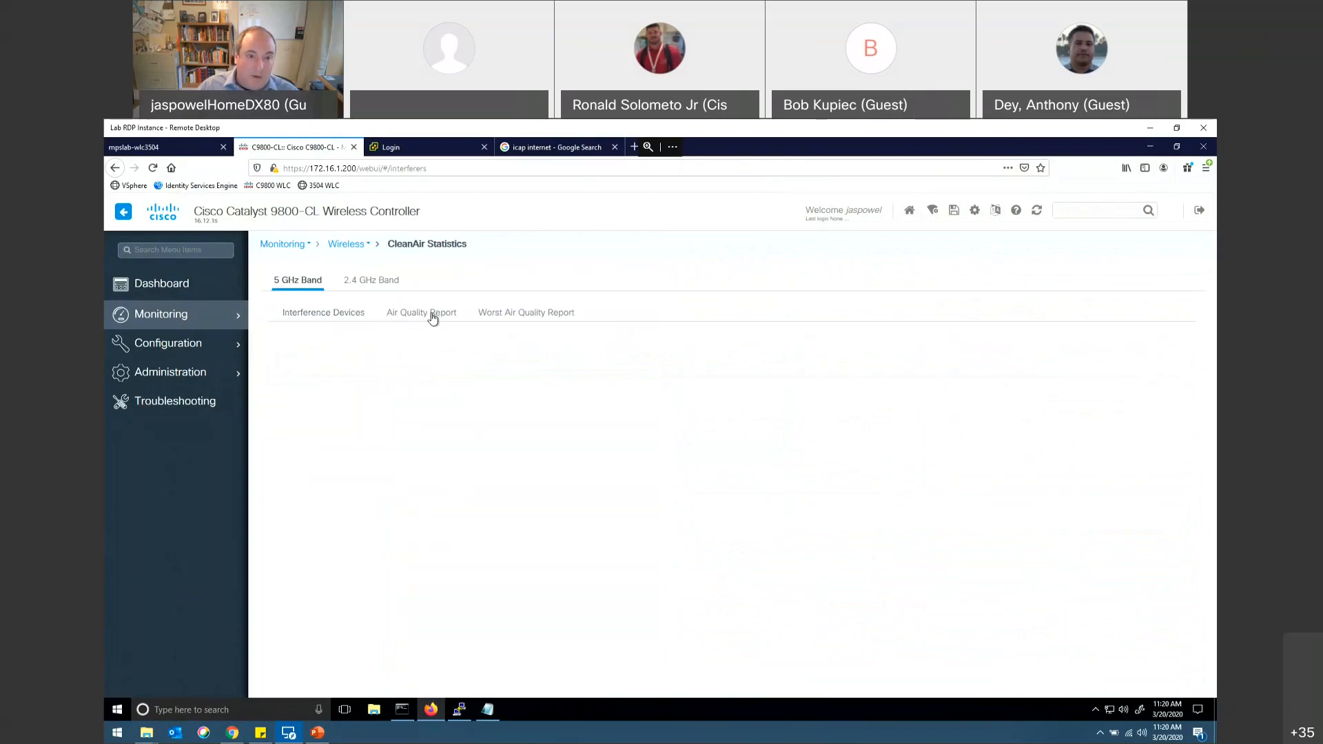
click(367, 287)
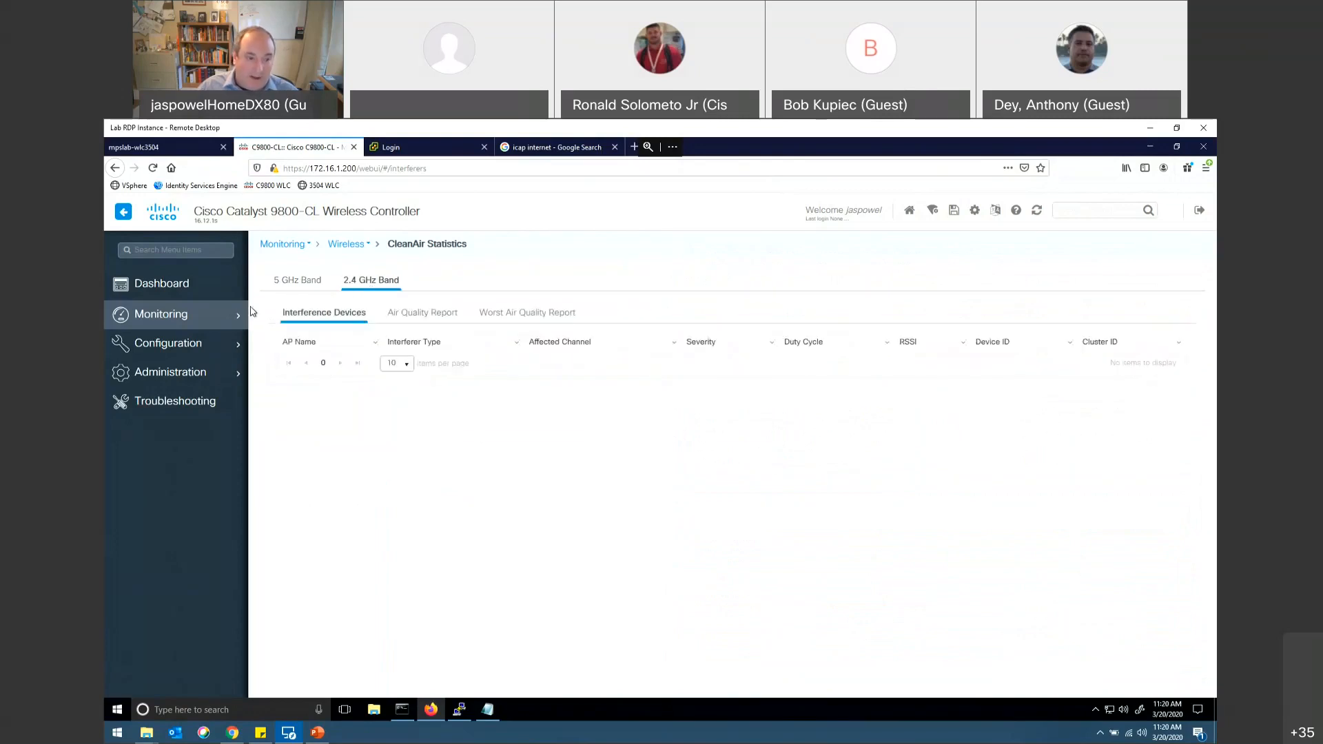
Step: Open the general System monitoring page, review Memory Utilization, CPU Utilization, Wireless Interface, Management Summary and Redundancy, and return to the dashboard
click(181, 321)
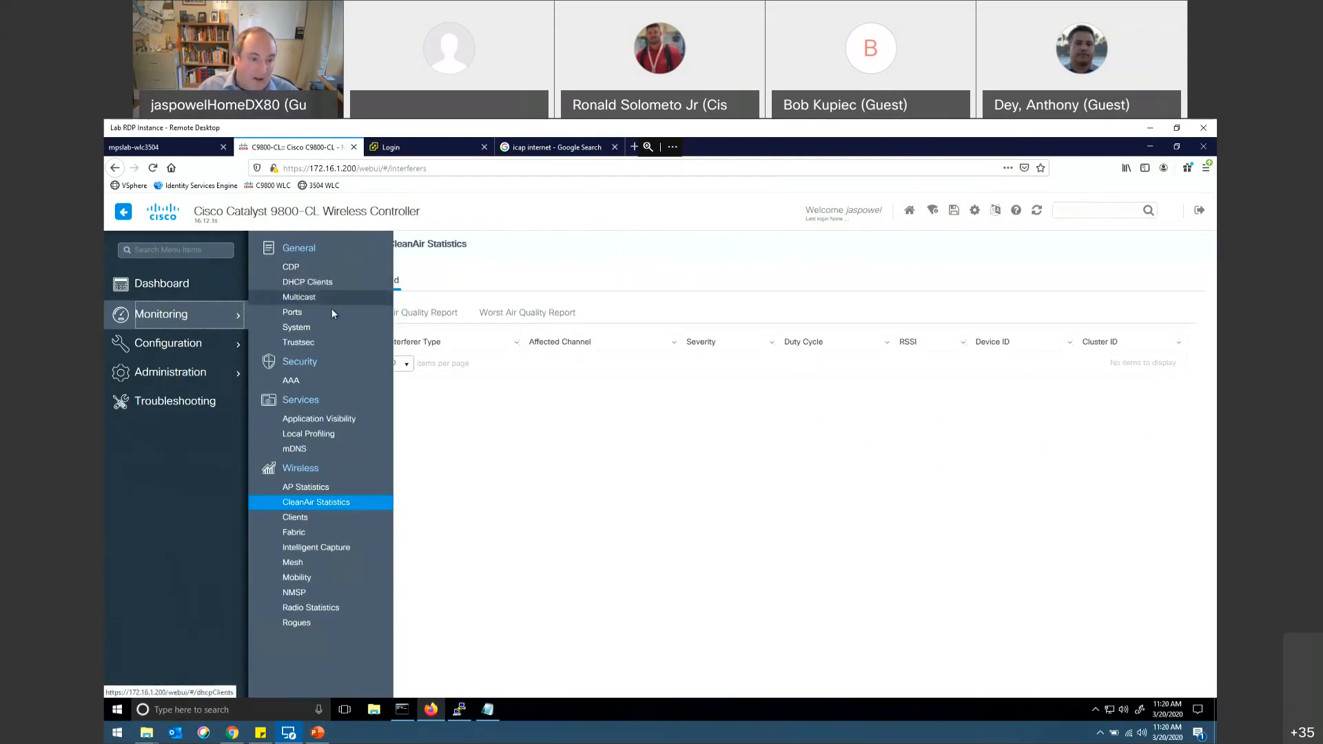
click(297, 328)
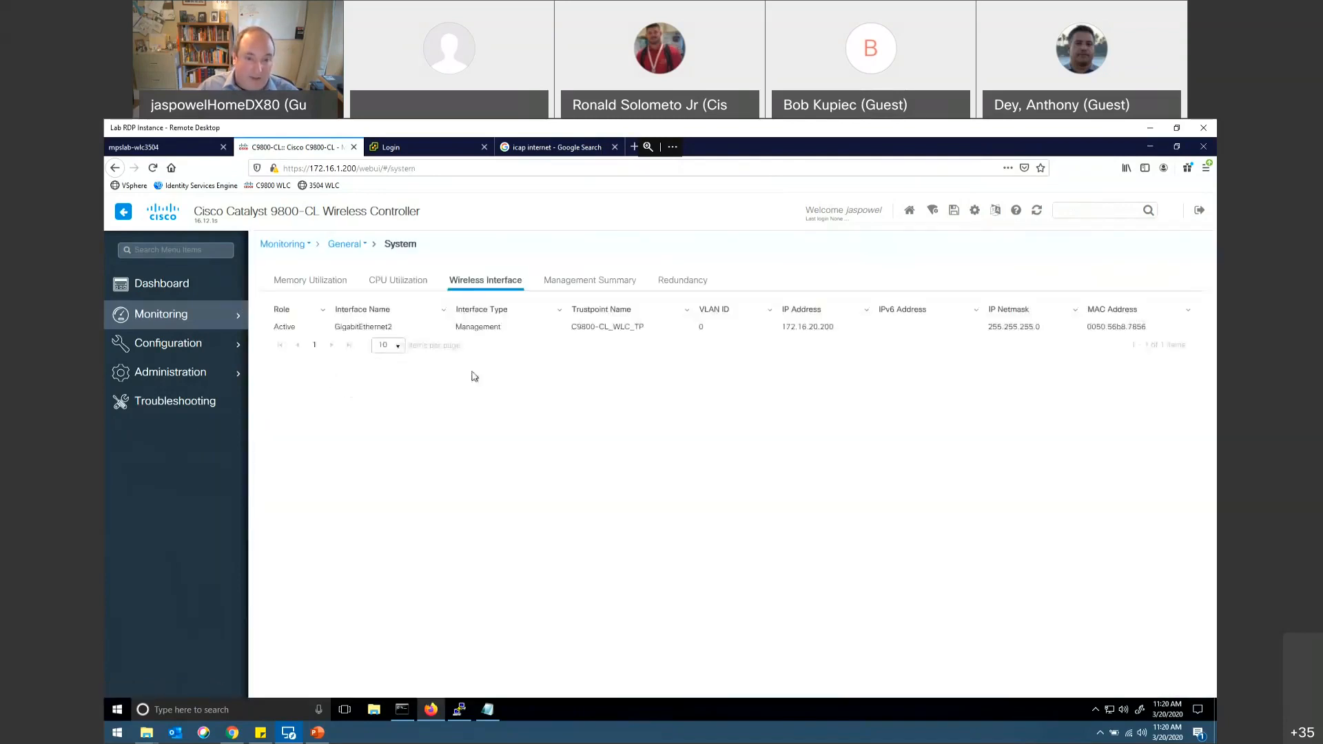
click(313, 283)
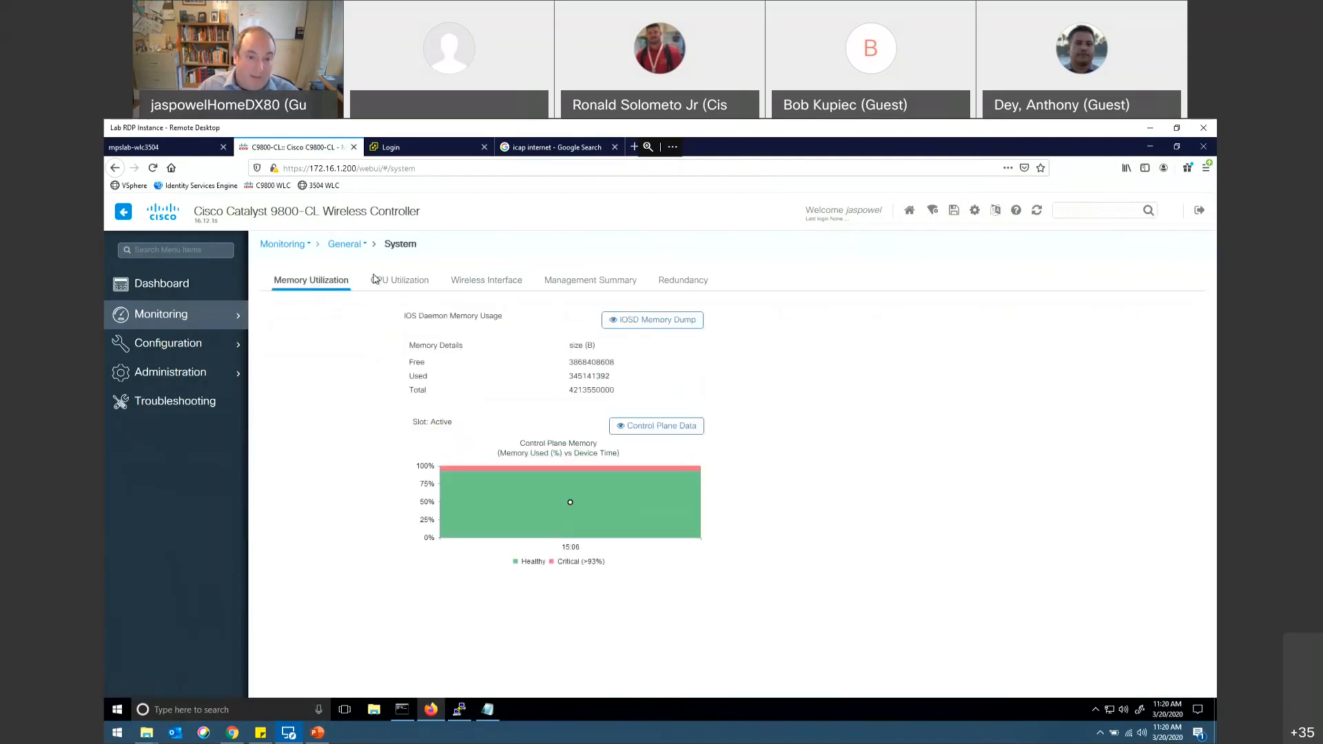
click(394, 283)
click(480, 284)
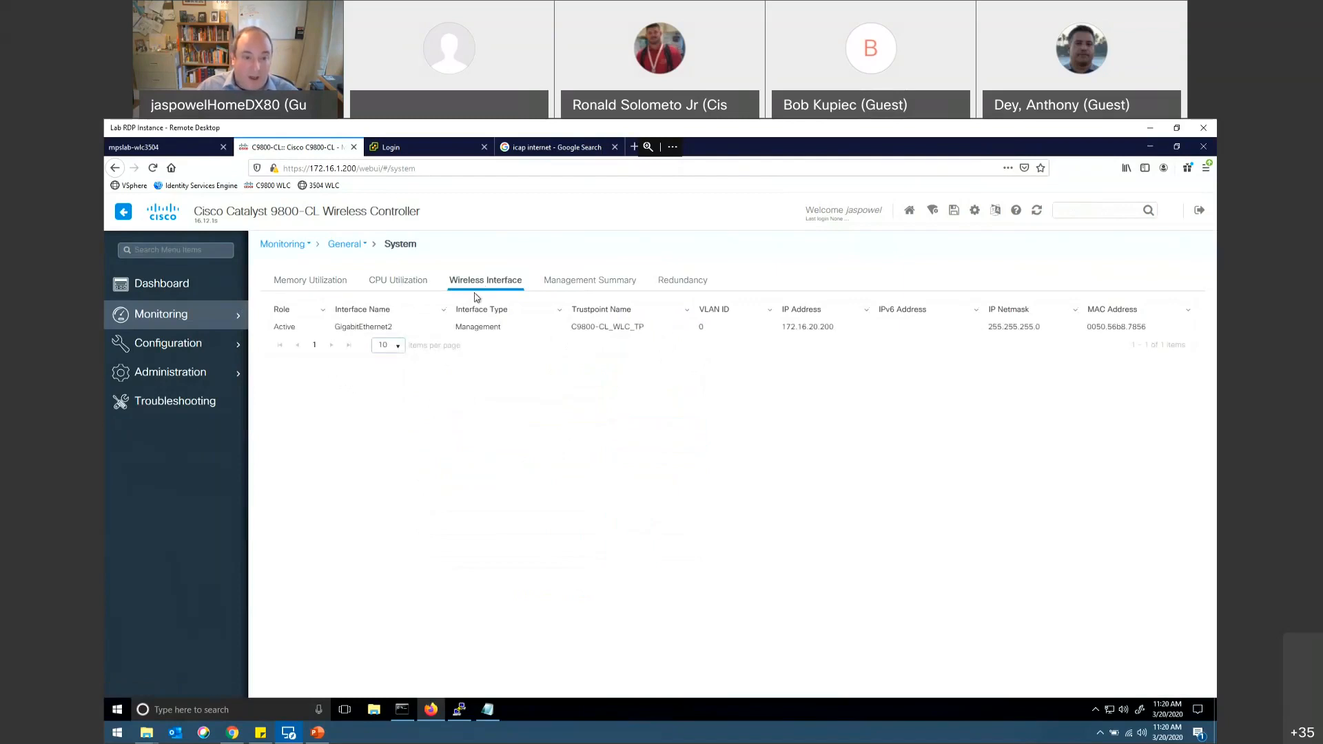
click(593, 284)
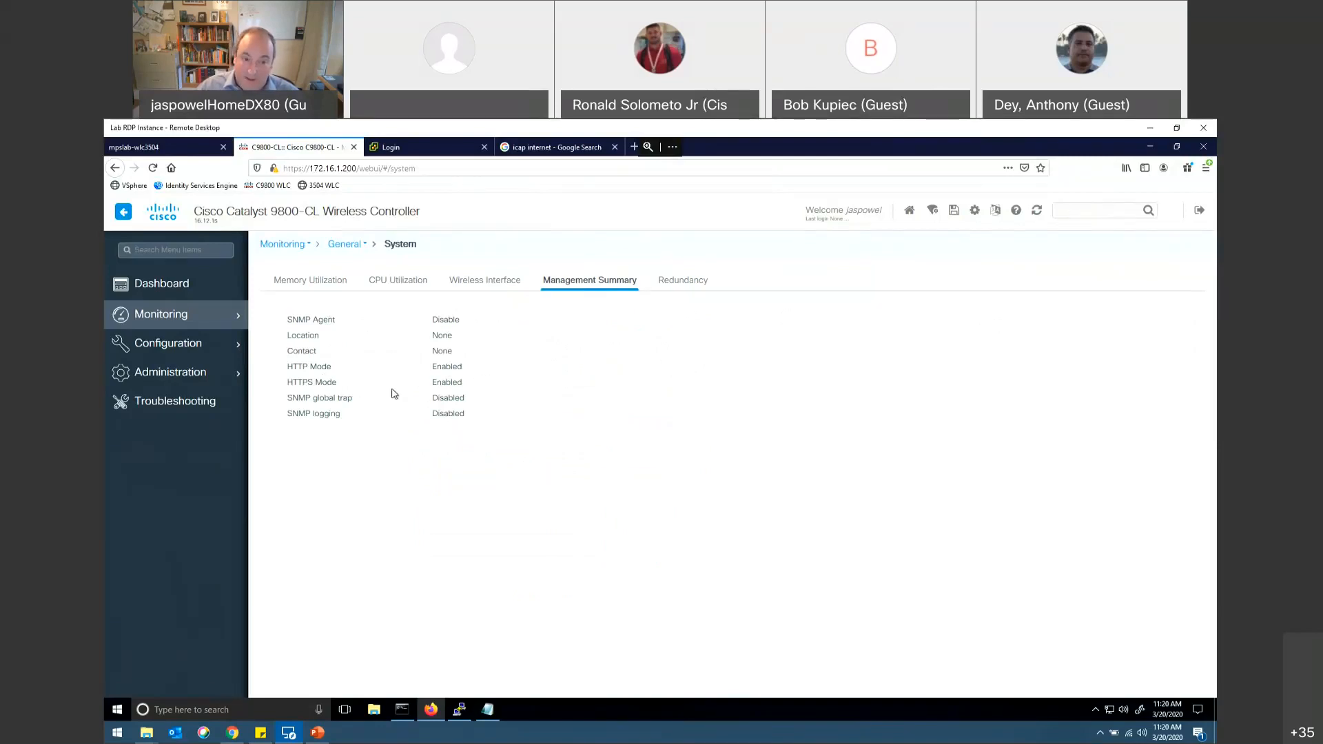
click(676, 283)
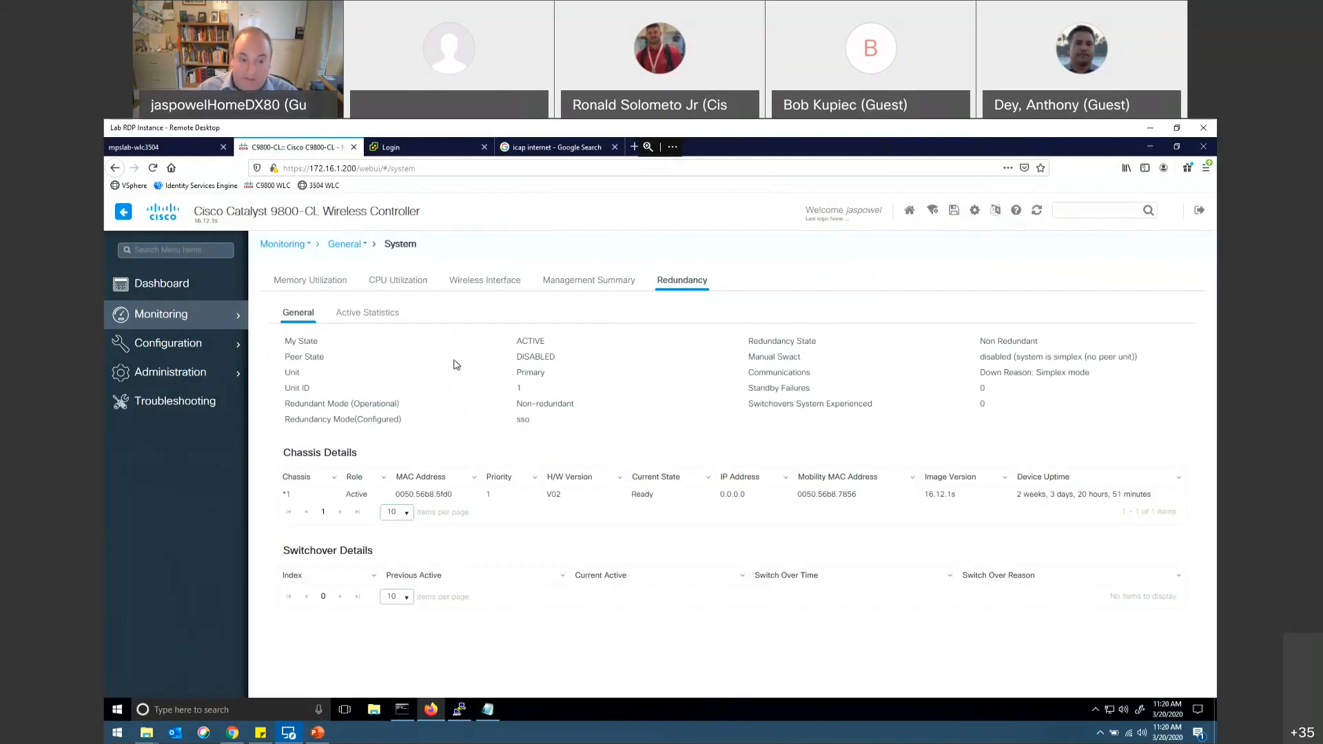
click(177, 293)
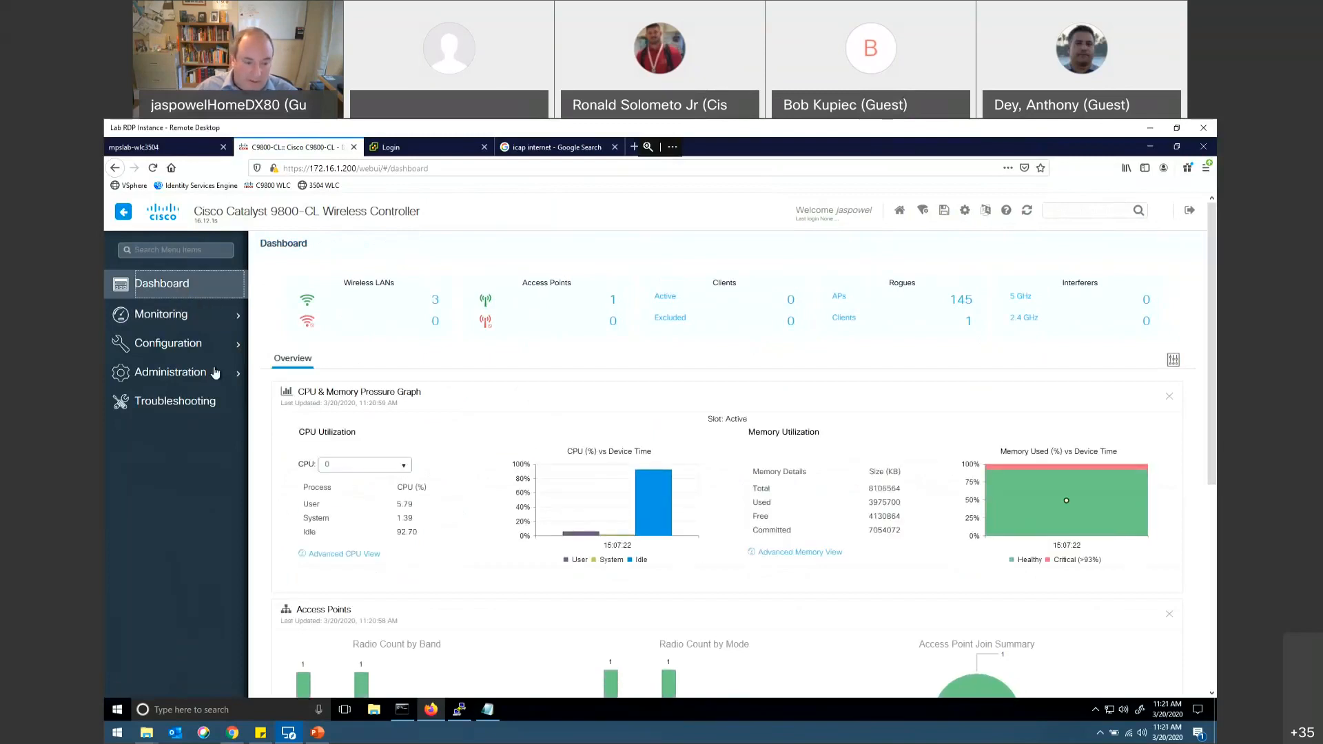
Step: Switch to the PowerPoint slide show and advance to the Catalyst 9800 Wireless Controller Configuration Model slide
mouse_move(190, 329)
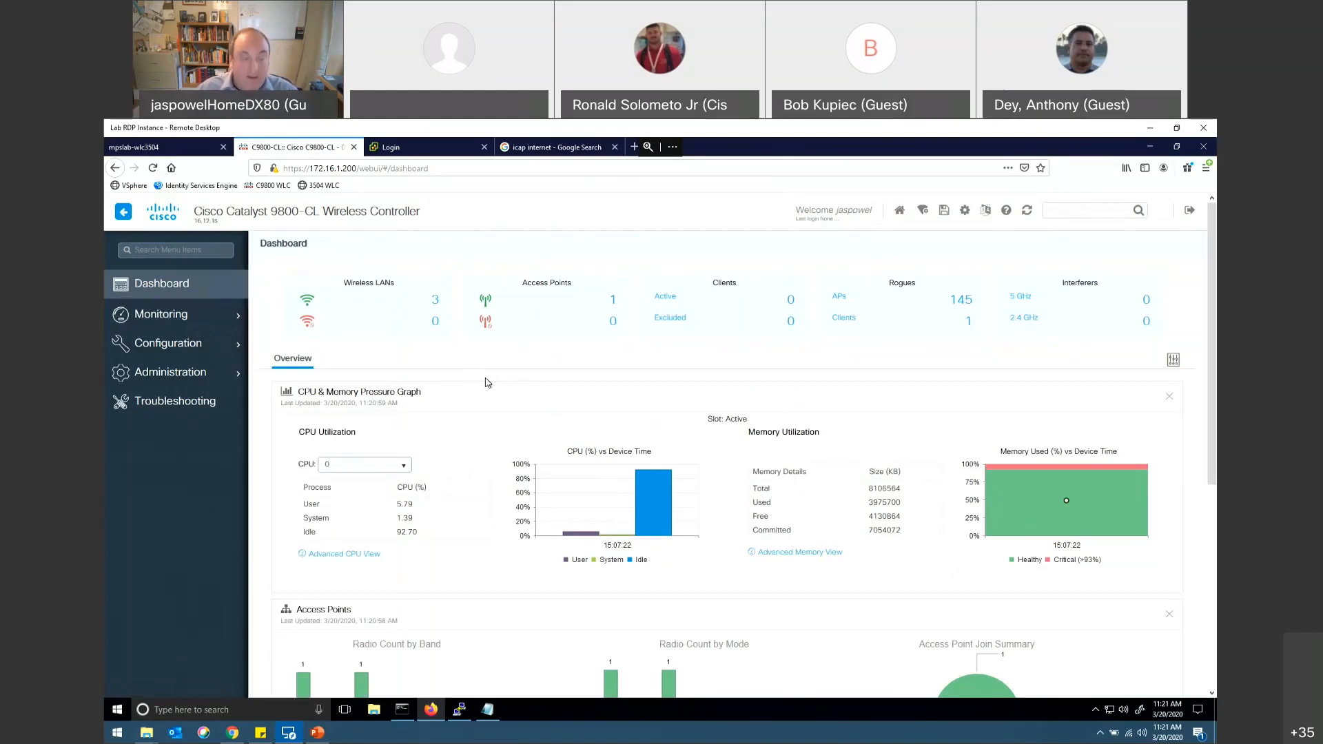
key(alt+Tab)
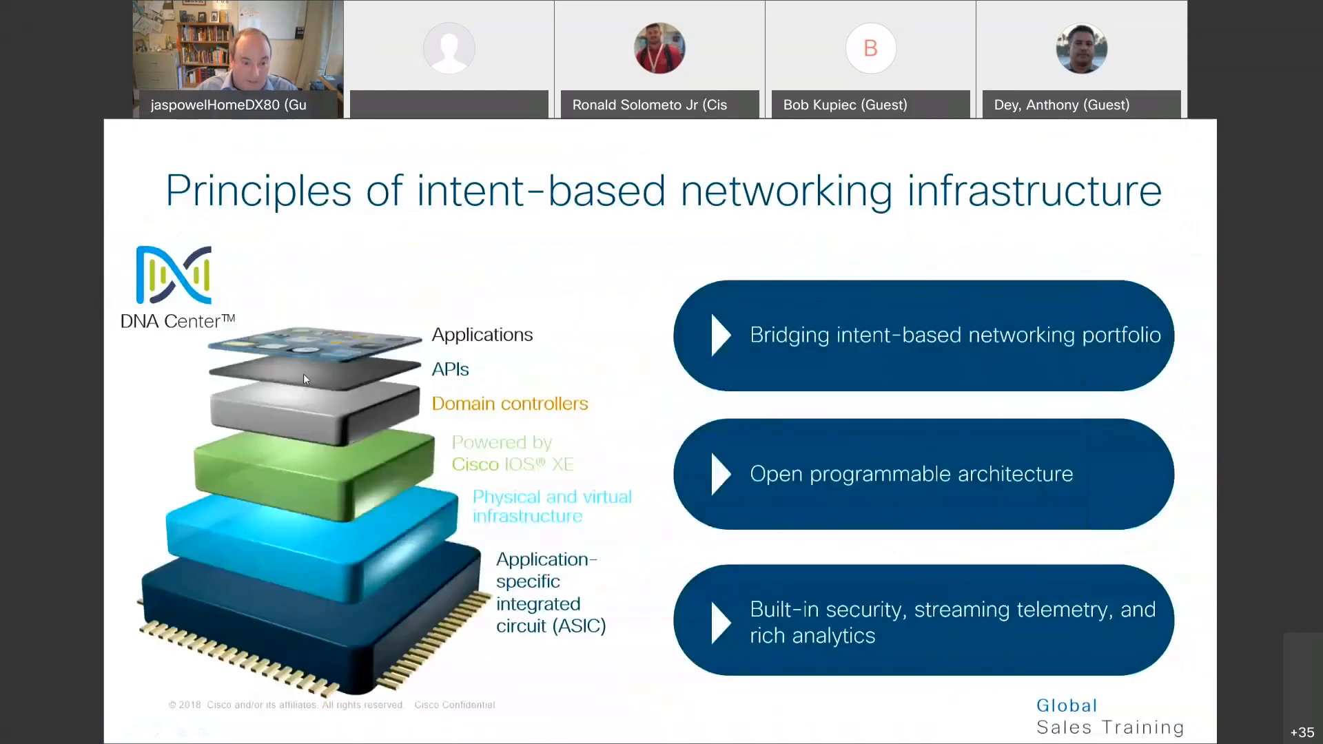
click(300, 374)
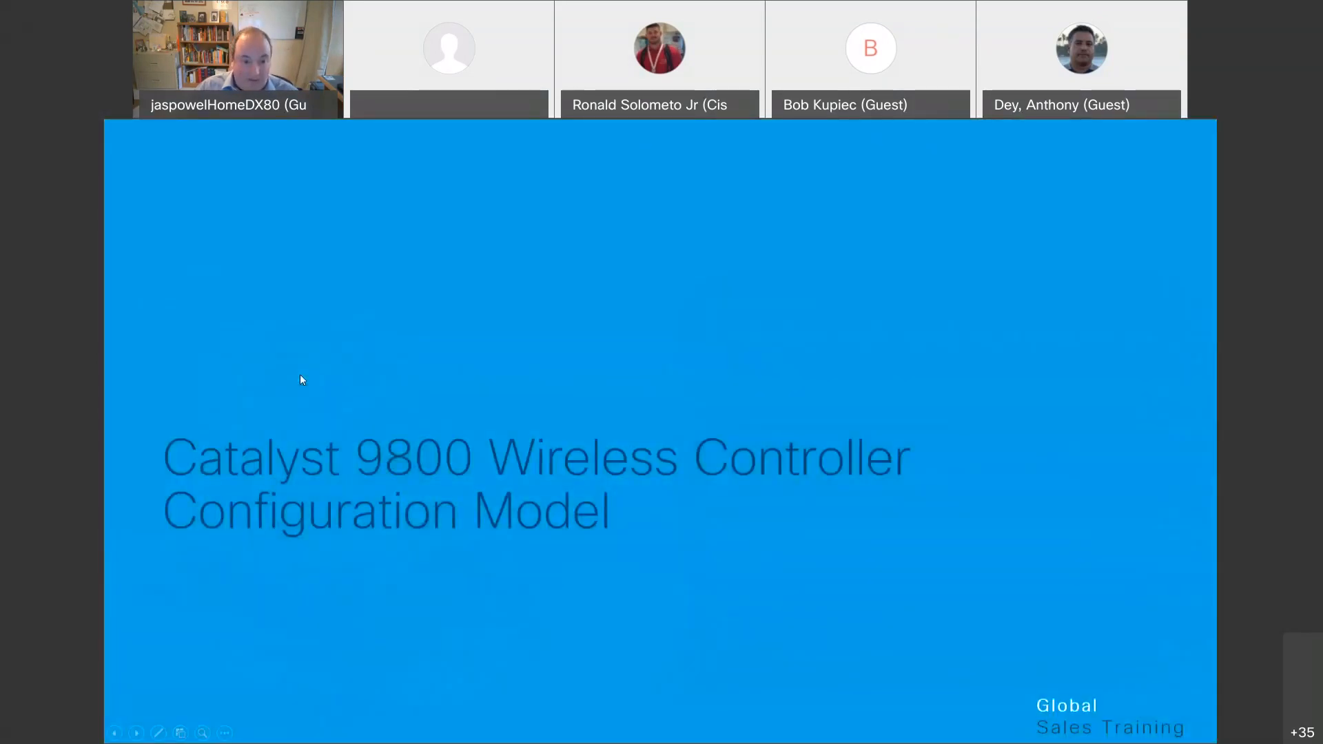
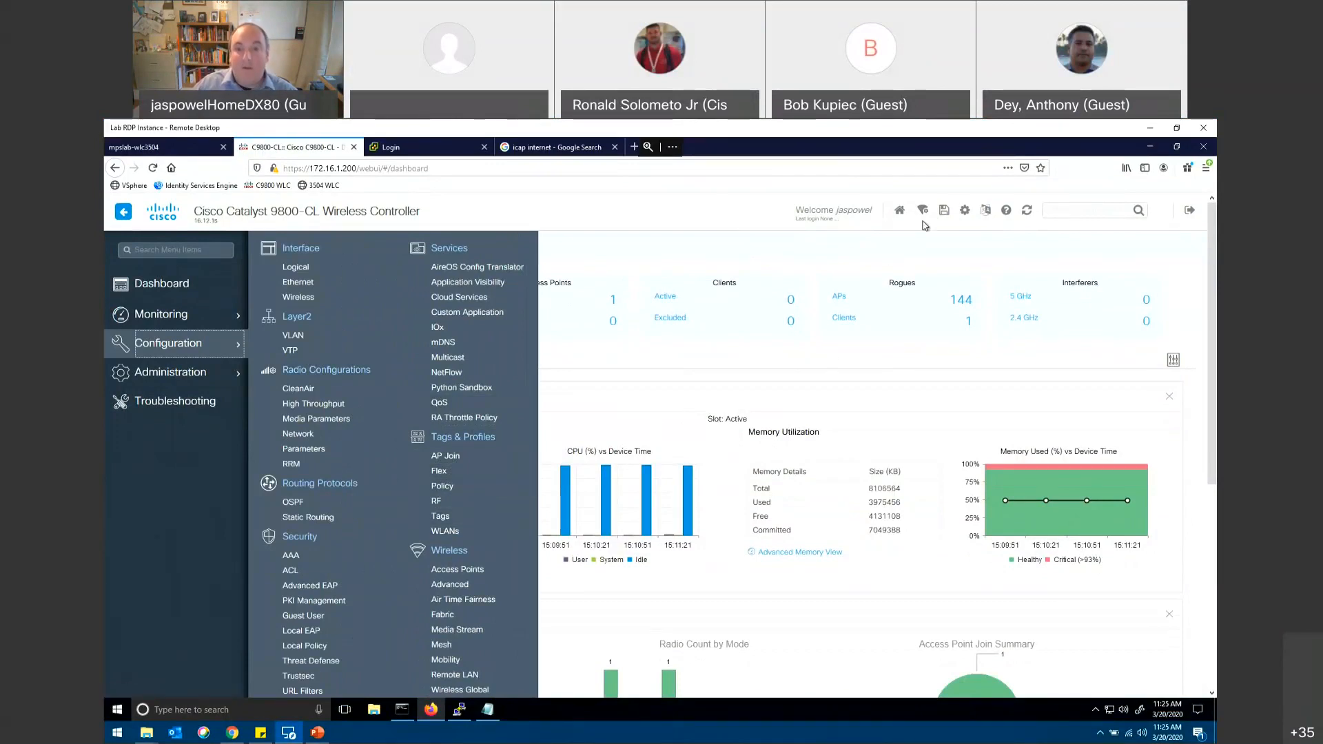
Step: Open the Basic wireless setup and start adding a new location
click(921, 212)
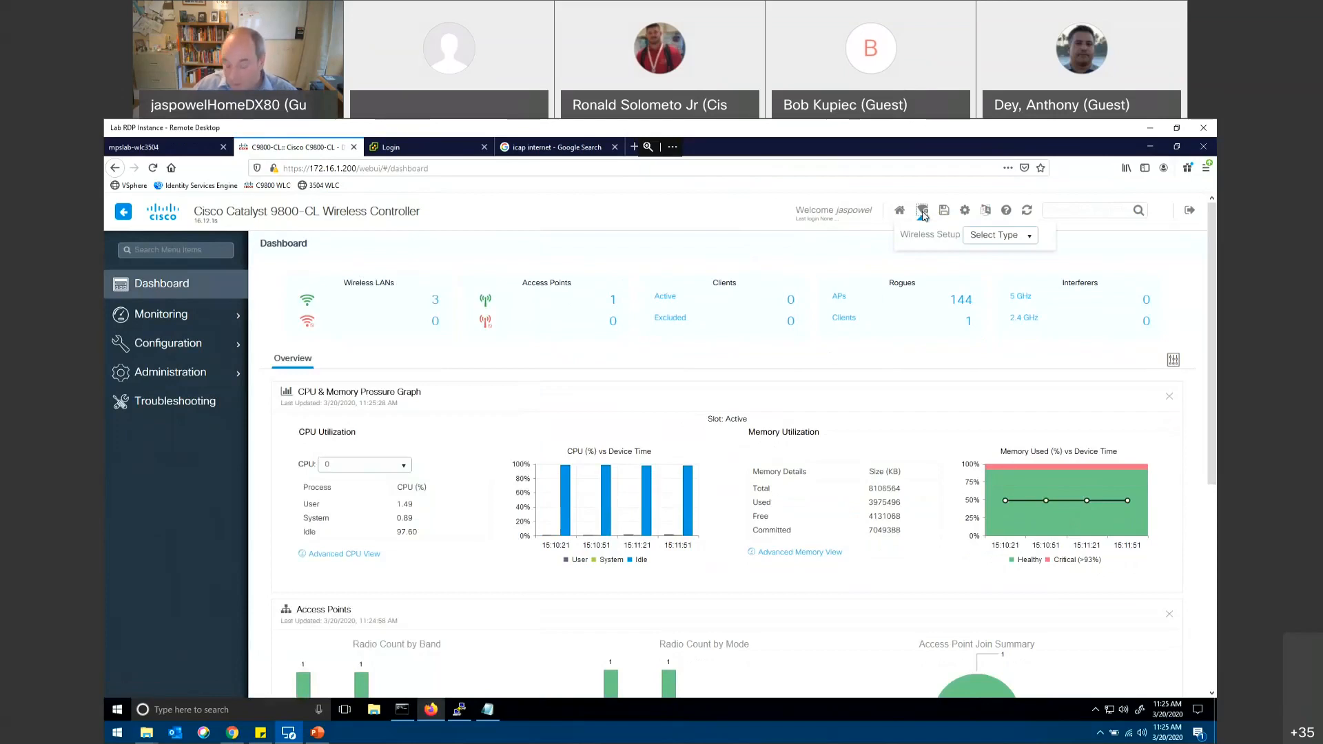
click(1032, 239)
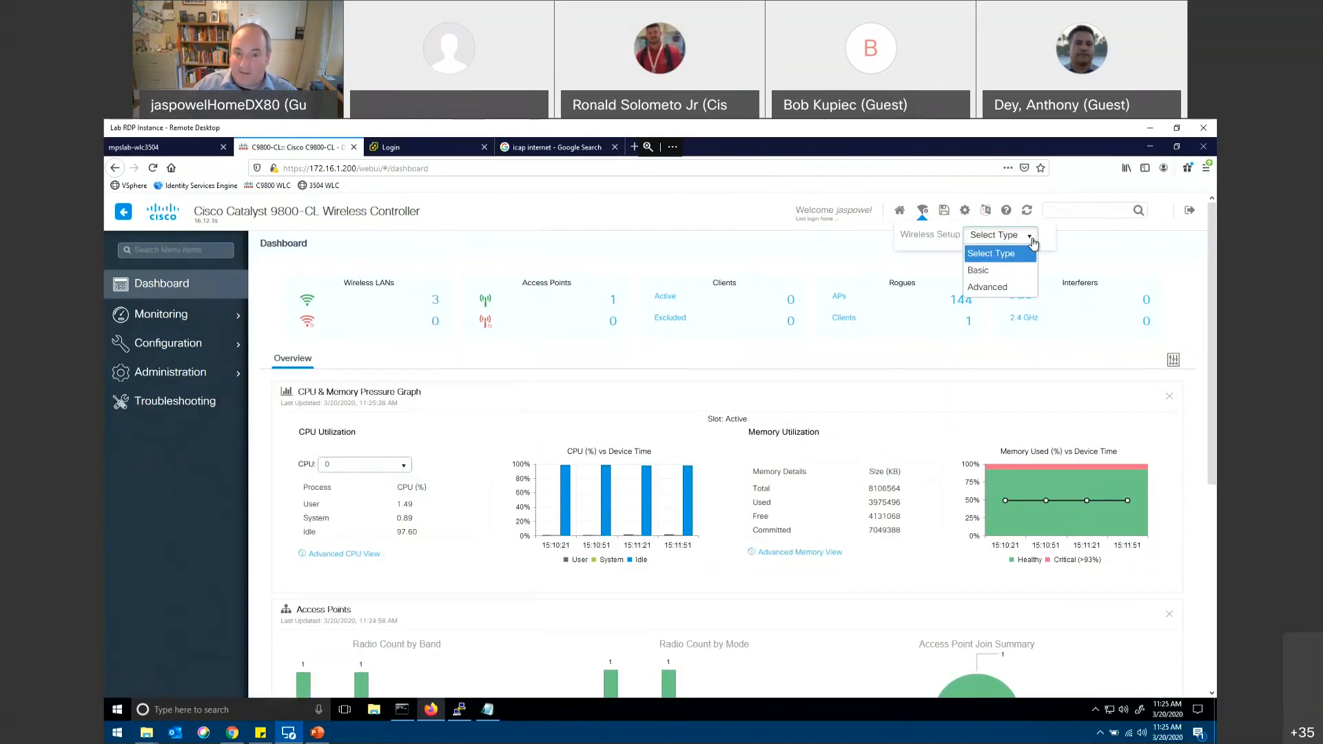
click(978, 270)
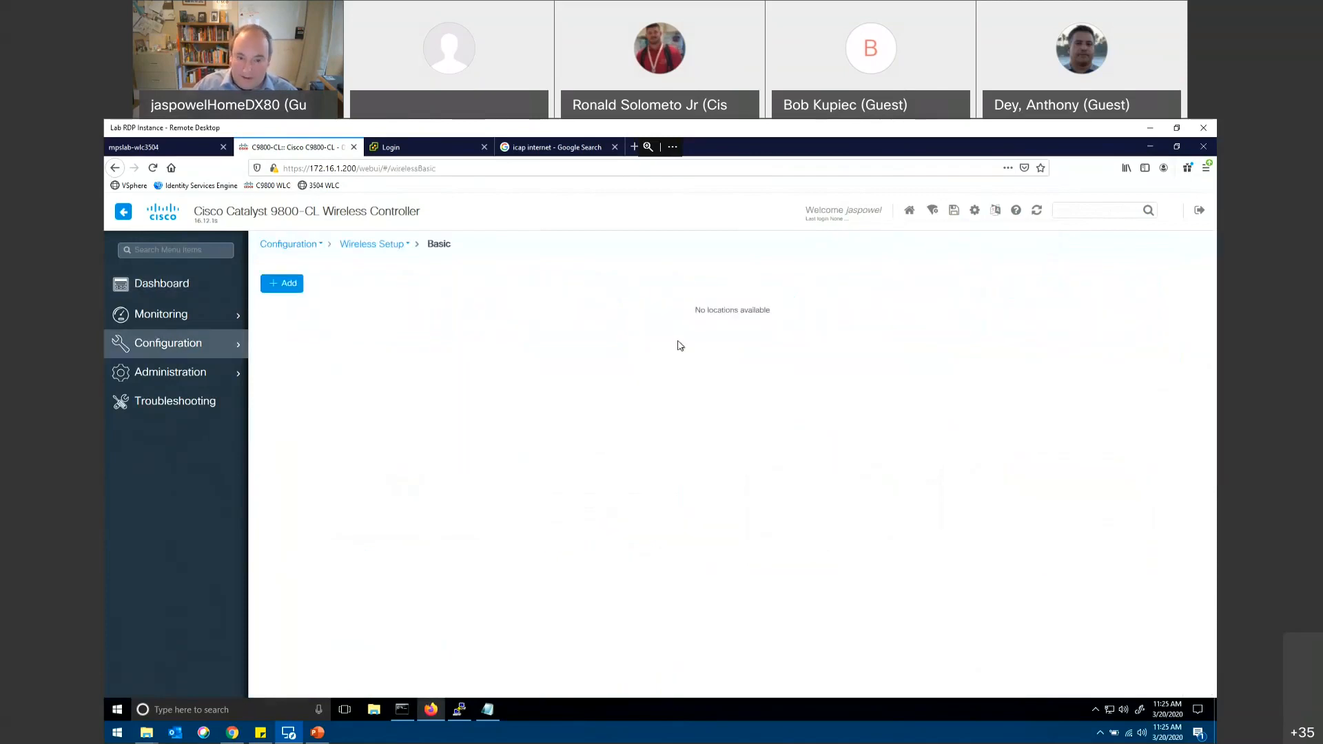
click(272, 287)
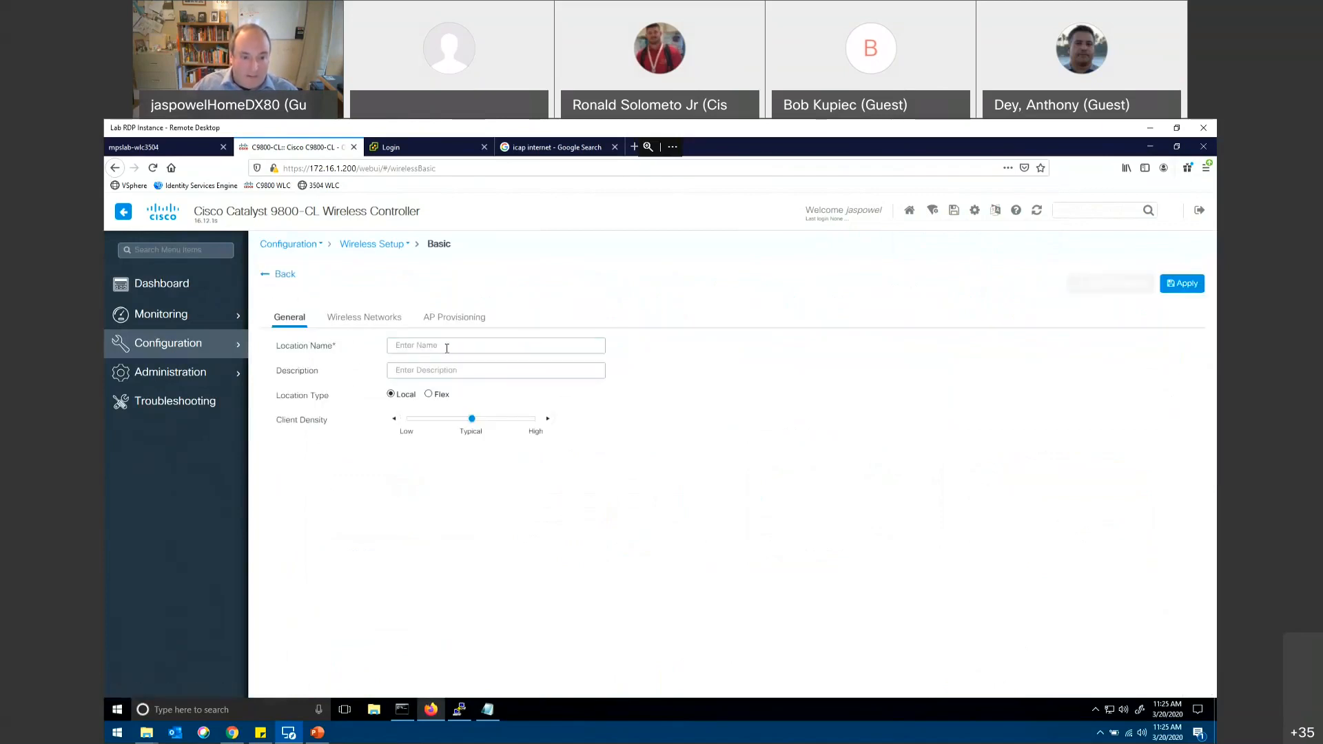
Step: Name the location tap1 and check its Wireless Networks and AP Provisioning settings
text(tap1)
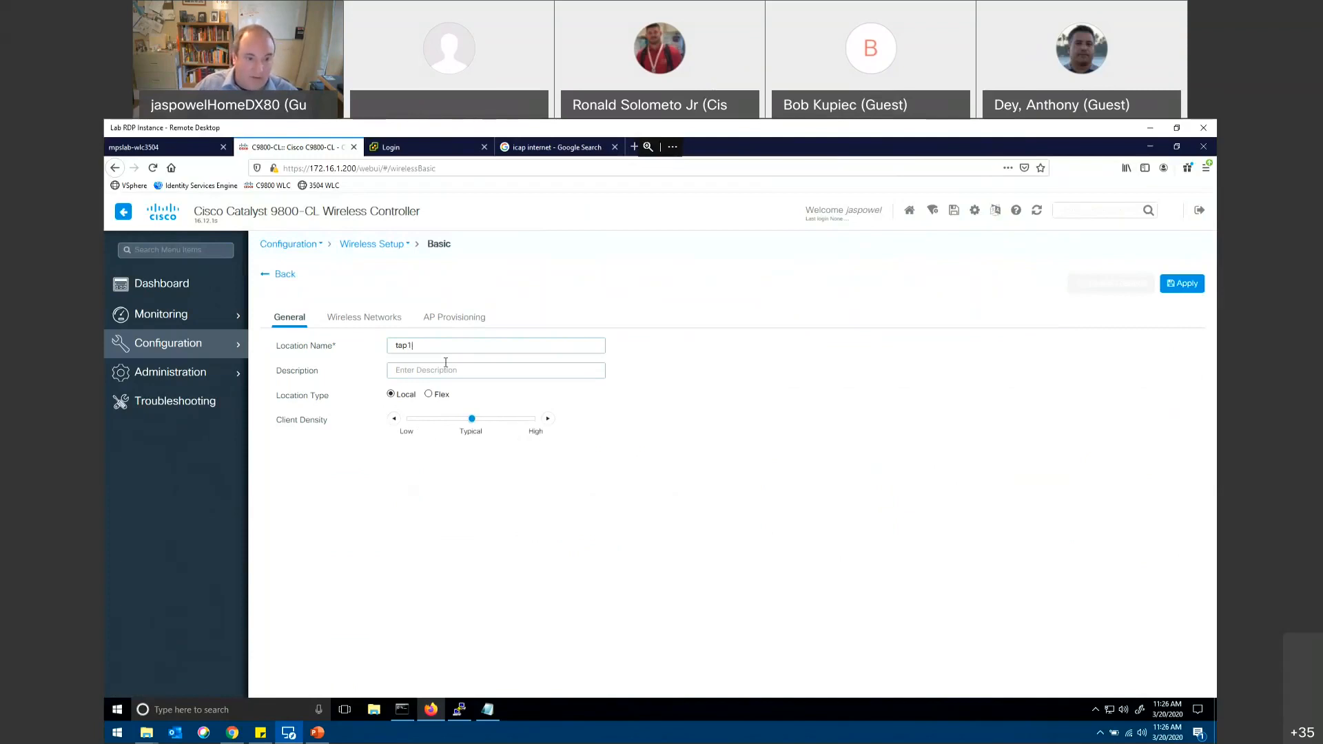
click(376, 321)
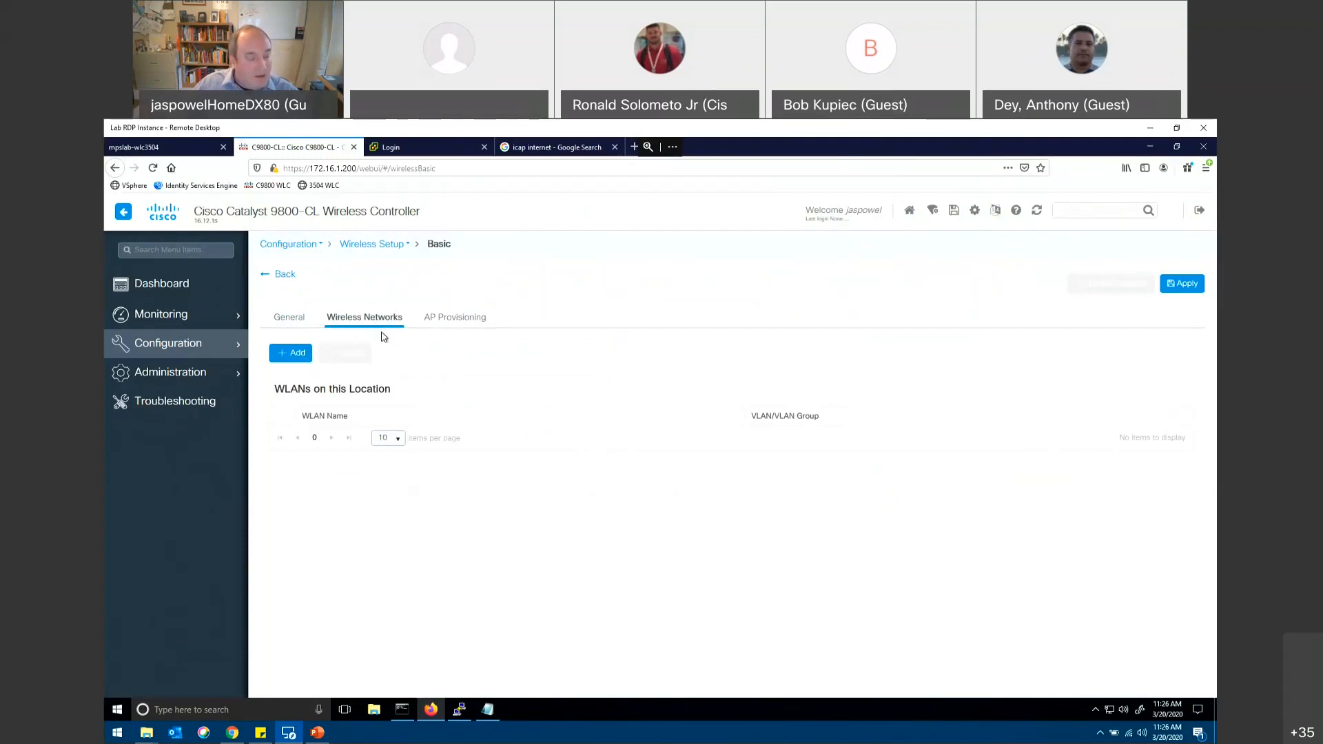
click(448, 321)
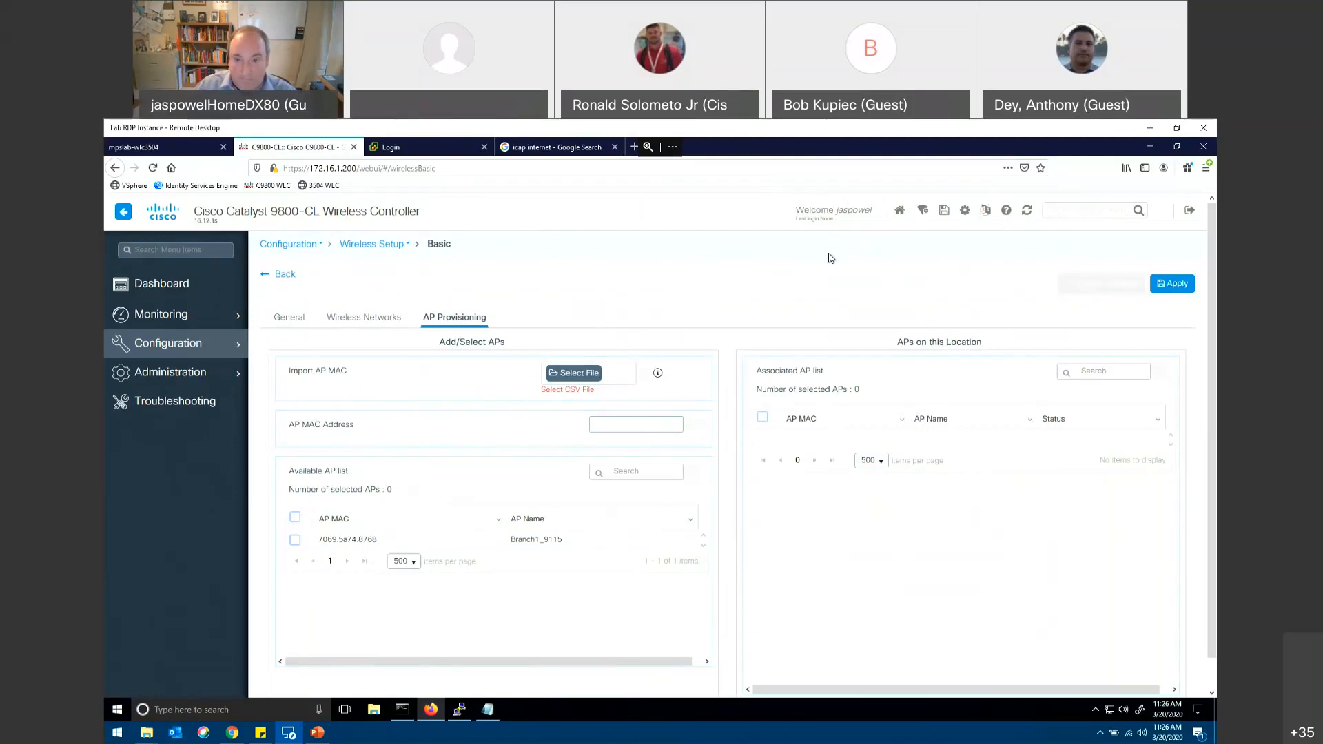
Step: Open the Advanced wireless setup, review its design and deploy phase overview, and start the setup flow
click(921, 214)
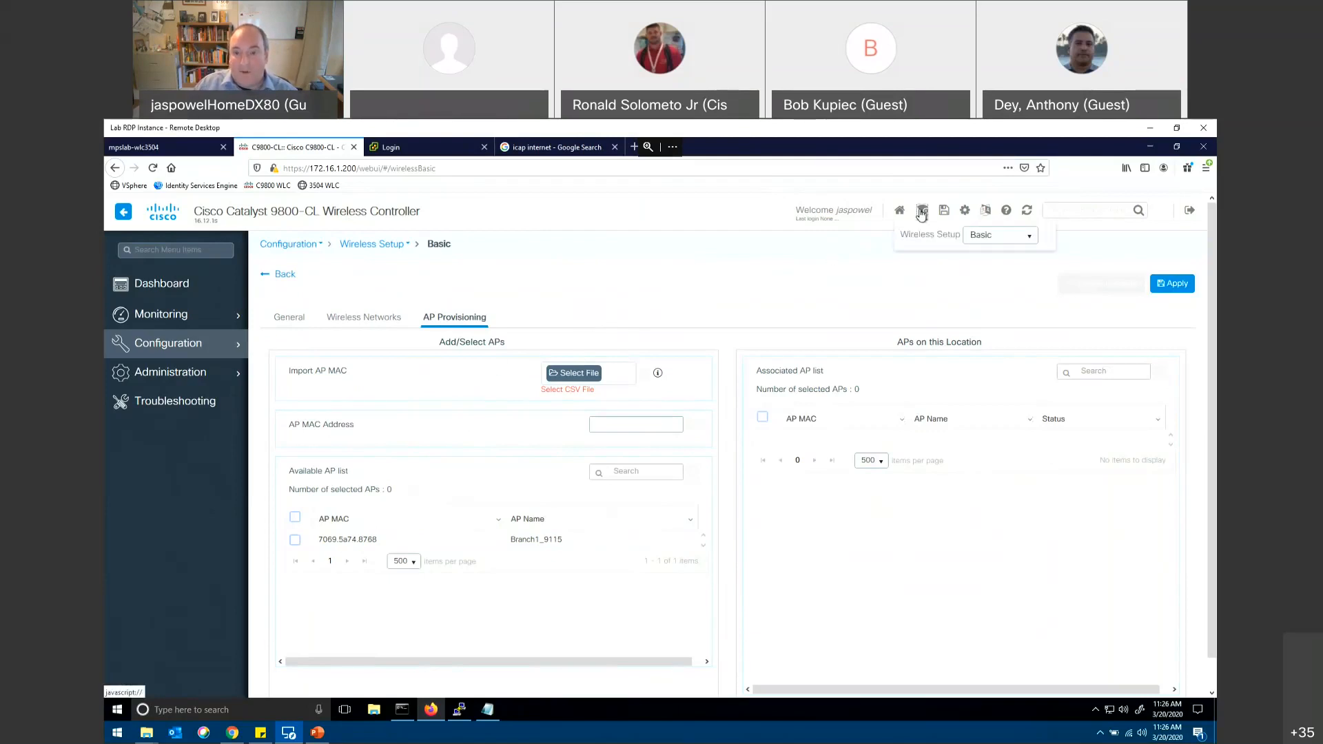
click(1031, 237)
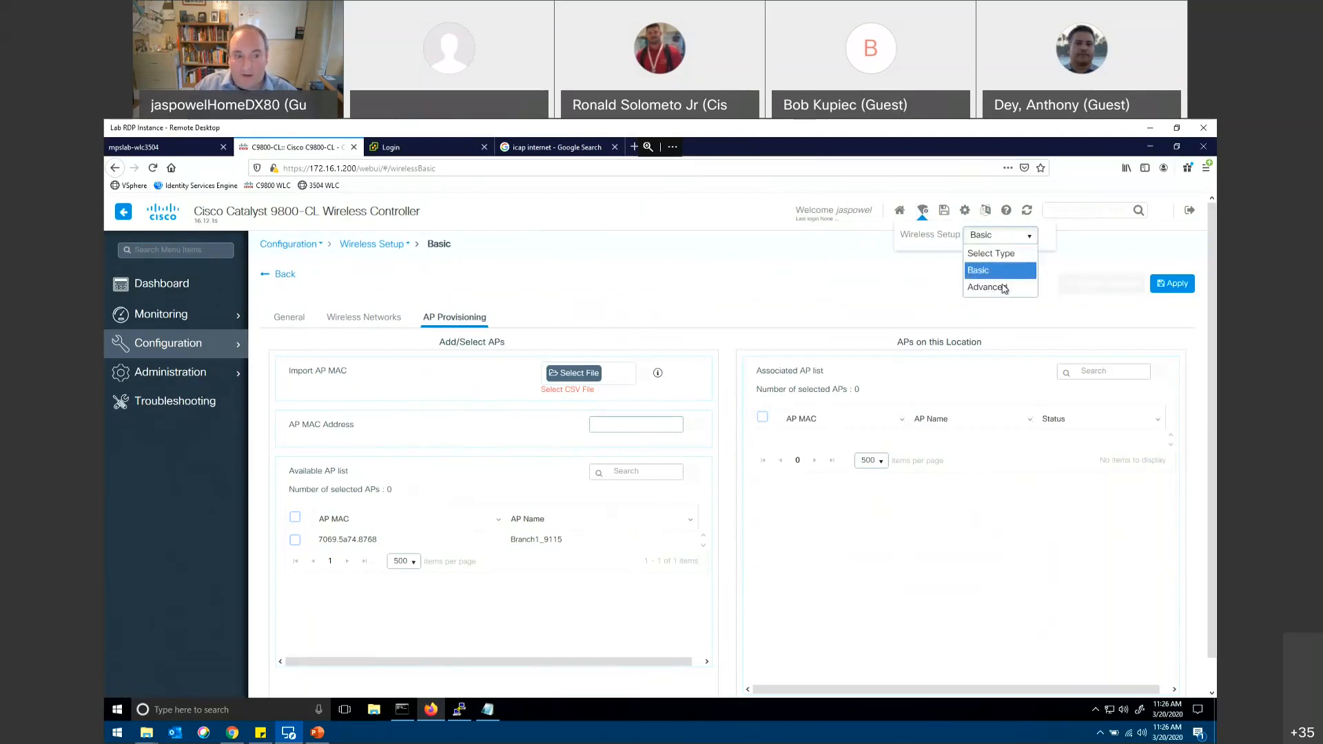
click(998, 287)
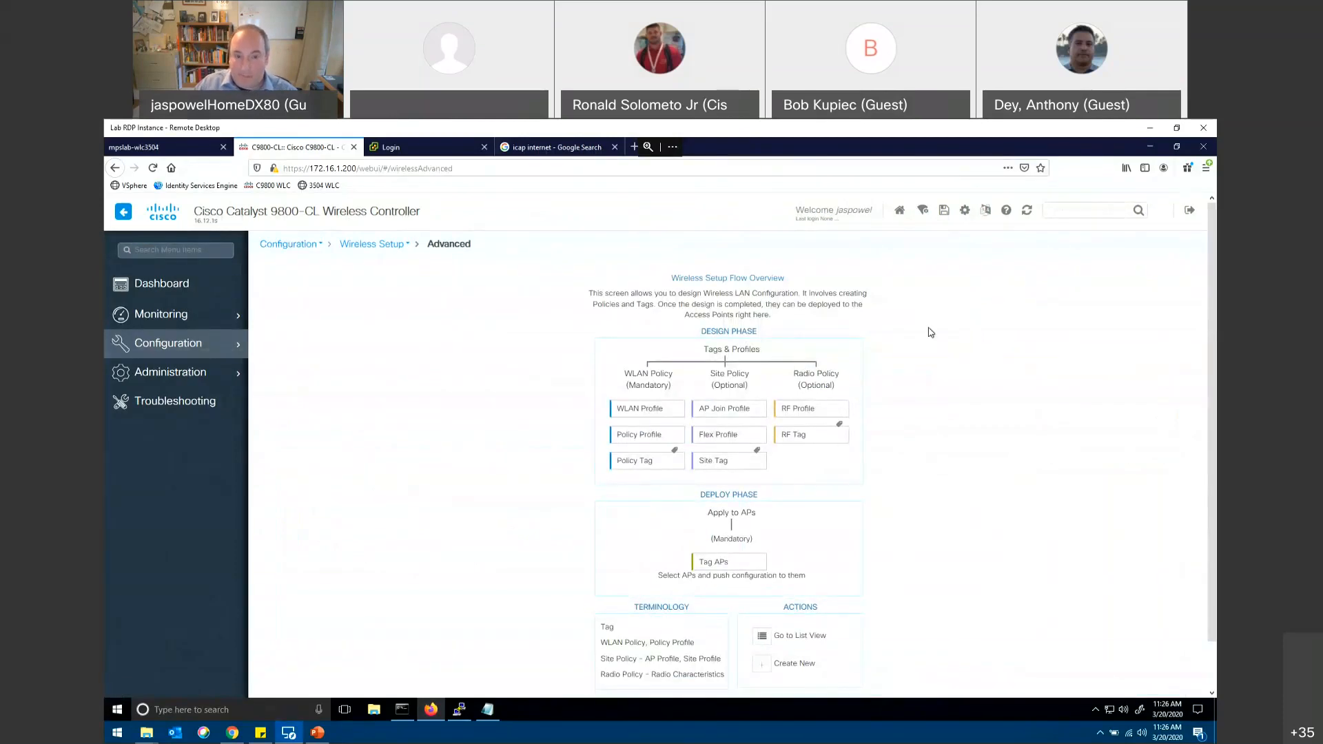
scroll(931, 332, down, 2)
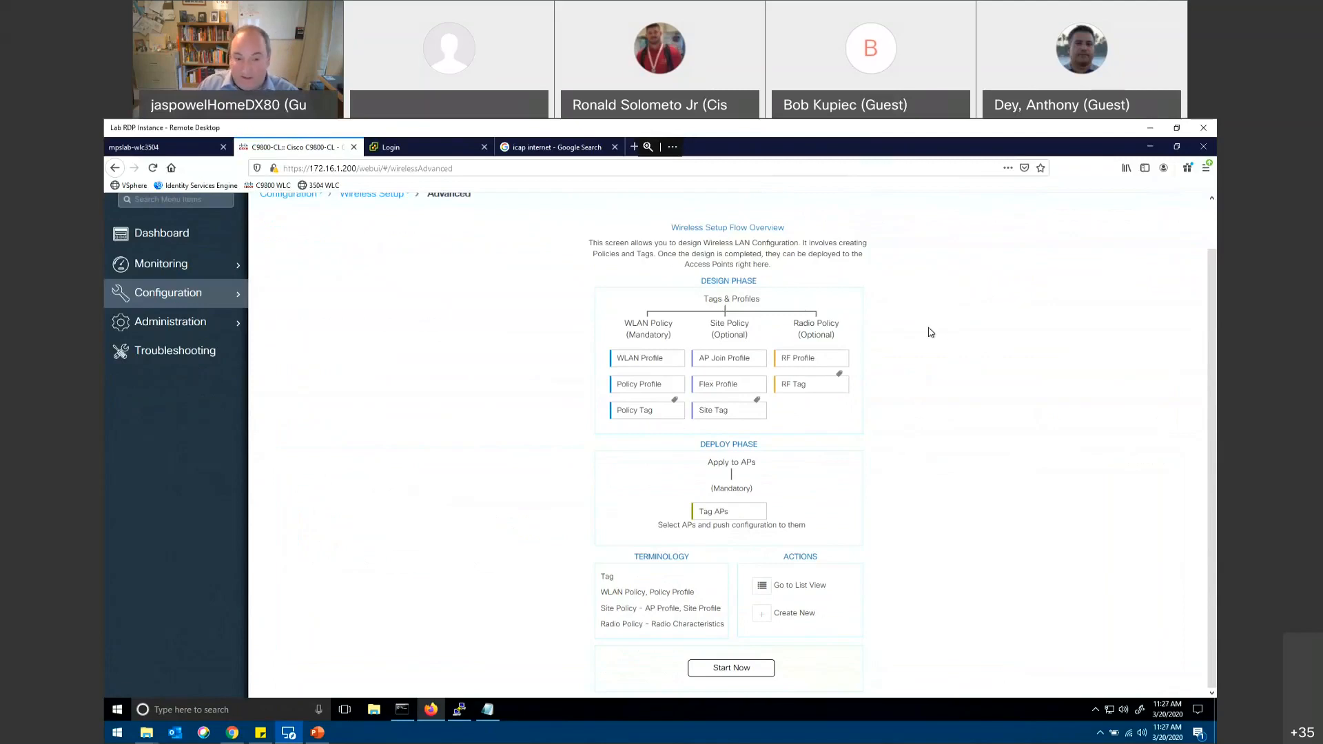
scroll(930, 332, up, 1)
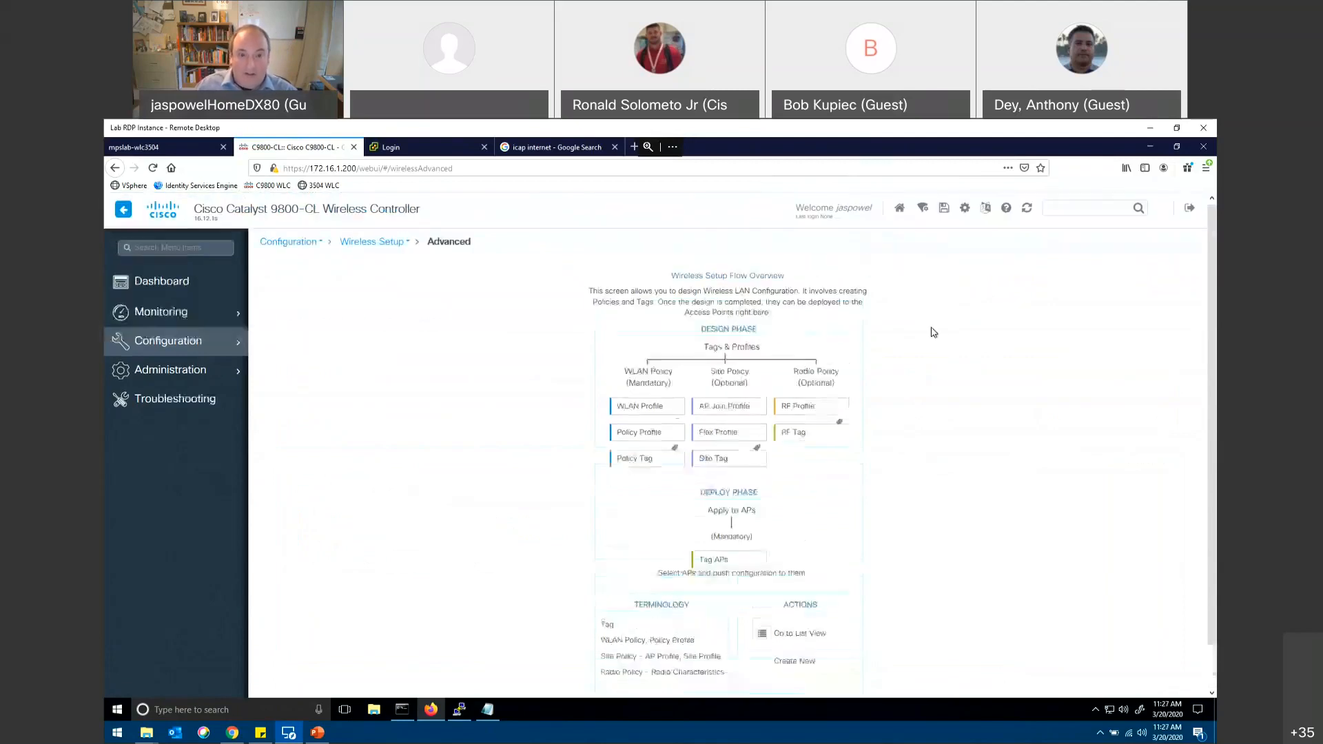
scroll(916, 331, down, 1)
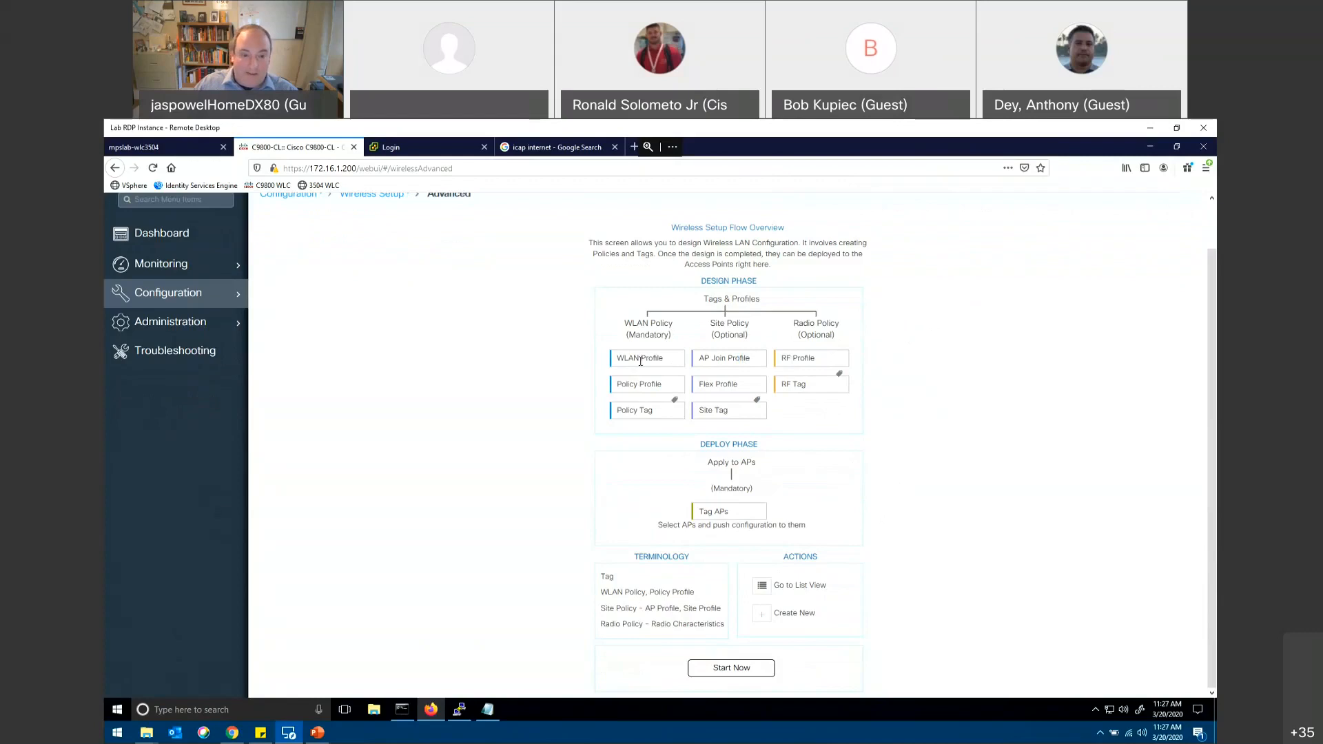
mouse_move(186, 303)
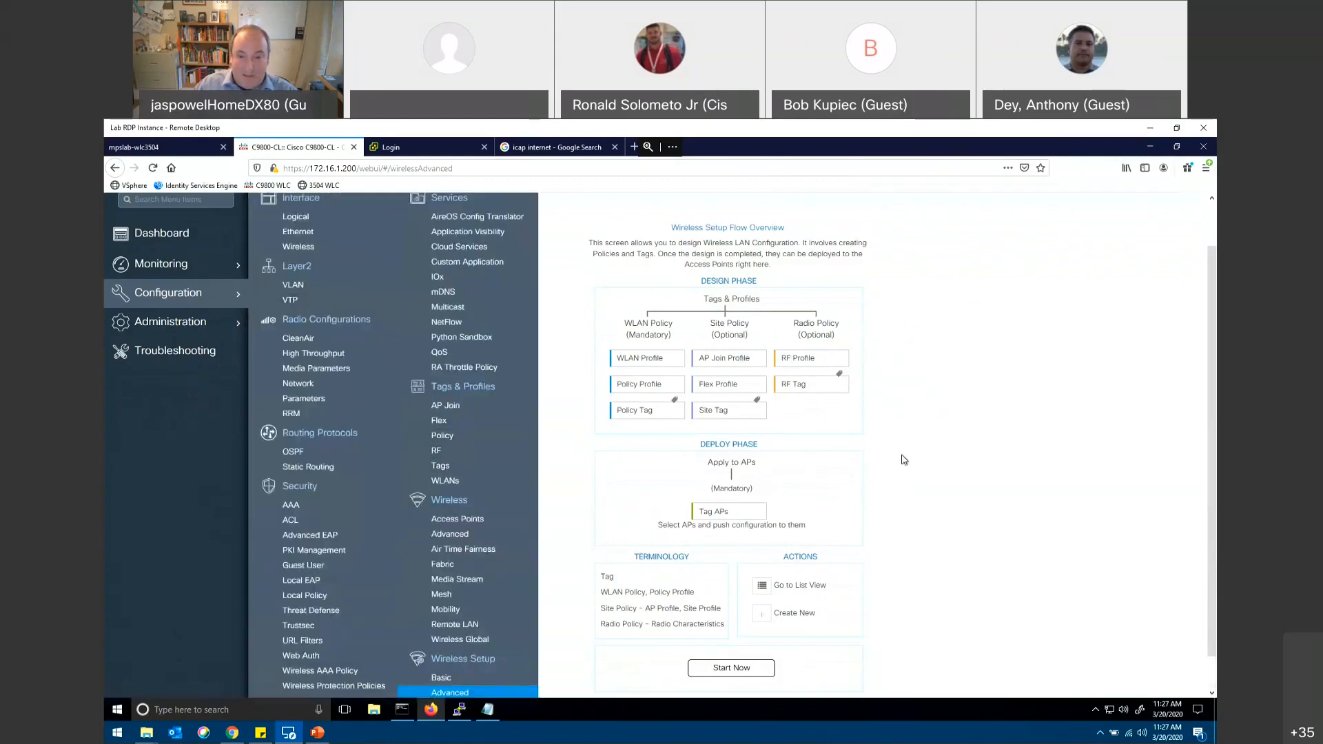
click(730, 671)
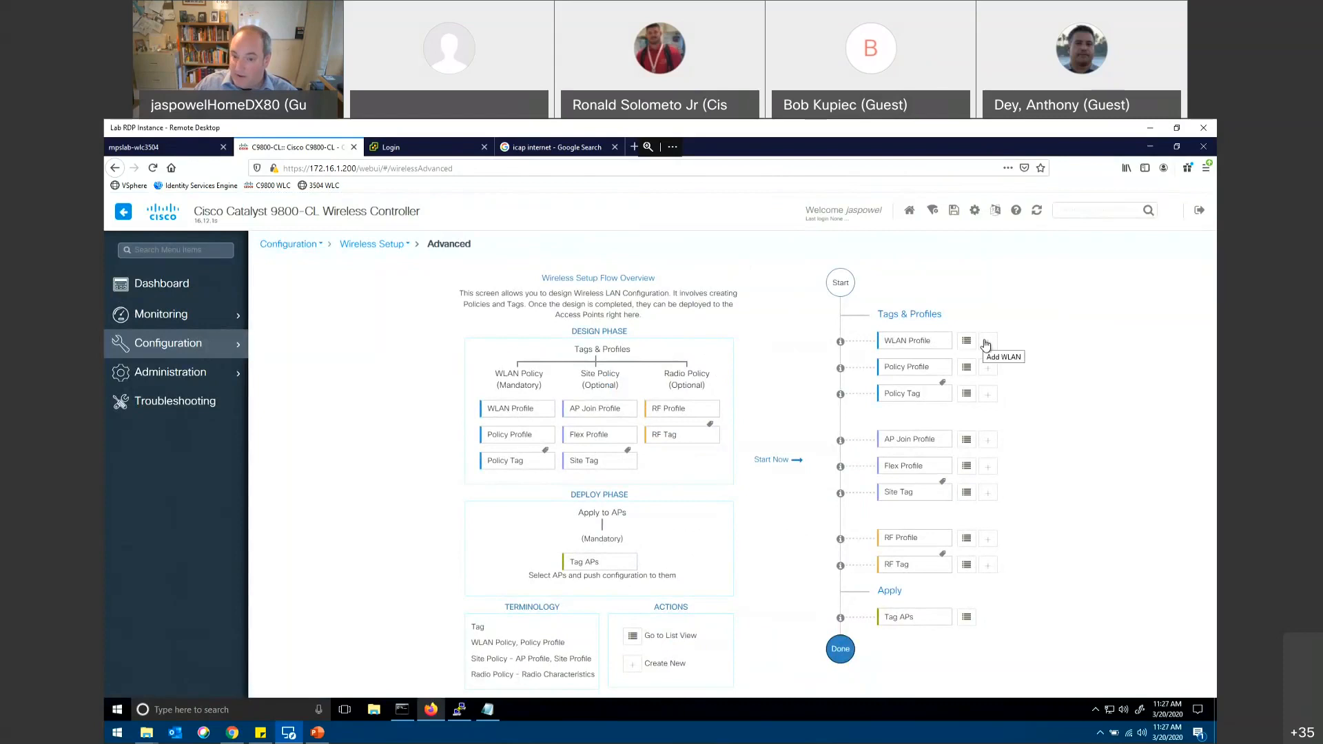
Step: Start a new WLAN with profile name taptoday_wlan and SSID taptpday, and enable its status
click(987, 342)
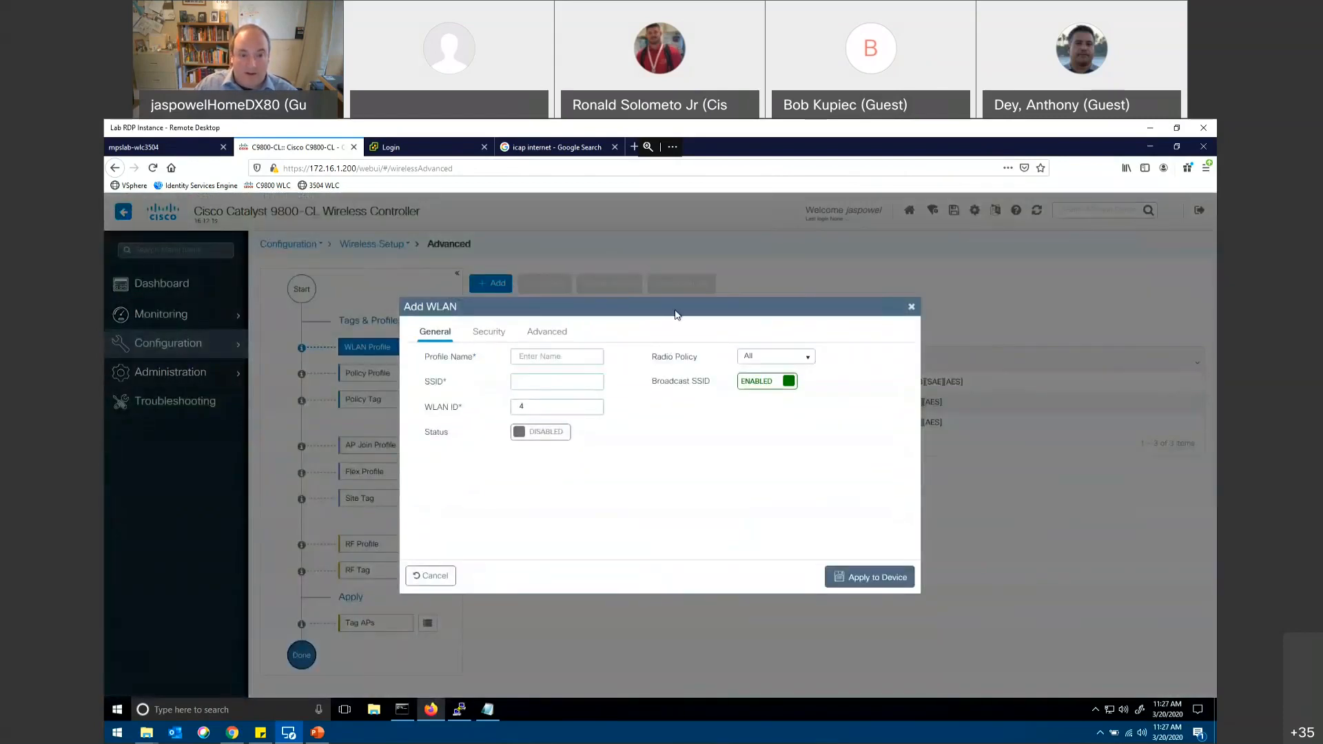
drag(841, 308, 1035, 317)
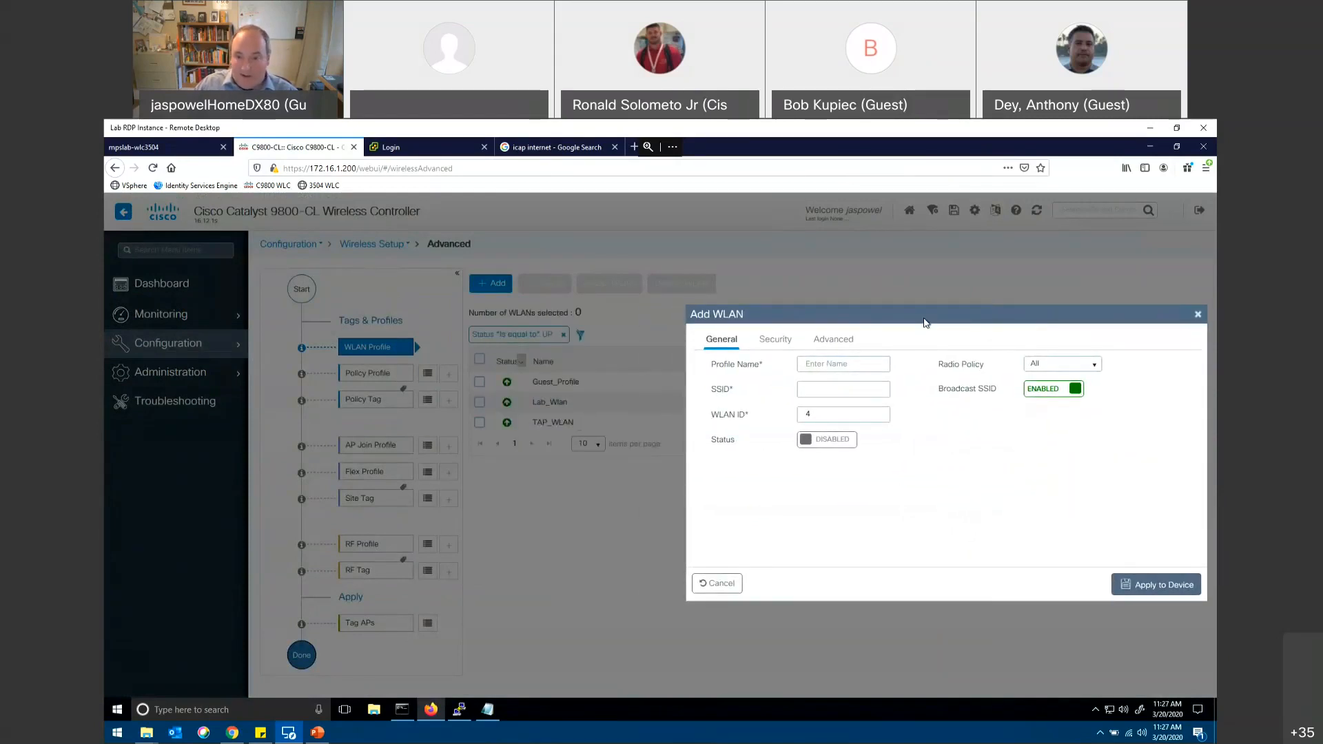
drag(817, 310, 605, 296)
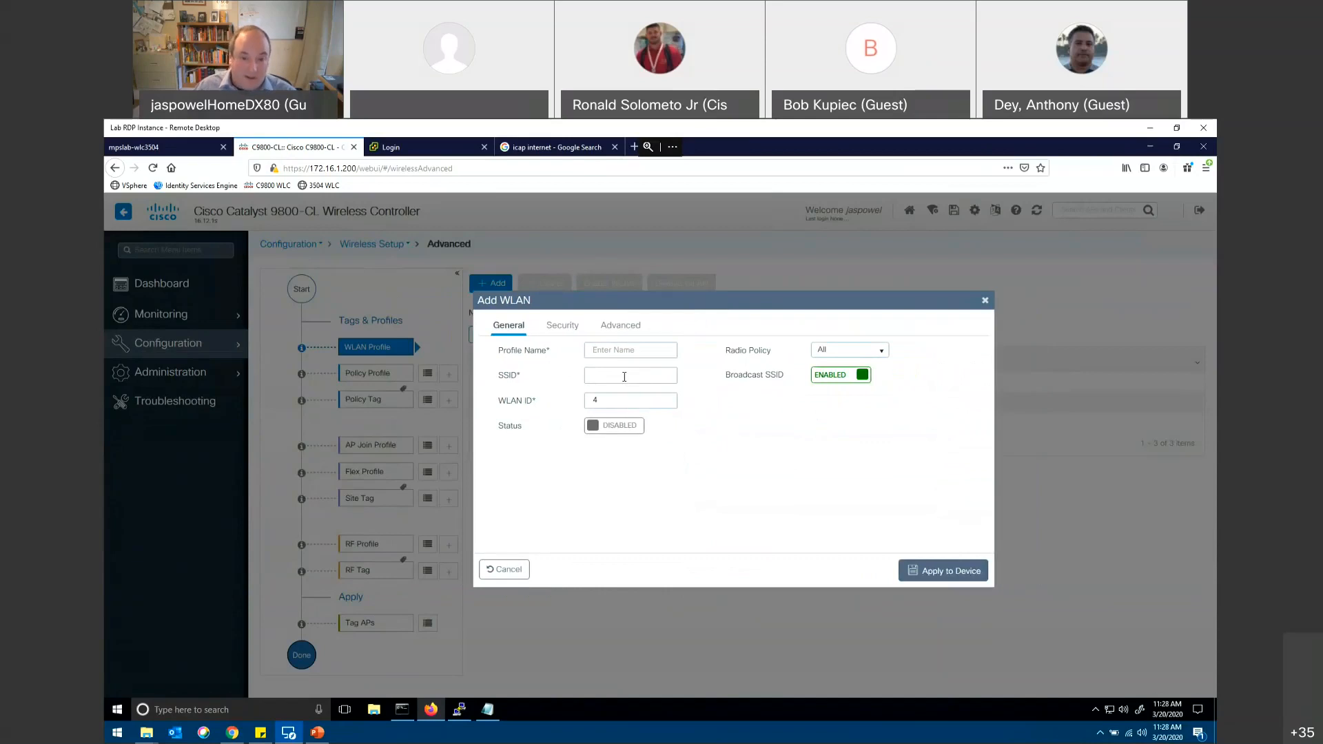
text(tap)
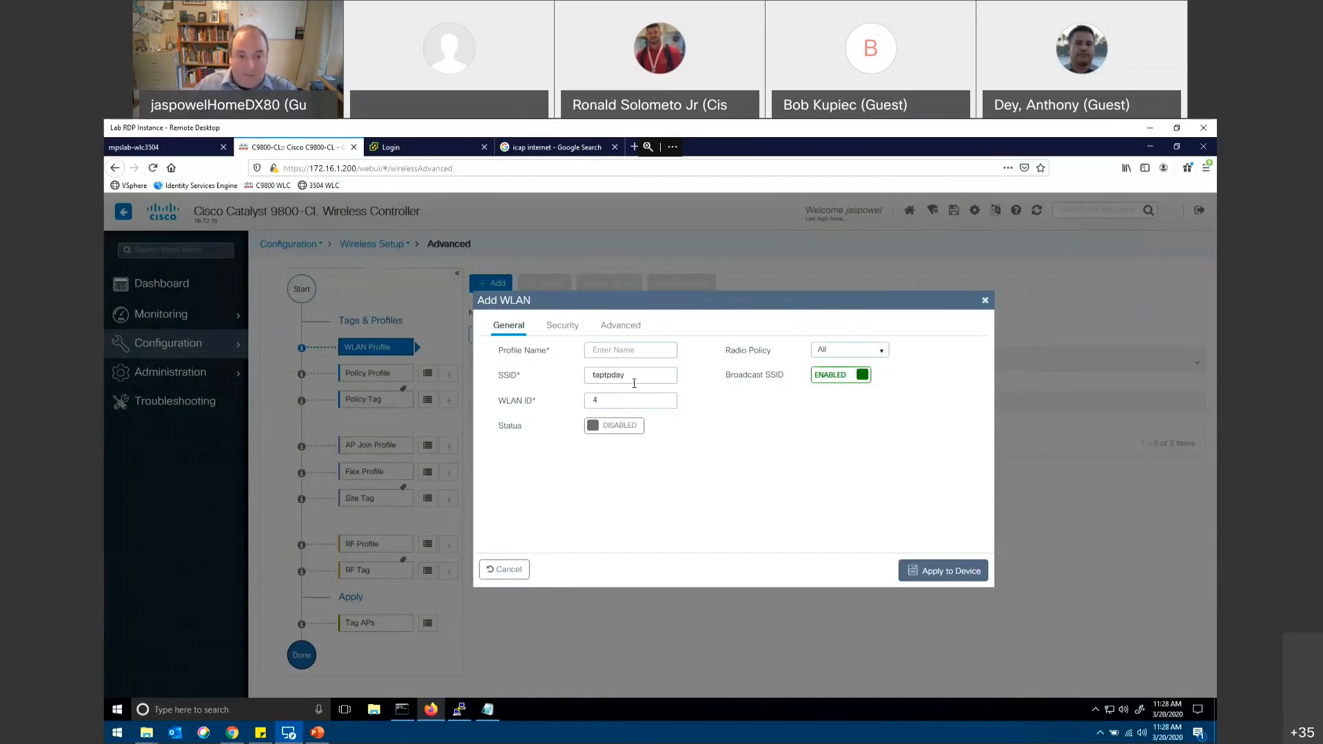
text(t)
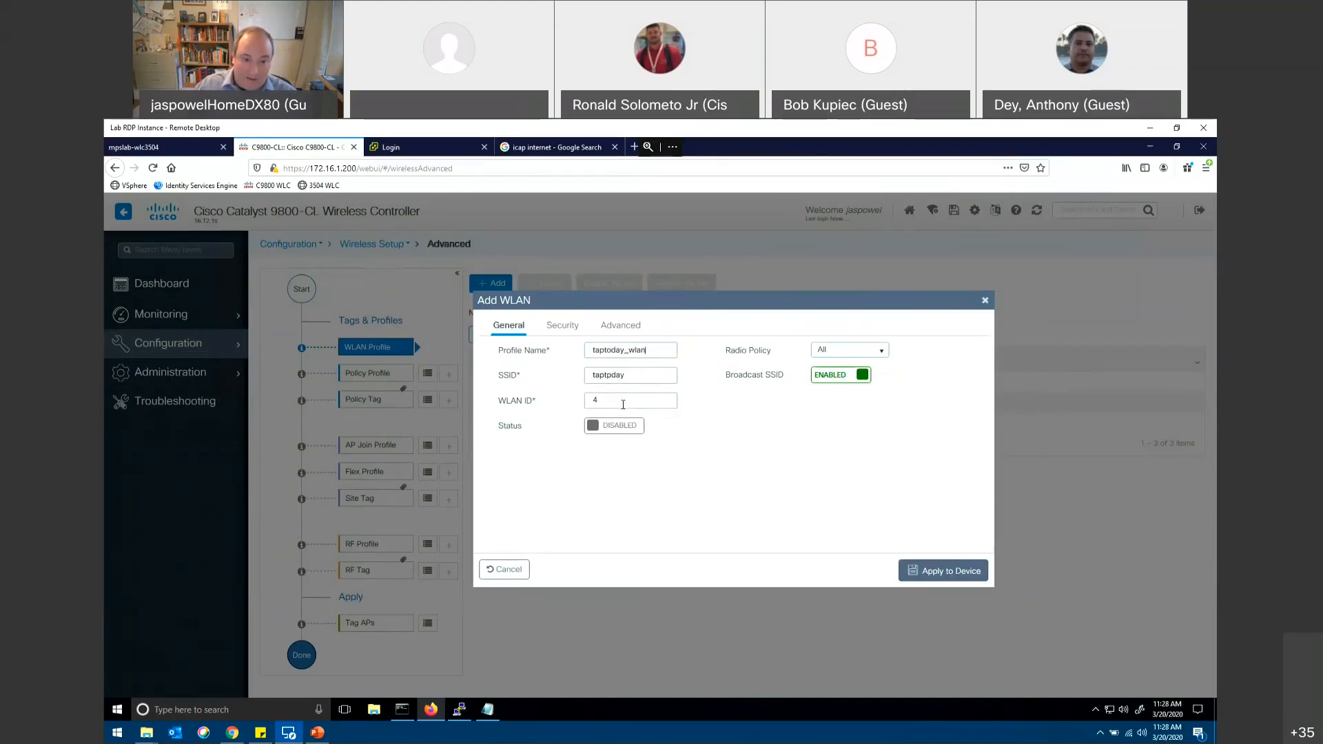
click(597, 427)
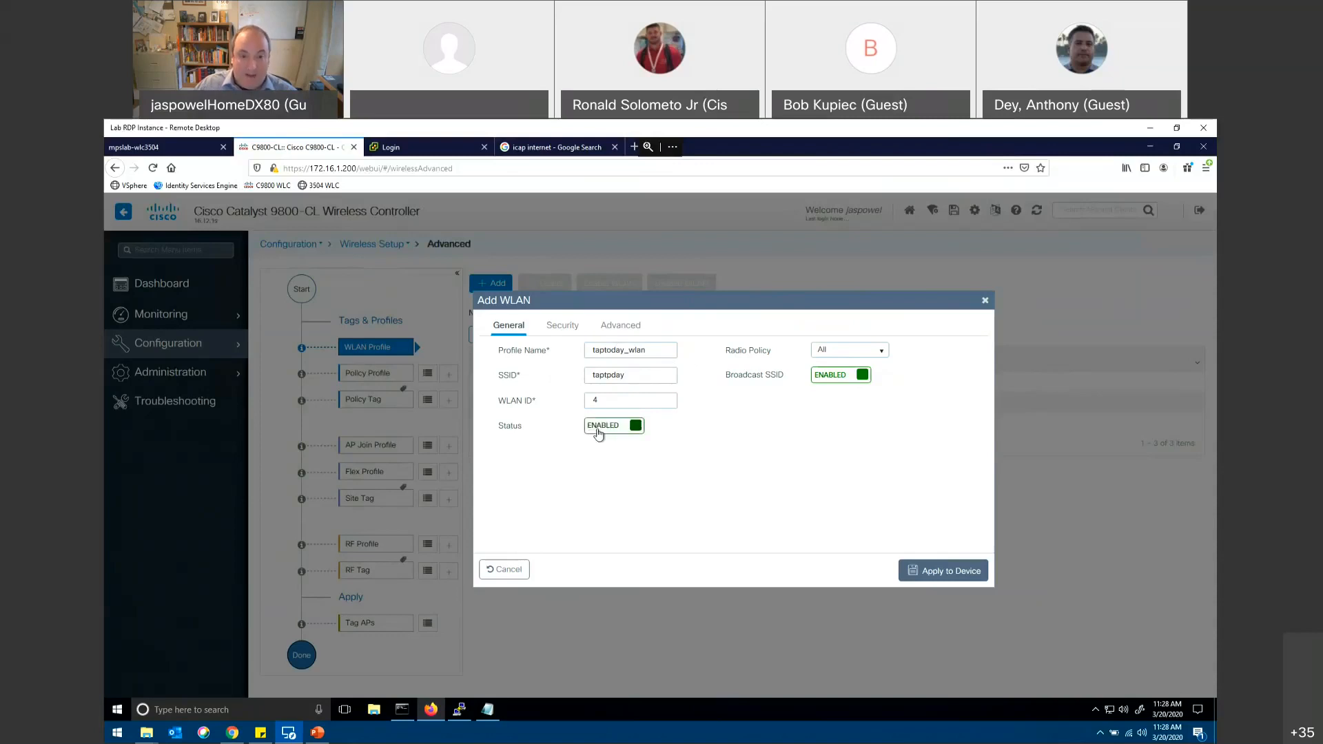
Step: Review the new WLAN's Layer2 security modes, WPA parameters and key management options, plus its Layer3 and AAA security settings
click(564, 330)
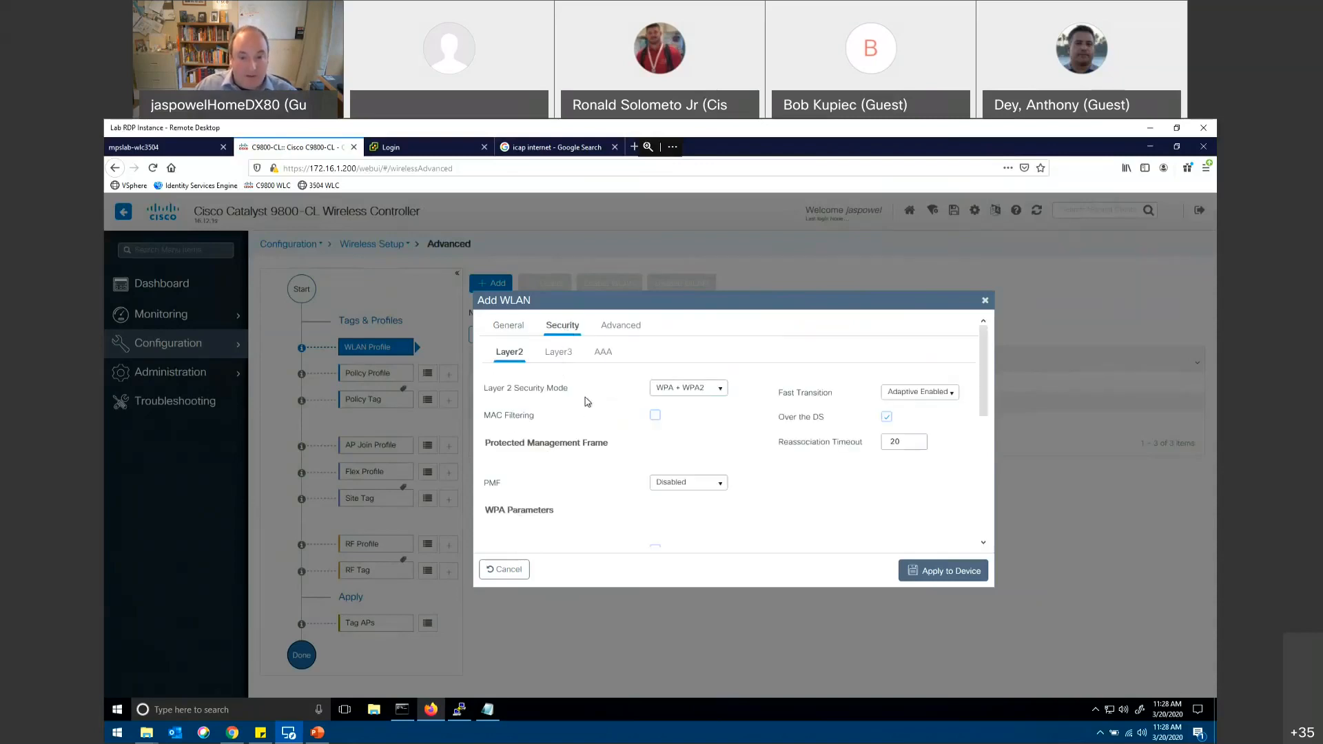
click(721, 395)
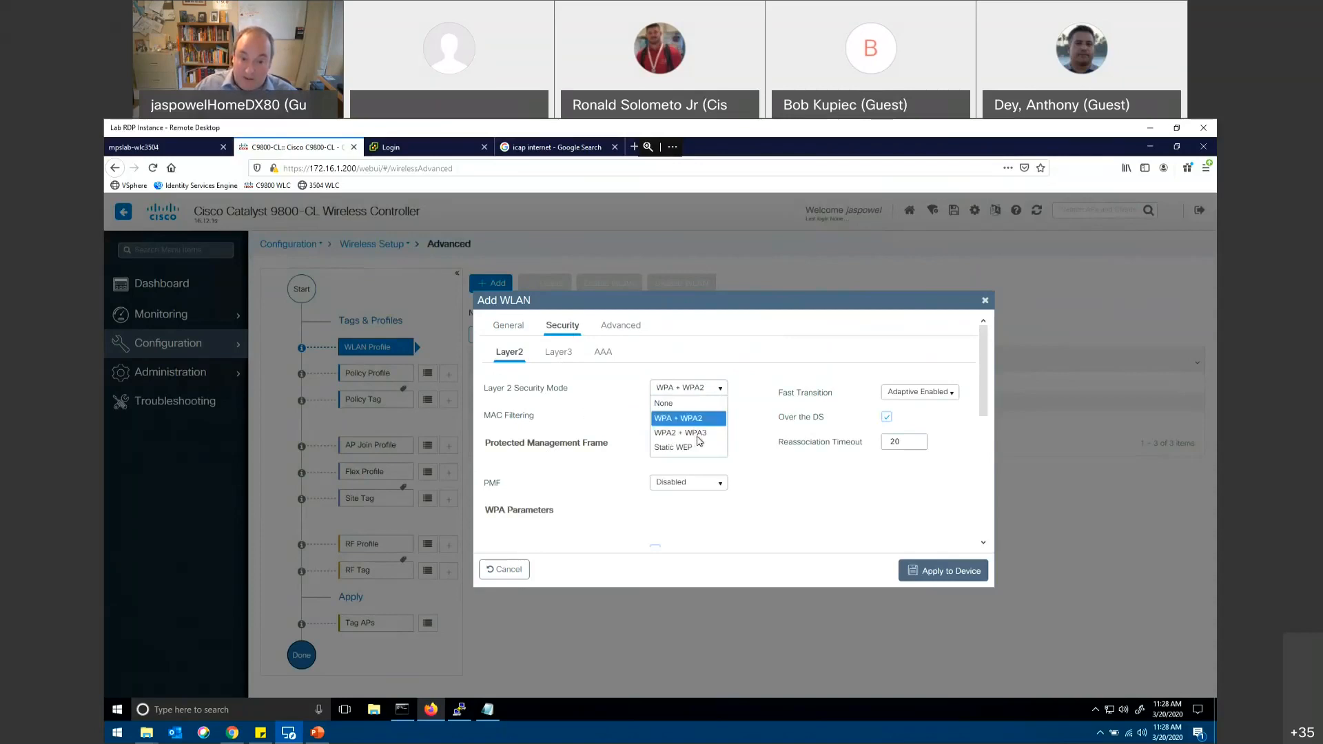
click(747, 435)
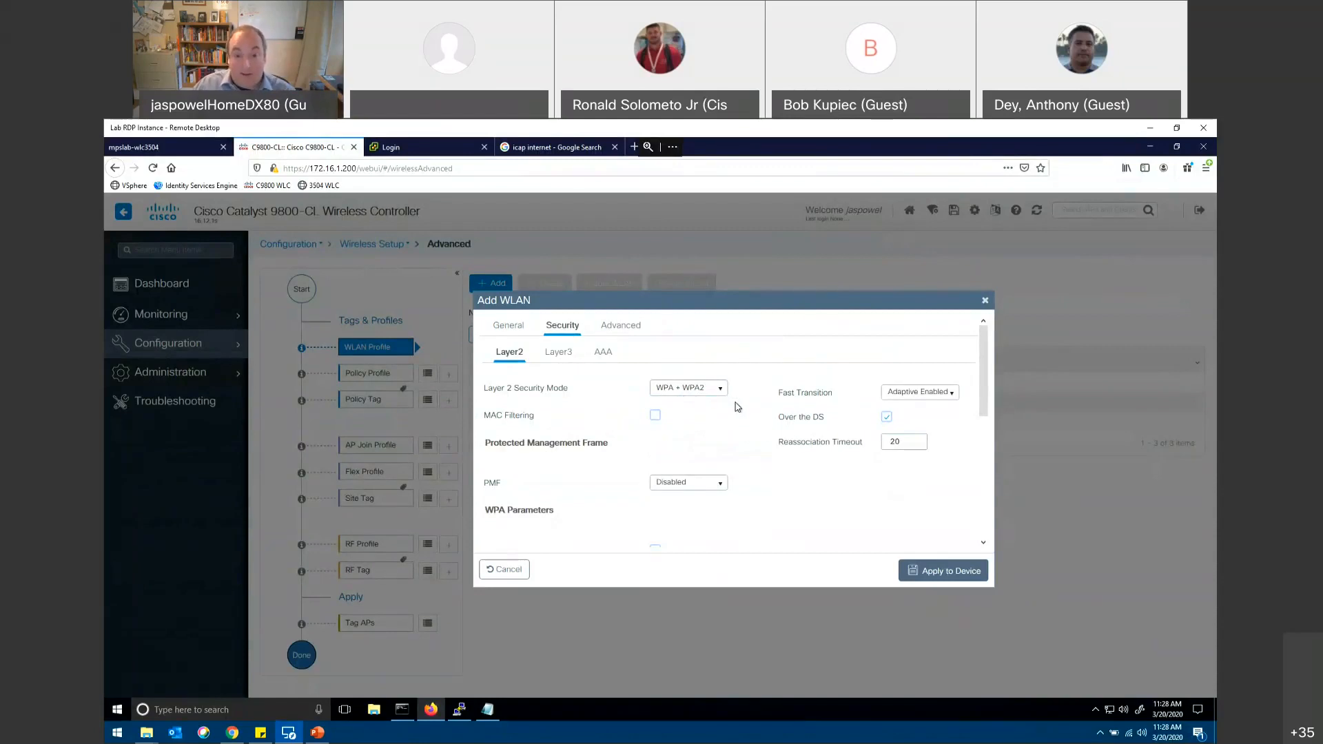
scroll(735, 406, down, 3)
scroll(763, 407, down, 1)
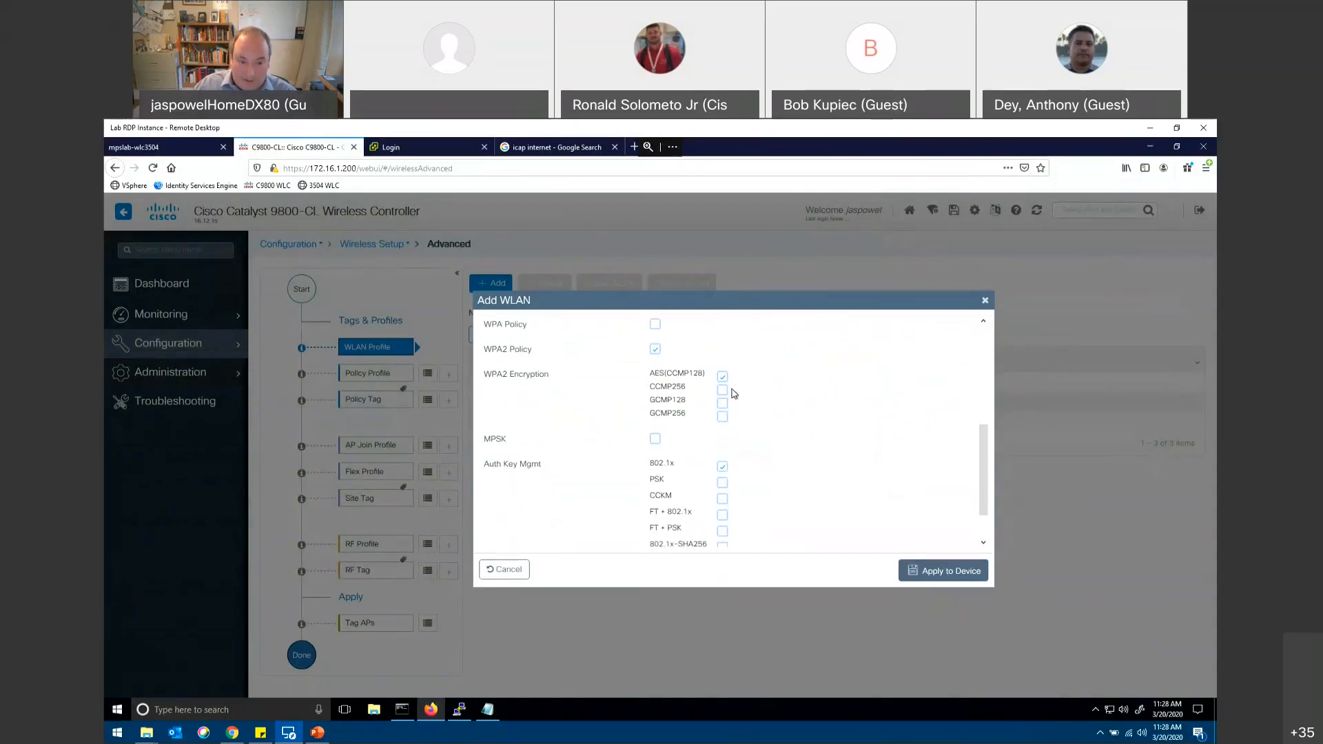
scroll(755, 383, down, 1)
scroll(756, 390, down, 1)
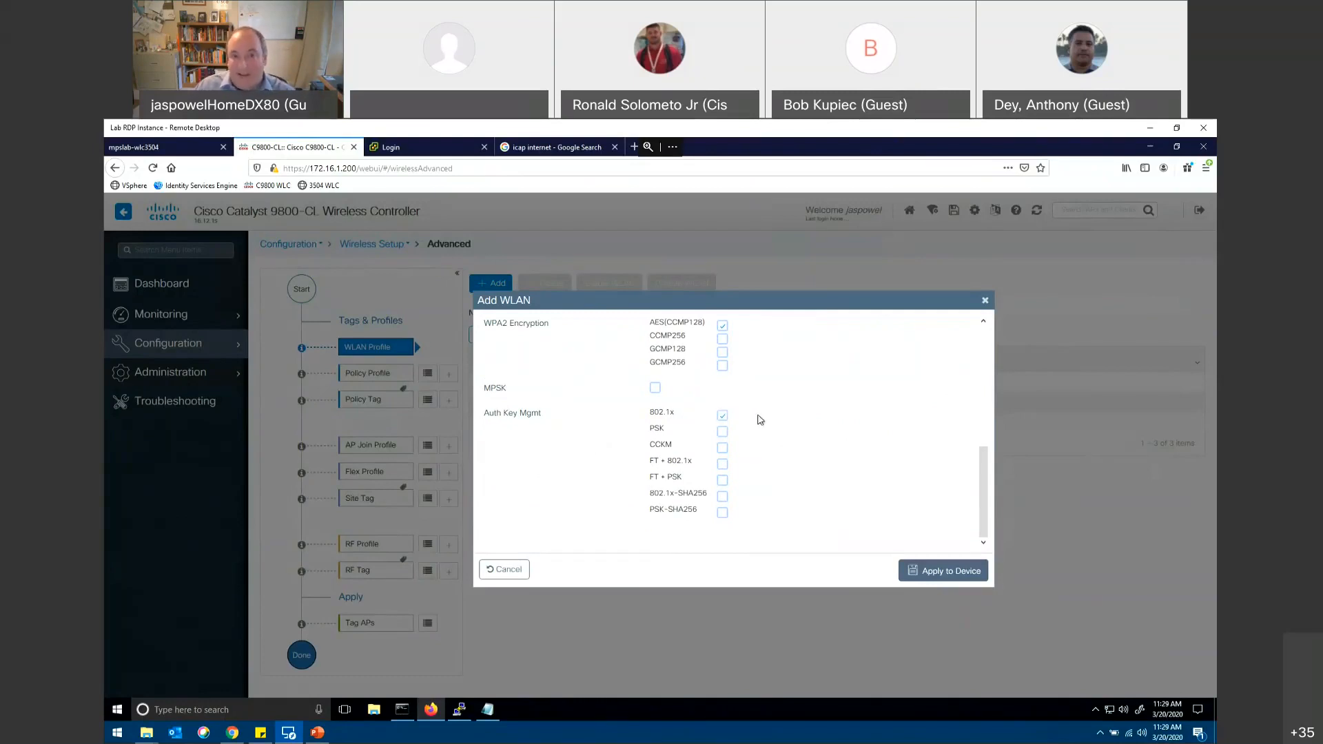
scroll(760, 419, up, 4)
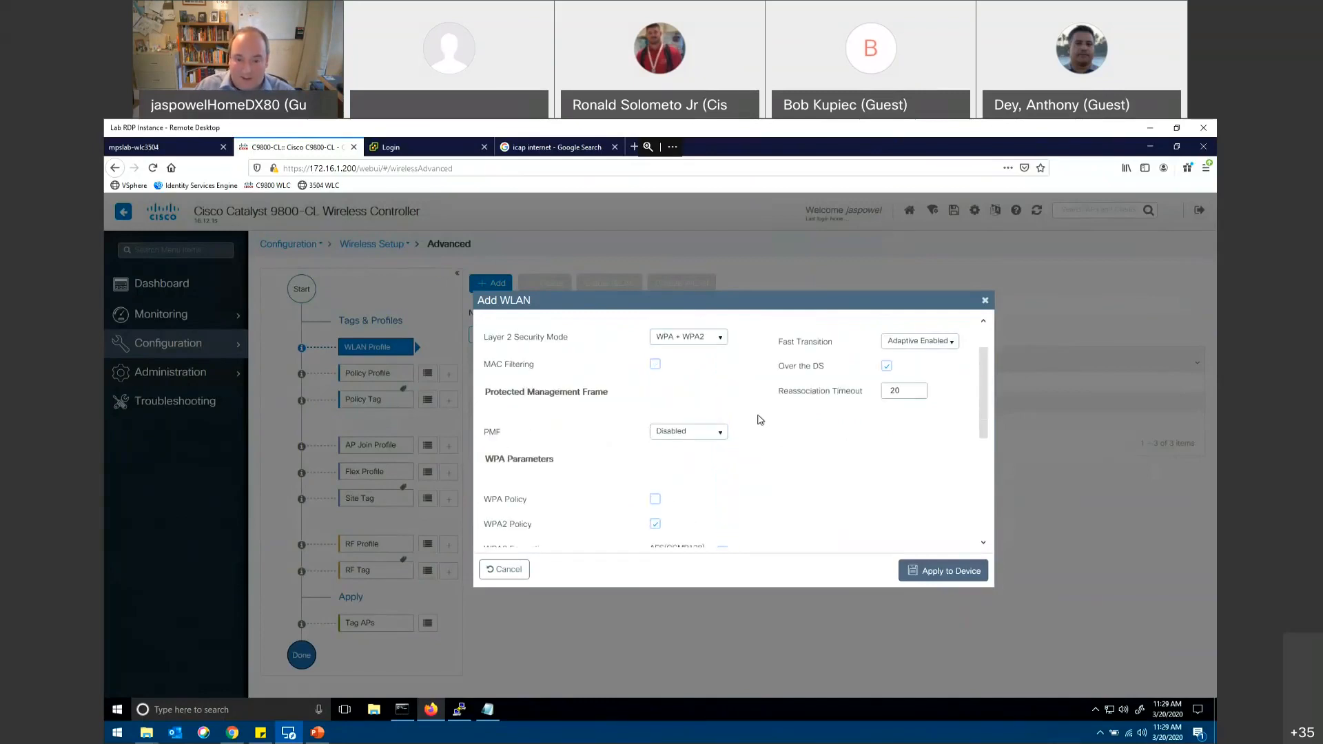
scroll(760, 420, down, 1)
scroll(760, 420, up, 4)
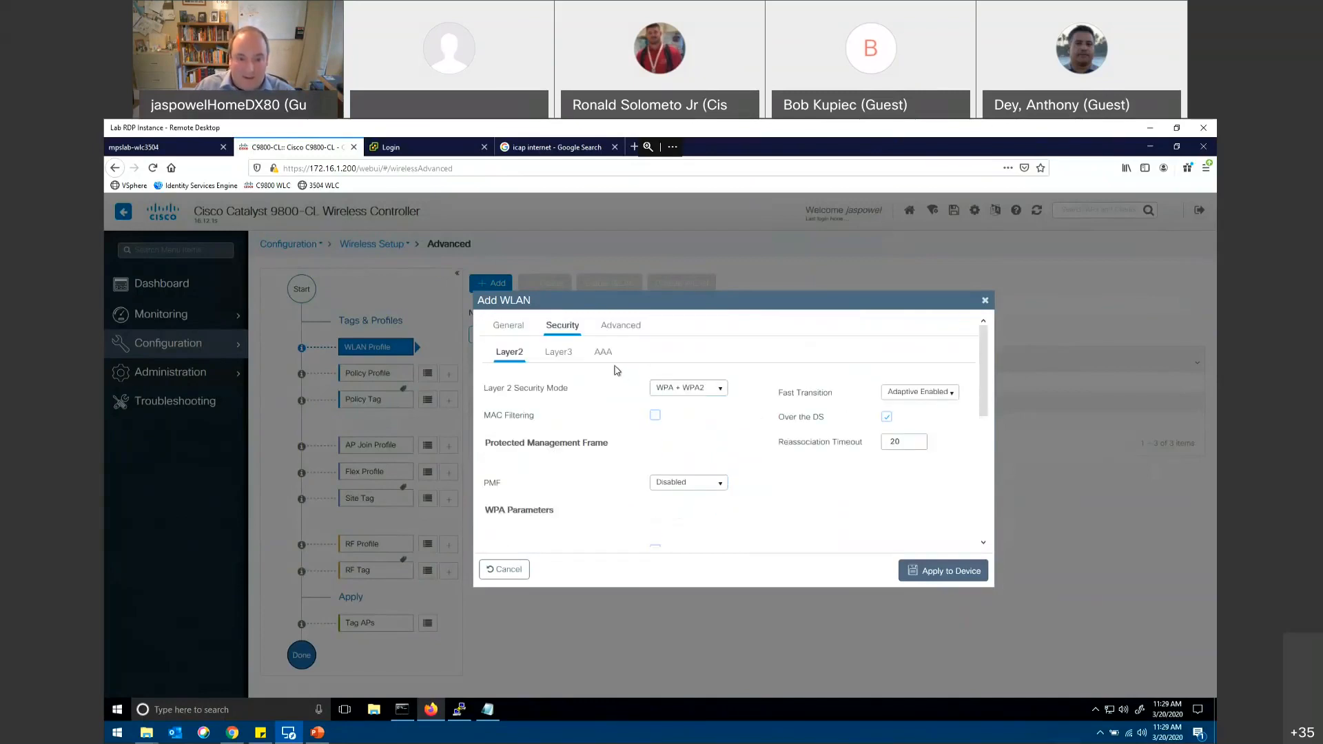
click(561, 355)
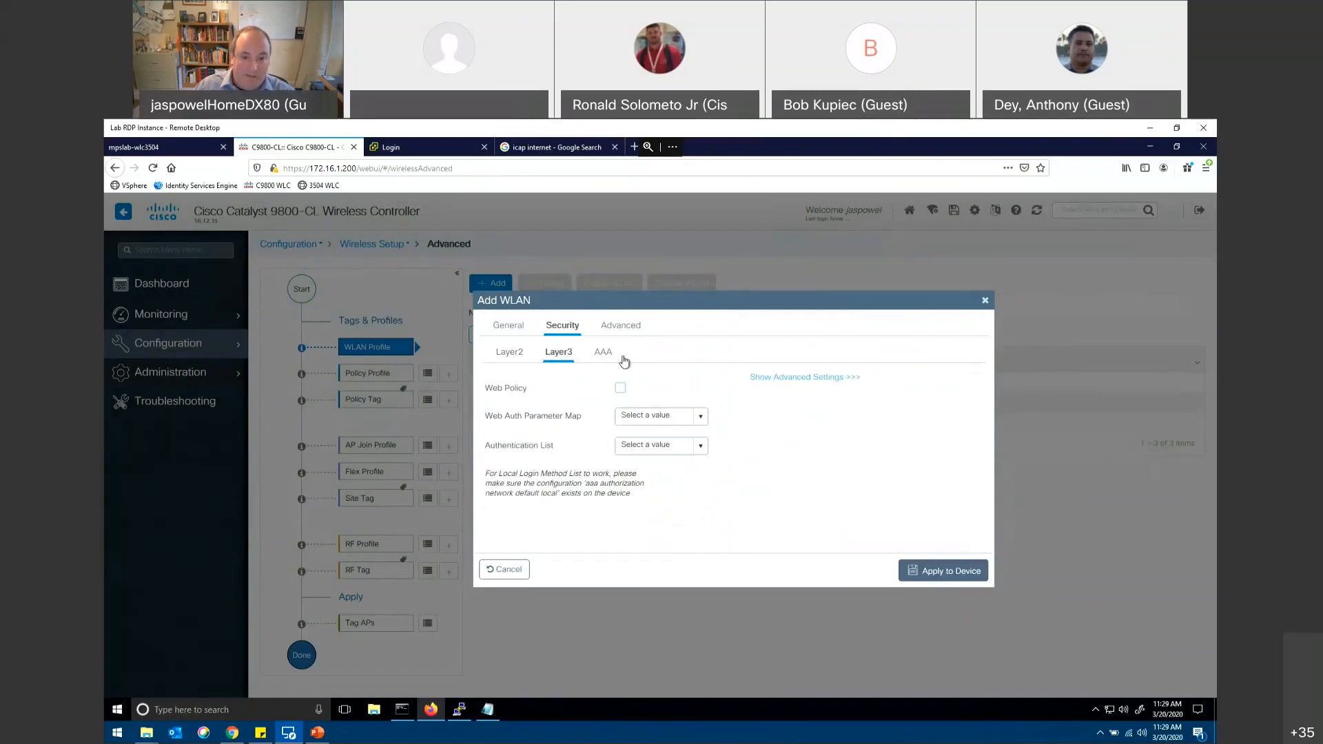
click(606, 354)
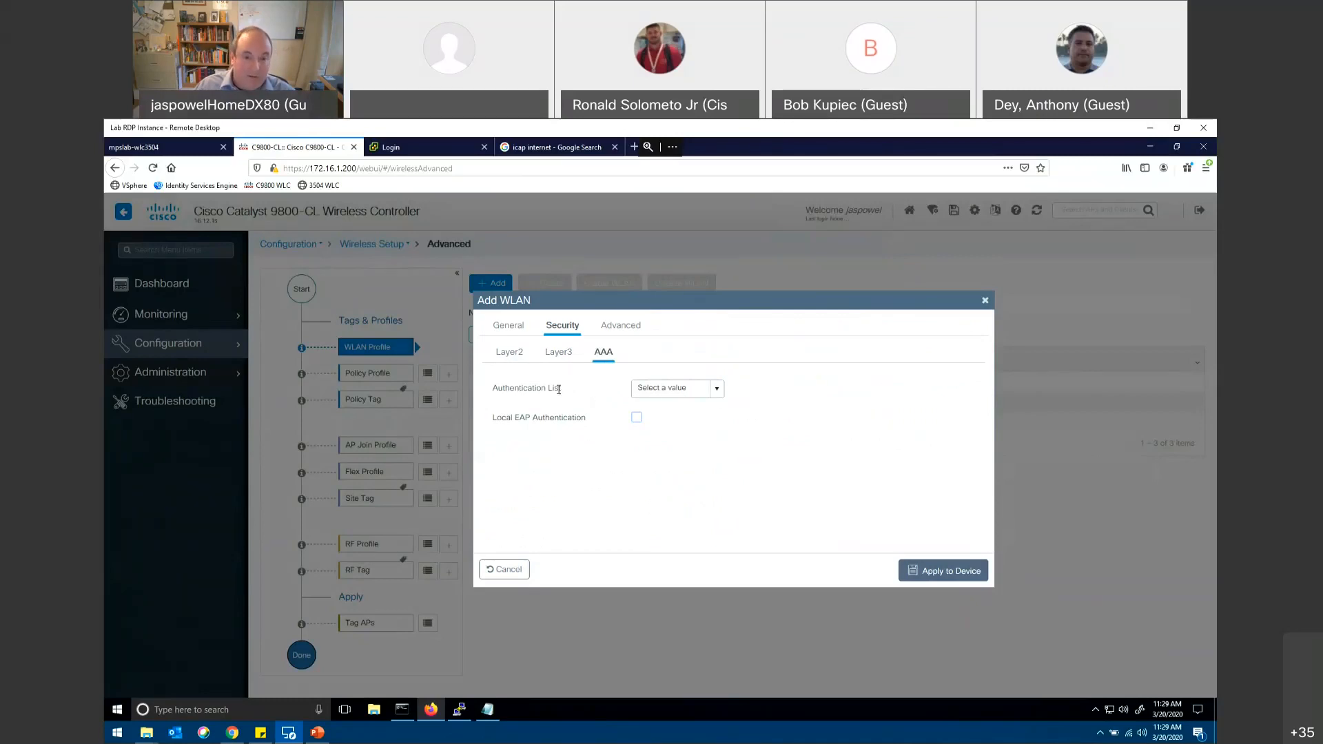
Step: Review the new WLAN's advanced settings, including client connection limits, 11v BSS transition, assisted roaming, DTIM period and 11ax options
click(624, 330)
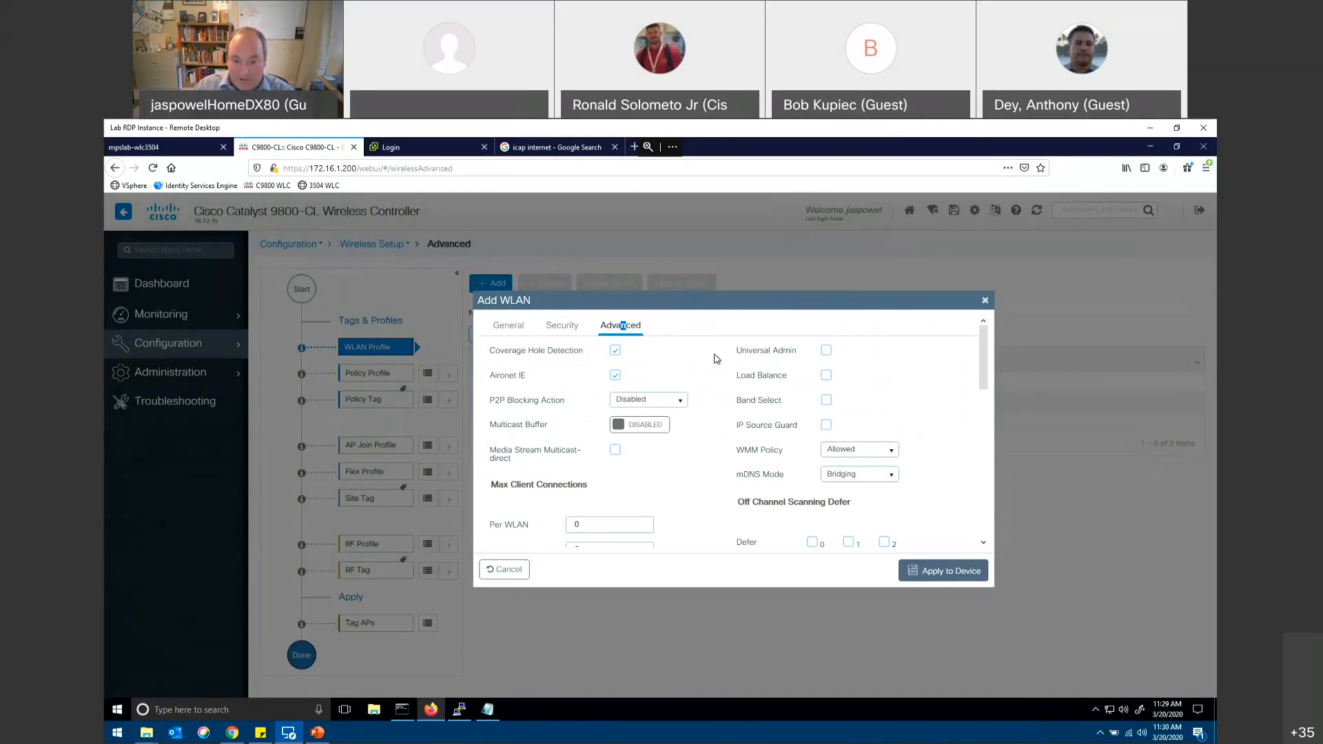
scroll(717, 358, down, 3)
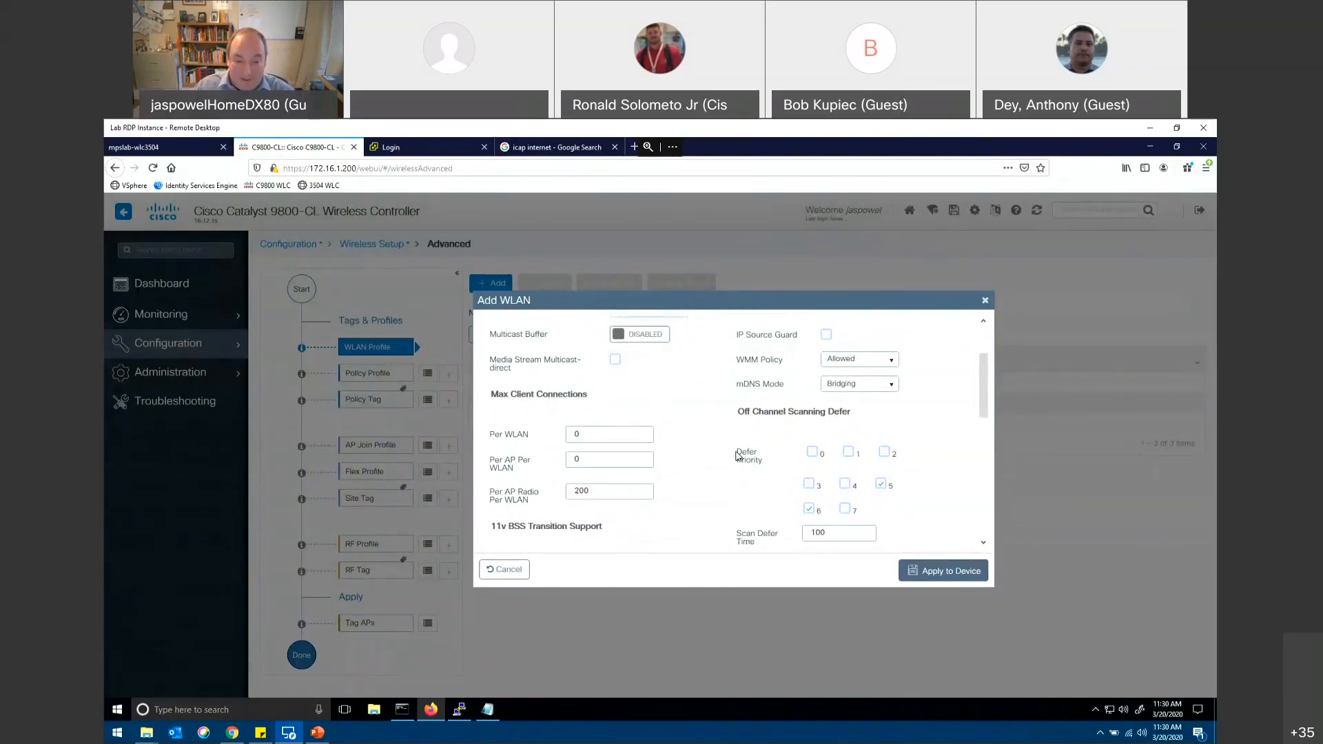
scroll(693, 472, down, 5)
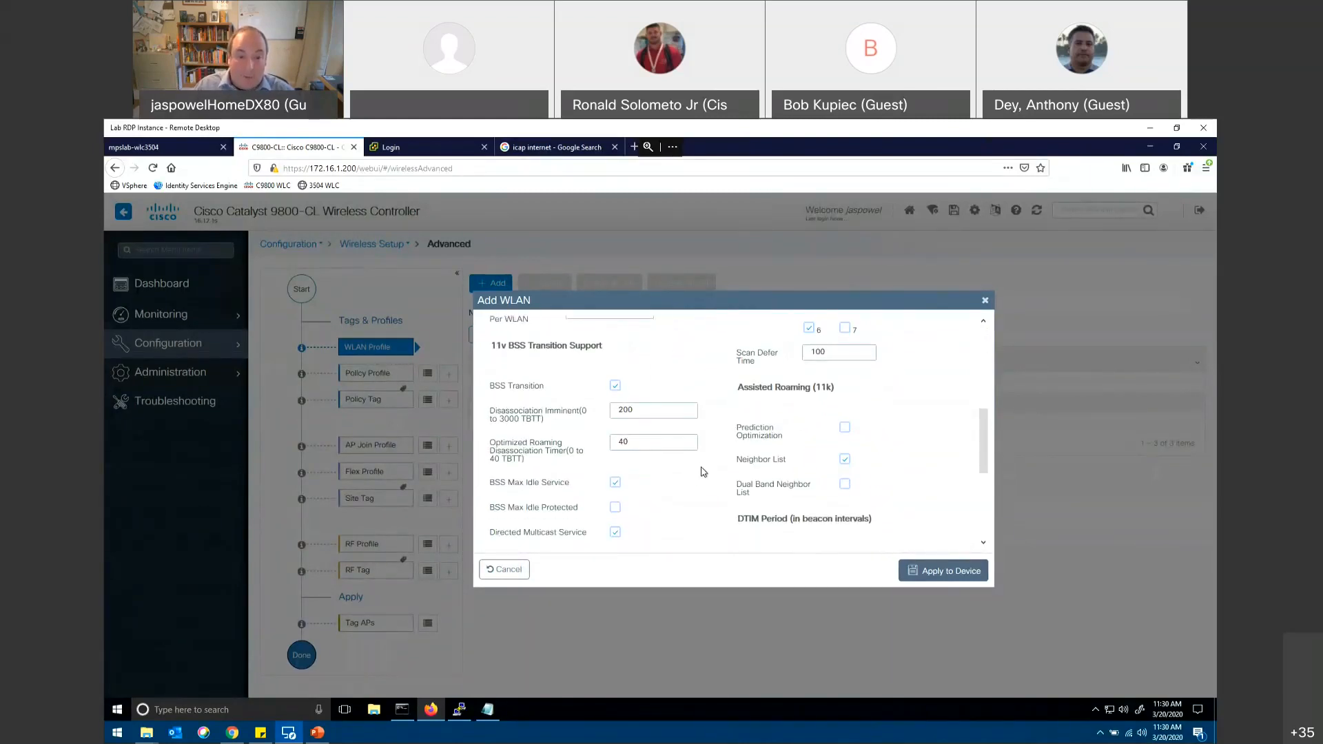
scroll(703, 472, down, 2)
scroll(510, 372, up, 2)
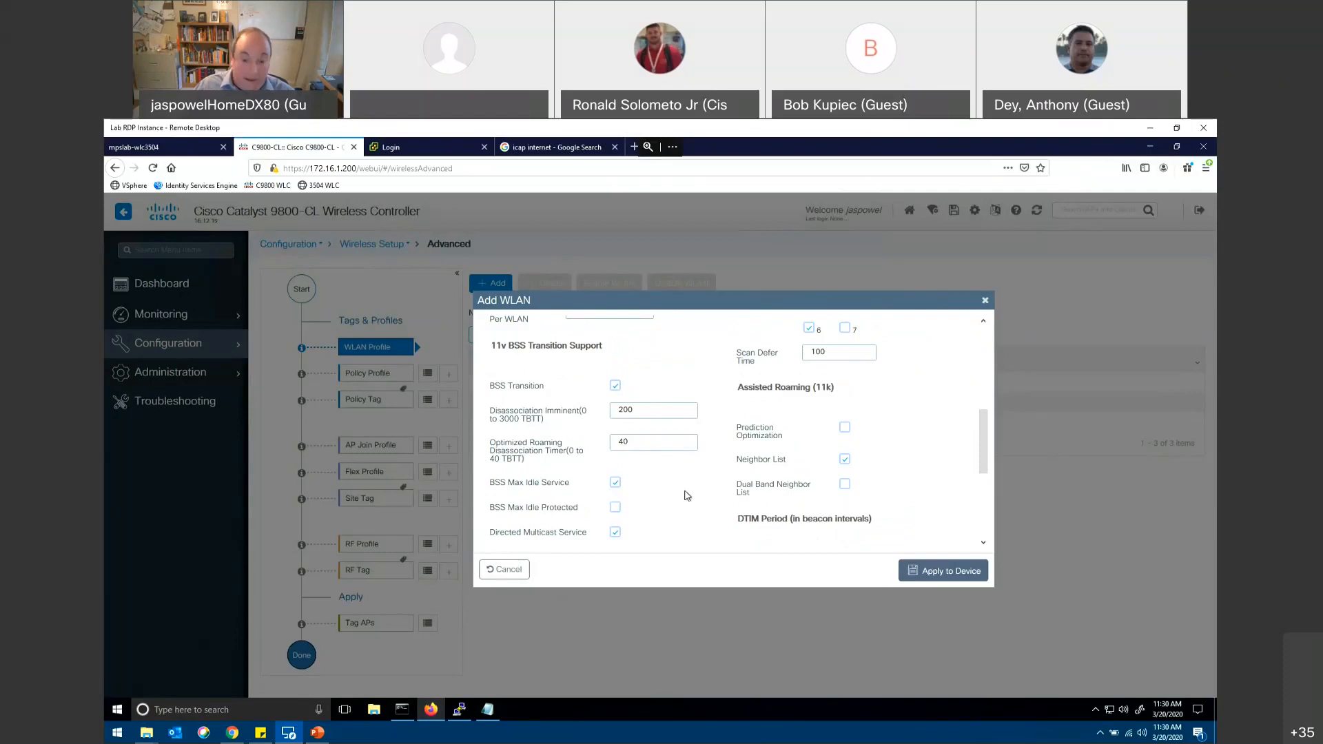
scroll(687, 495, down, 3)
scroll(687, 494, down, 1)
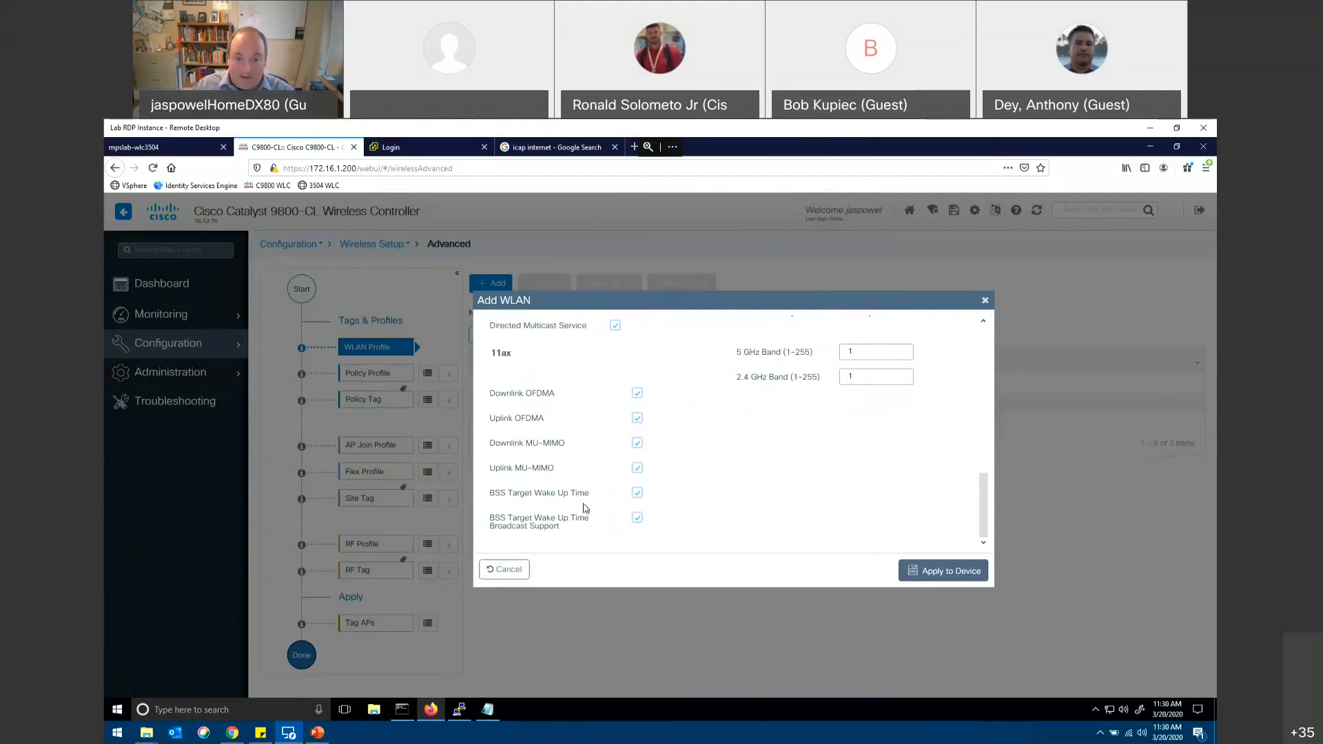
Step: Recheck the new WLAN's advanced settings and discard the WLAN without applying it
scroll(701, 504, up, 10)
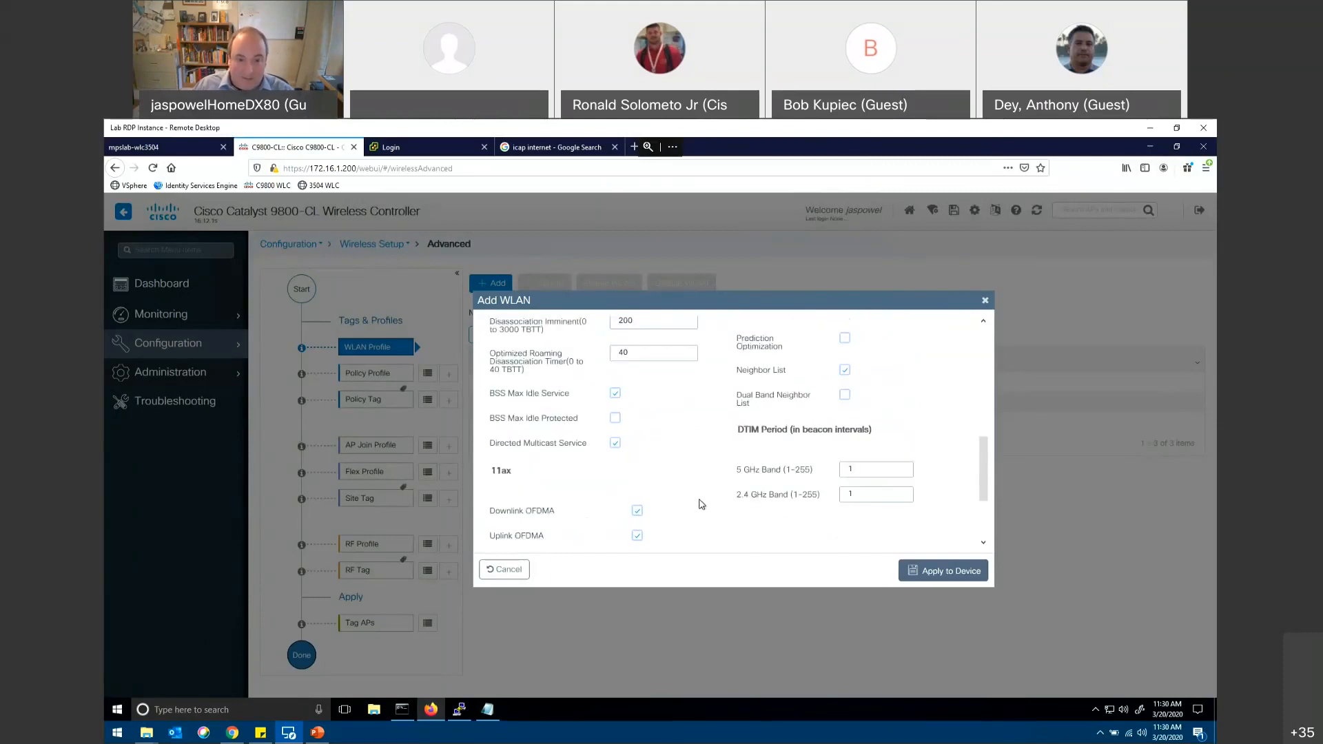
scroll(701, 505, up, 5)
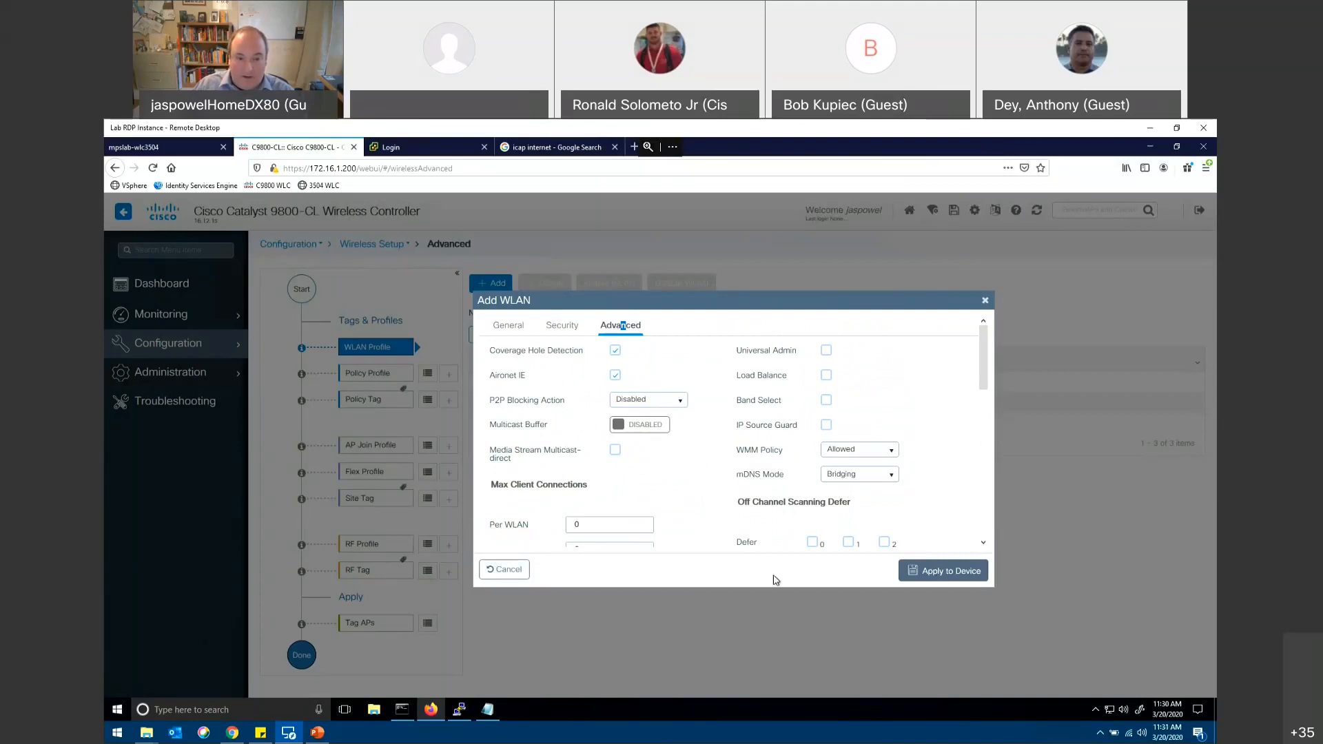
click(500, 572)
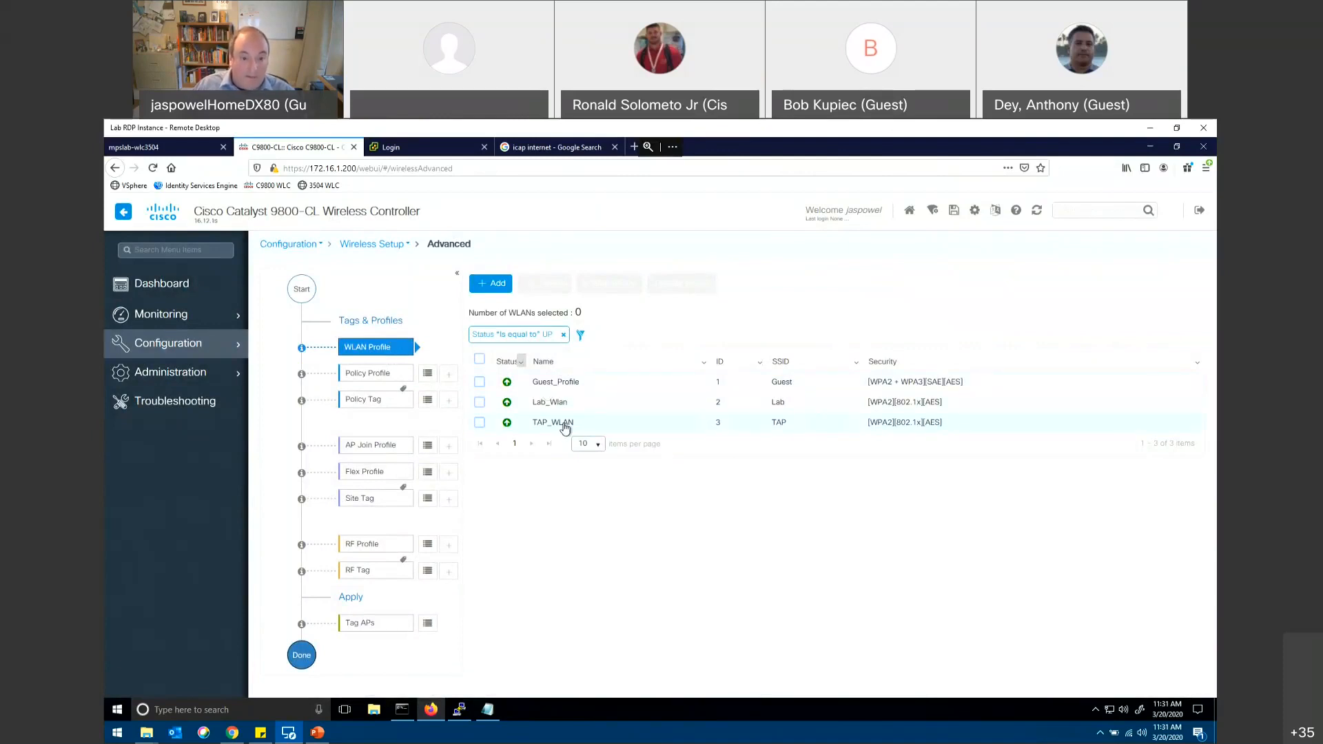
Step: Start a new policy profile named taptoday_profile and enable its status
click(447, 373)
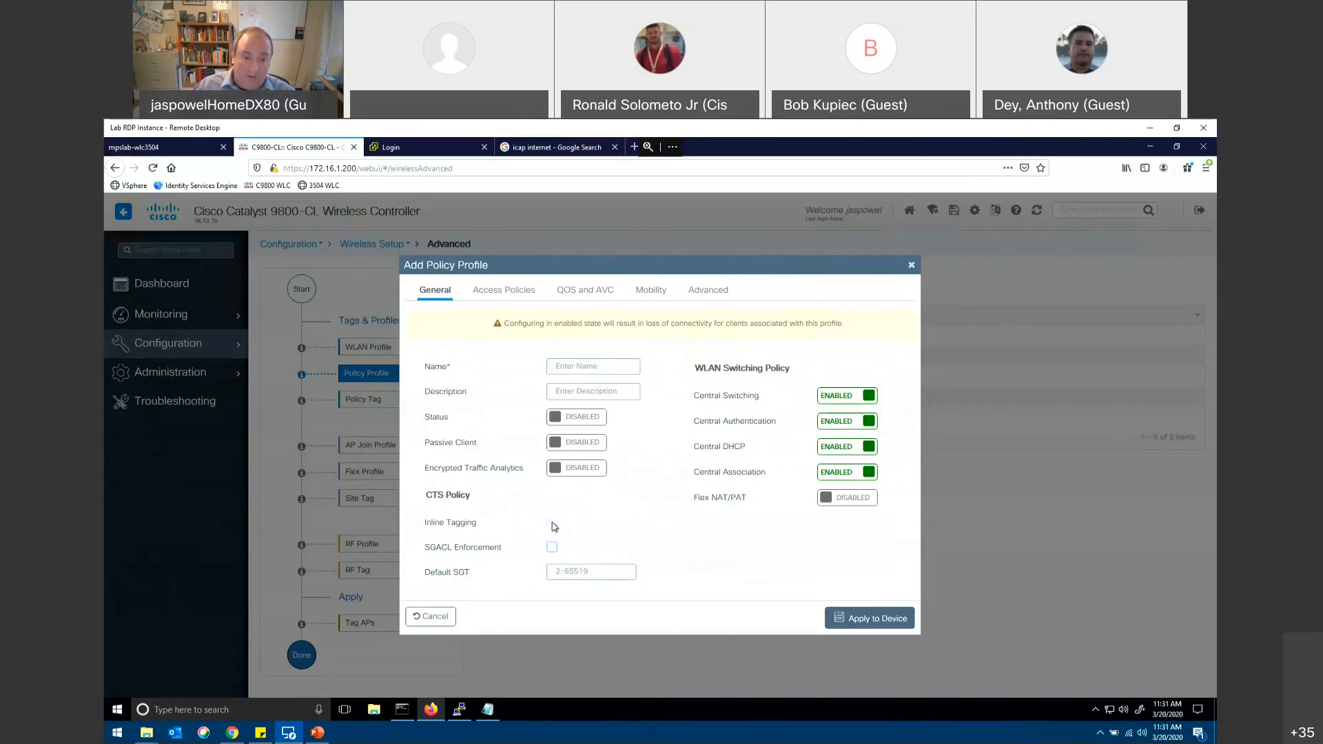
click(596, 371)
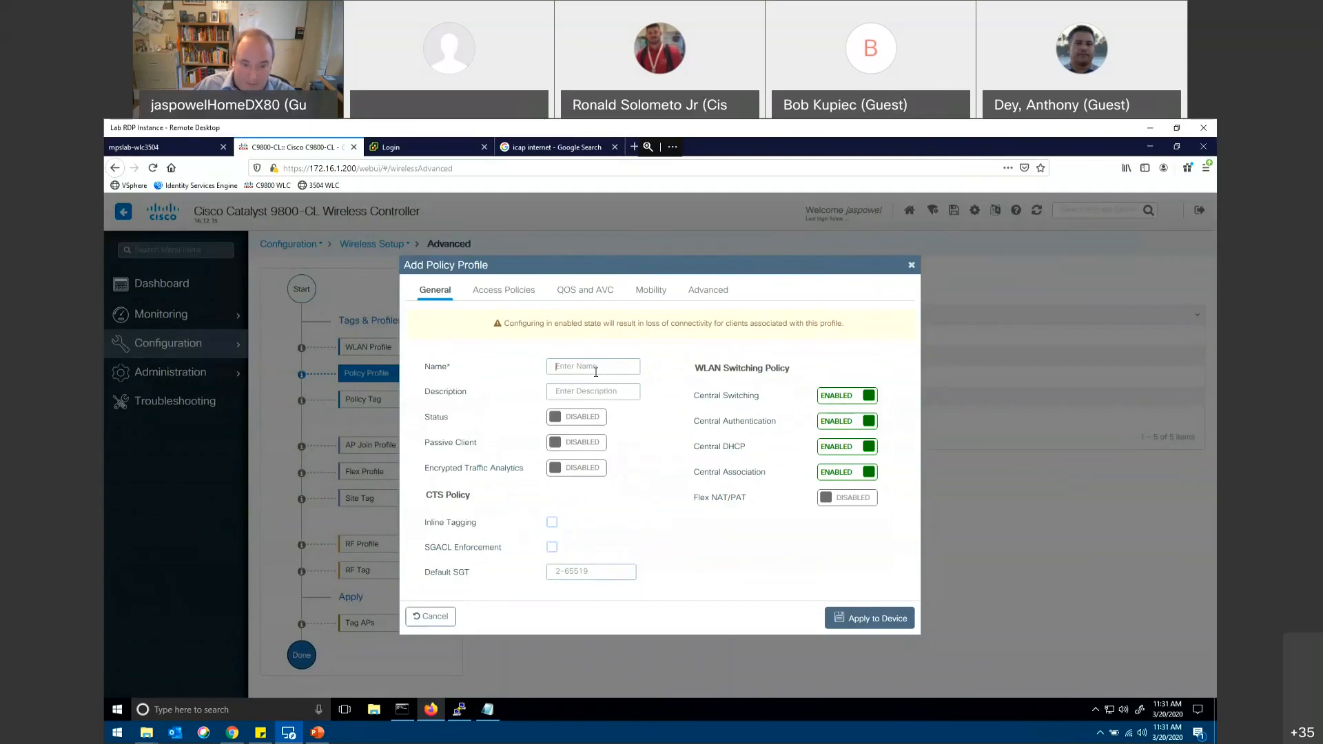
text(taptoday_profile)
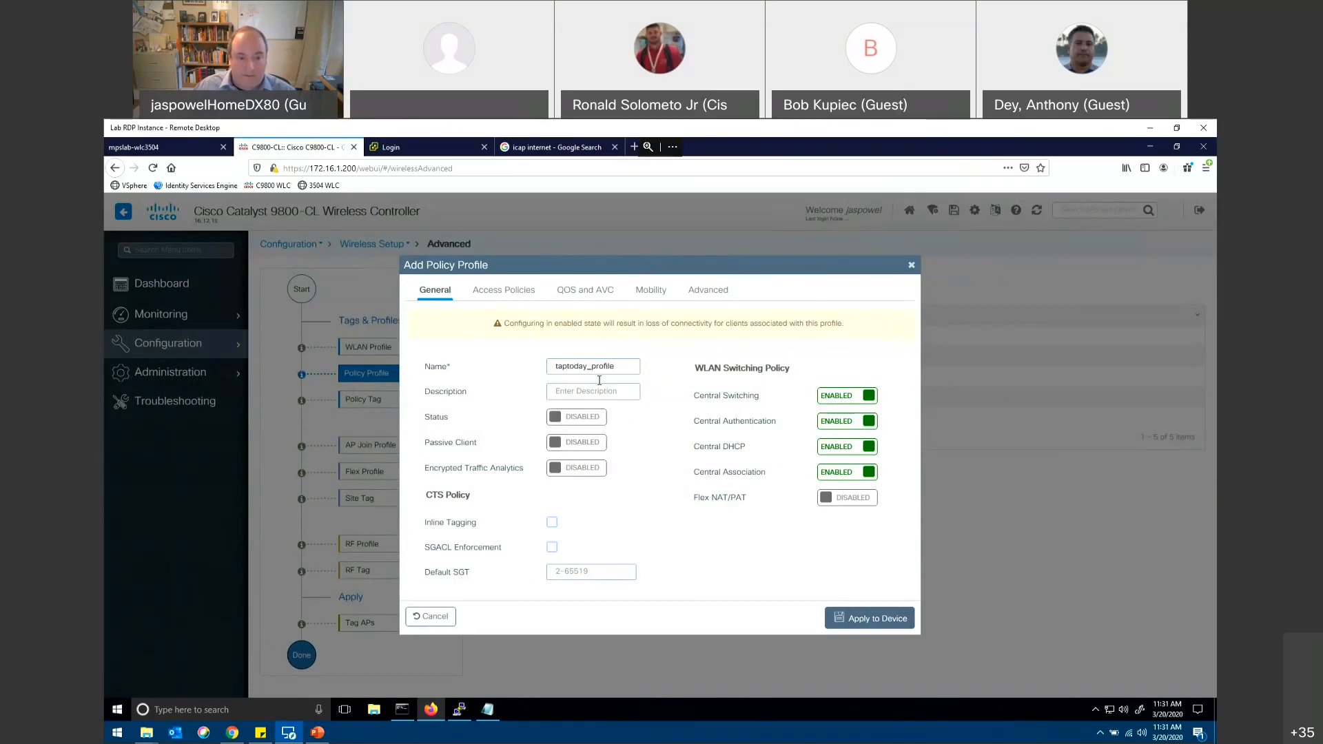
click(559, 418)
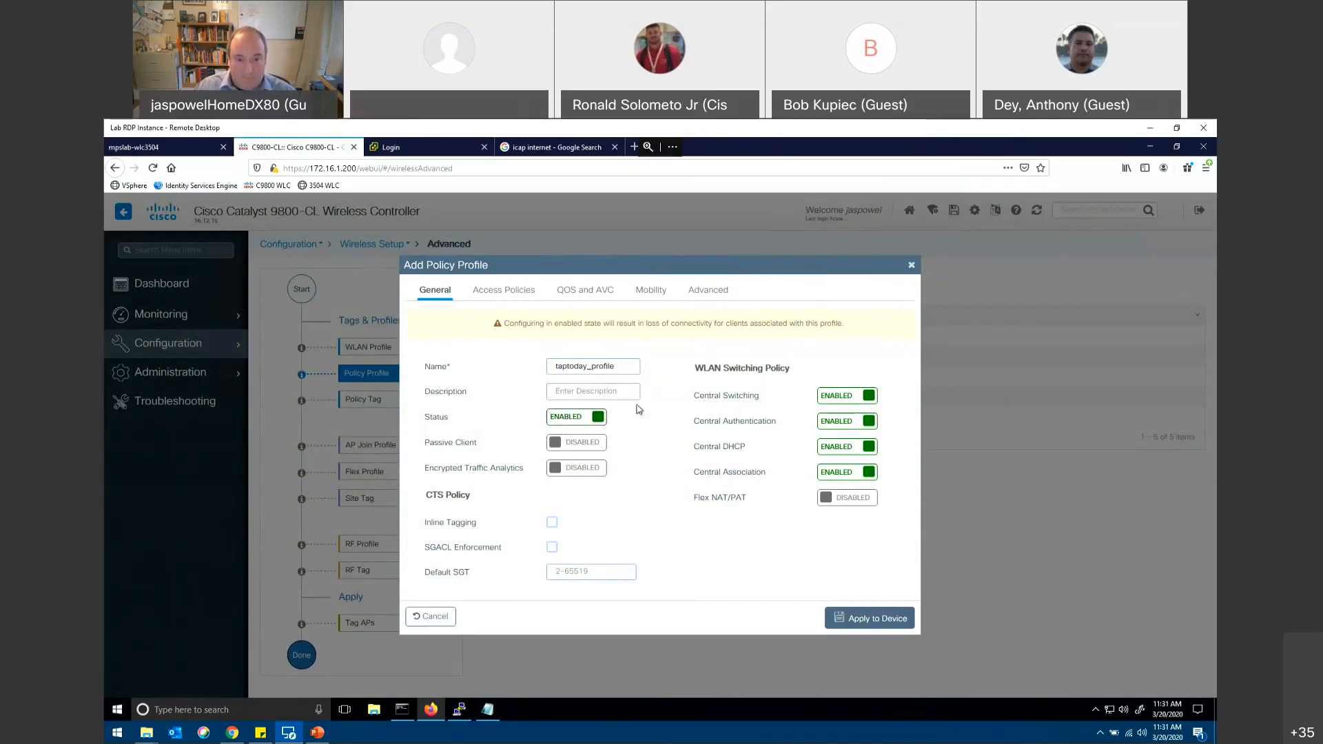
Step: Assign Client_Vlan as the VLAN/VLAN group in the new policy profile's access policies
click(477, 297)
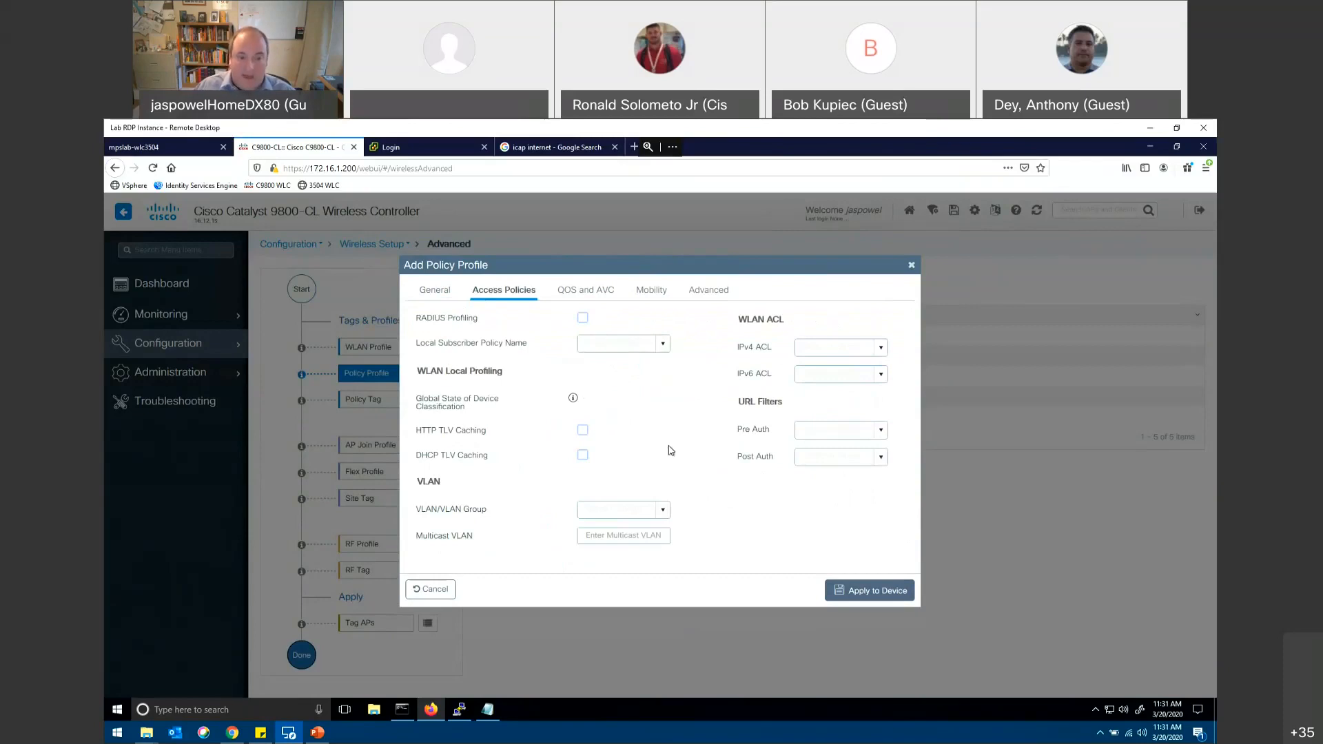
click(662, 514)
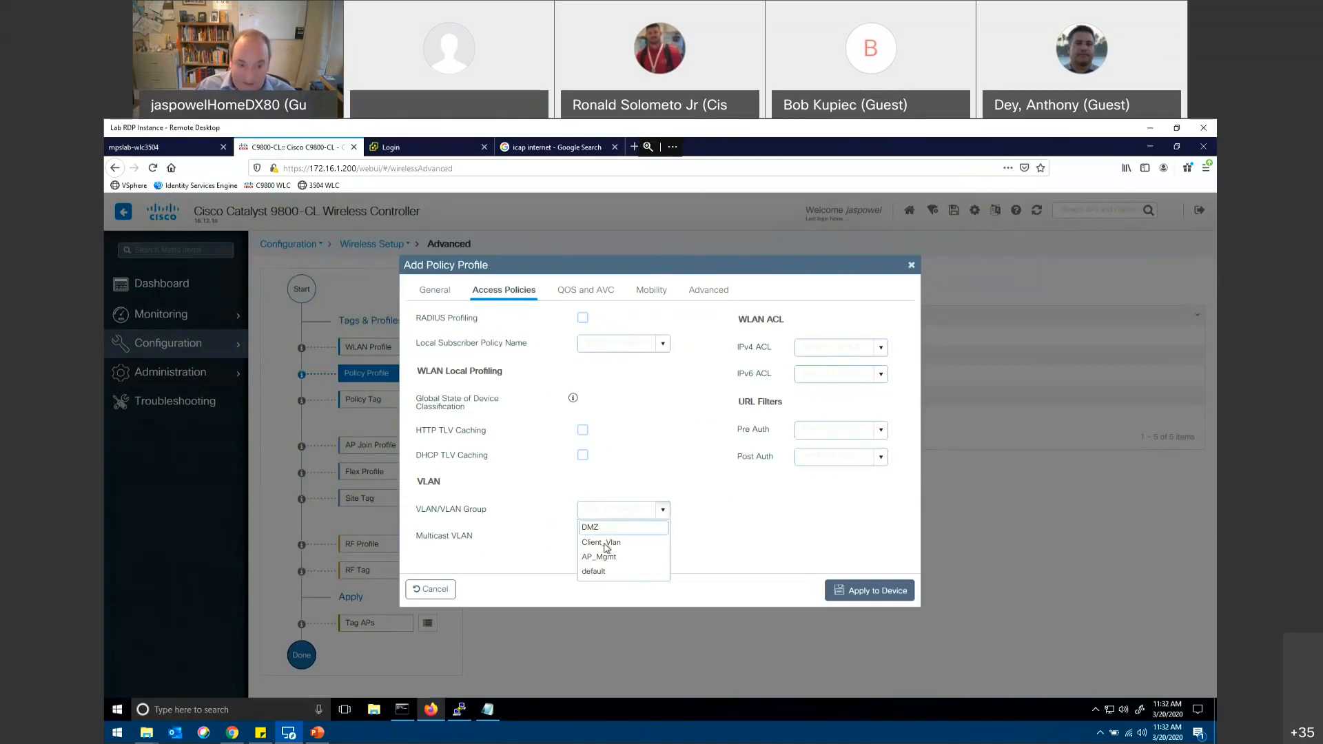
click(606, 547)
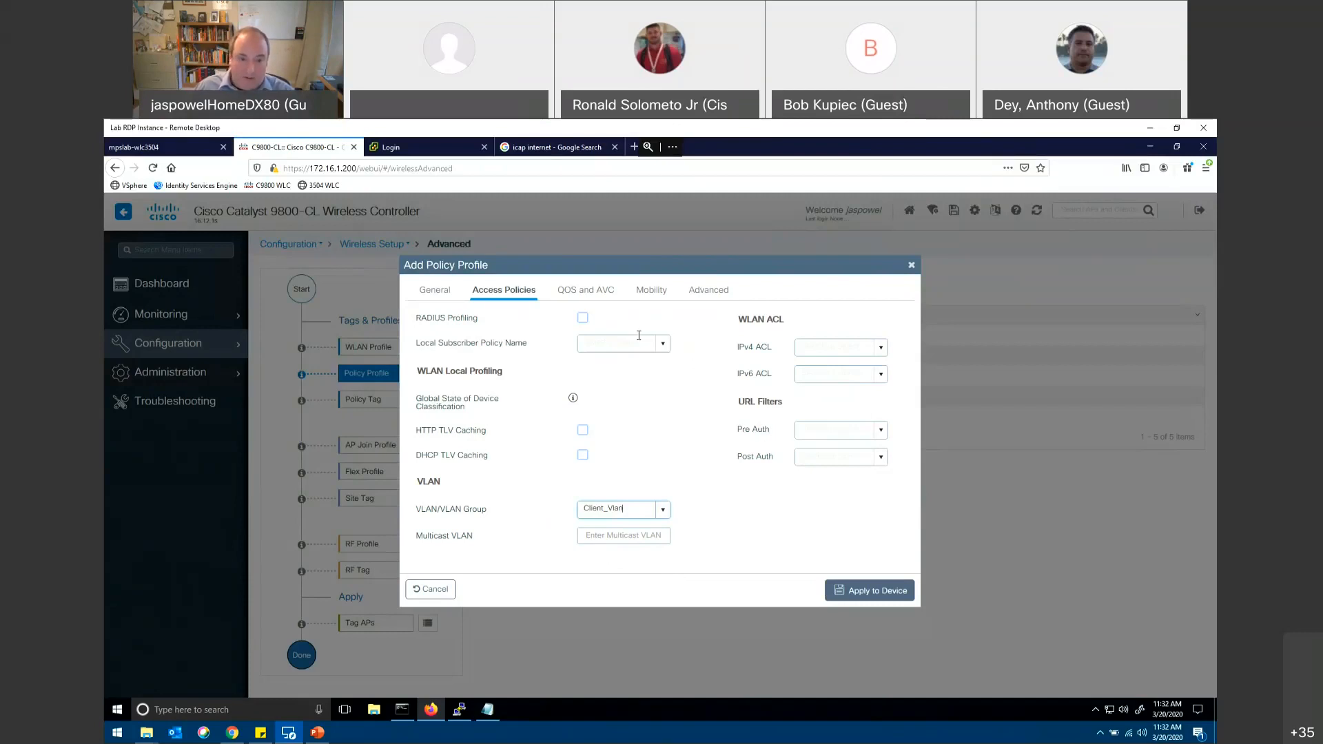
Step: Review the new policy profile's QoS and AVC, mobility anchor and advanced settings, and close the profile without applying it
click(595, 292)
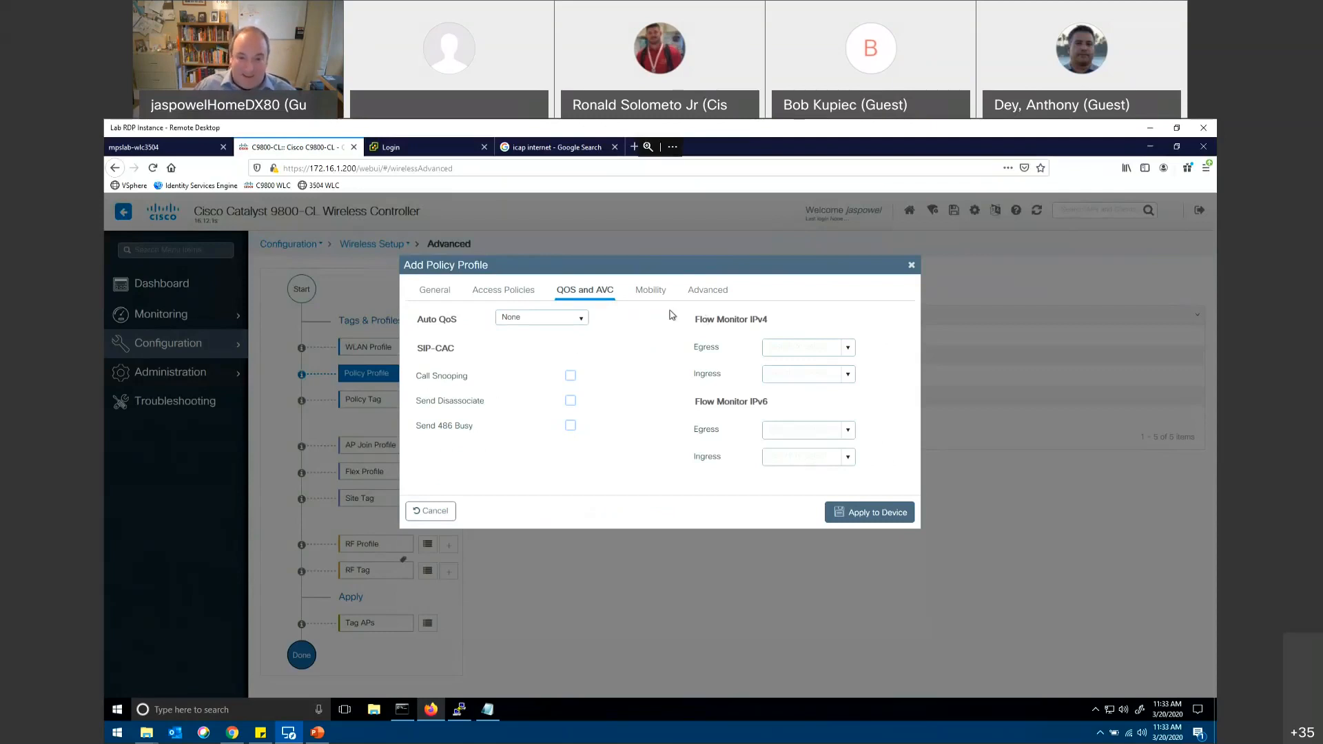
click(652, 292)
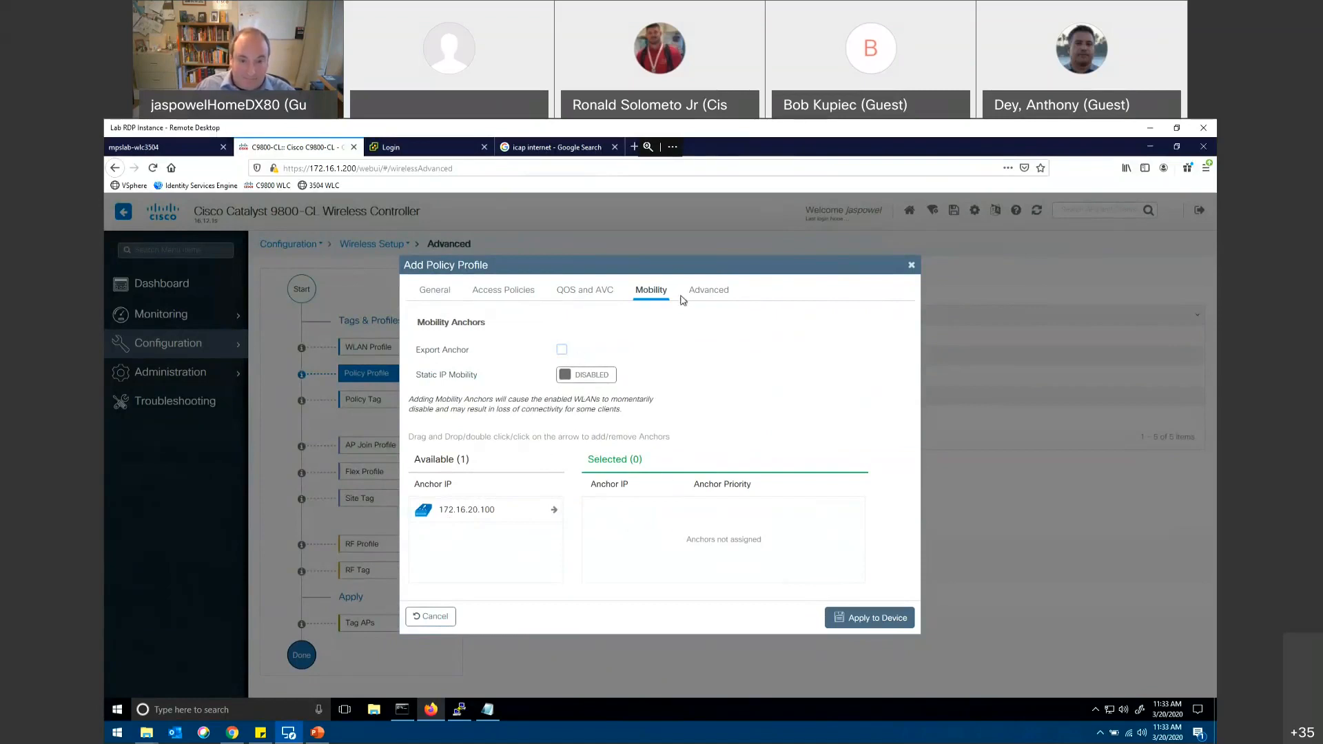
click(705, 295)
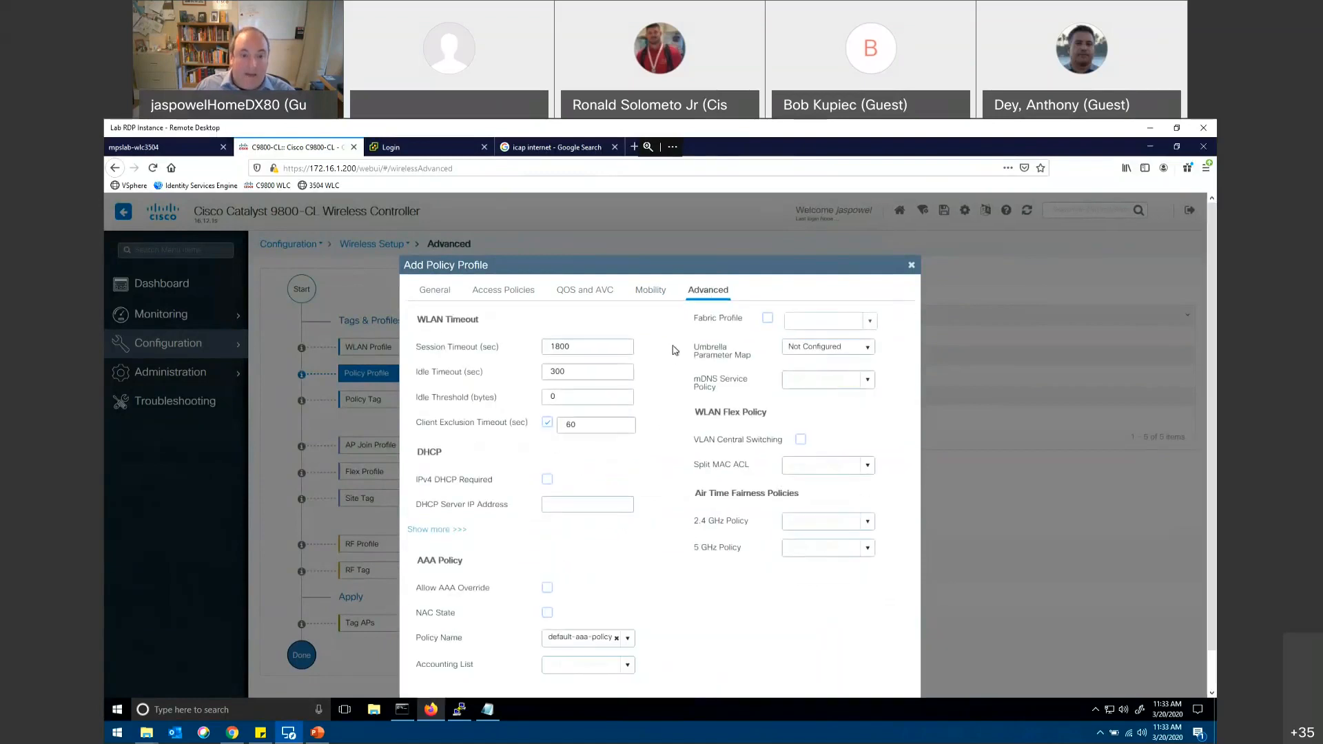
scroll(667, 354, down, 1)
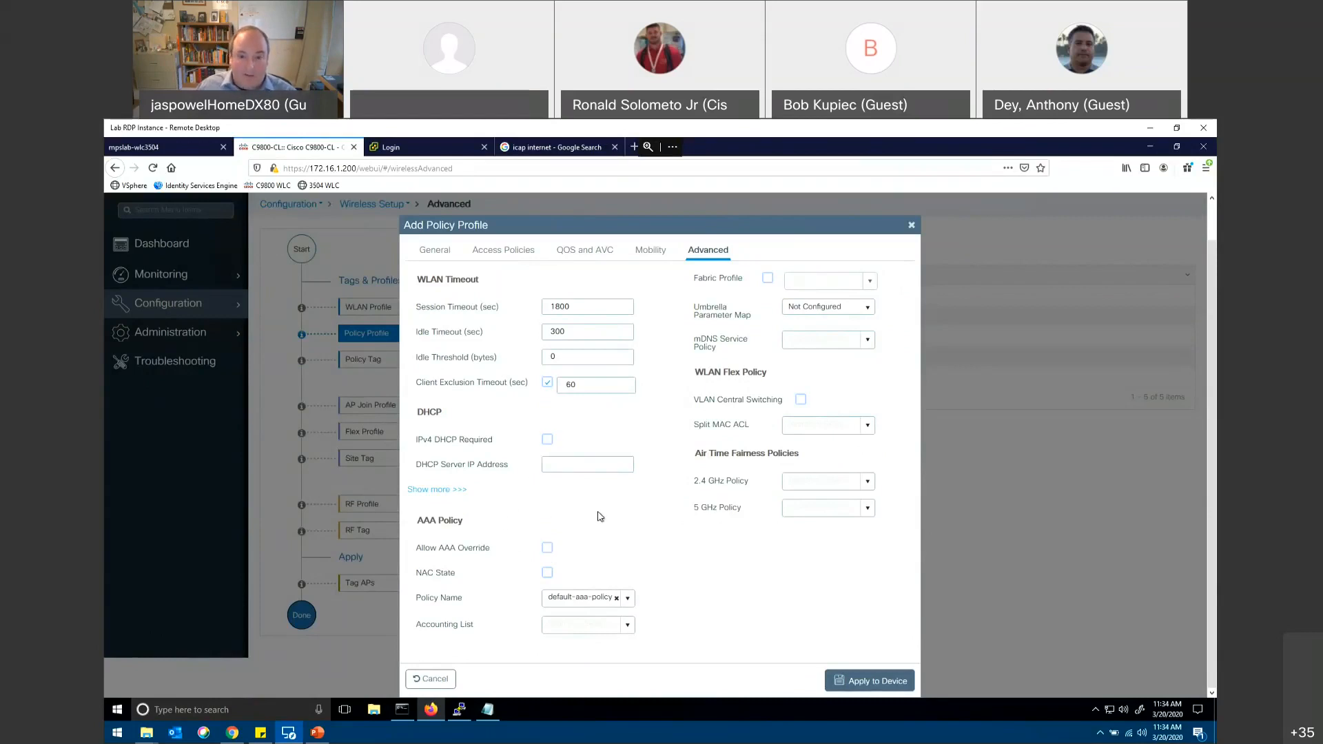
click(434, 680)
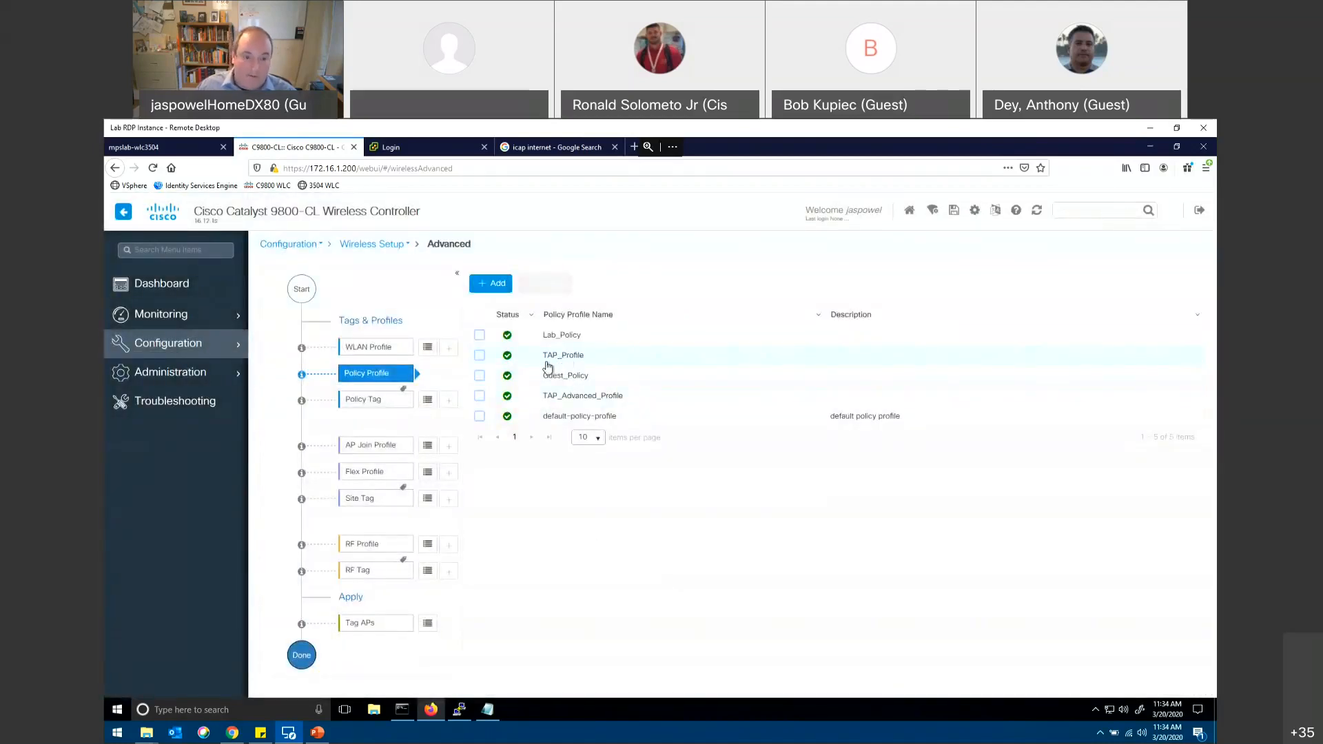
Step: Edit the policy tag TAP_PolicyTag and add a map linking WLAN profile TAP_WLAN to policy profile TAP_Profile
click(438, 401)
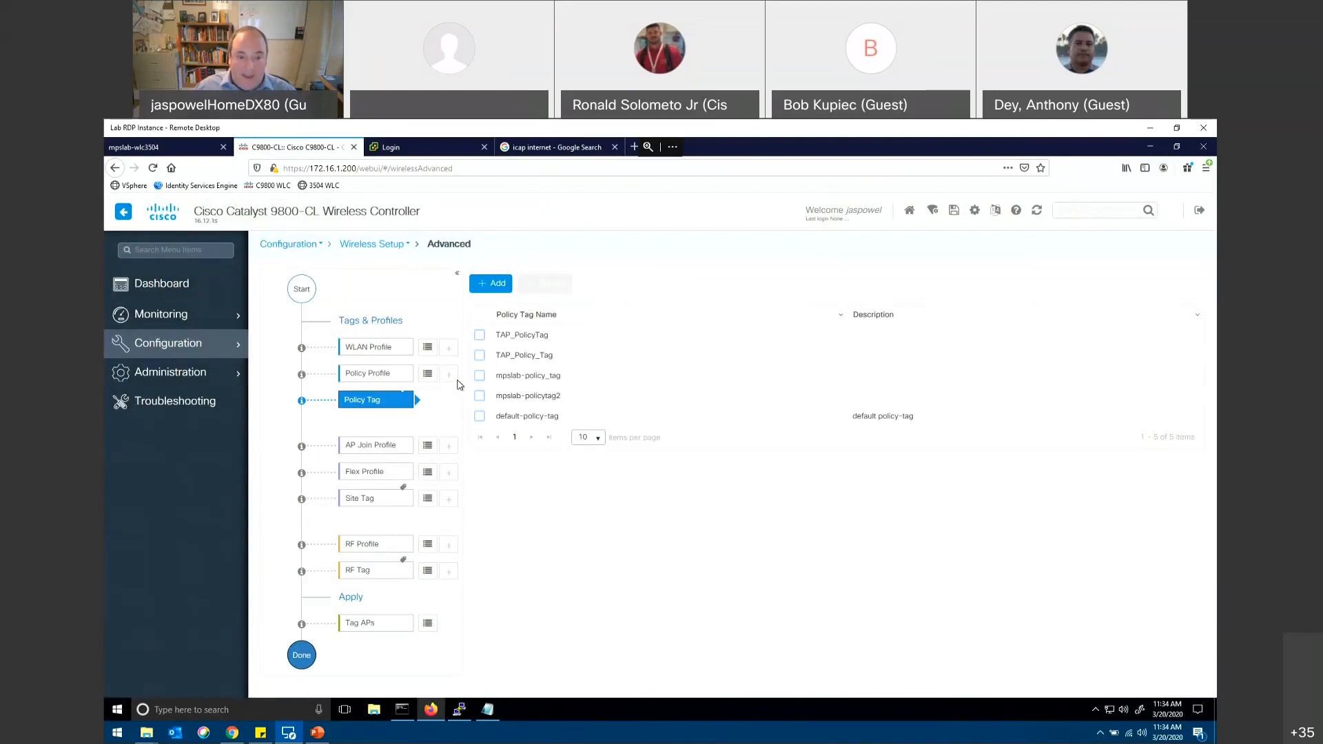
click(515, 338)
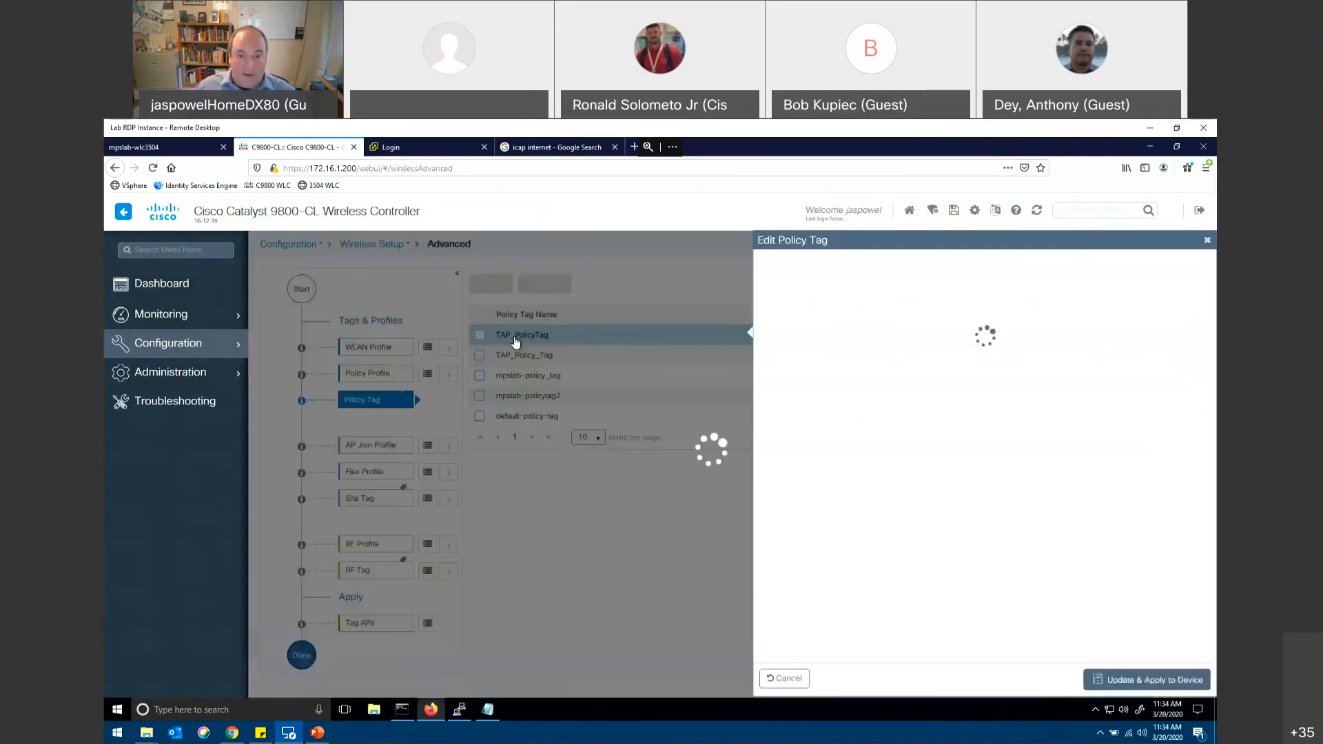
click(798, 411)
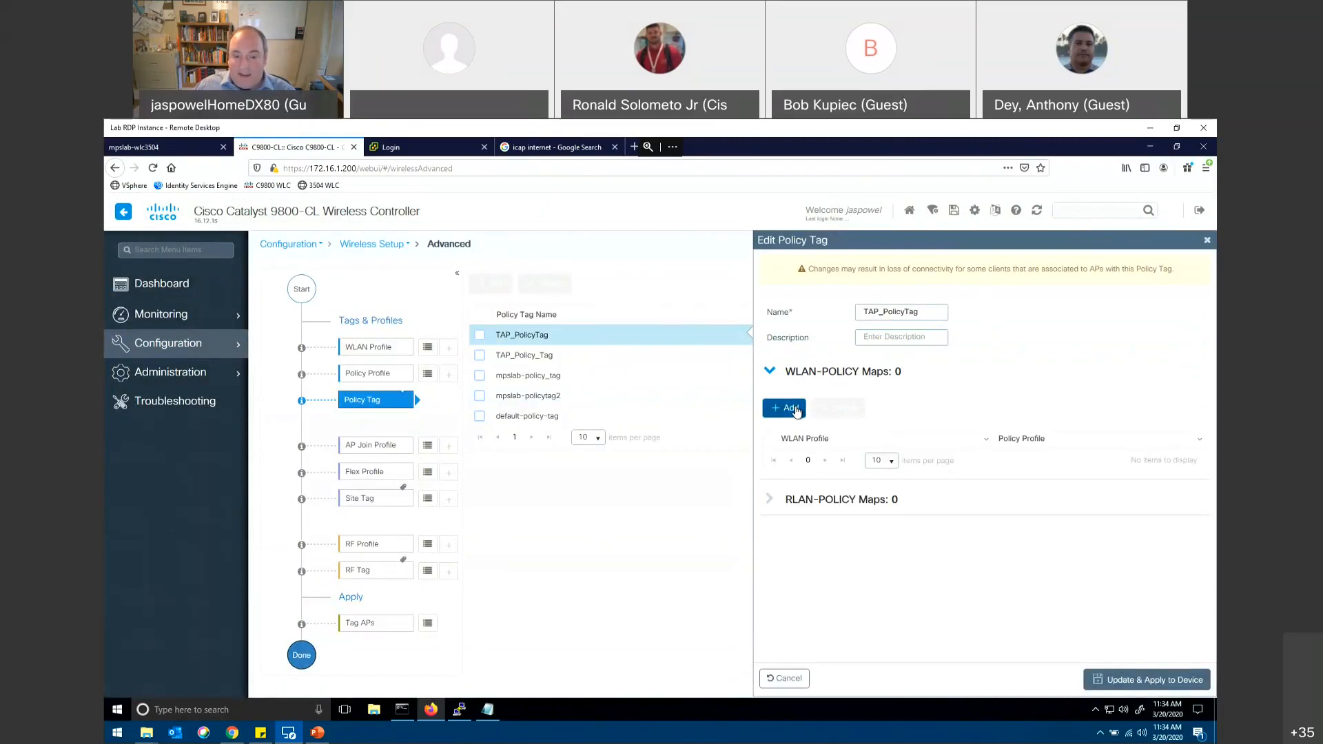
click(796, 410)
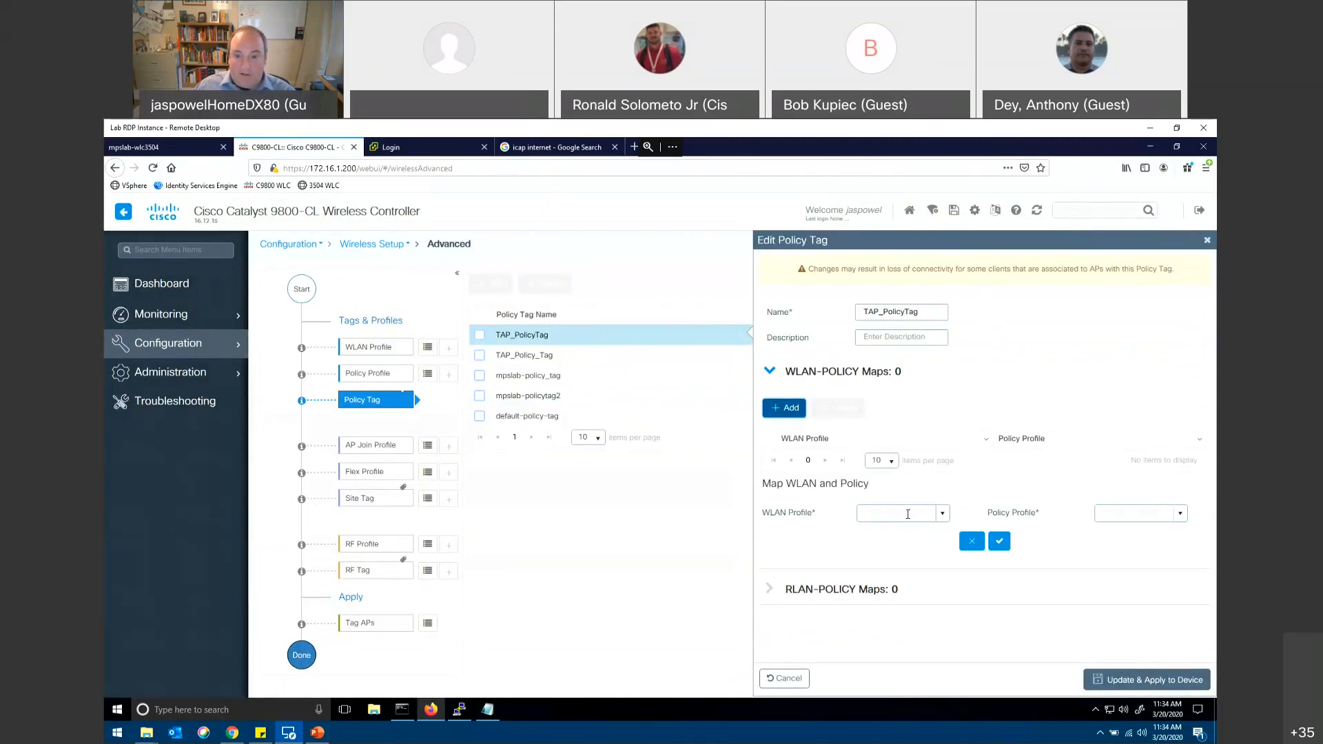
click(941, 516)
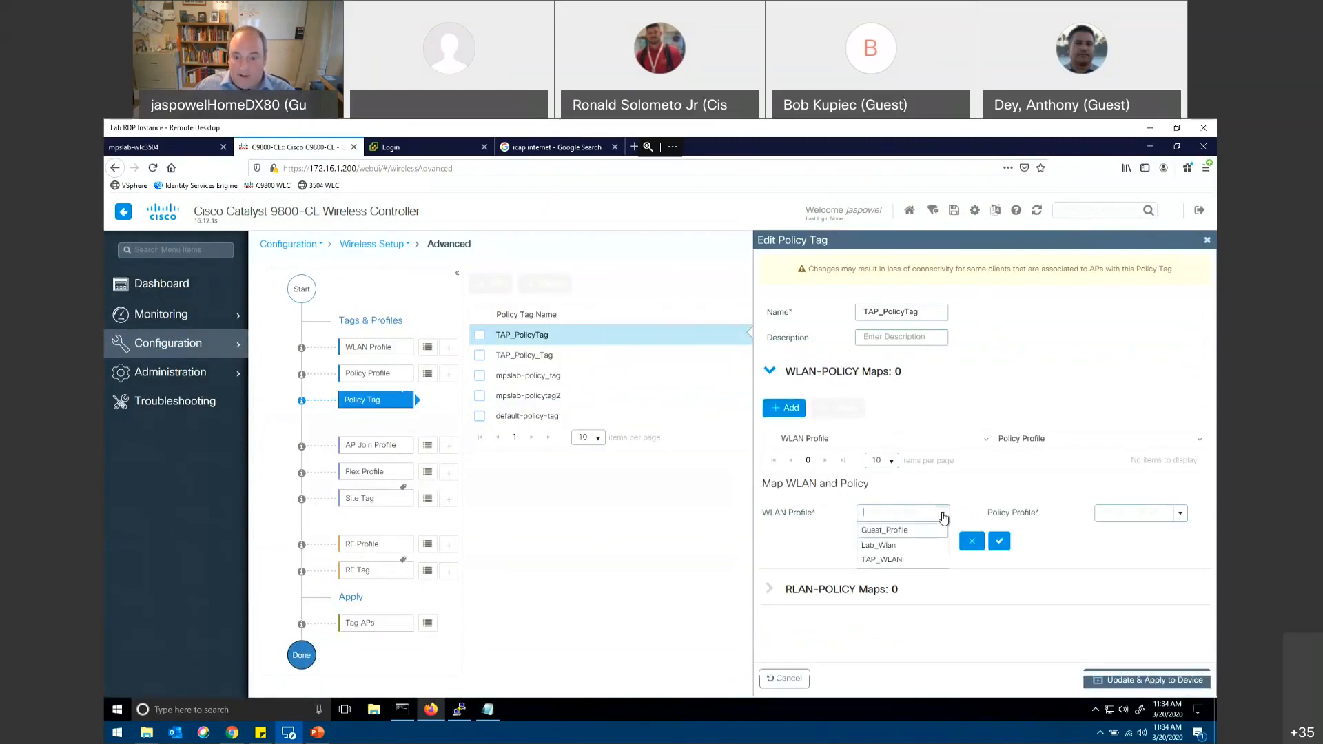
click(897, 559)
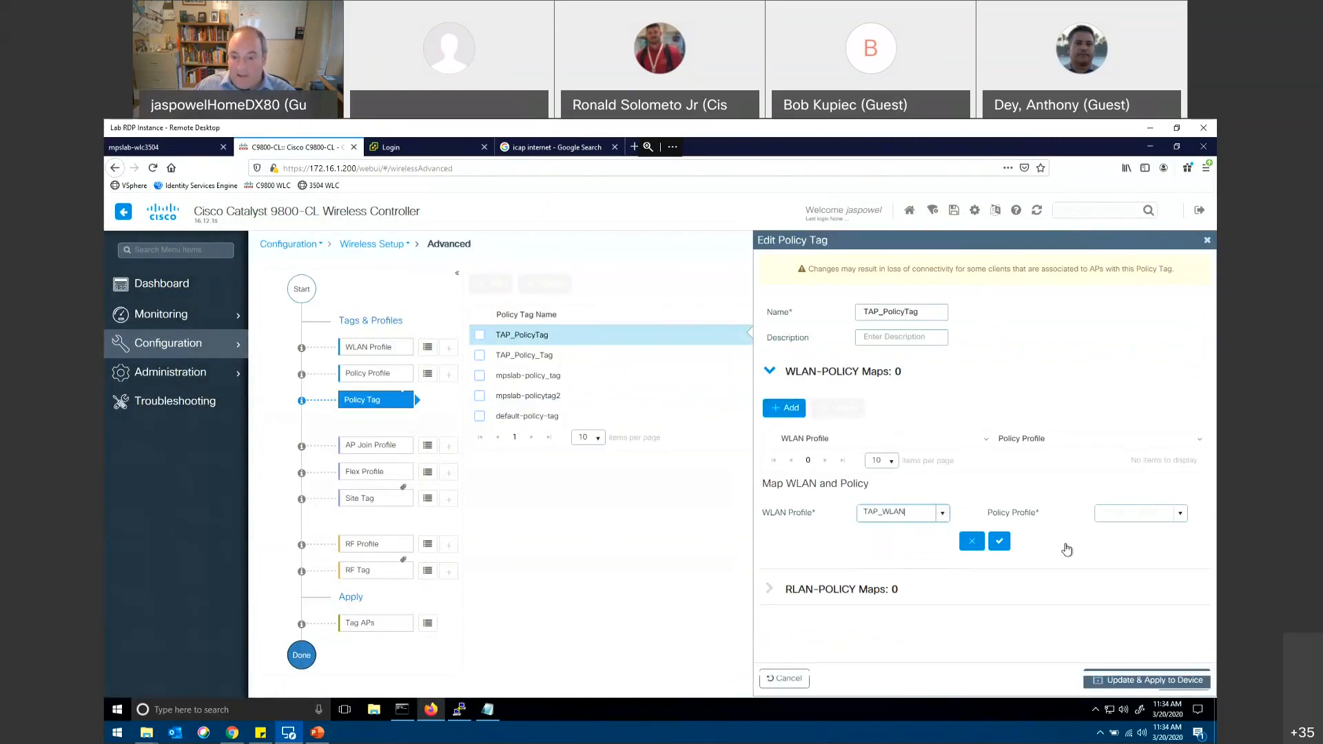
click(1180, 515)
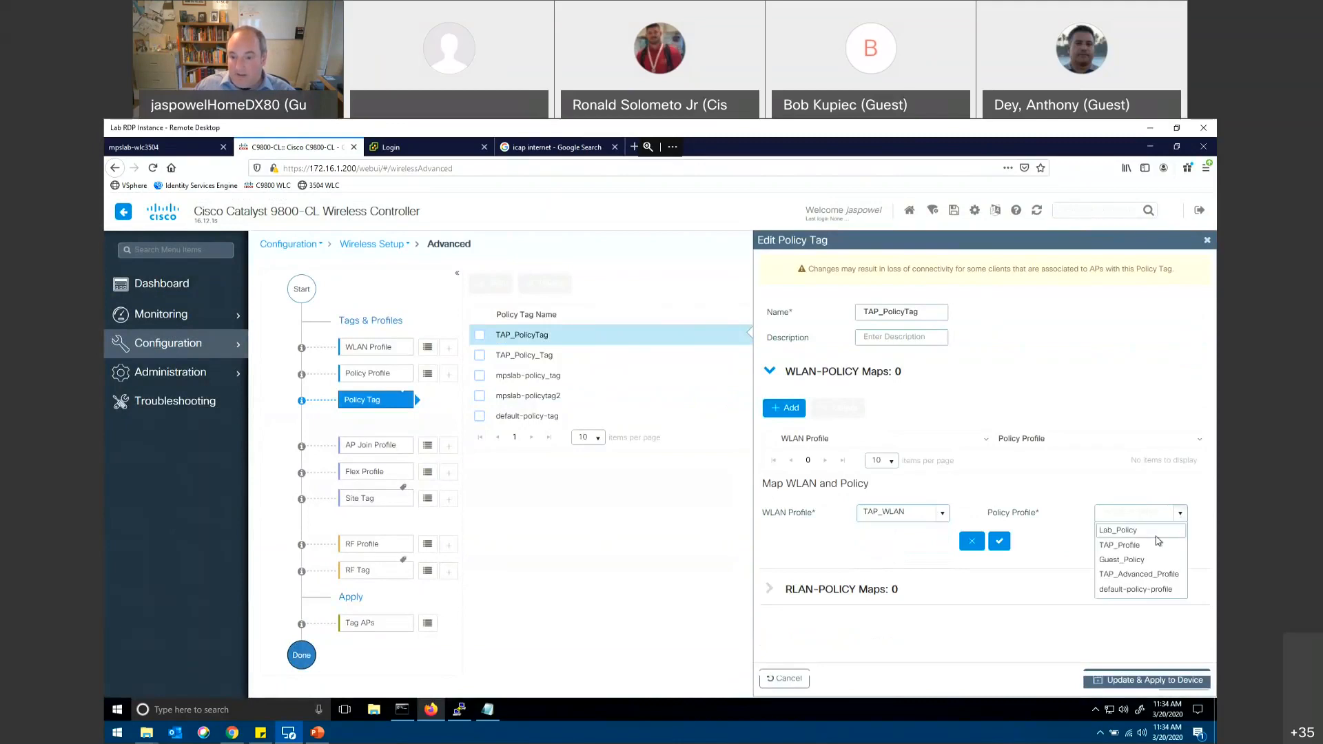
click(1127, 537)
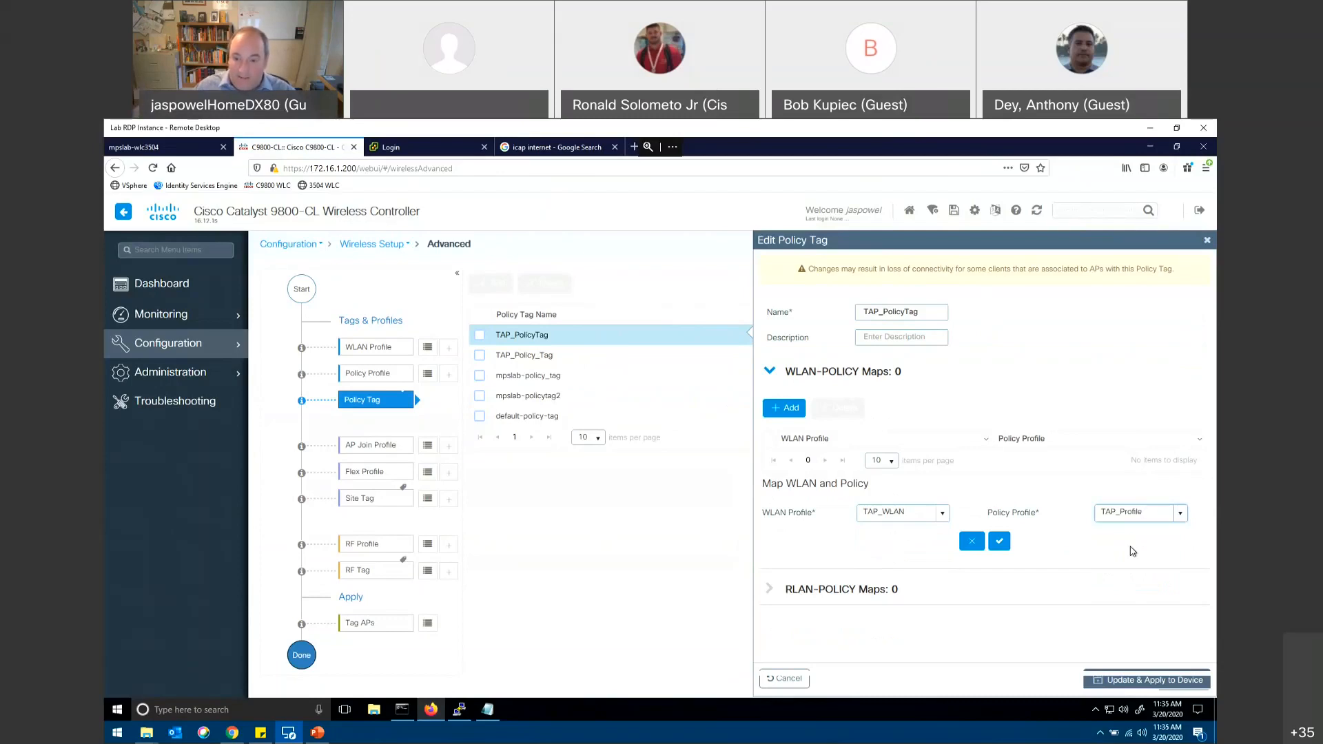
click(999, 543)
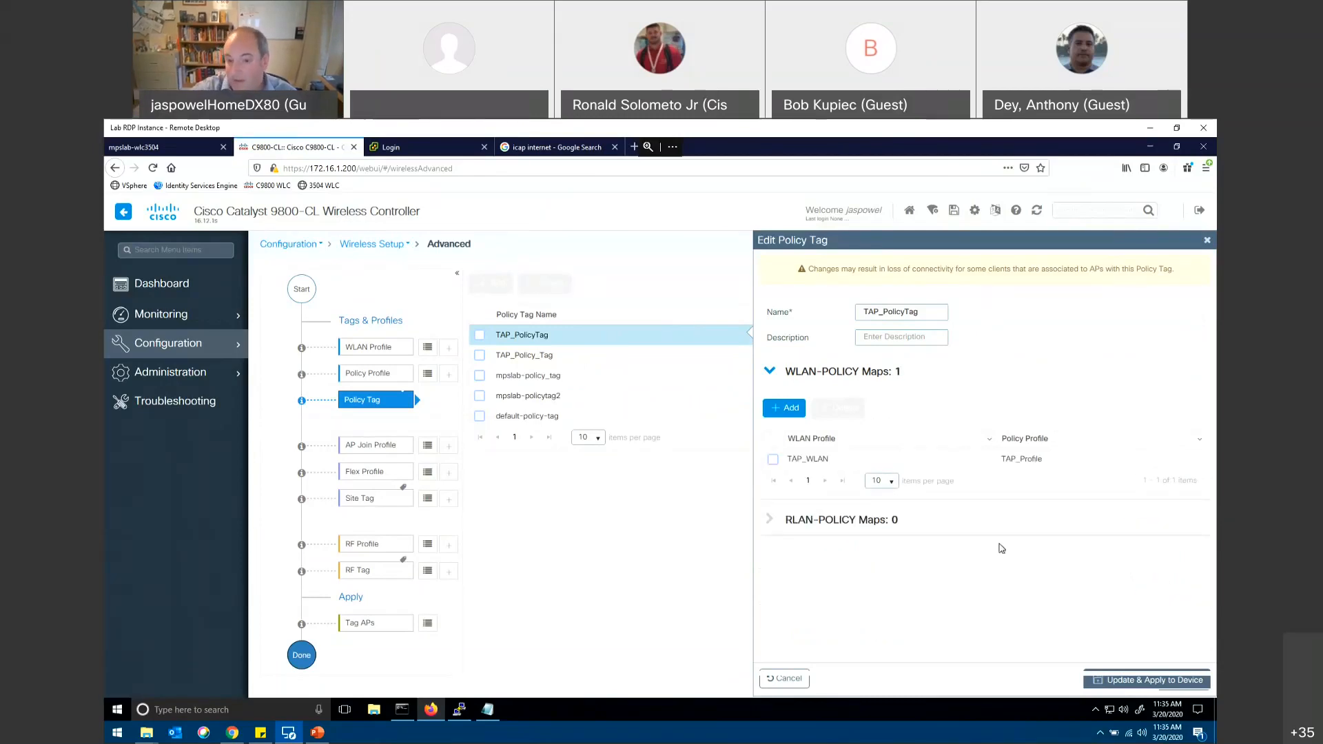
Step: Add a second WLAN-policy map to the tag, linking Lab_Wlan to TAP_Profile
click(790, 412)
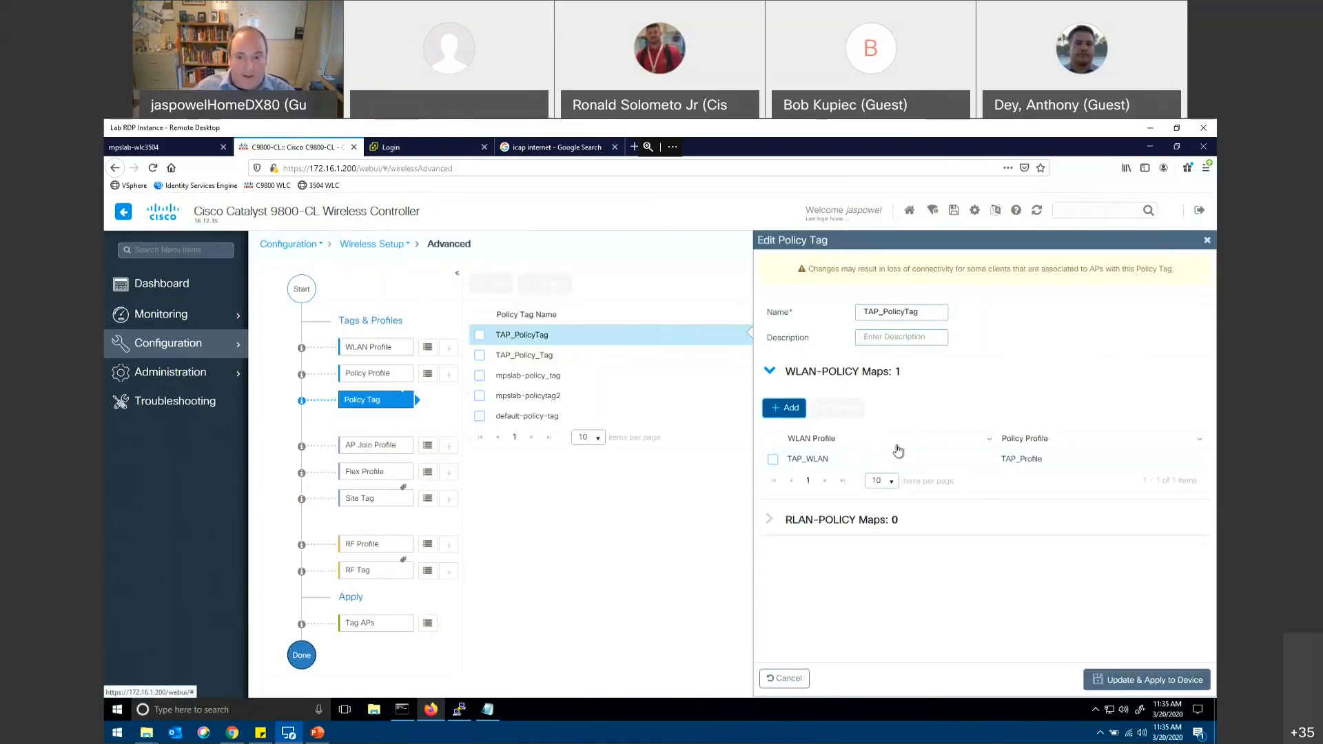
click(790, 413)
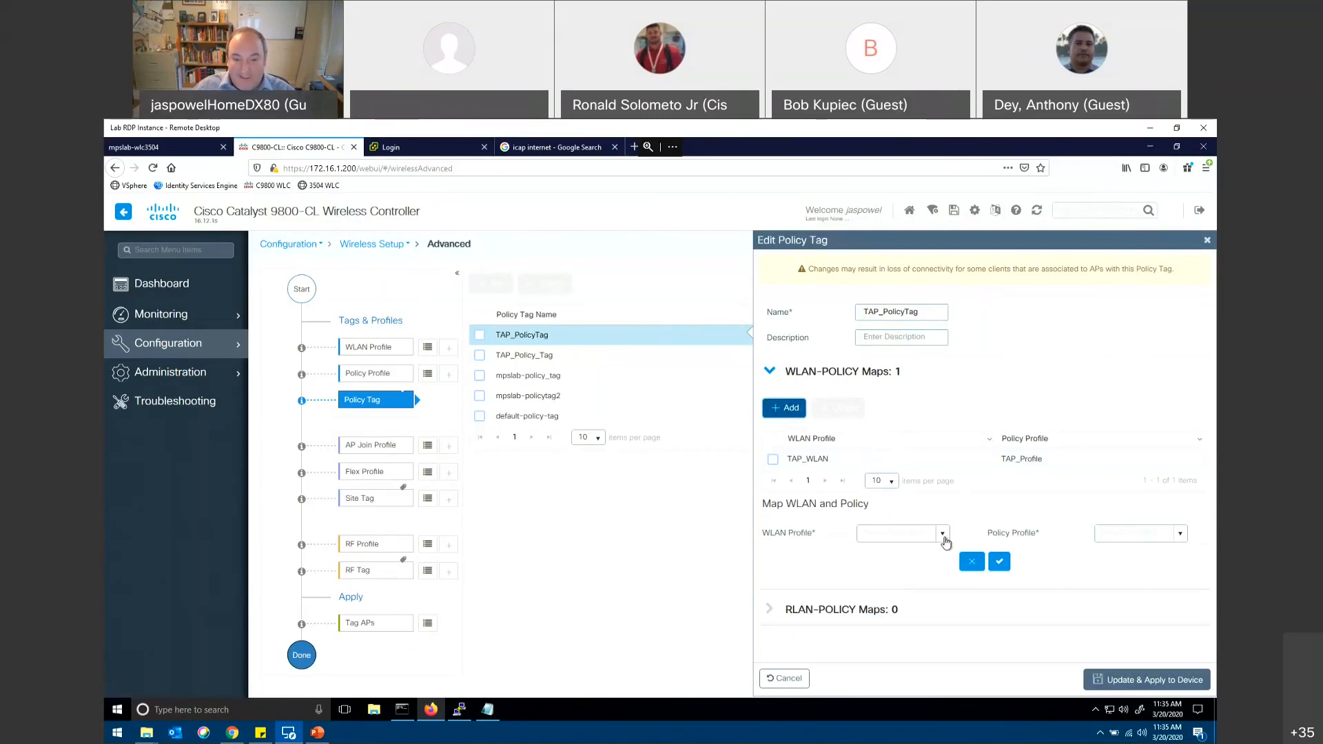
click(943, 535)
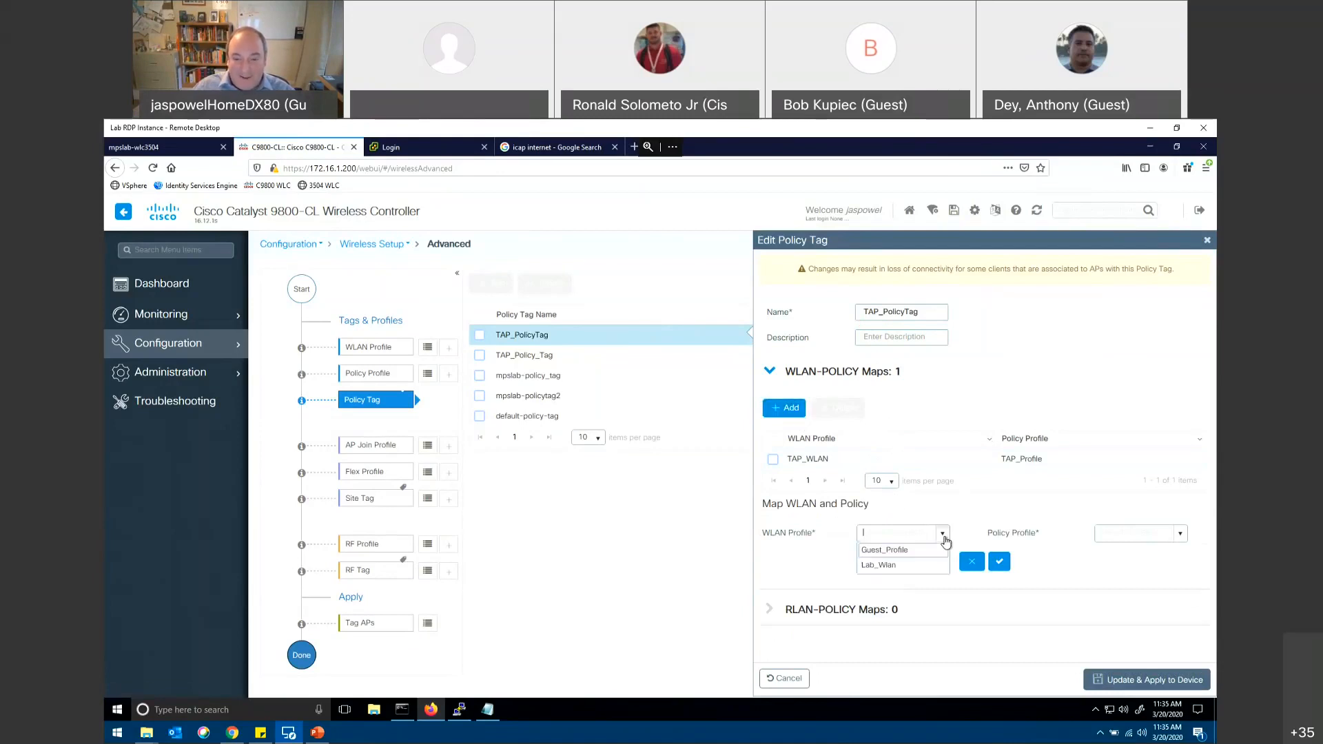
click(887, 566)
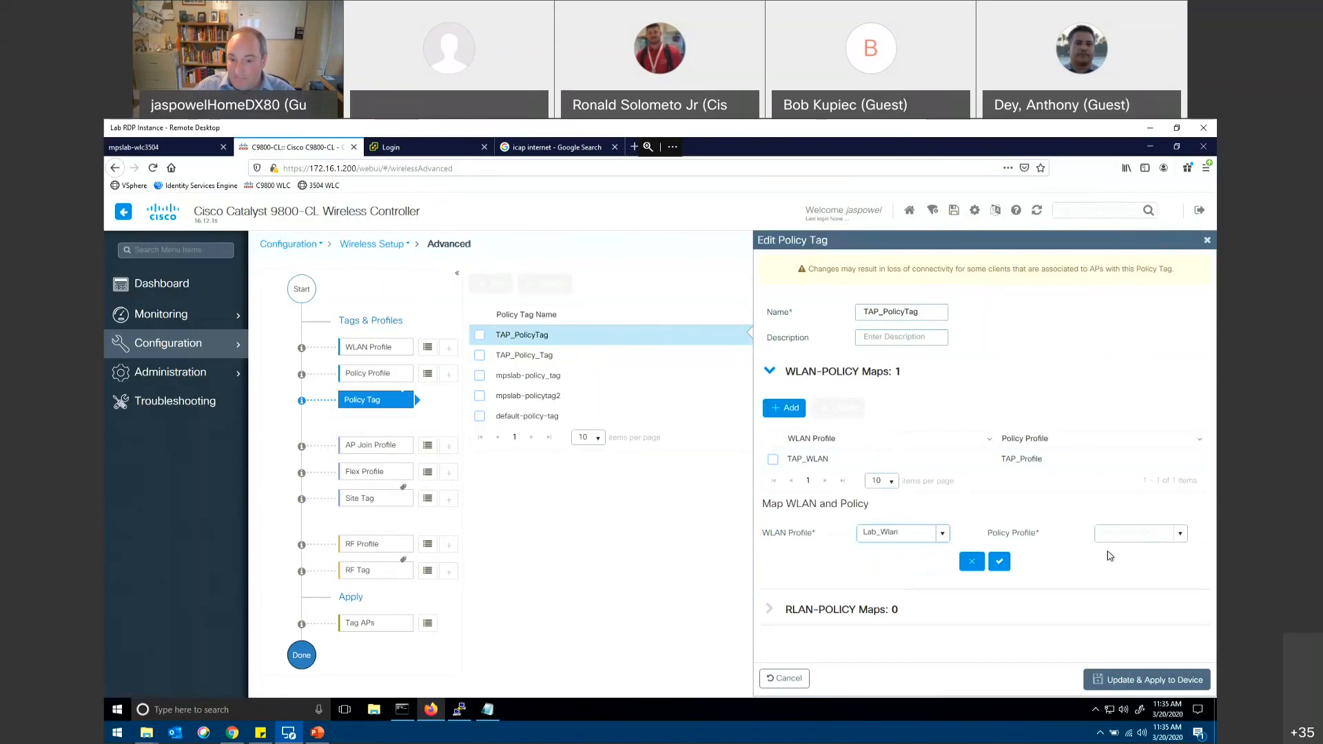
click(1181, 535)
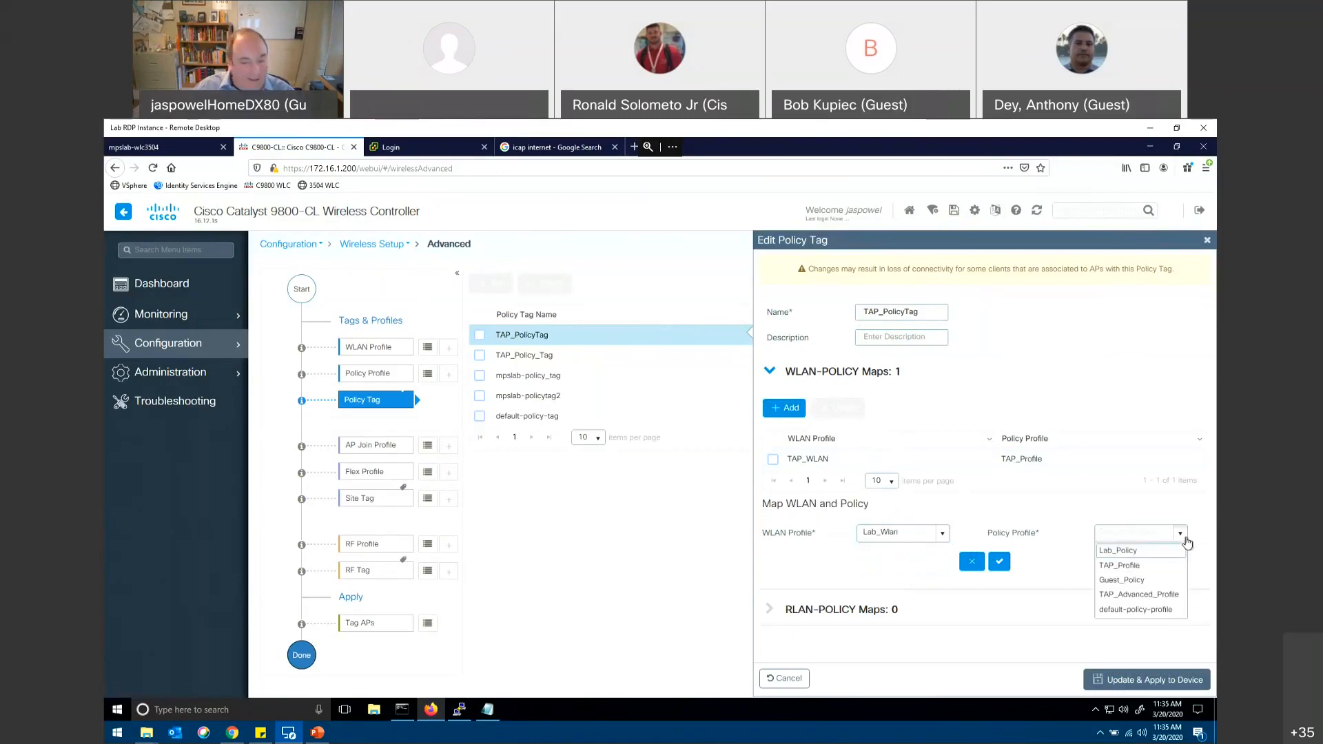
click(1134, 567)
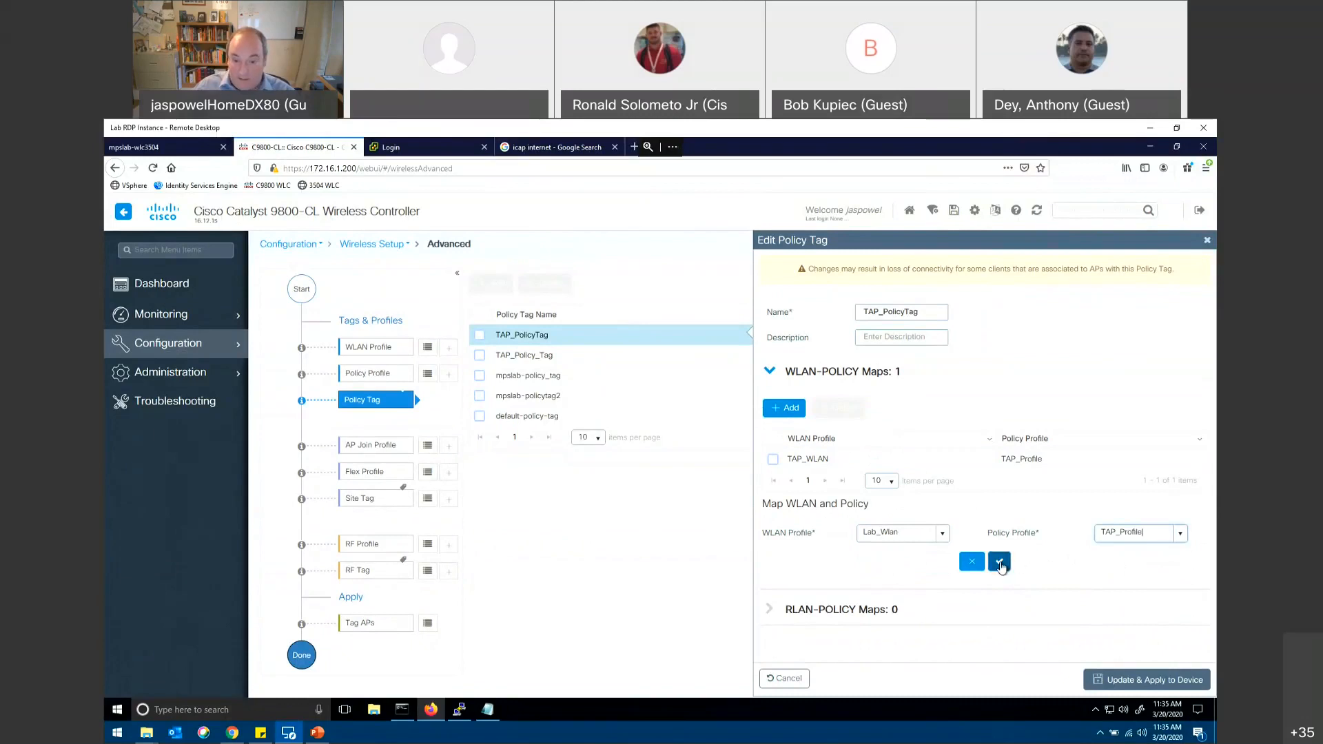
click(1000, 563)
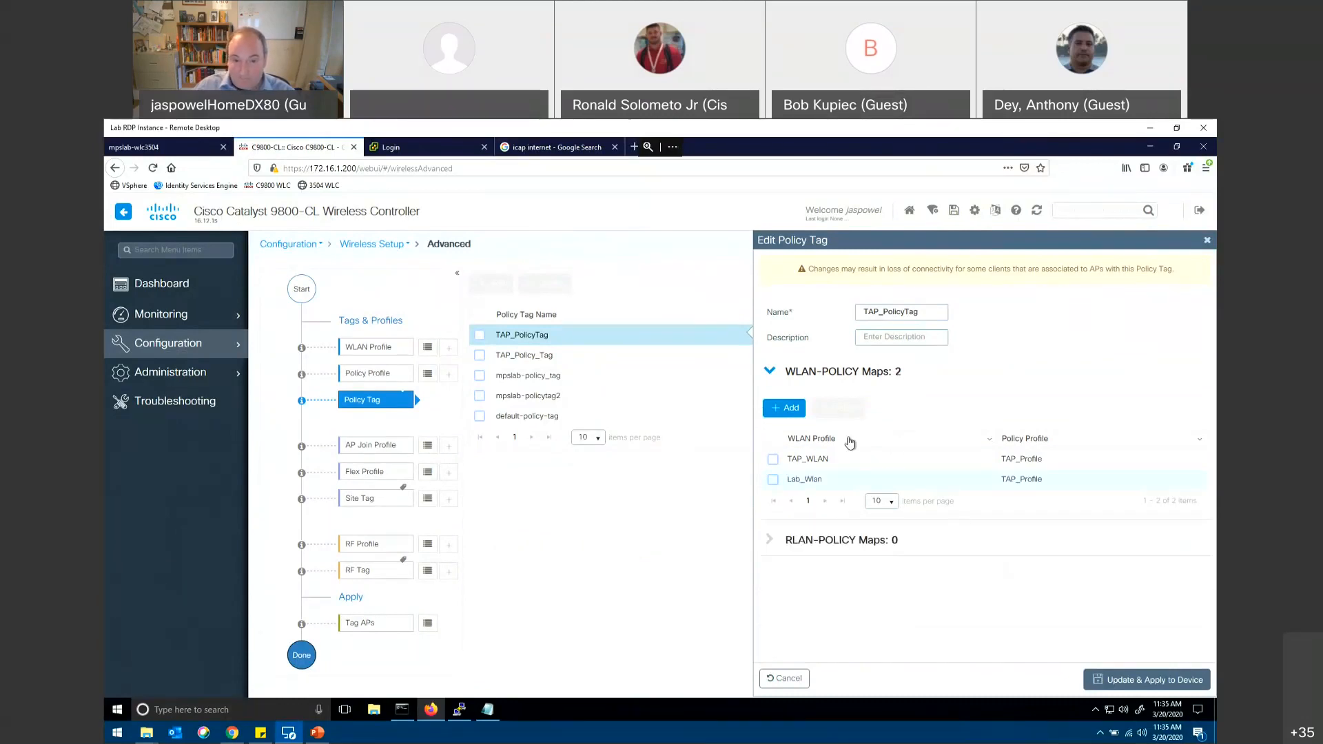
Step: Add a WLAN-policy map linking Guest_Profile to Guest_Policy in TAP_PolicyTag and apply the tag's update to the device
click(799, 411)
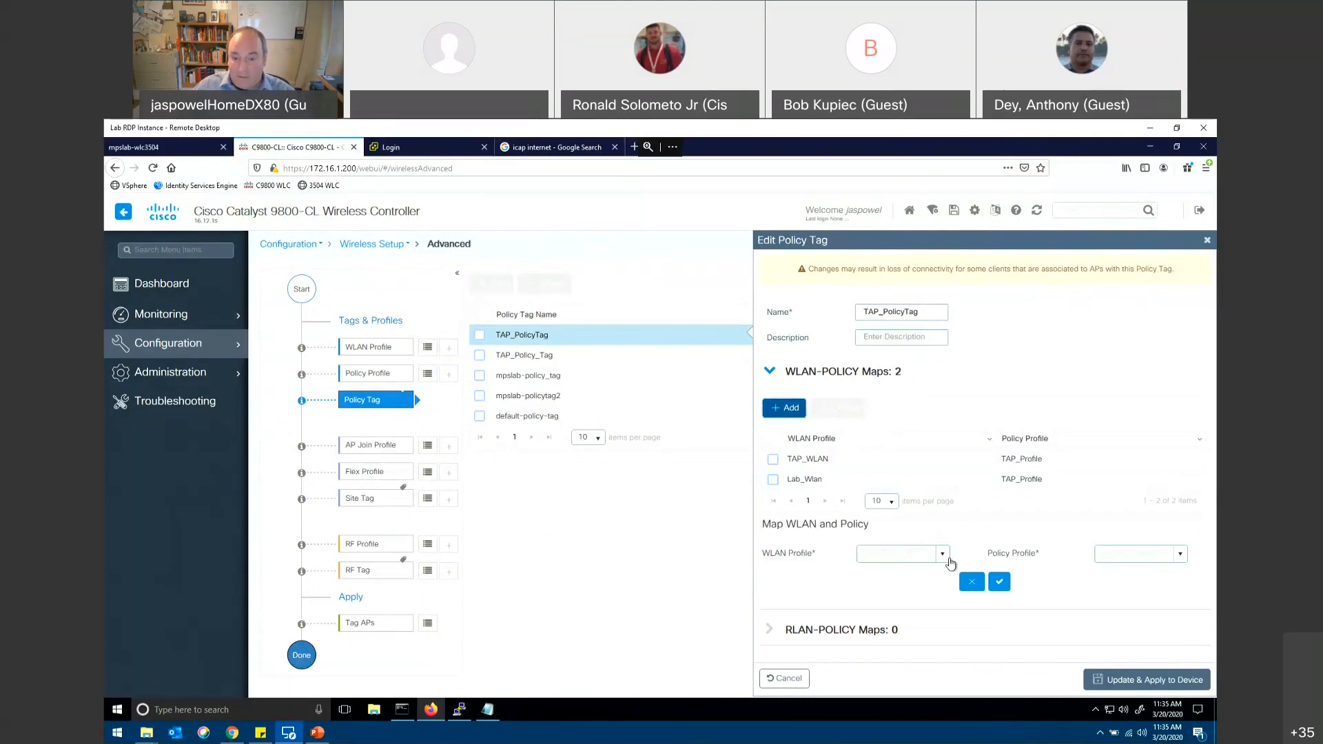
click(948, 559)
click(900, 568)
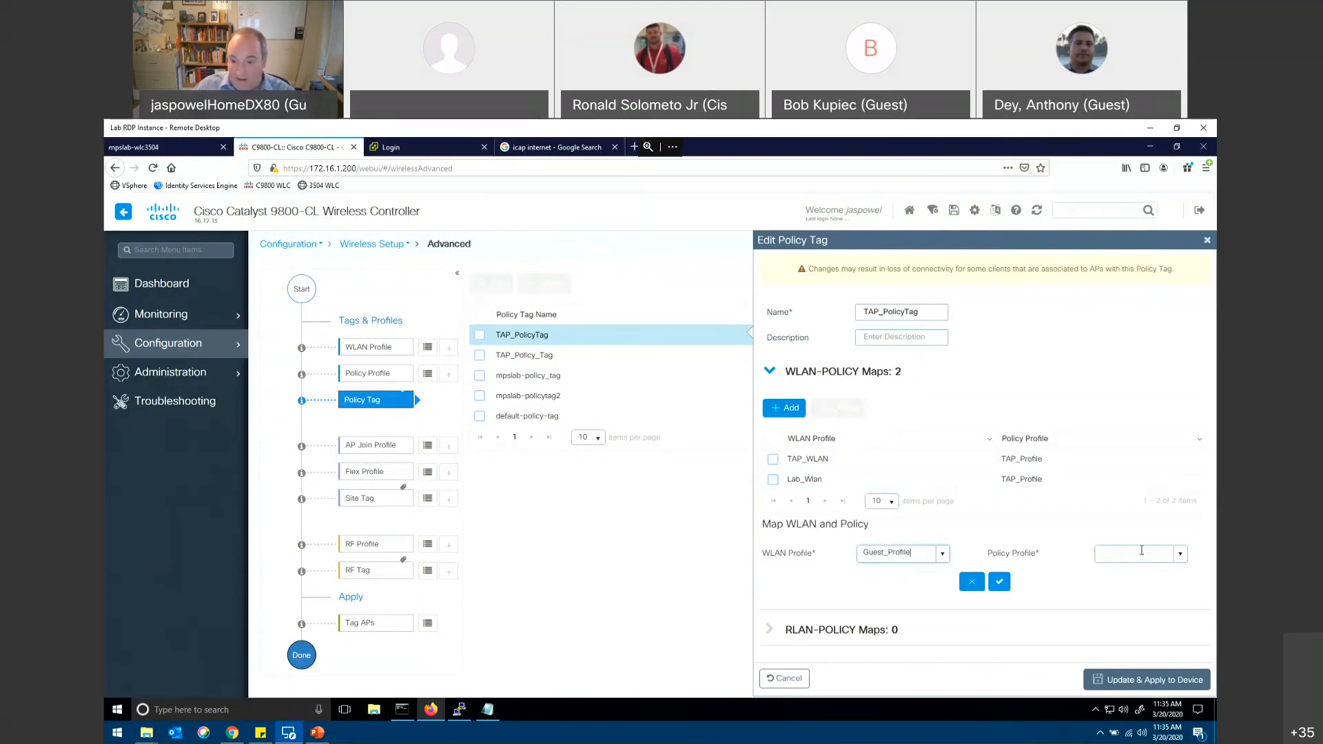
click(1181, 555)
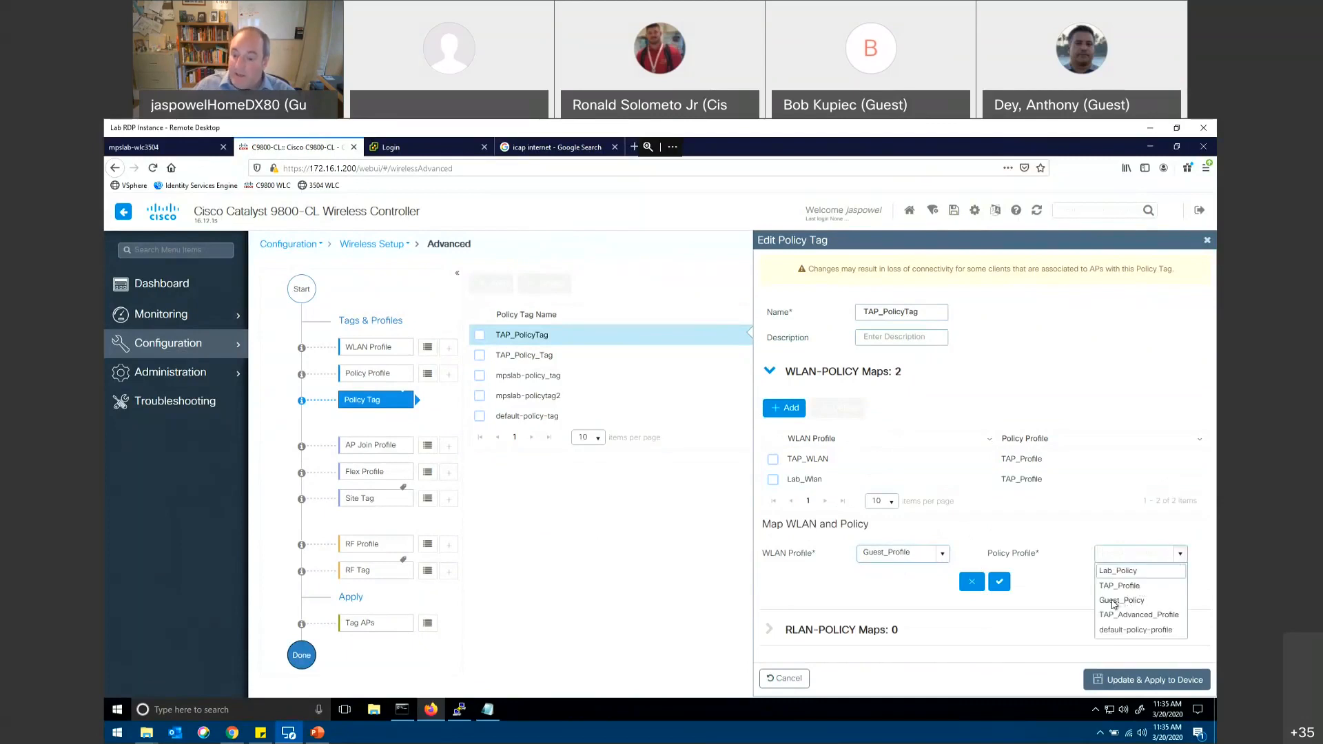
click(1115, 602)
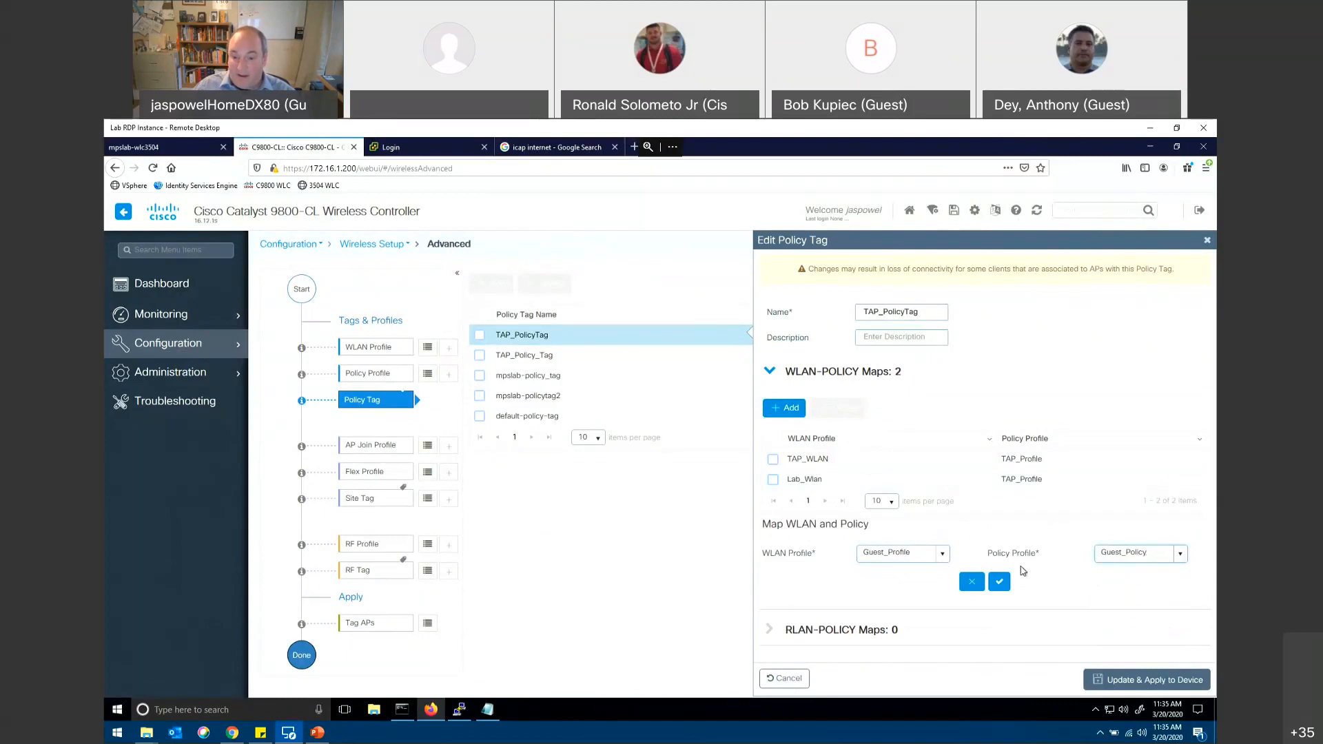
click(999, 581)
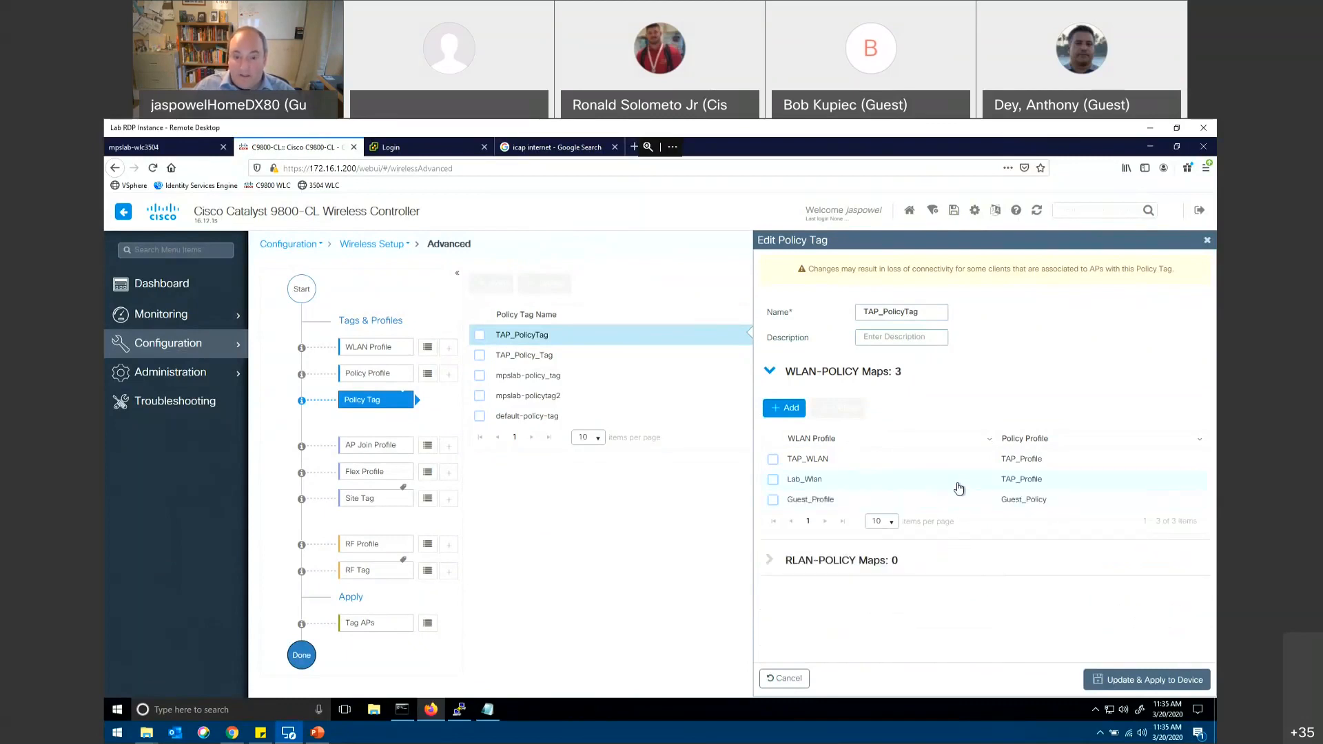
click(1130, 680)
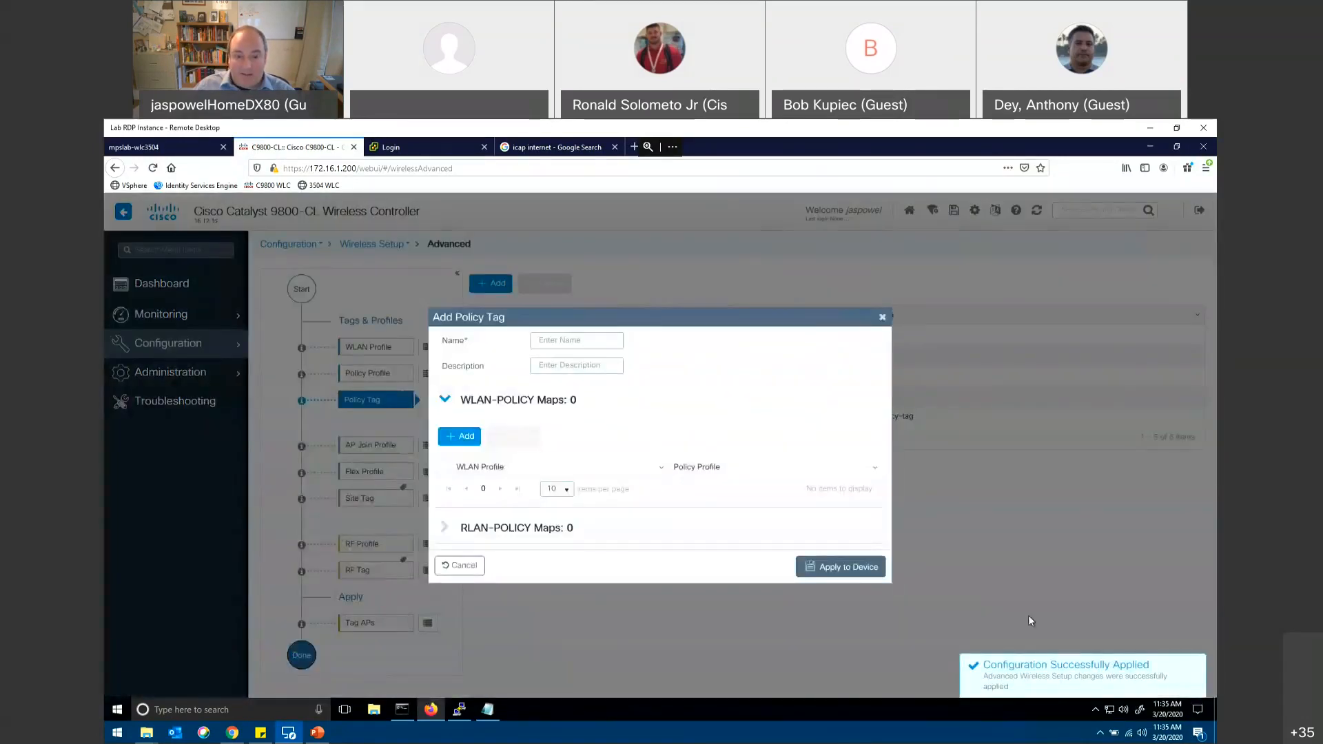
Step: Dismiss the empty policy tag form, reopen TAP_PolicyTag to review its WLAN-policy maps, and close it unchanged
click(882, 317)
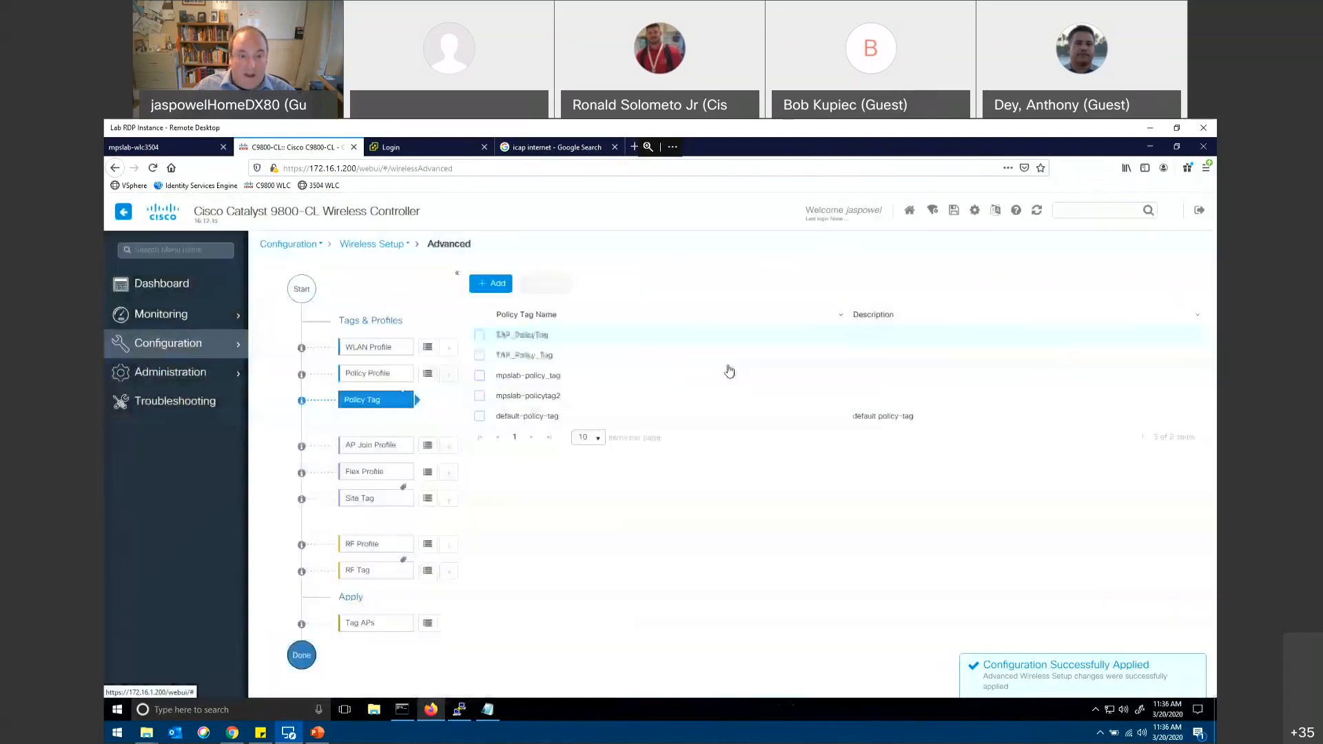
click(522, 334)
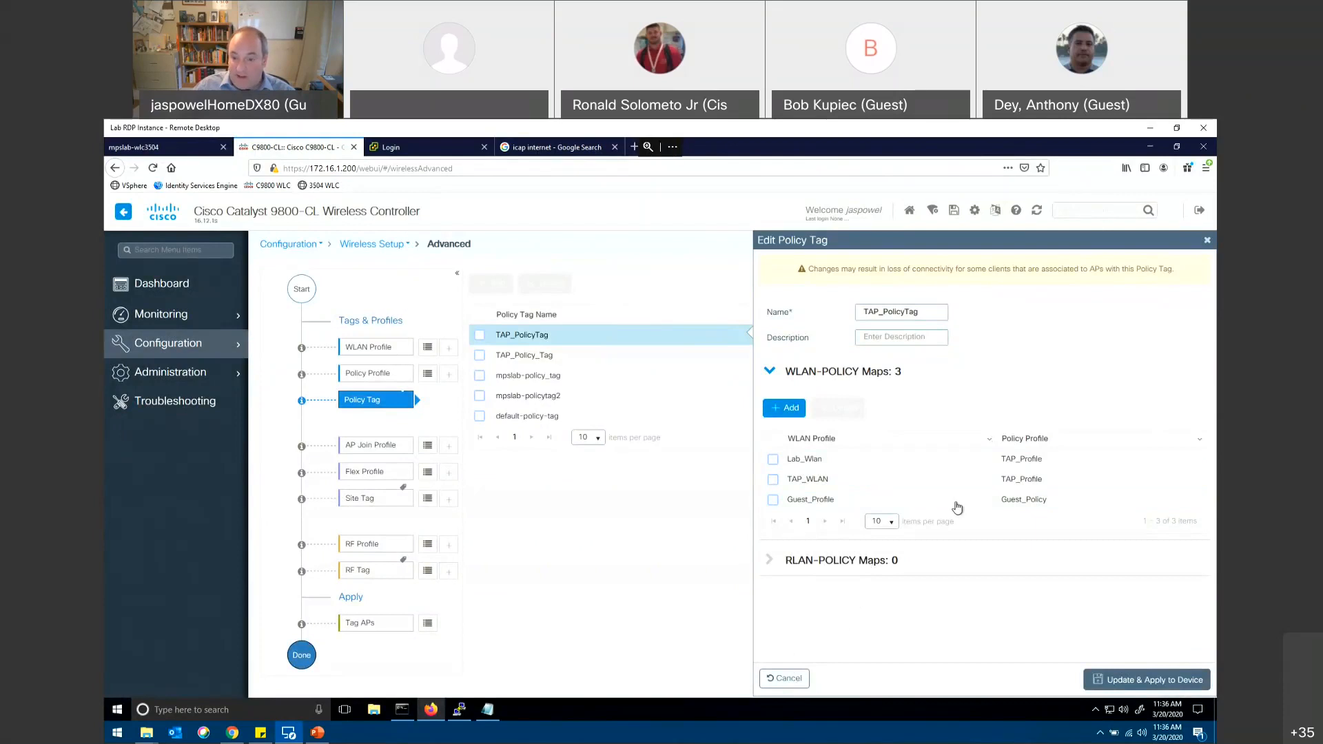
click(796, 681)
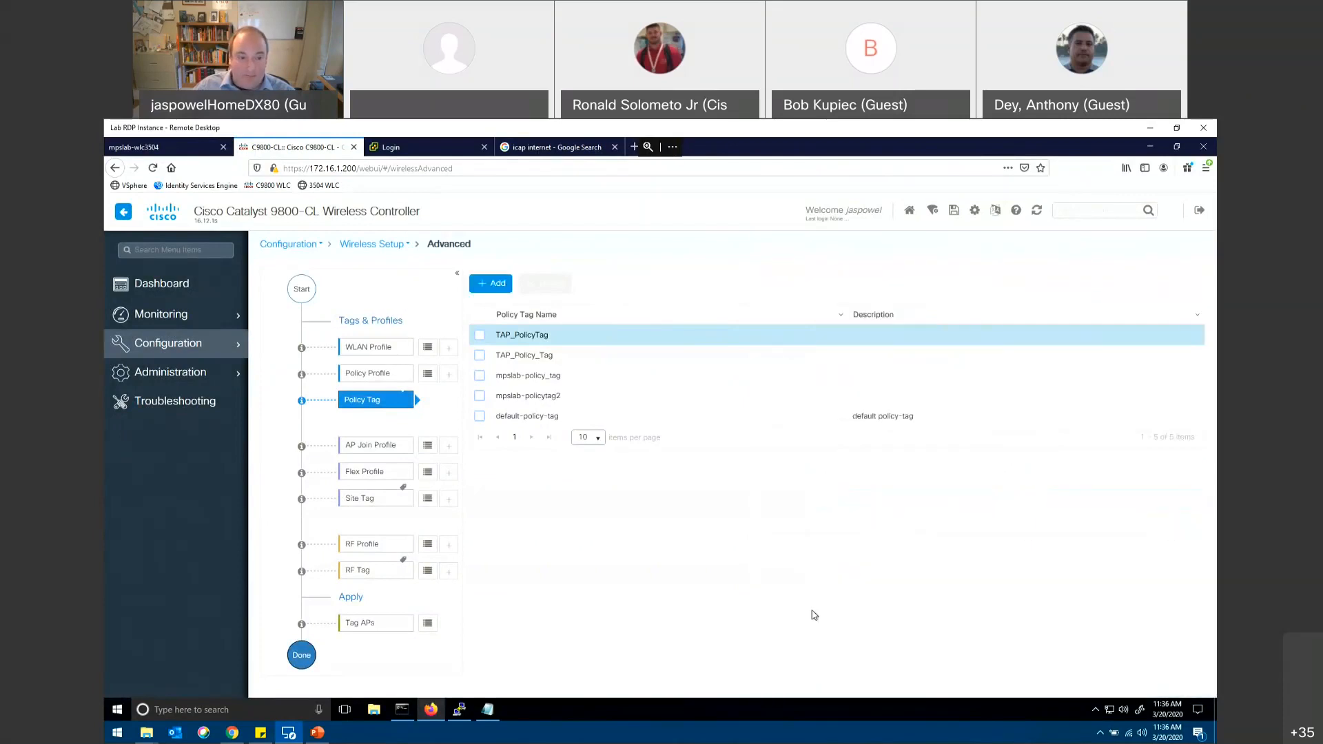
Step: List the AP join profiles and start a new one named taptoday-APJoin
click(430, 449)
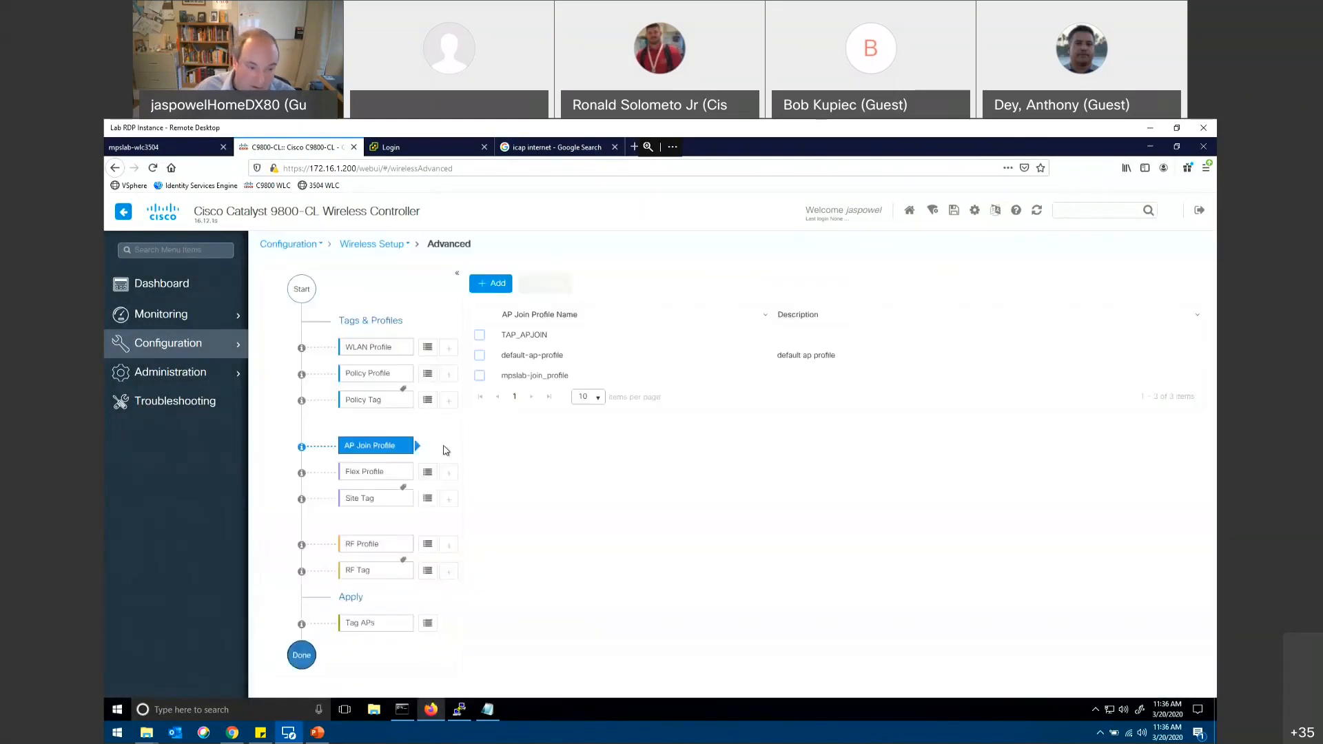
click(444, 450)
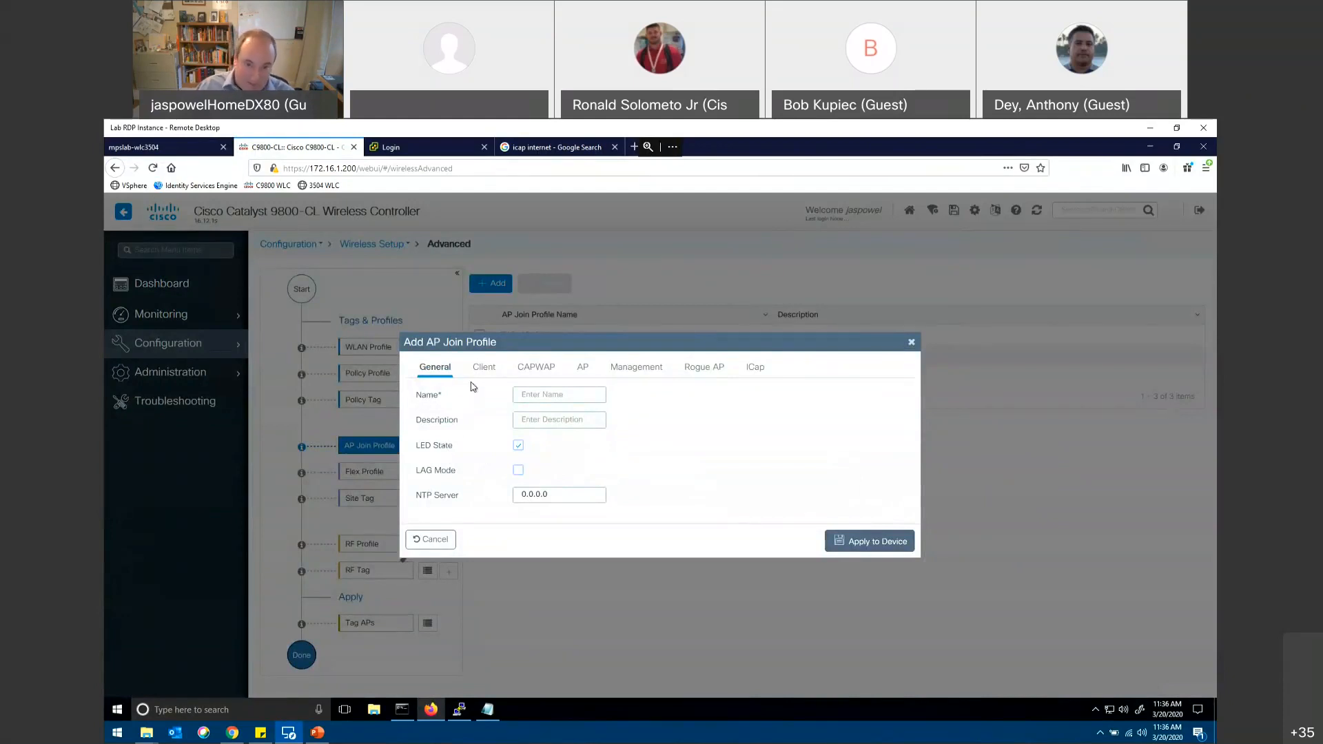
click(535, 391)
text(t)
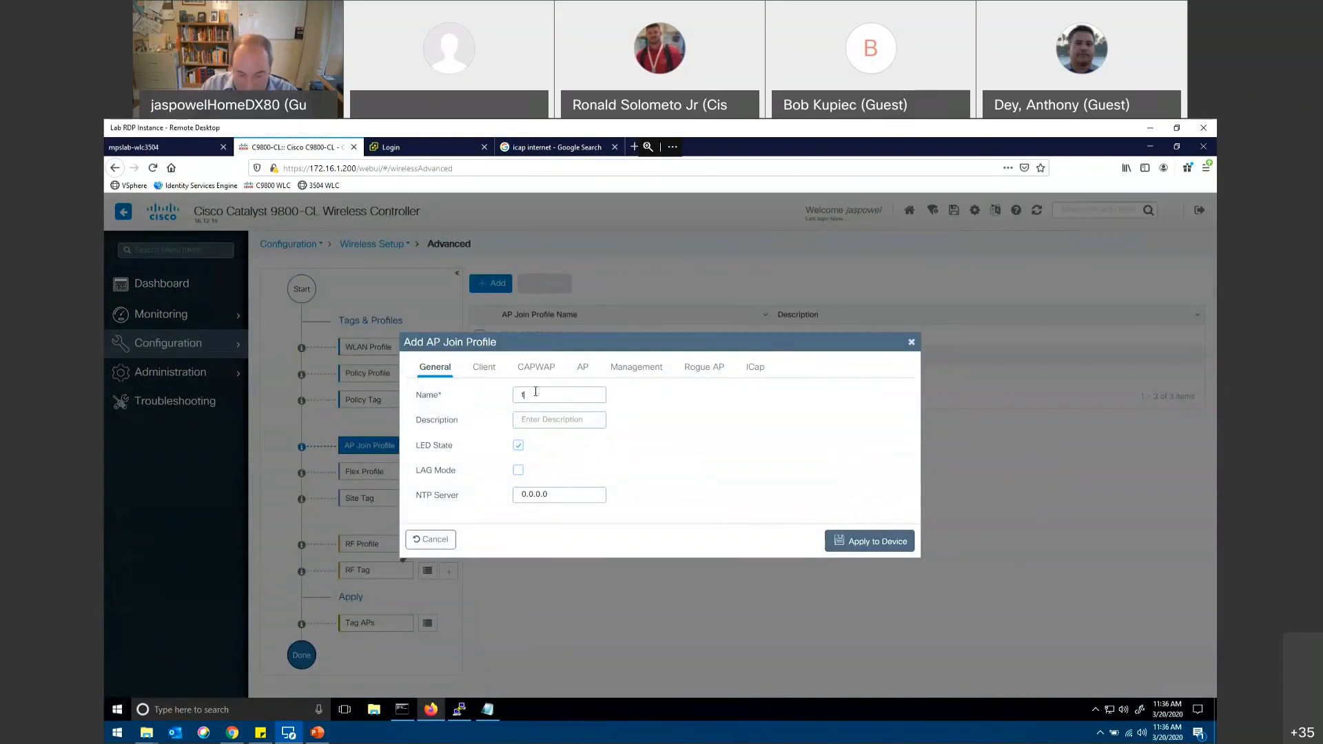
text(aptoday-APJoin)
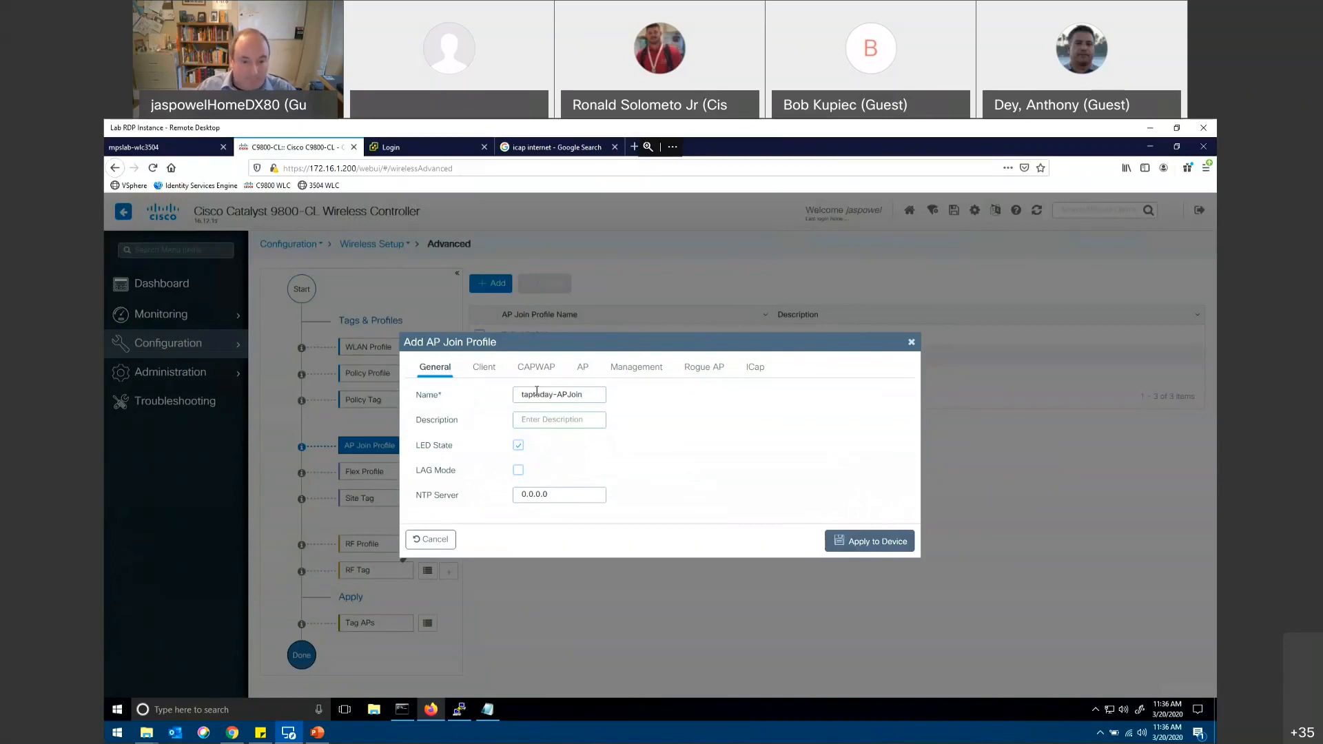
Step: Review the new AP join profile's client settings and its CAPWAP high availability and advanced settings
click(481, 372)
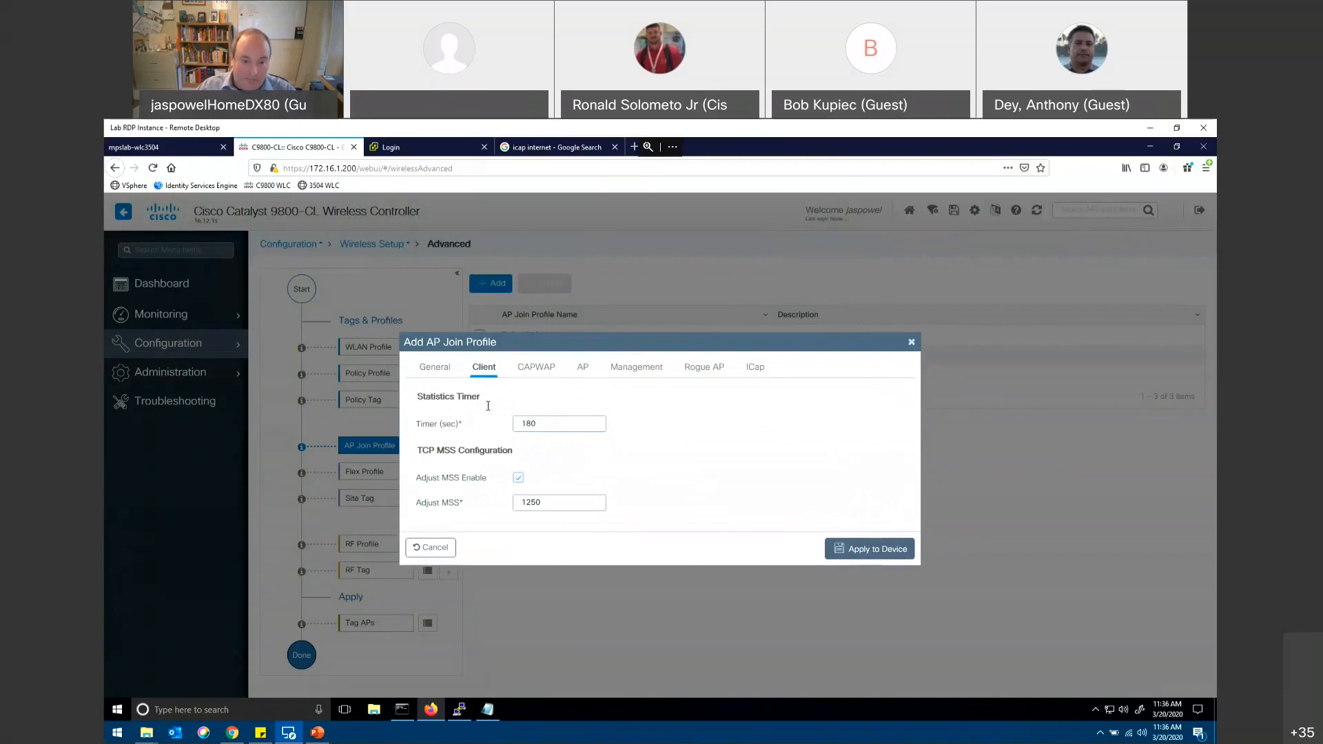
click(532, 370)
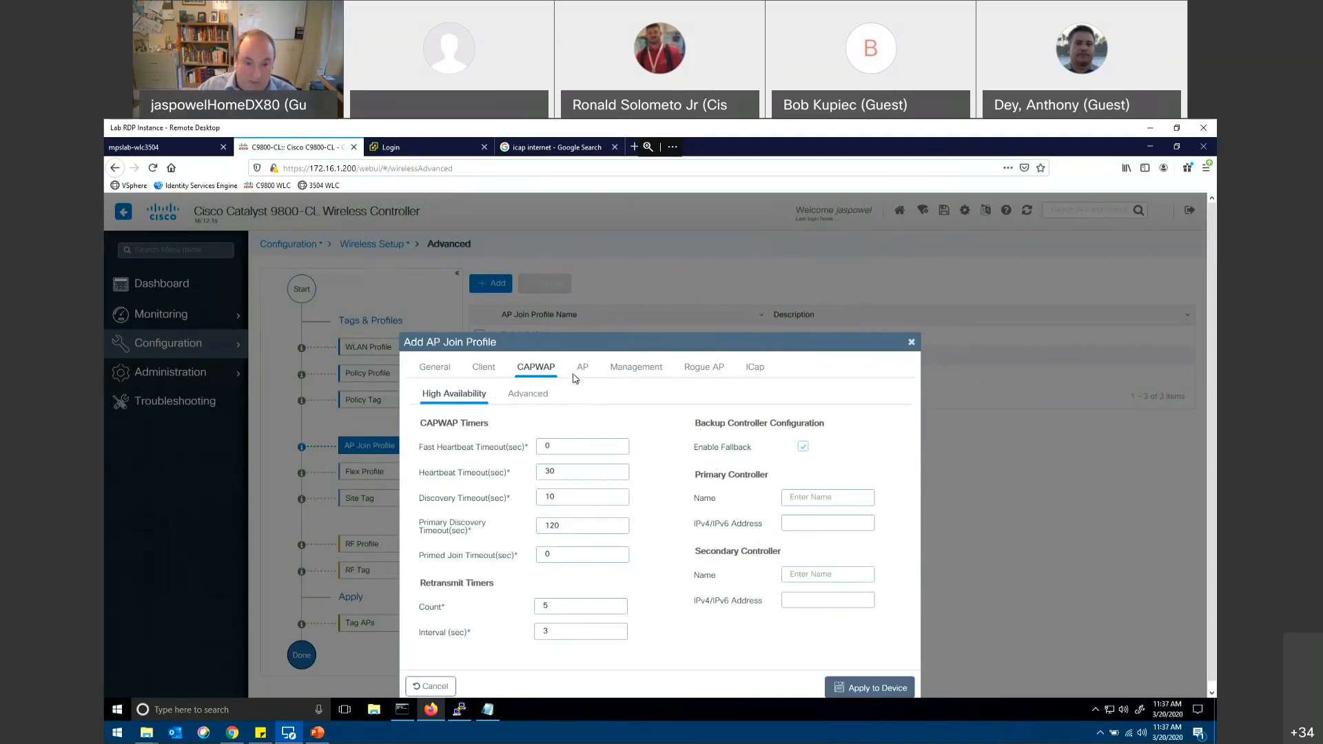
click(526, 395)
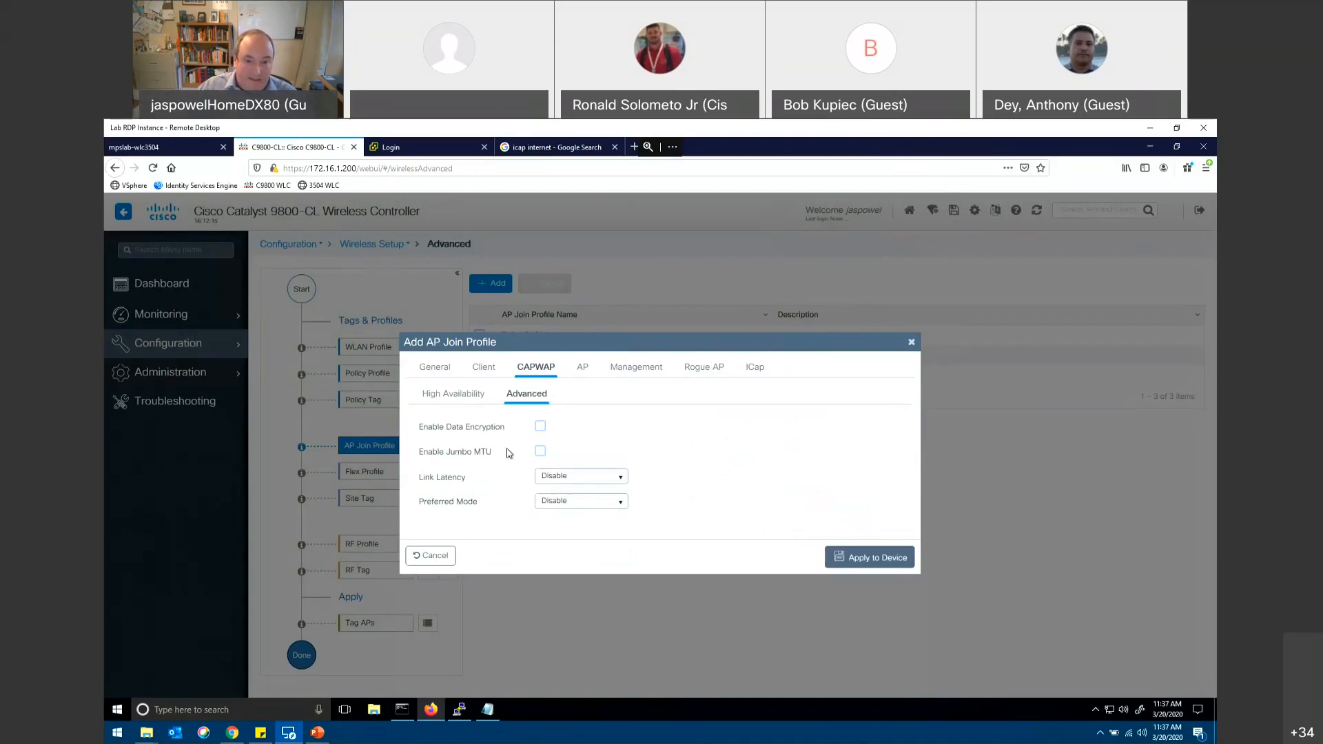
Step: Examine the AP join profile's EAP type, AP authorization type and packet capture options, and discard the profile
click(588, 372)
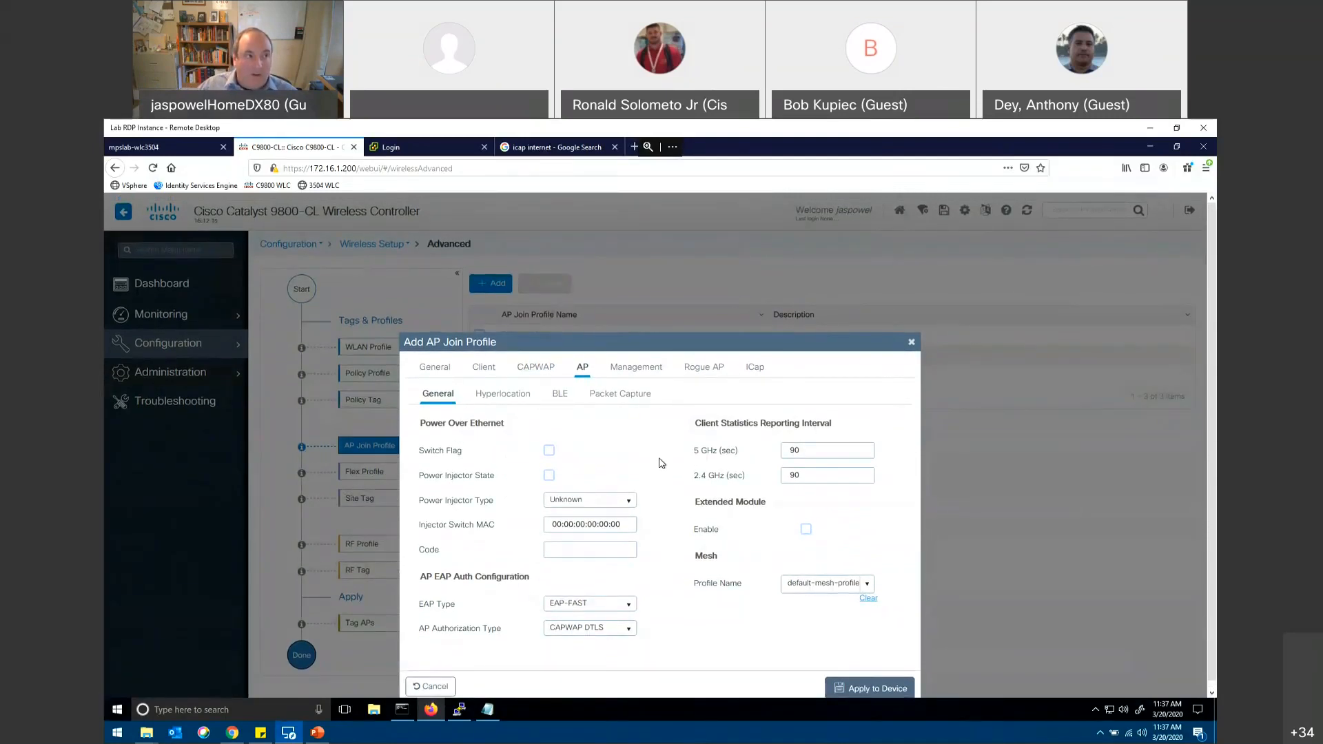
click(630, 608)
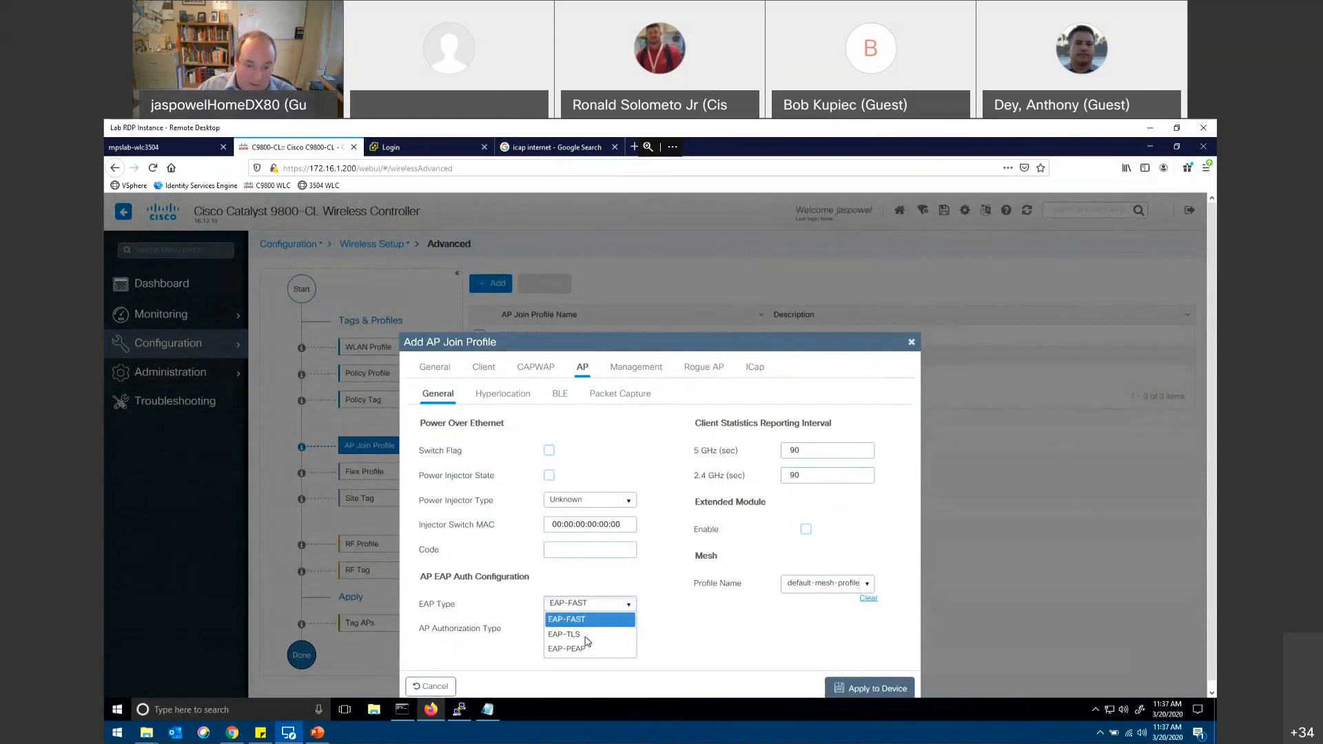
click(648, 622)
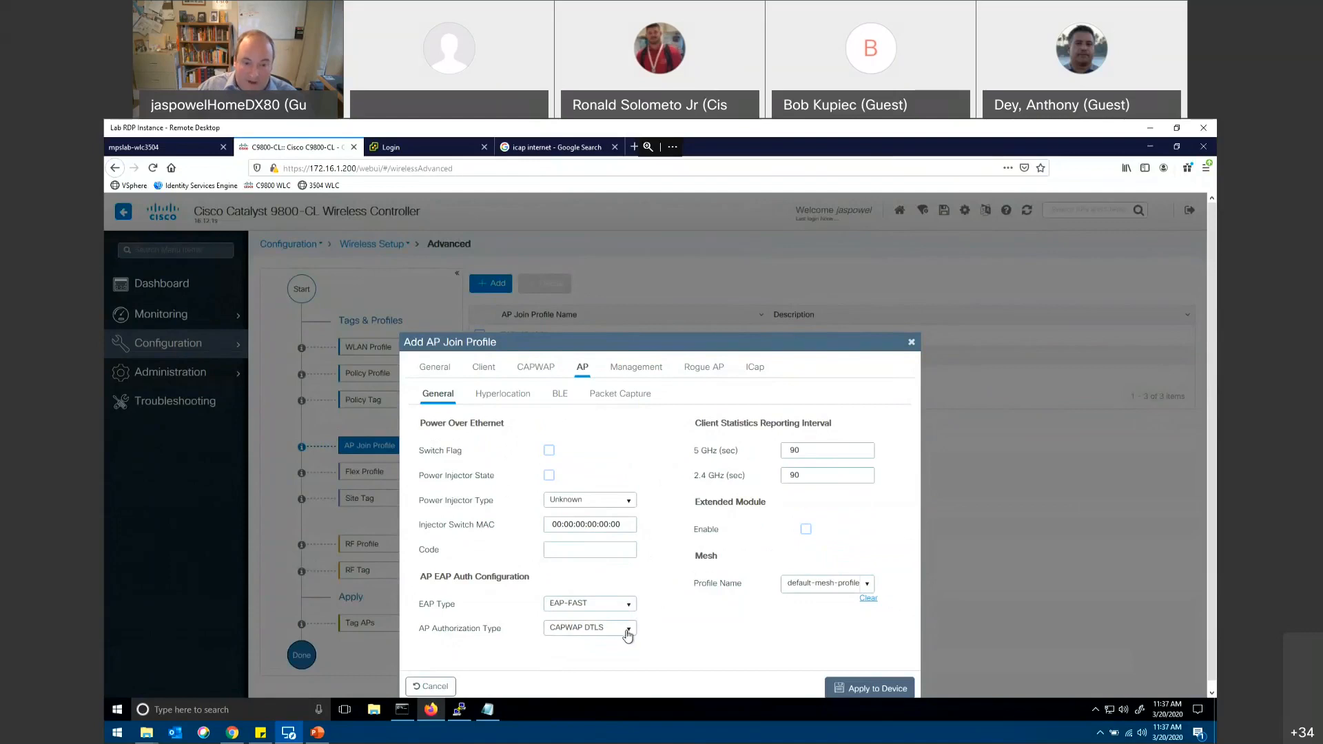
click(627, 632)
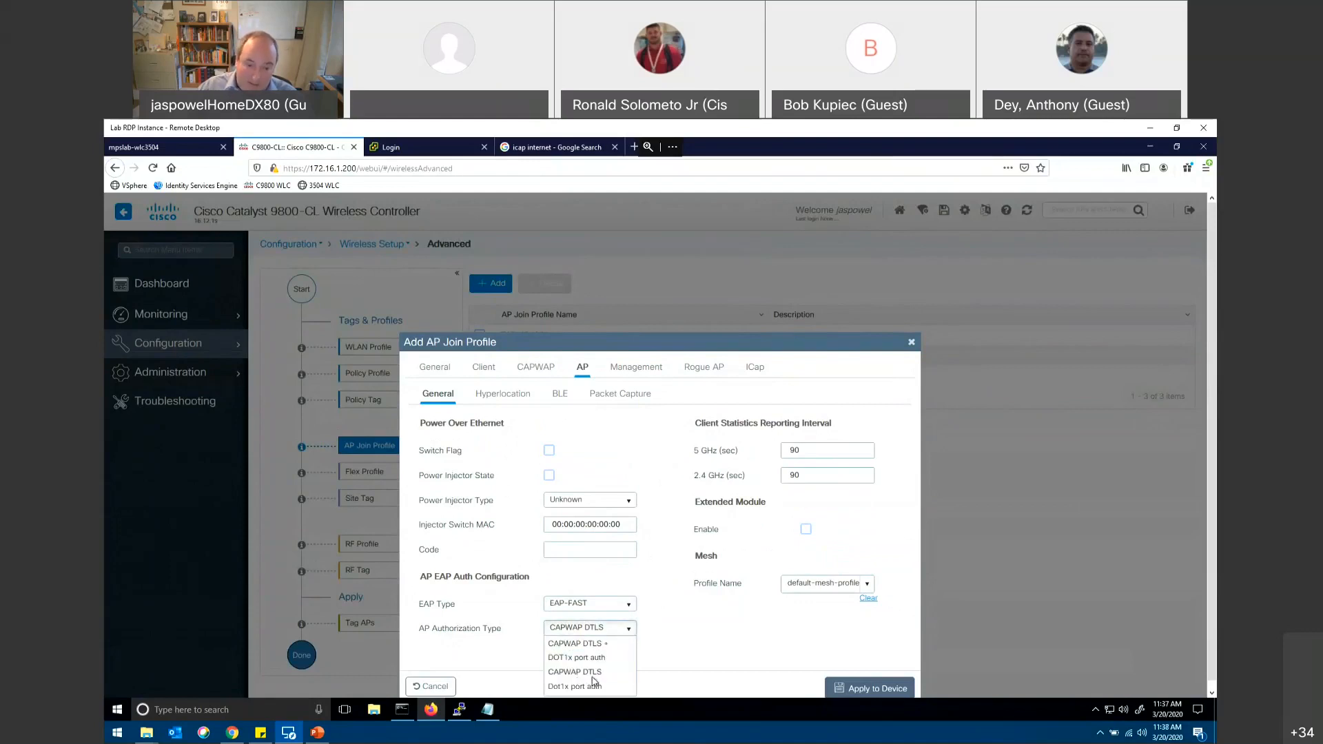
click(657, 649)
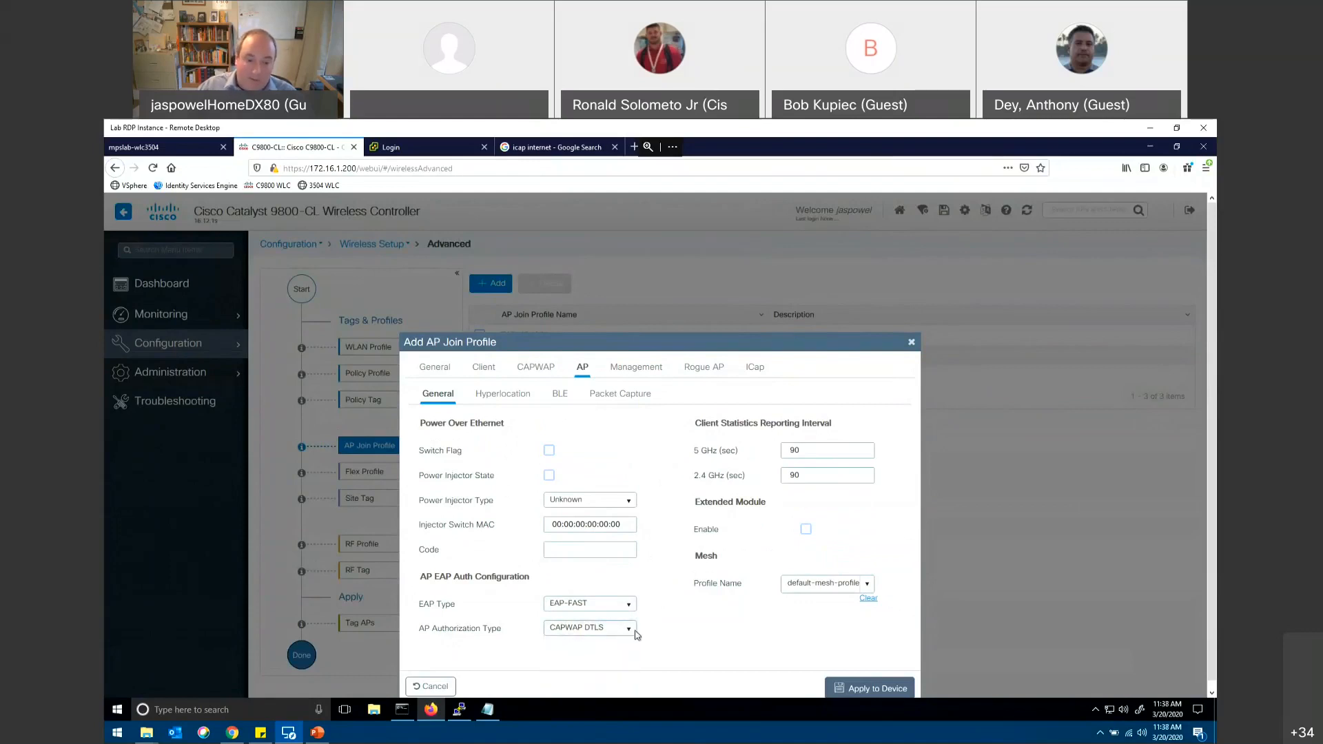
click(629, 630)
click(629, 630)
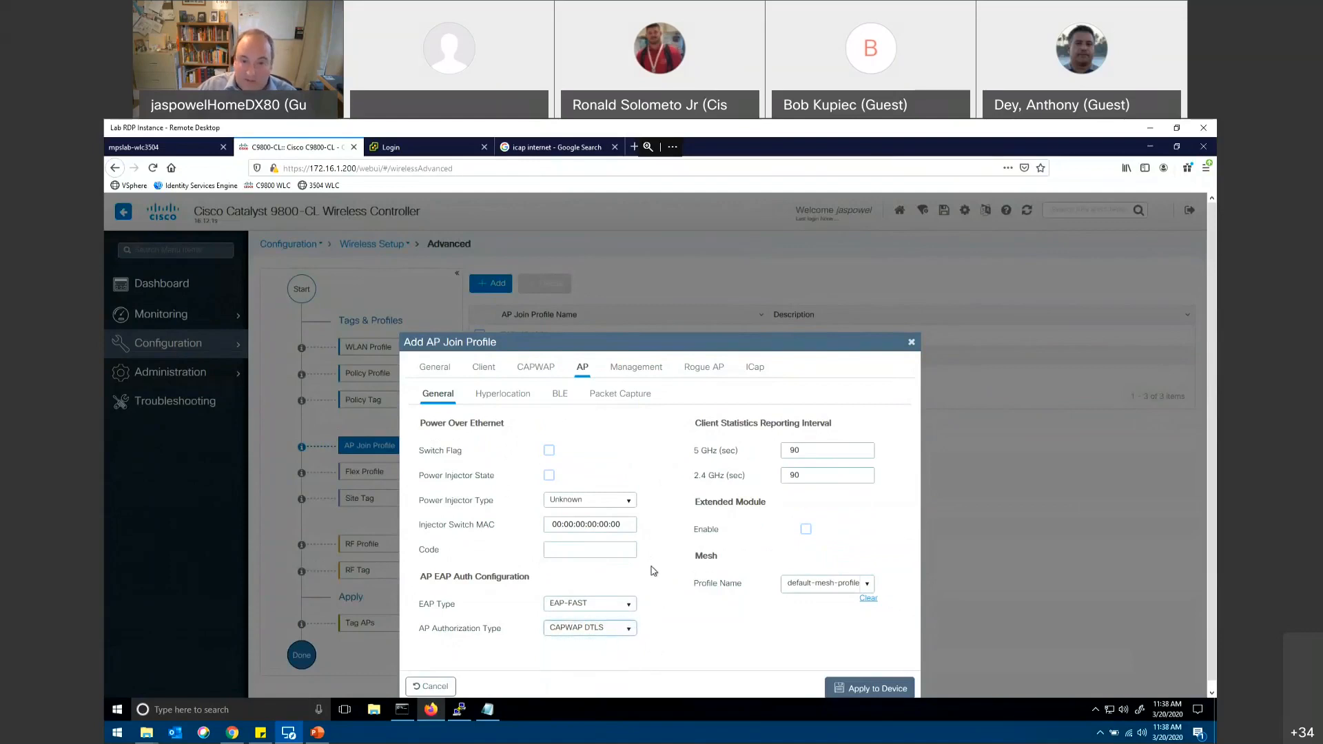
click(606, 397)
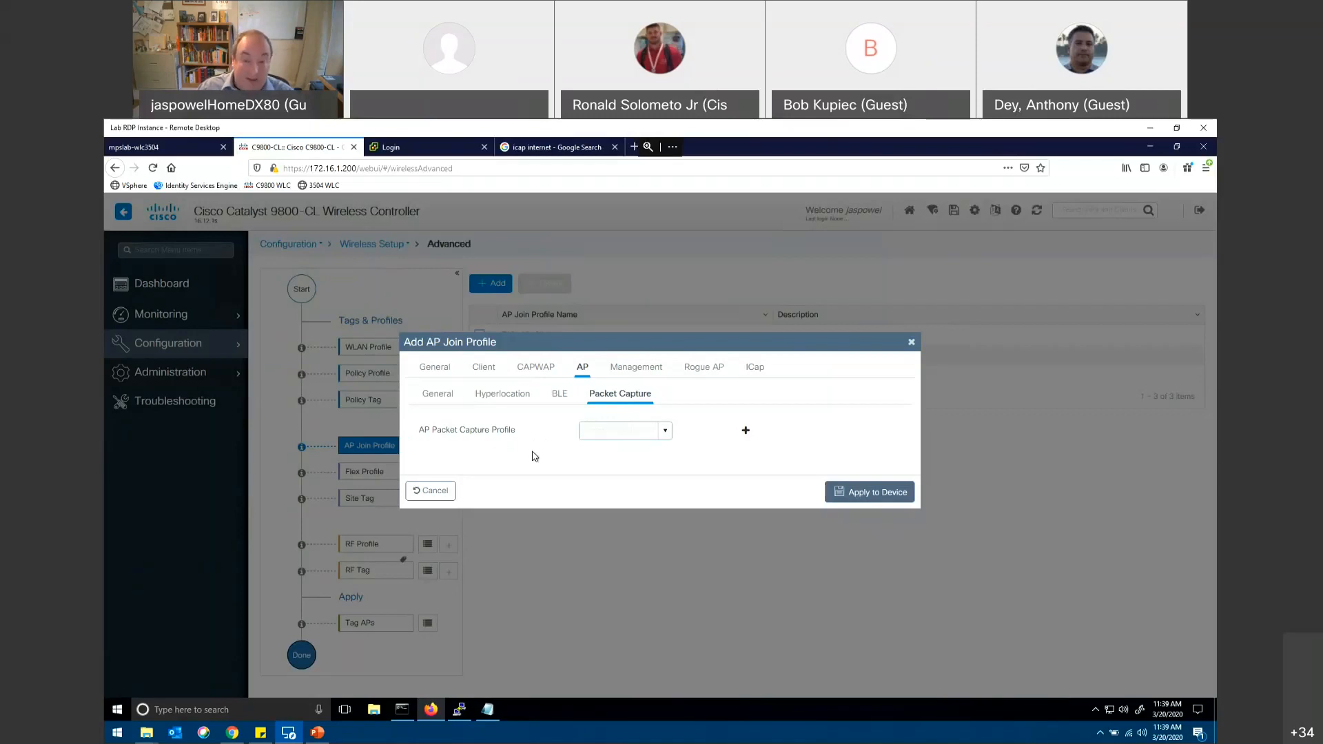
click(431, 490)
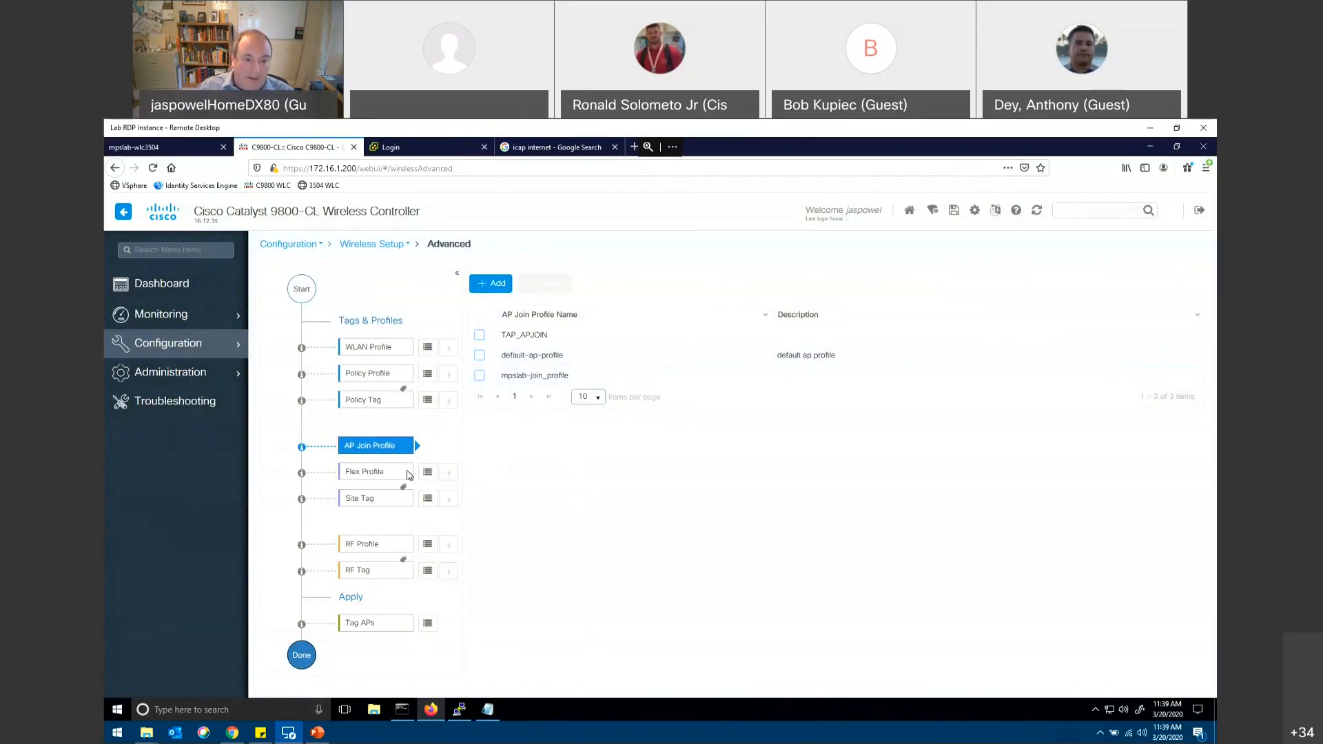
Step: Start a new site tag named taptoday_sitetag
click(446, 501)
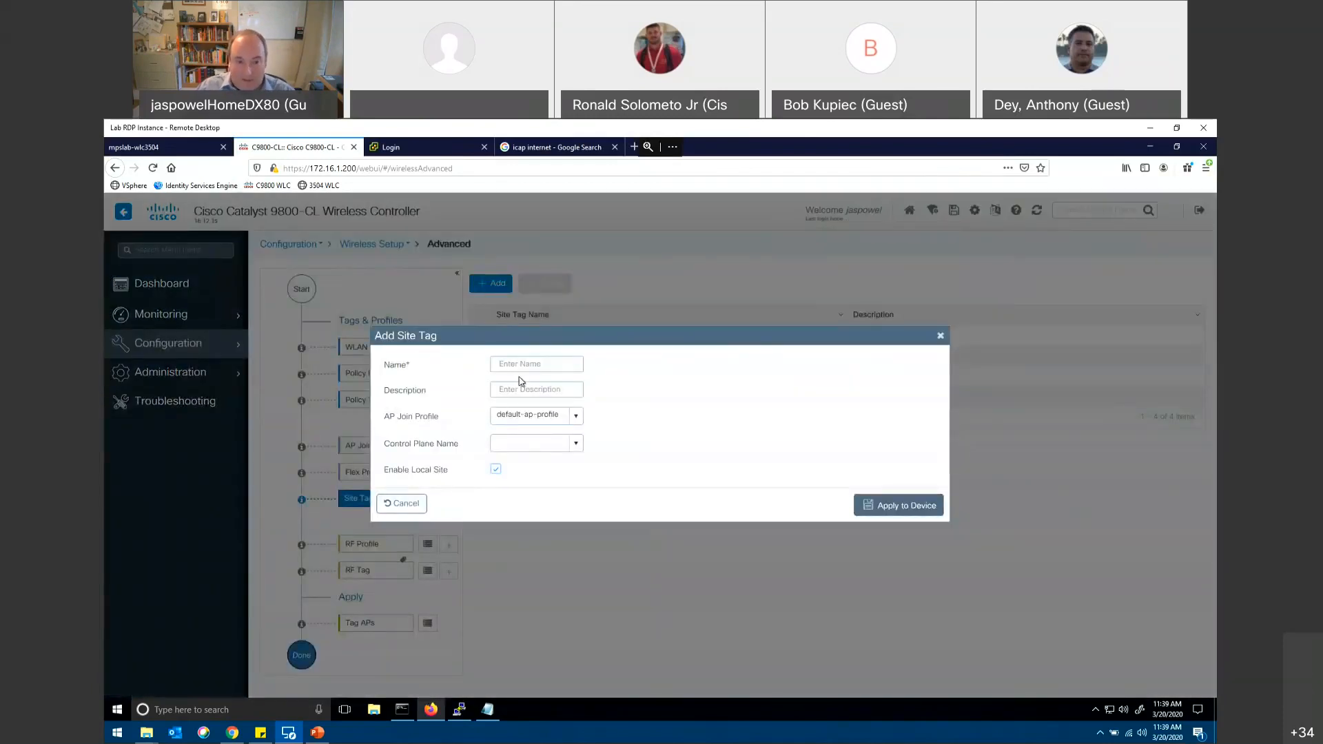
text(taptod)
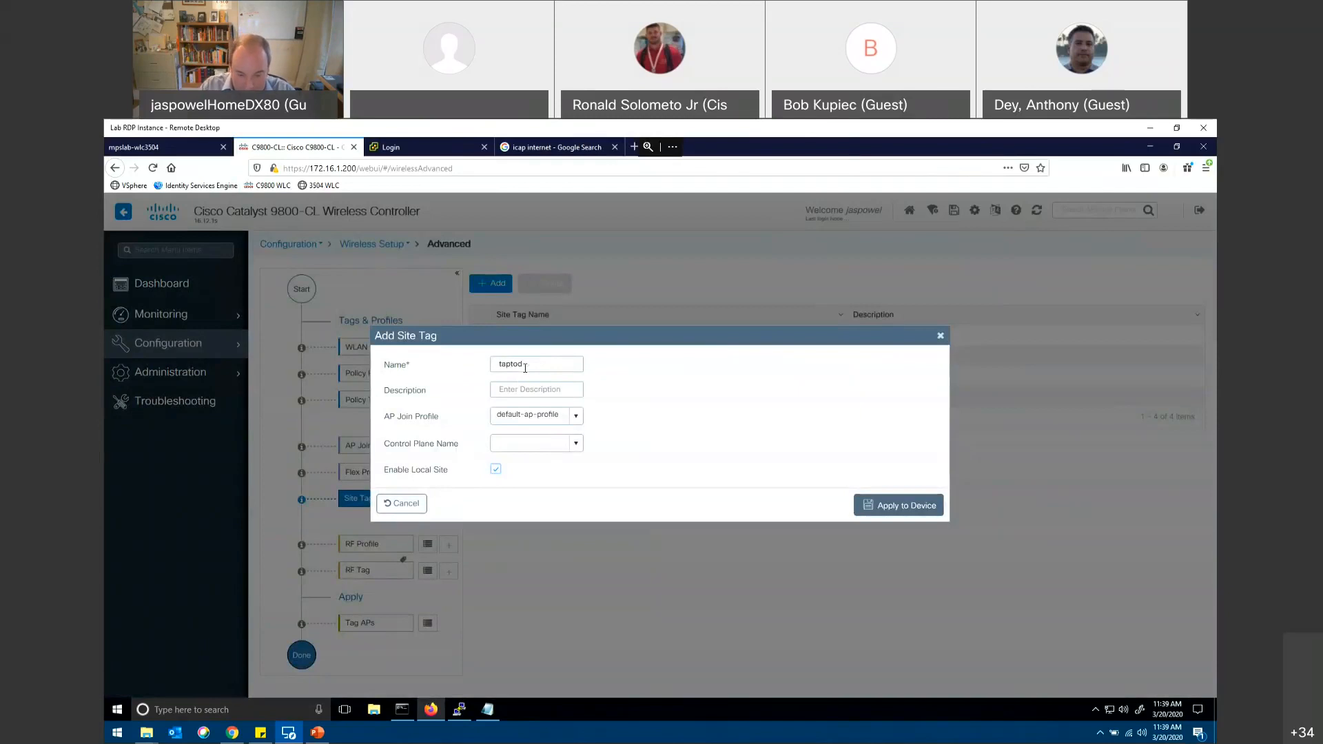
text(ay_sitetag)
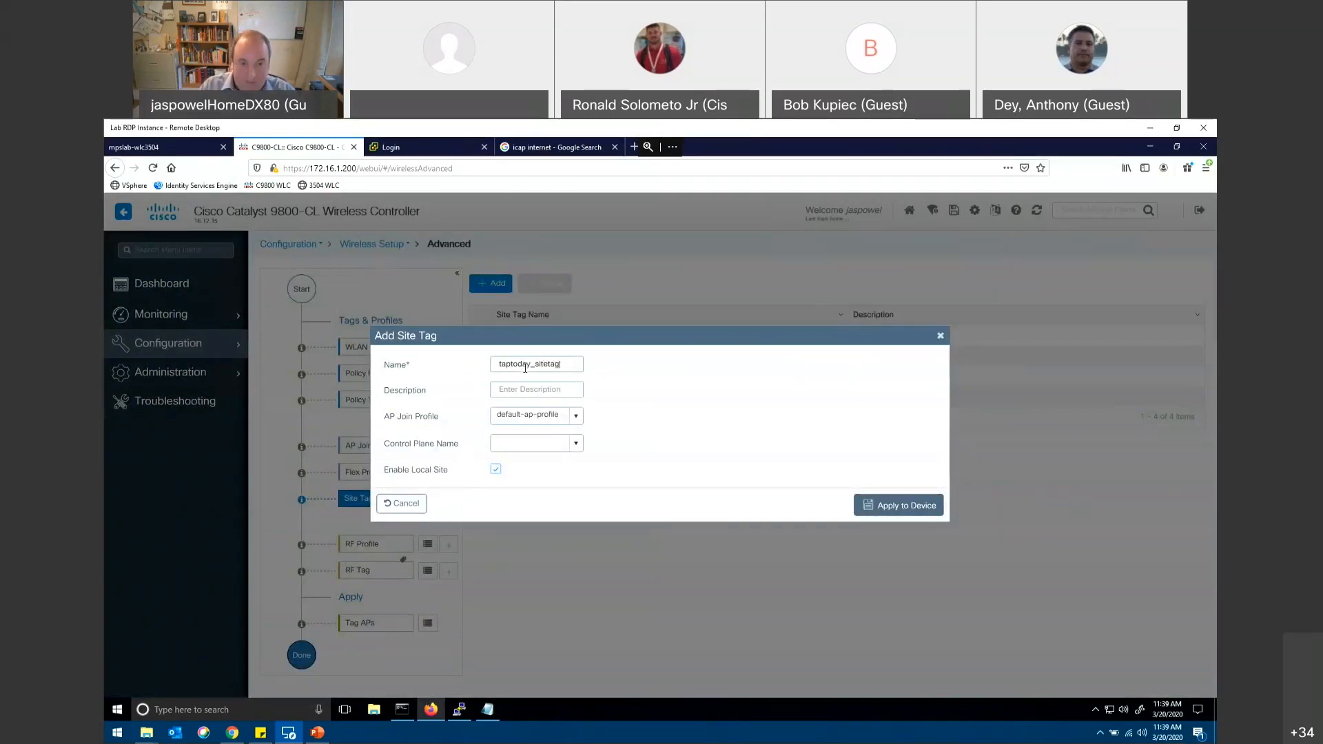
Step: Try to apply the new site tag with AP join profile TAP_APJOIN and control plane default-control-plane, and cancel the form
click(576, 415)
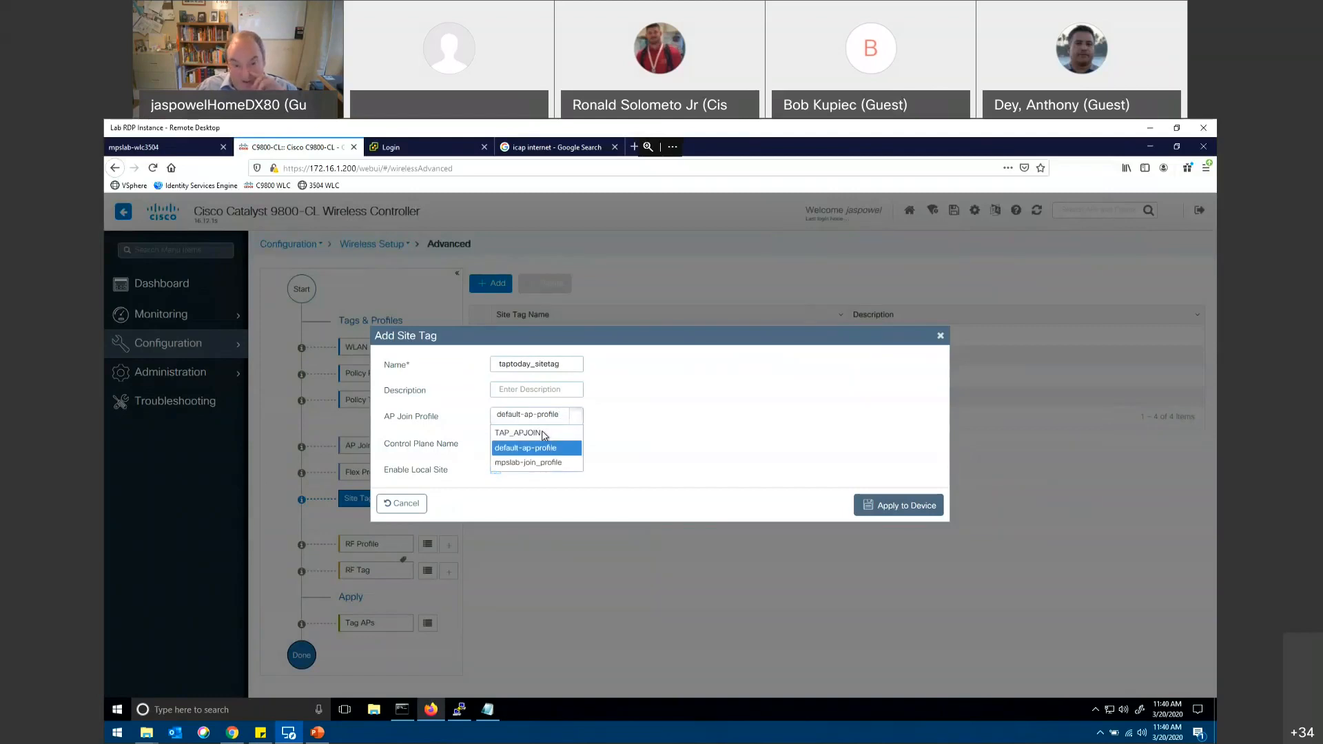
click(550, 433)
click(576, 443)
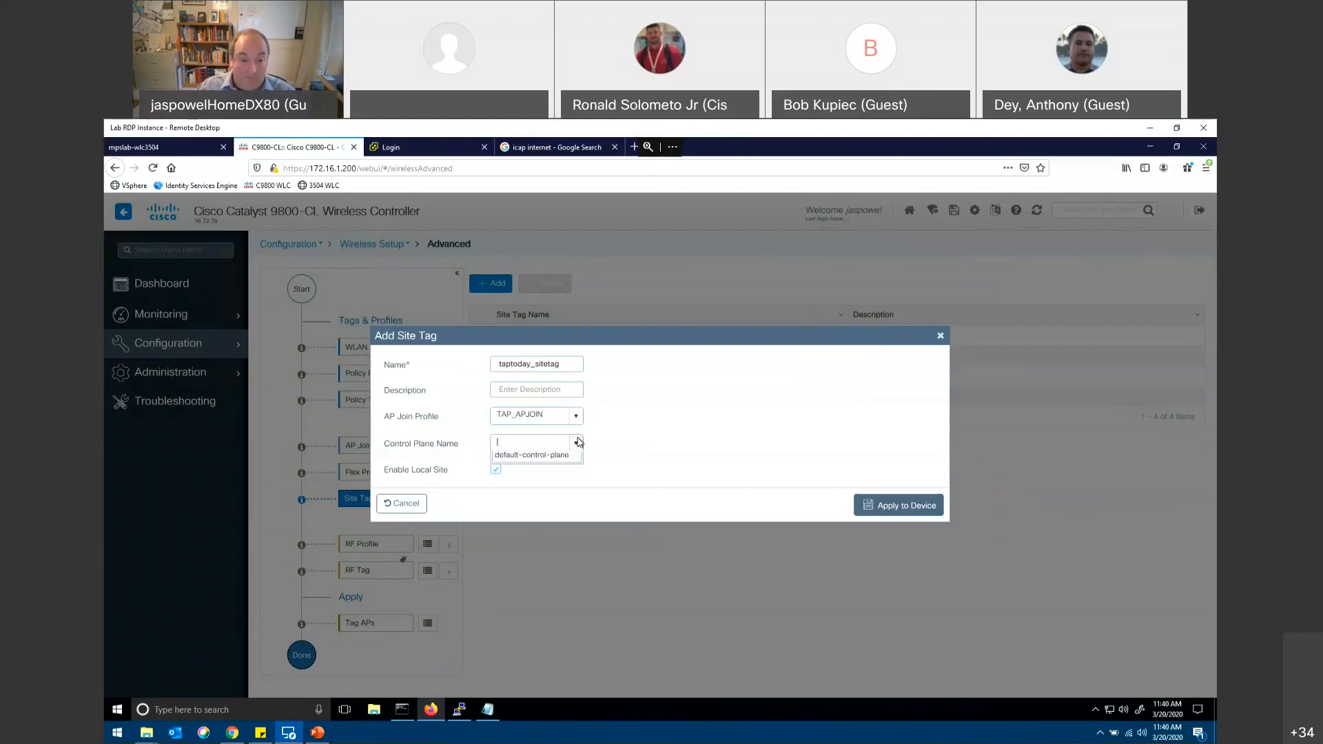
click(562, 460)
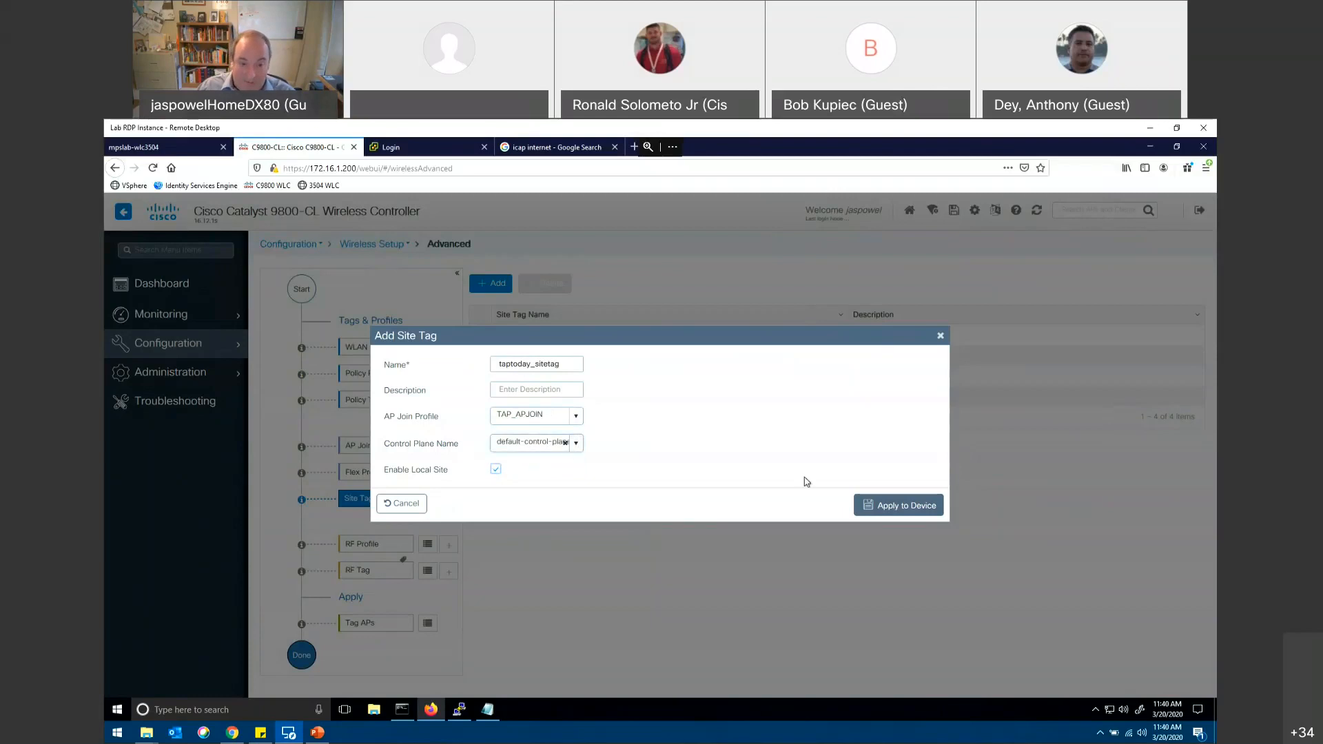
click(896, 508)
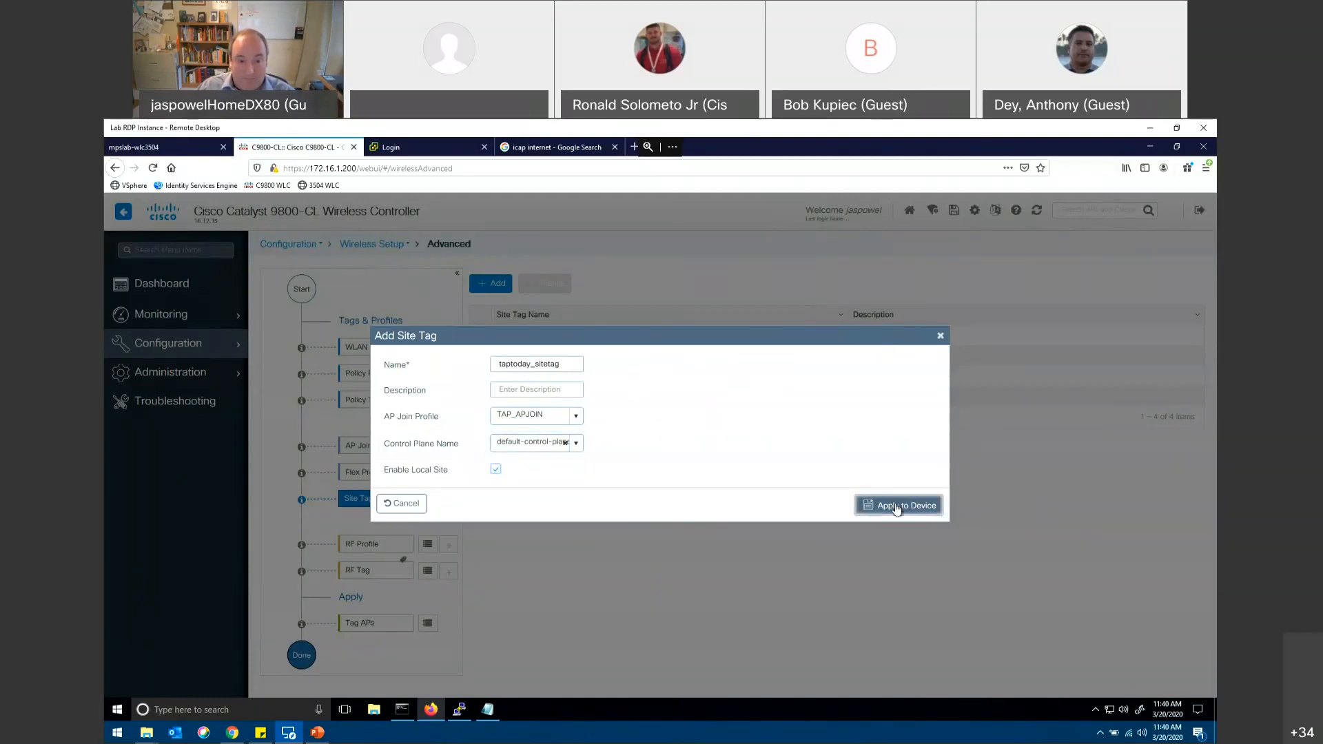
click(412, 507)
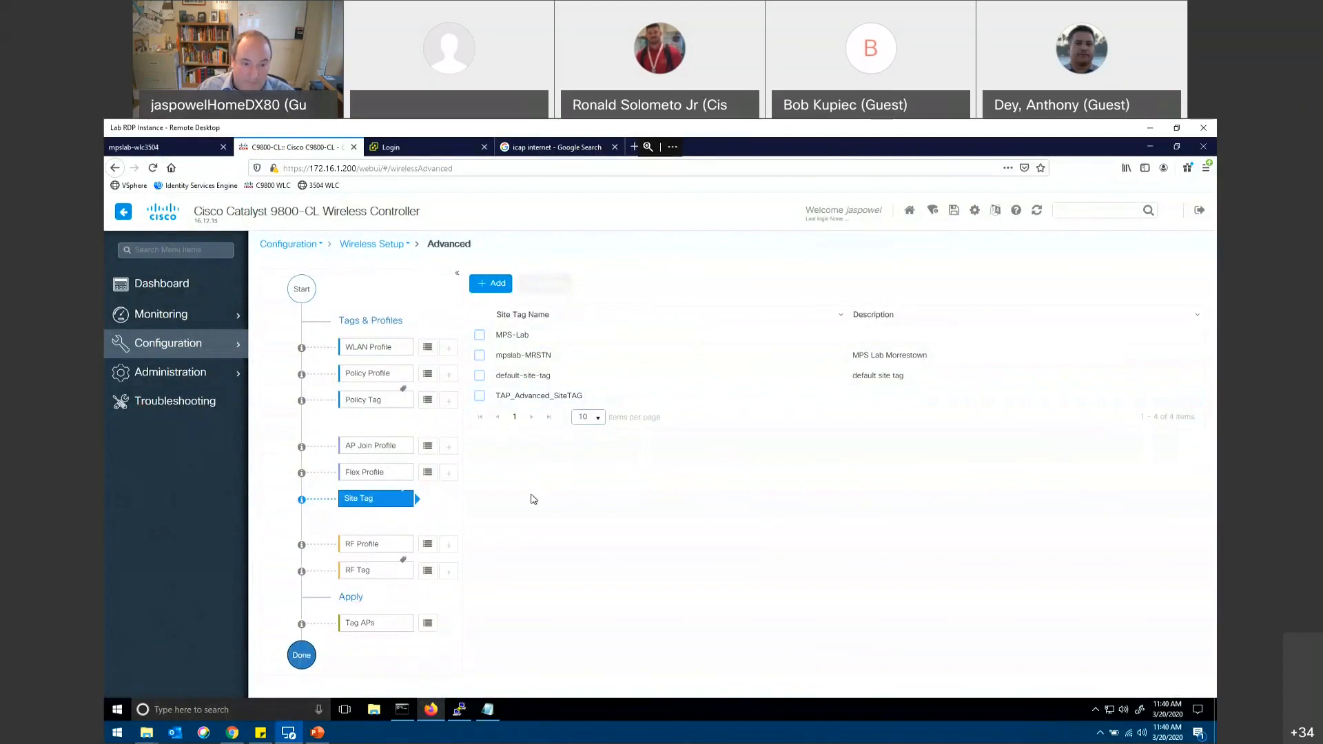
Step: Review the Low_Client_Density_rf_5gh RF profile's general settings, 802.11 data rates and RRM trap thresholds, and close the profile
click(424, 547)
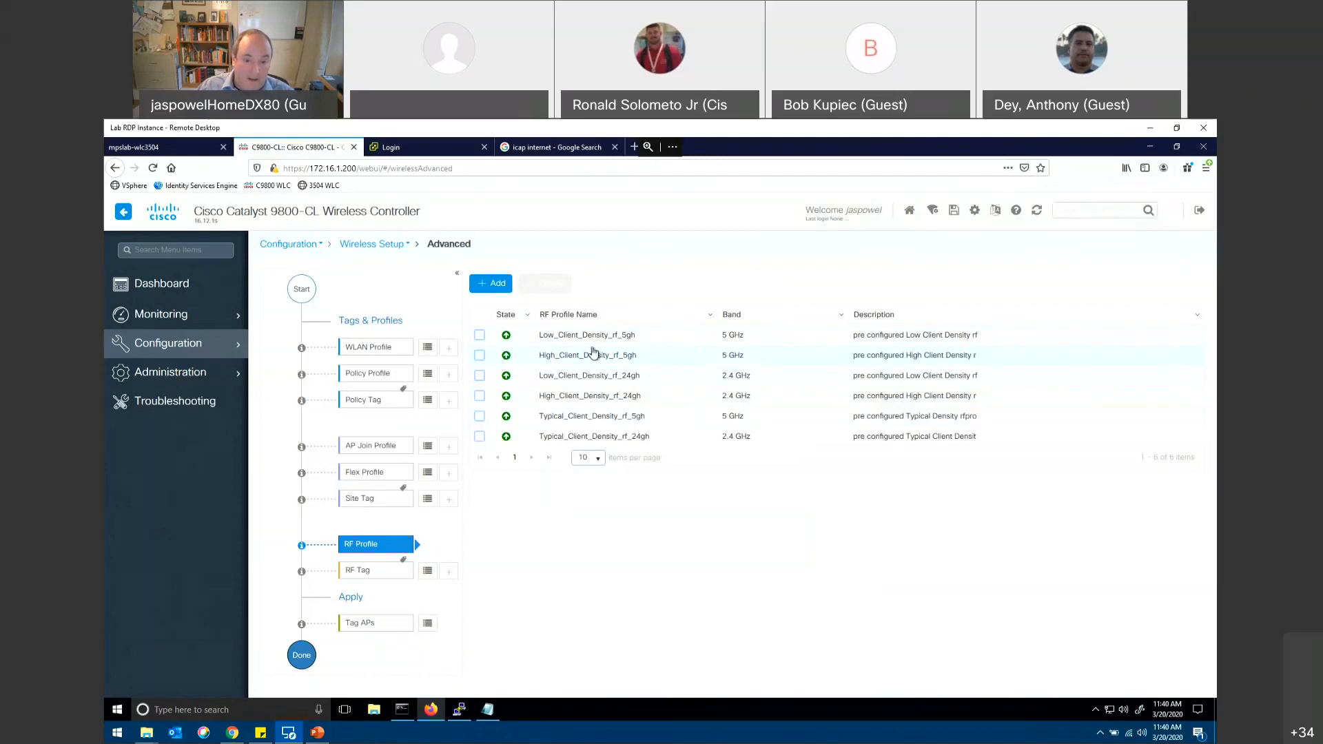
click(594, 337)
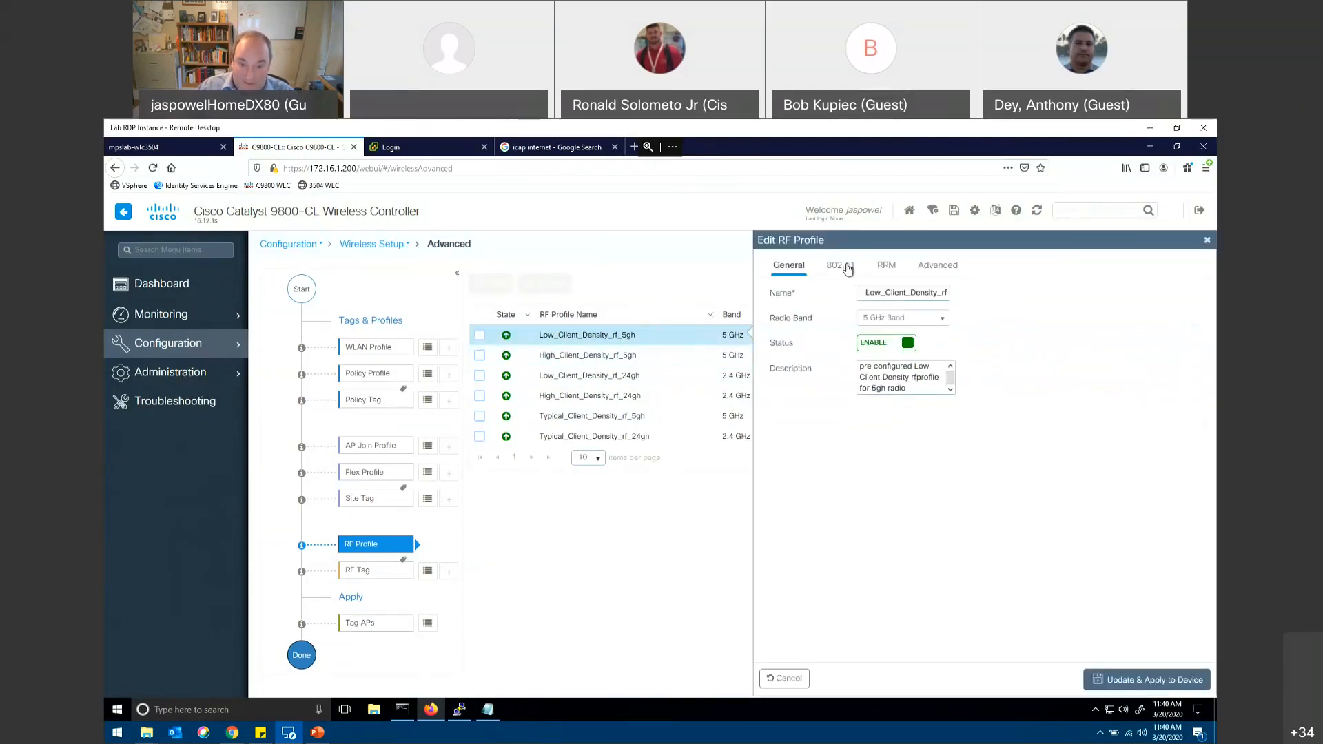
click(847, 267)
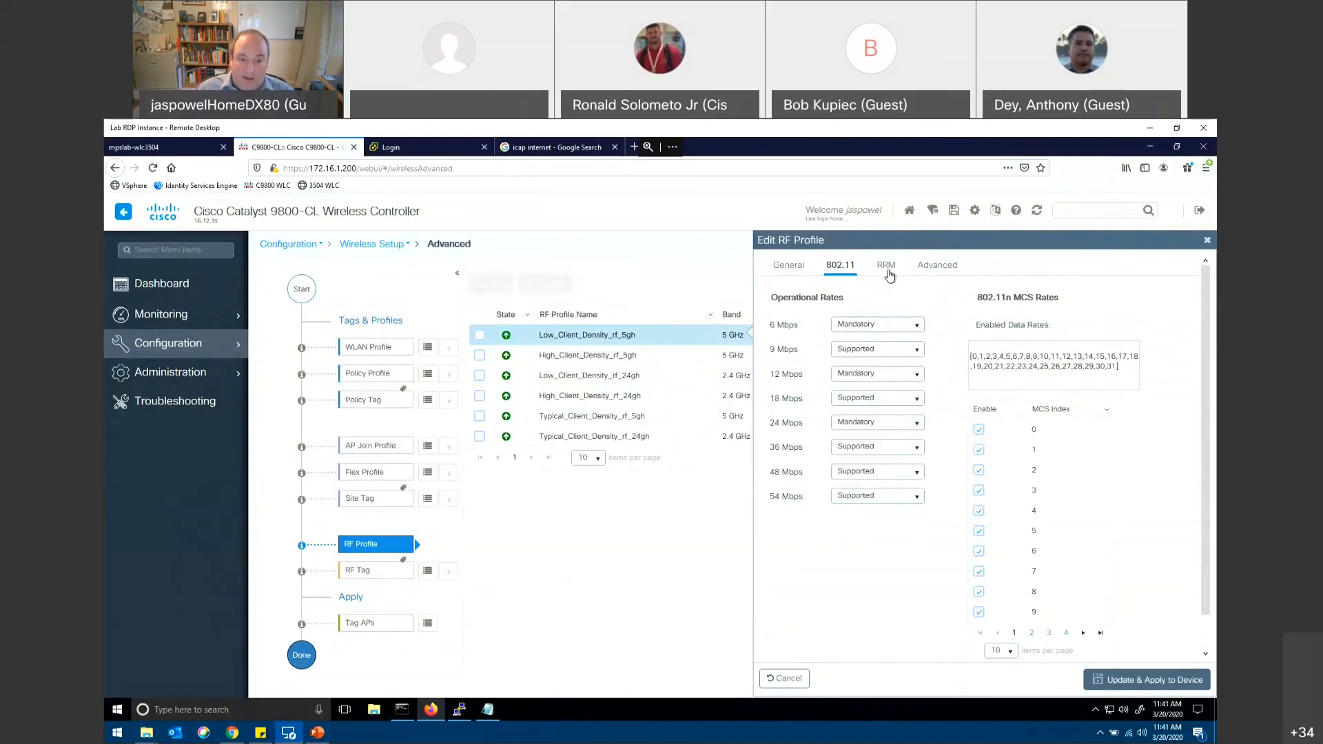
click(888, 275)
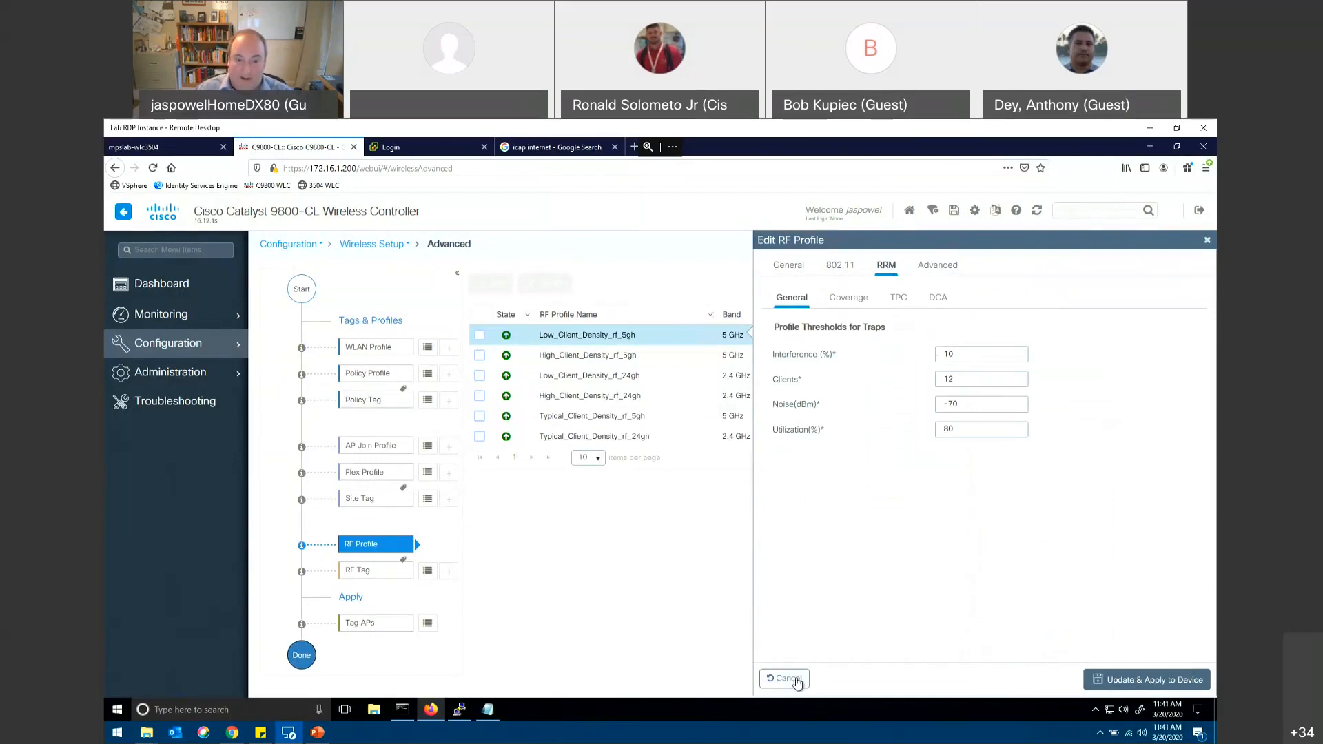
click(797, 681)
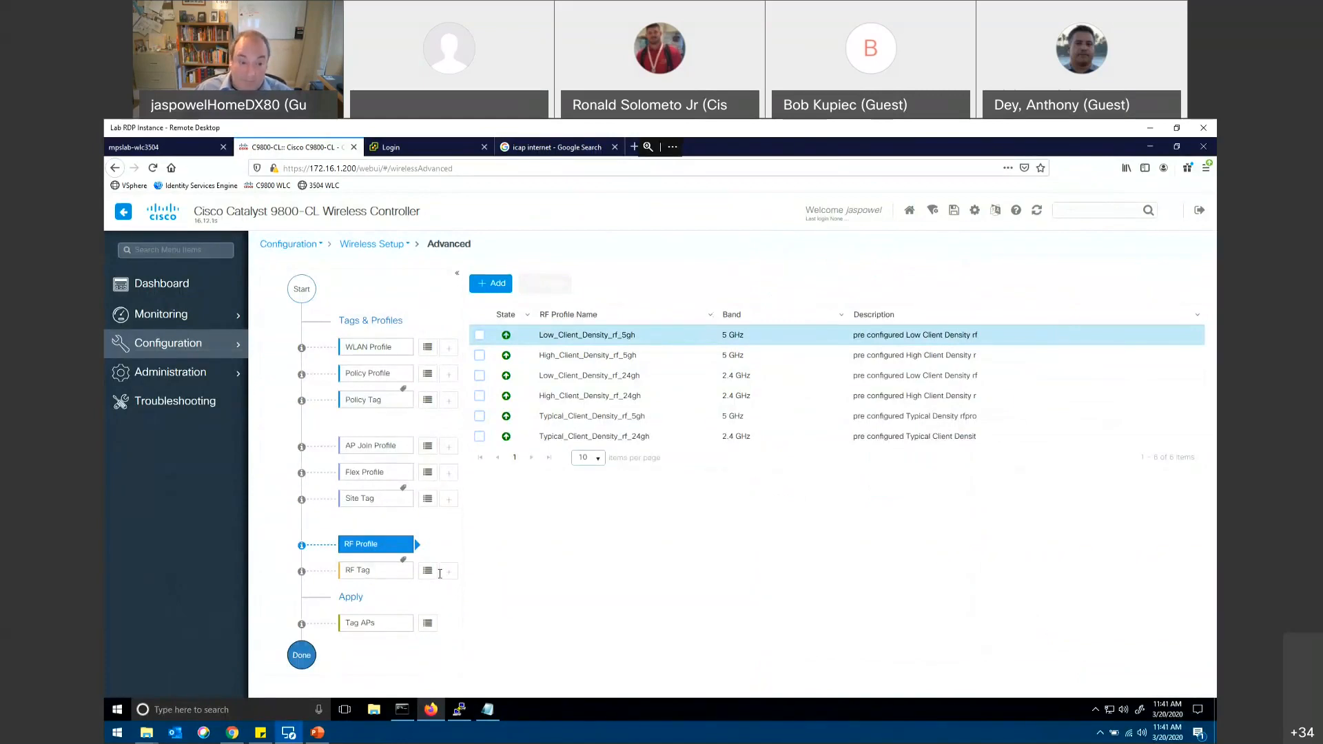
Step: Draft an RF tag named taptoday_rftage with the typical client density profiles for the 5 GHz and 2.4 GHz bands, and discard it
click(448, 570)
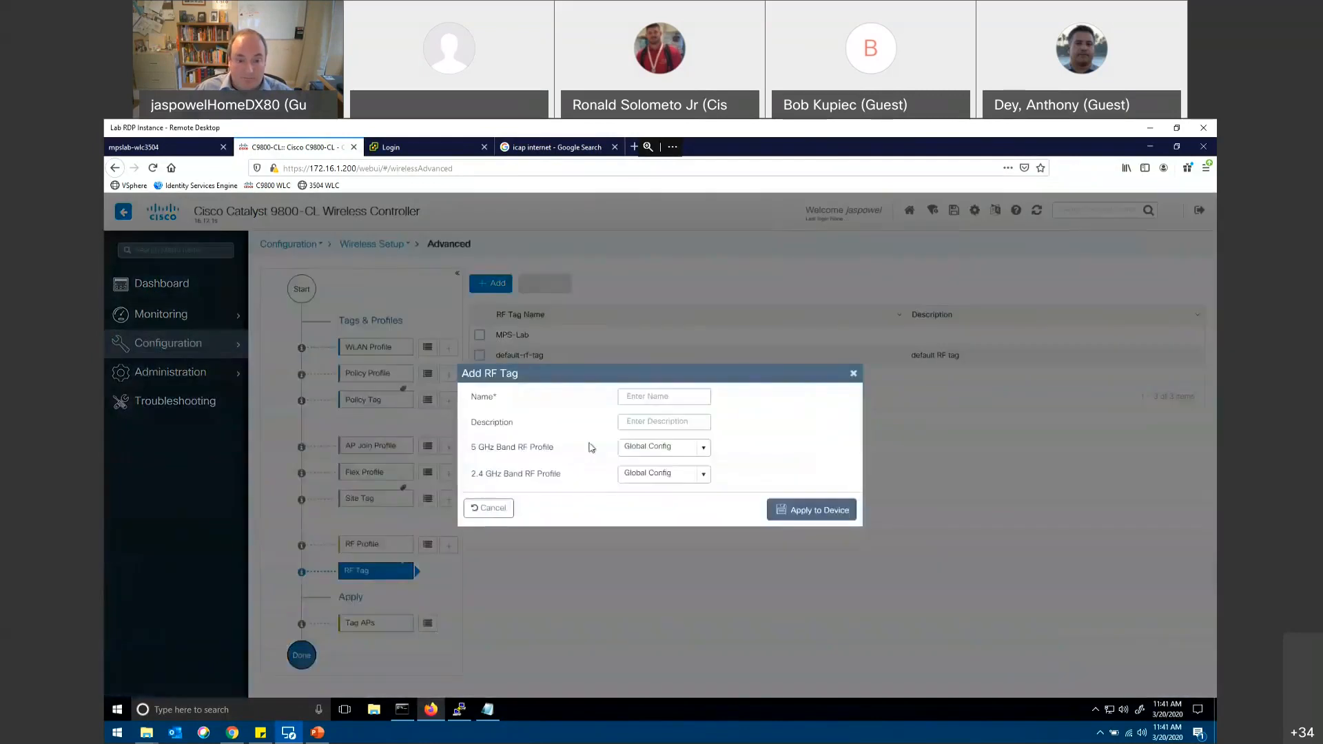
click(650, 396)
text(taptoday_)
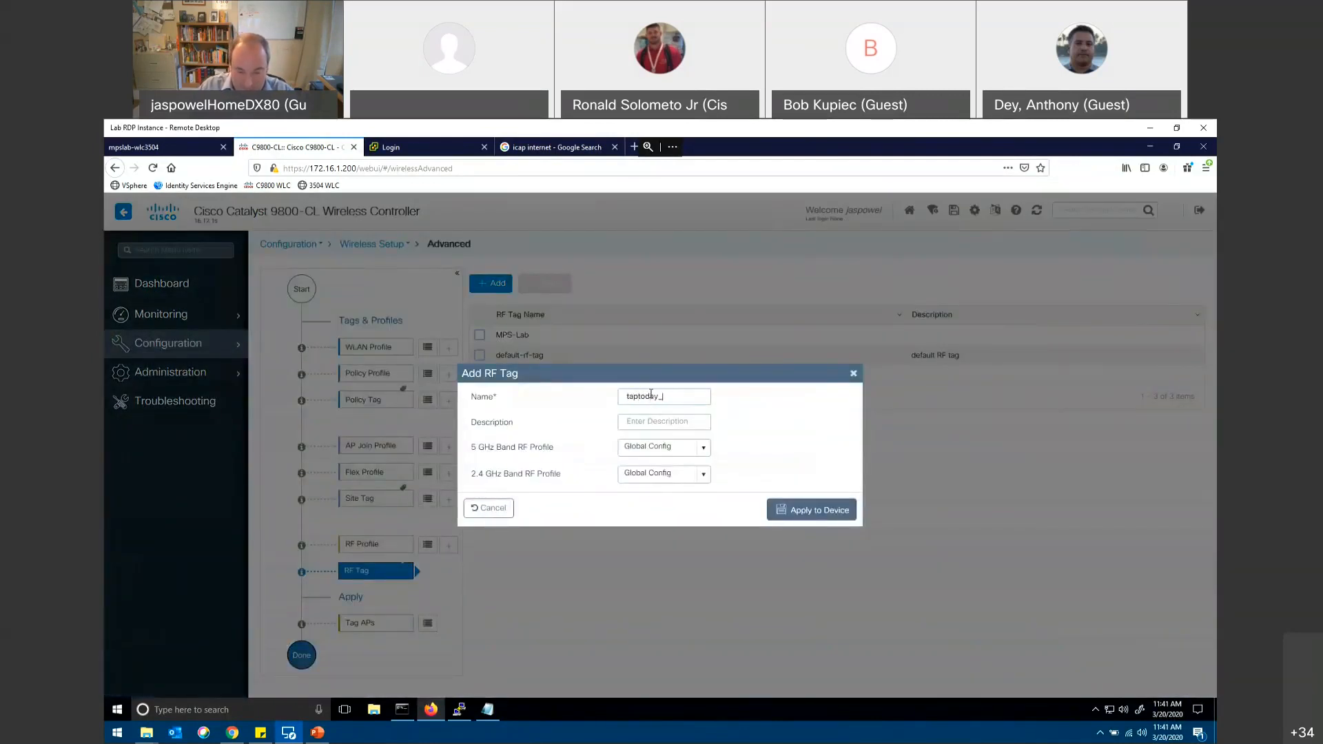
text(rftag)
click(704, 449)
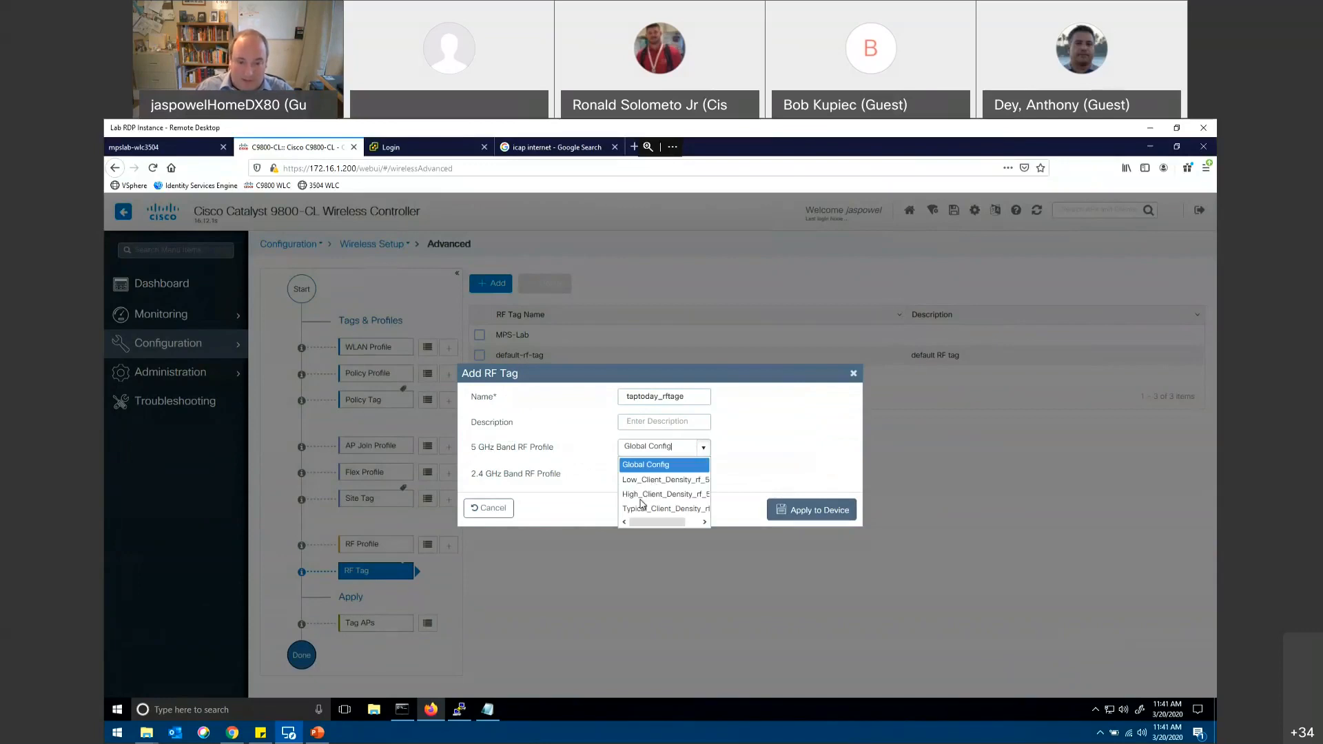
click(641, 509)
click(703, 474)
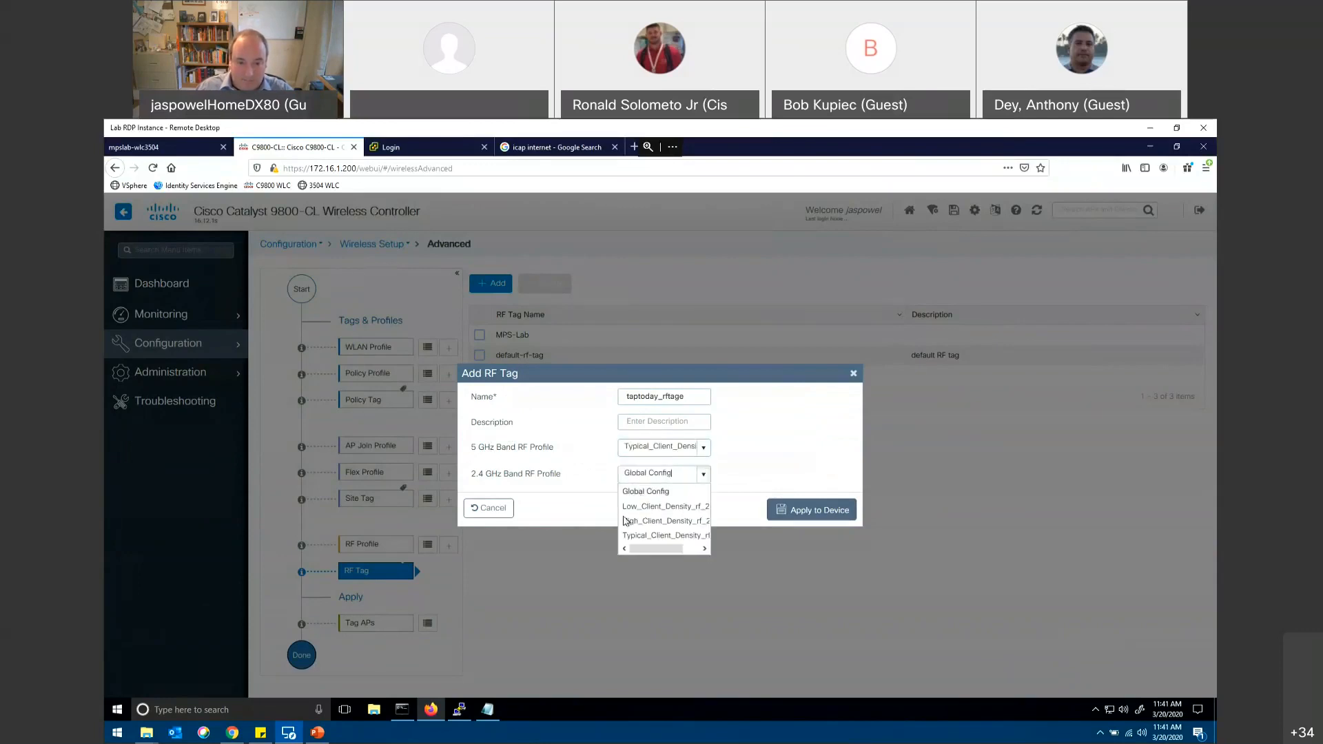
click(631, 536)
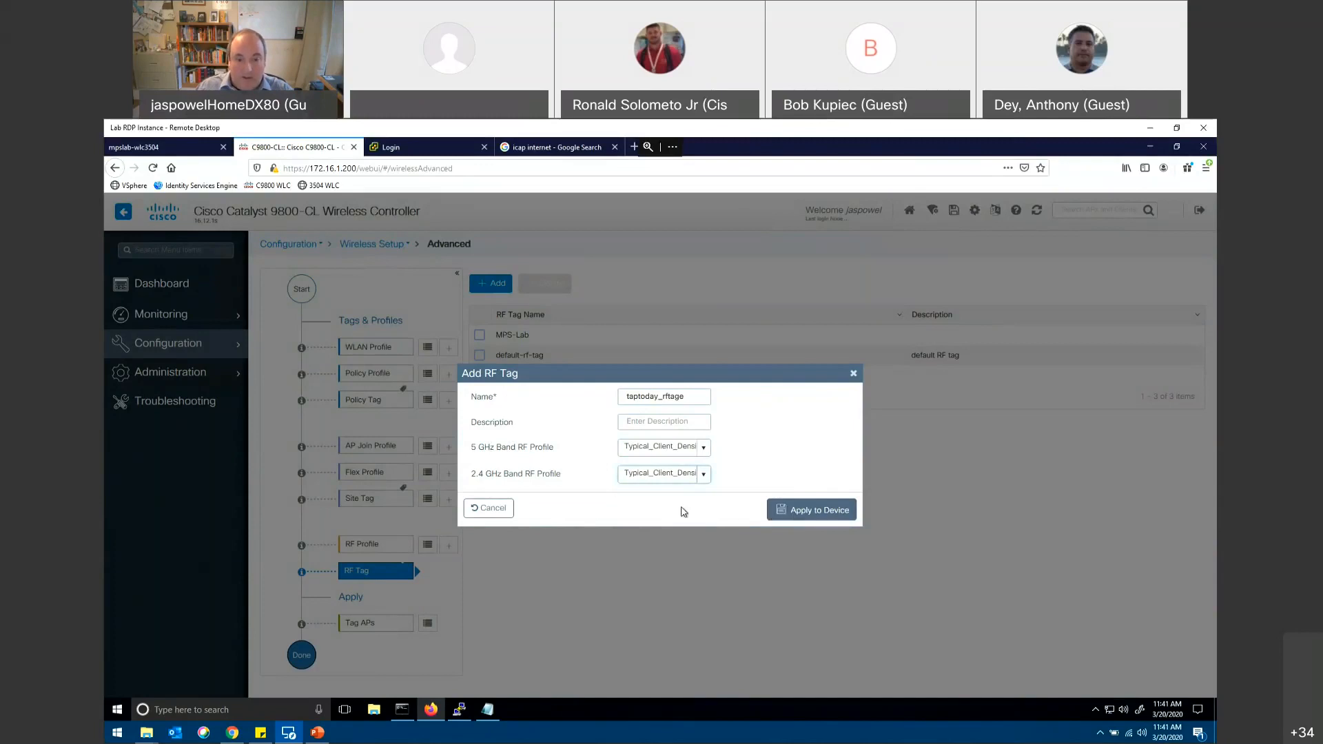
click(484, 508)
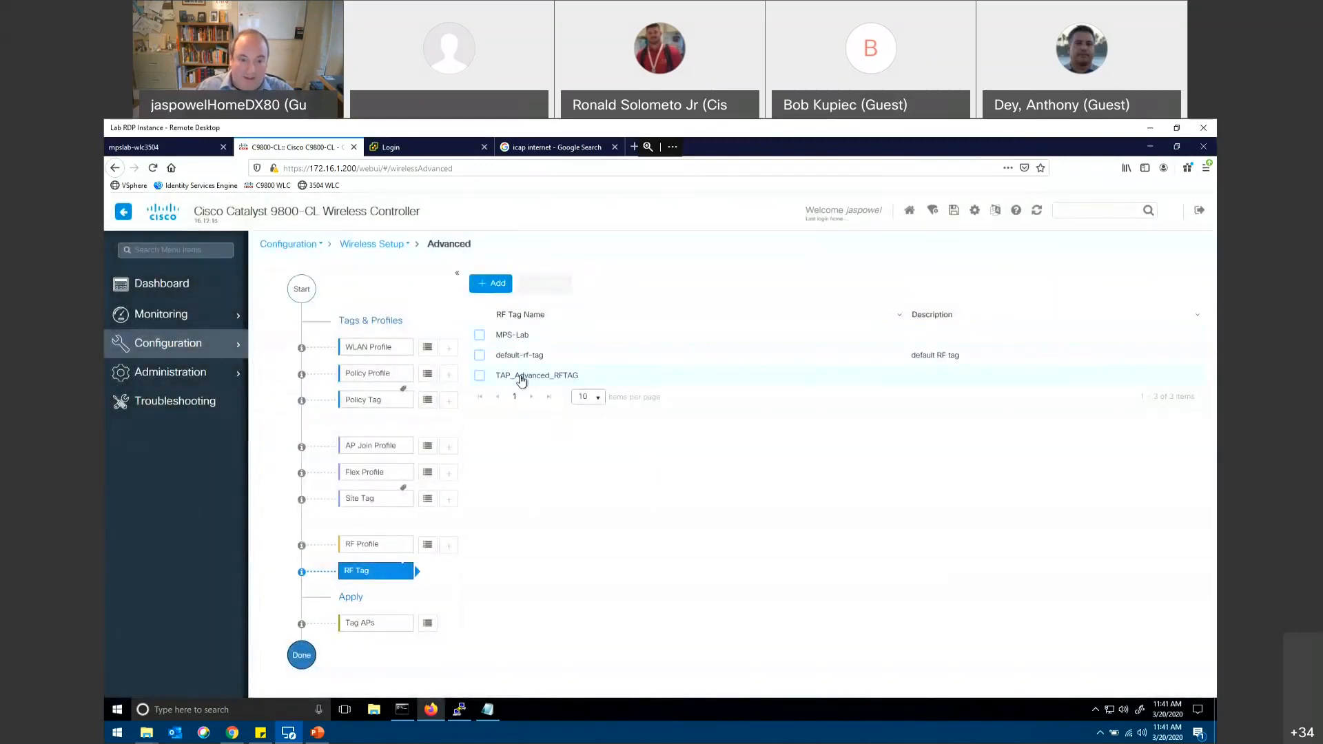
Step: View the tag assignment form for access point Branch1_9115 and cancel it without choosing any tags
click(426, 624)
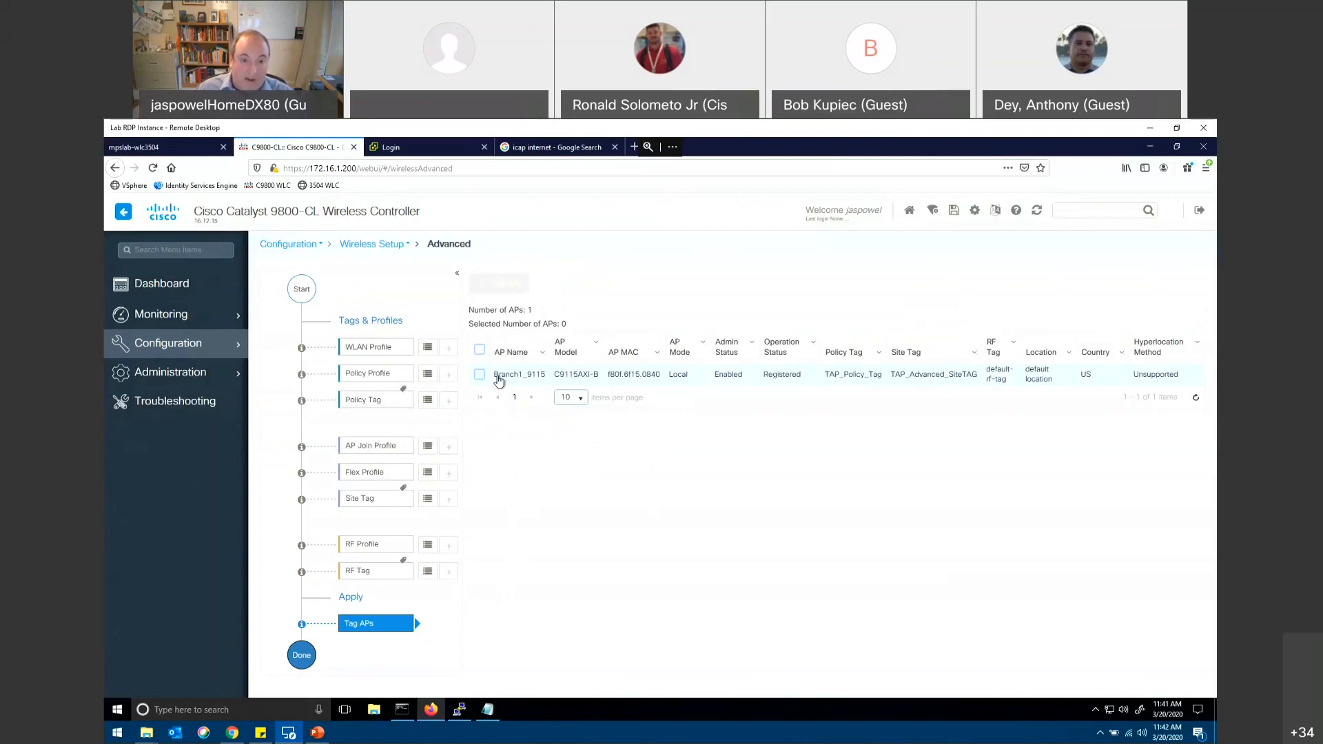
click(478, 374)
click(506, 284)
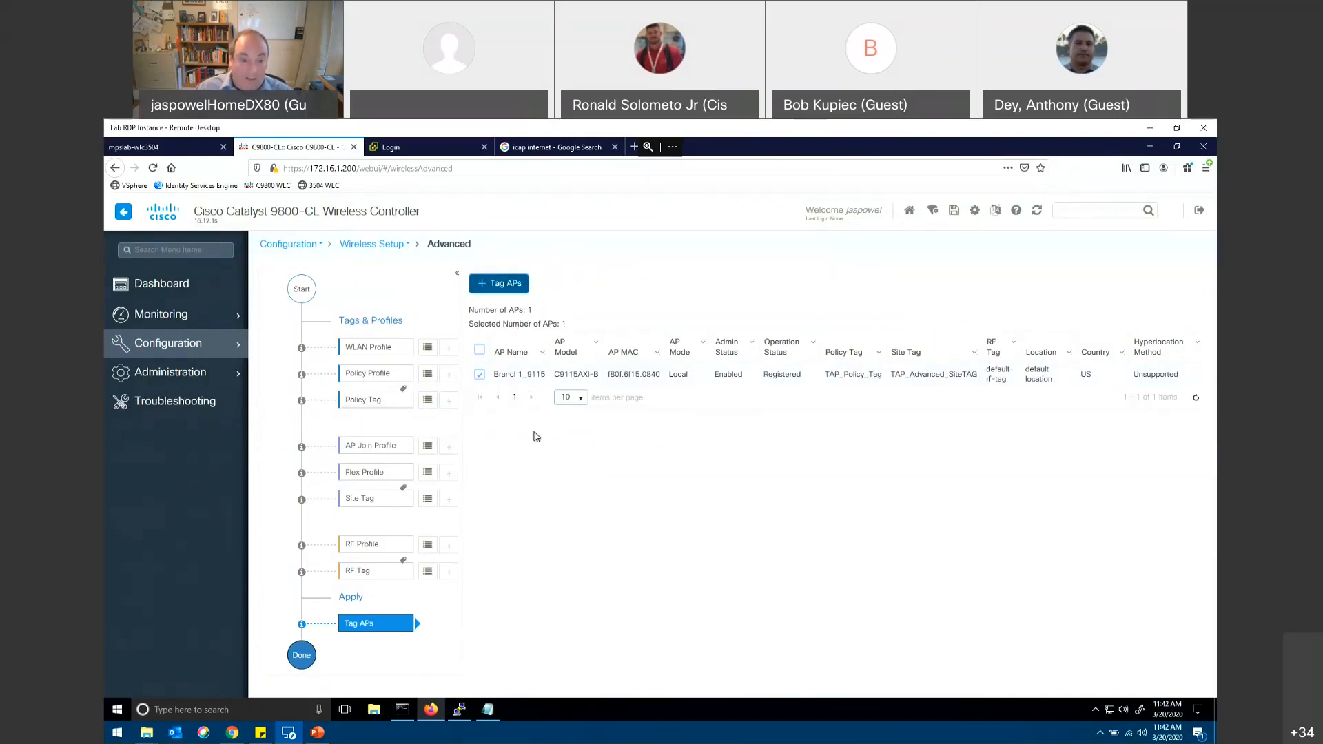
click(507, 289)
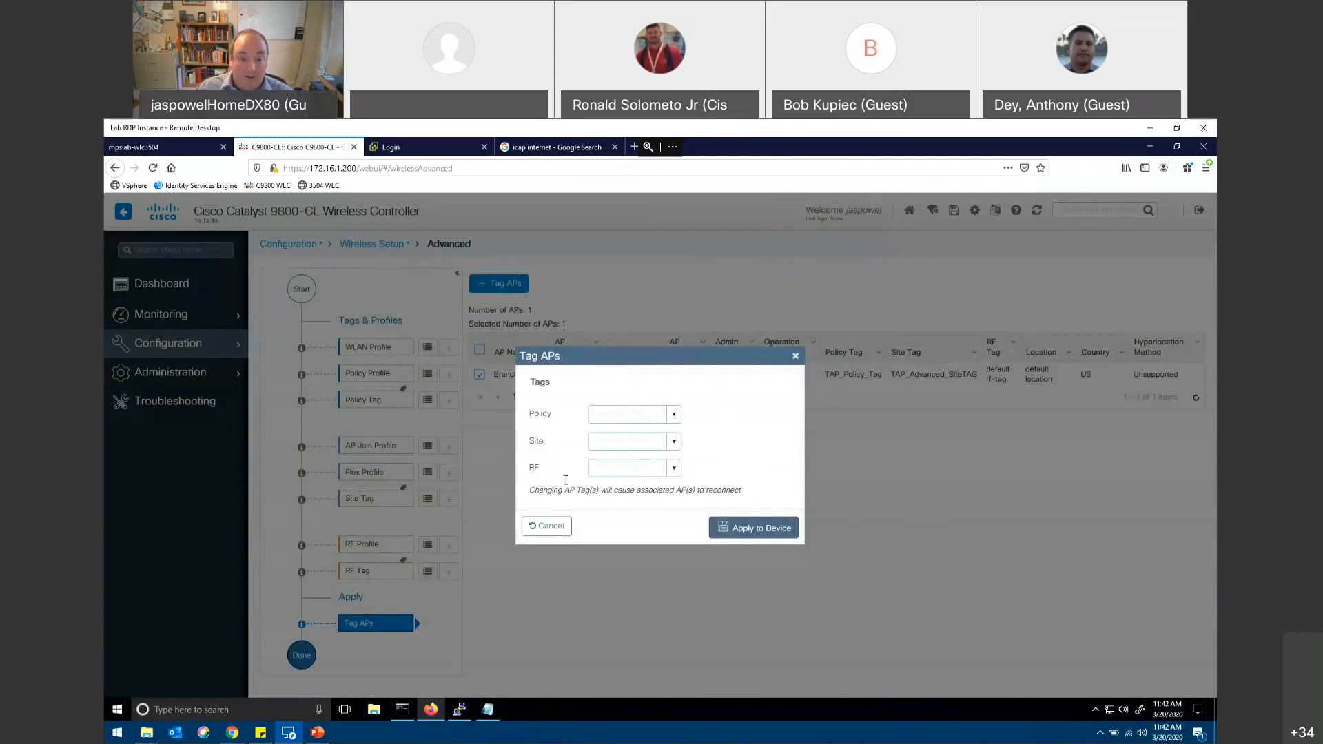
click(547, 527)
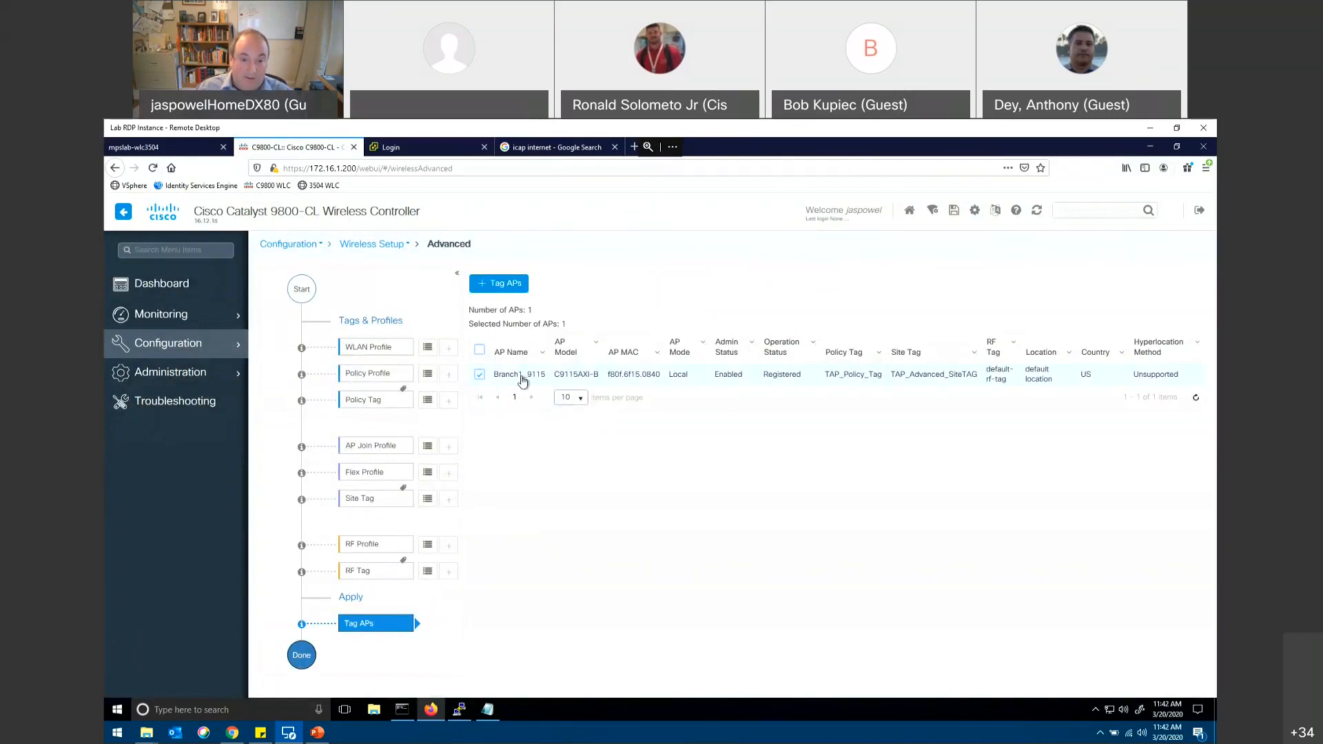
Step: Choose TAP_PolicyTag, TAP_Advanced_SiteTAG and TAP_Advanced_RFTAG for access point Branch1_9115, and close the tagging form without applying
click(479, 375)
click(480, 375)
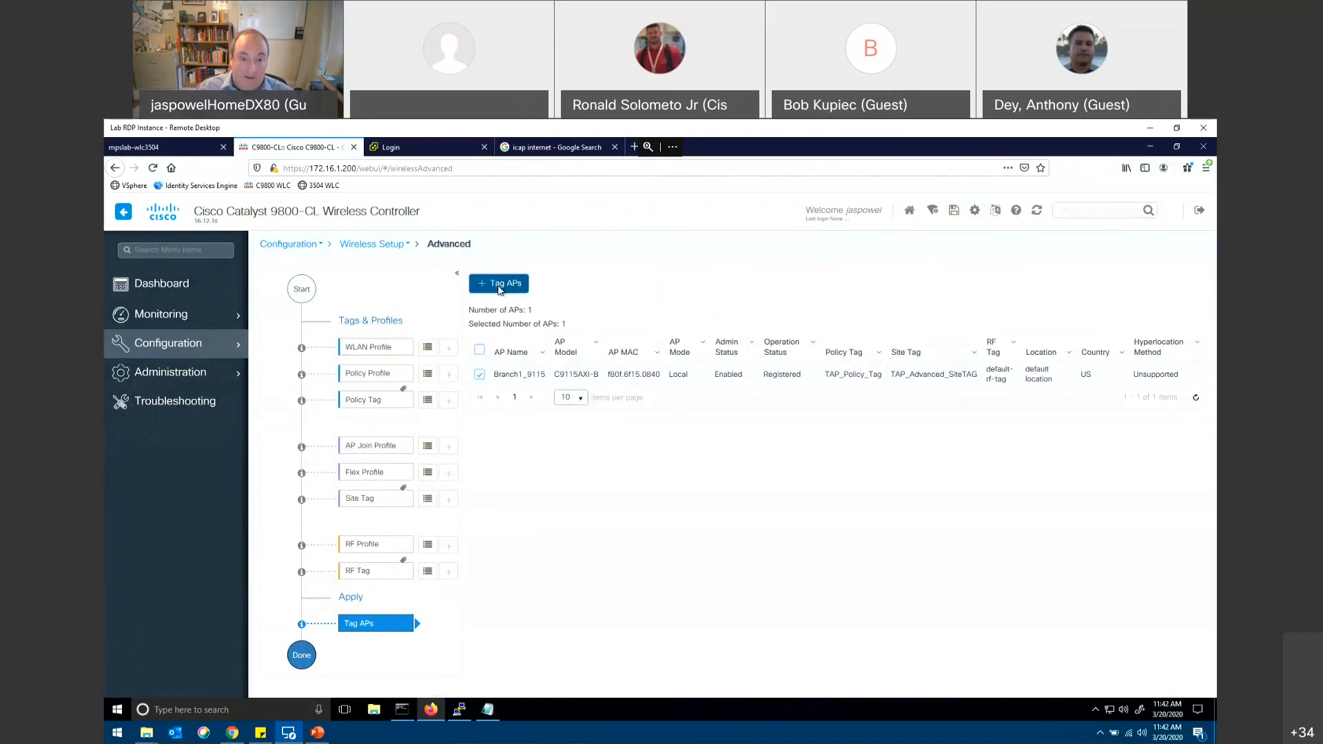
click(503, 289)
click(676, 415)
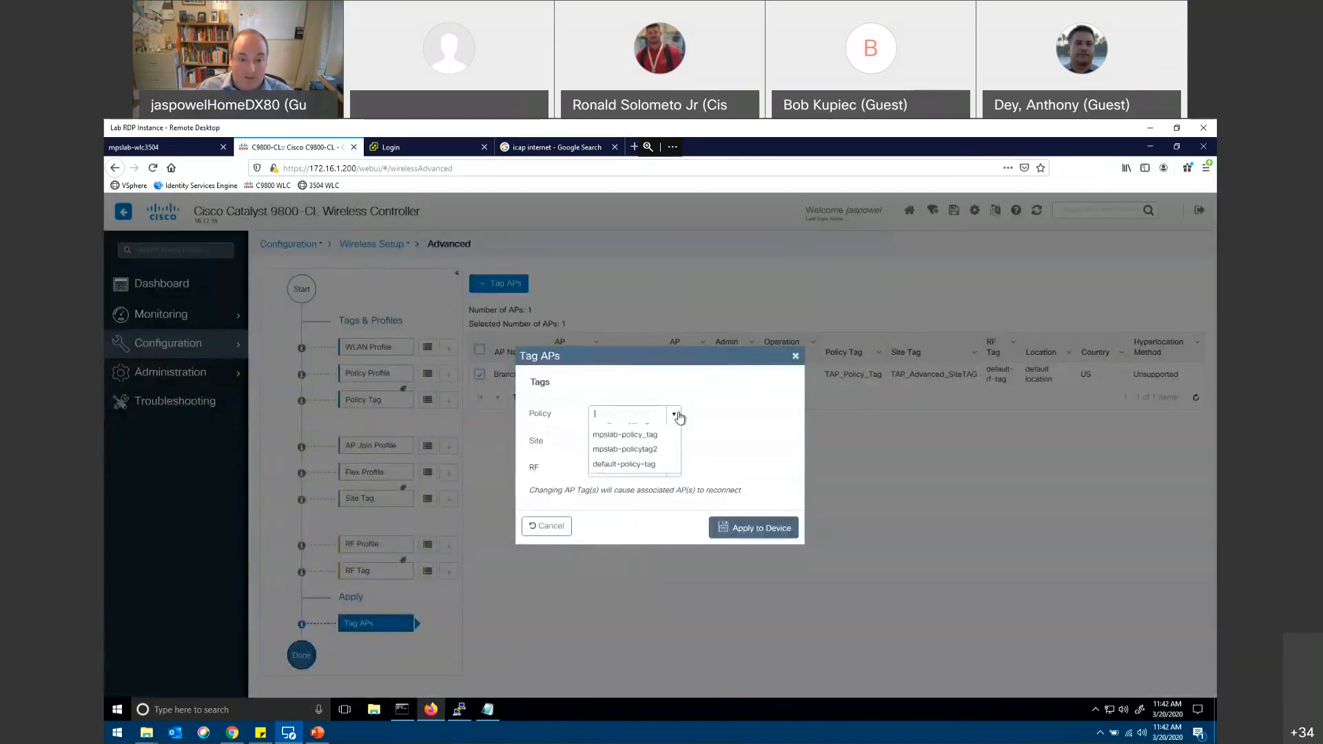
click(646, 432)
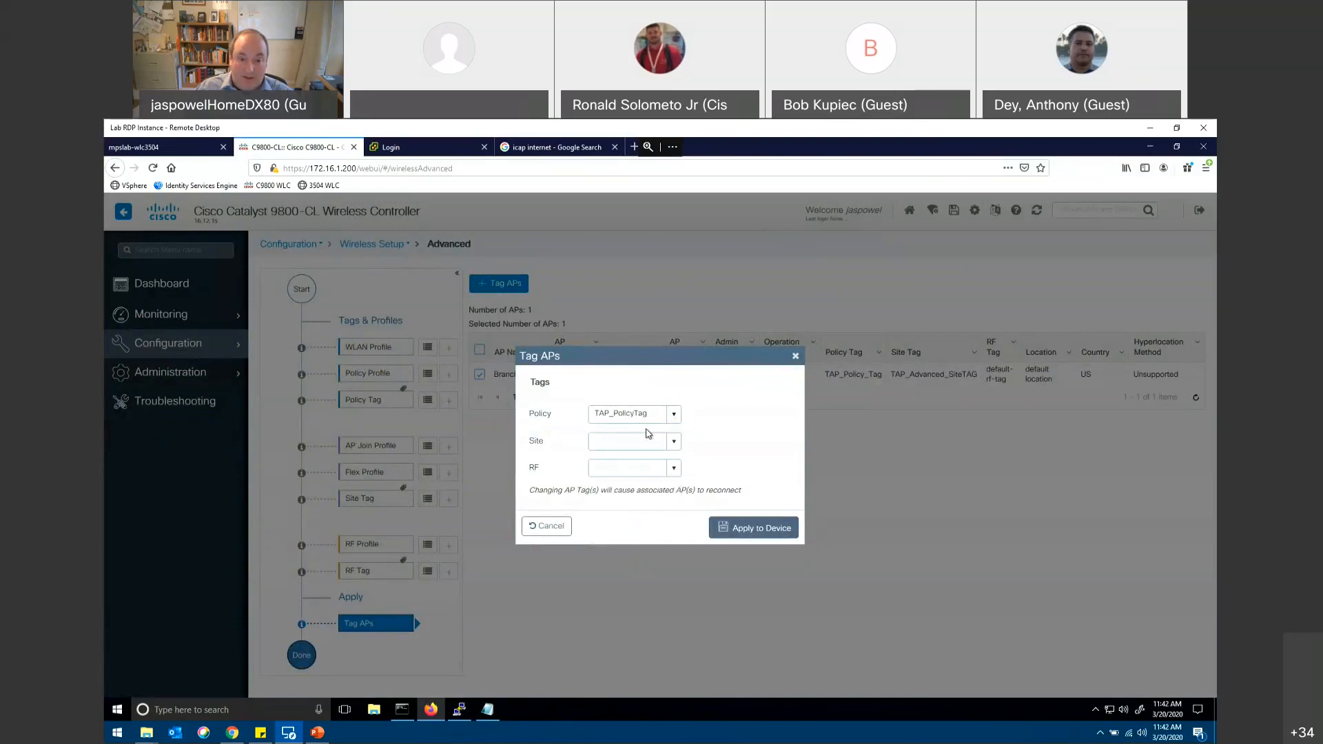
click(674, 440)
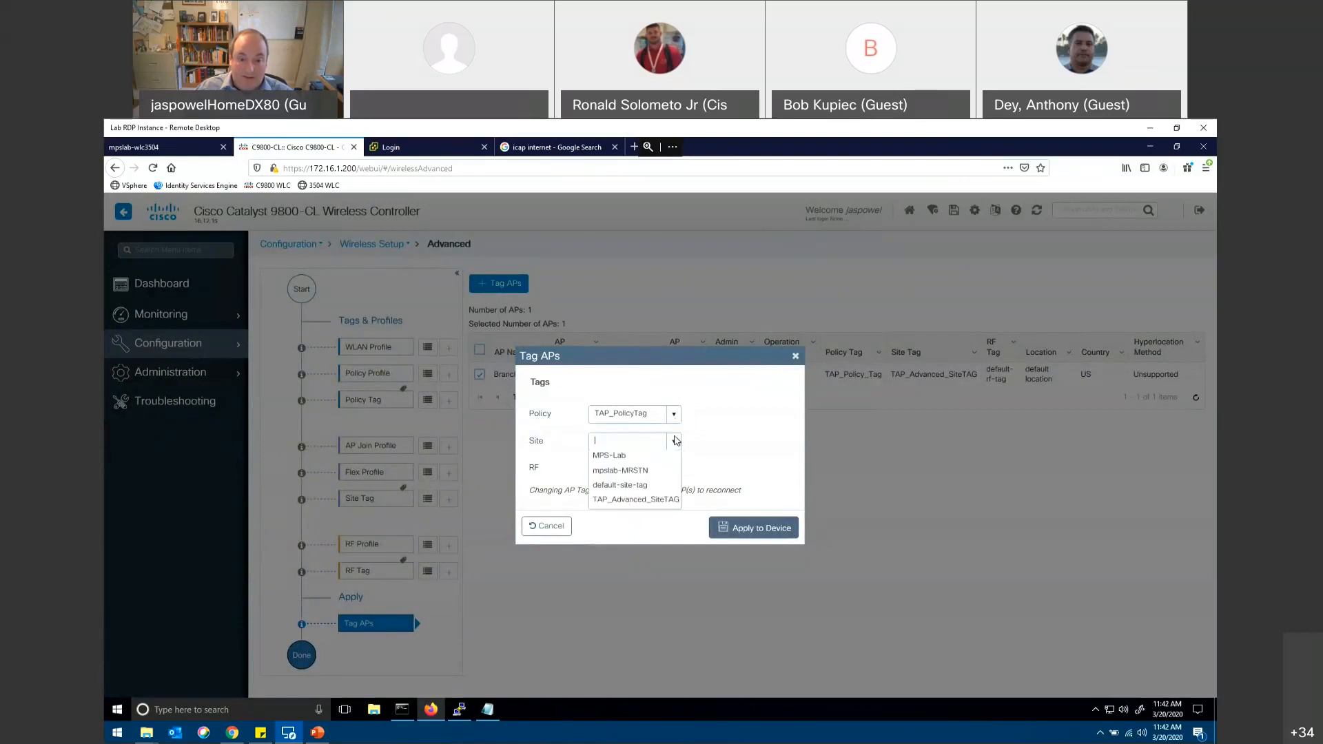
click(611, 502)
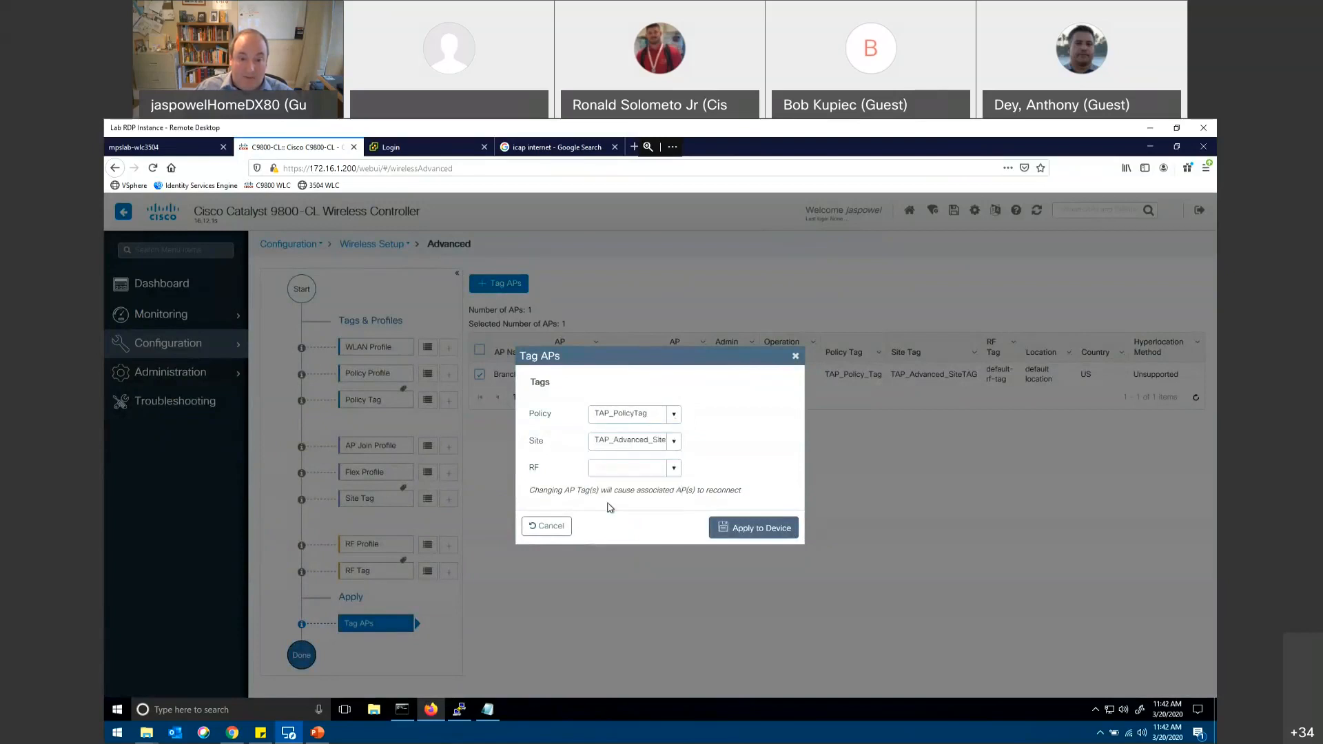
click(675, 468)
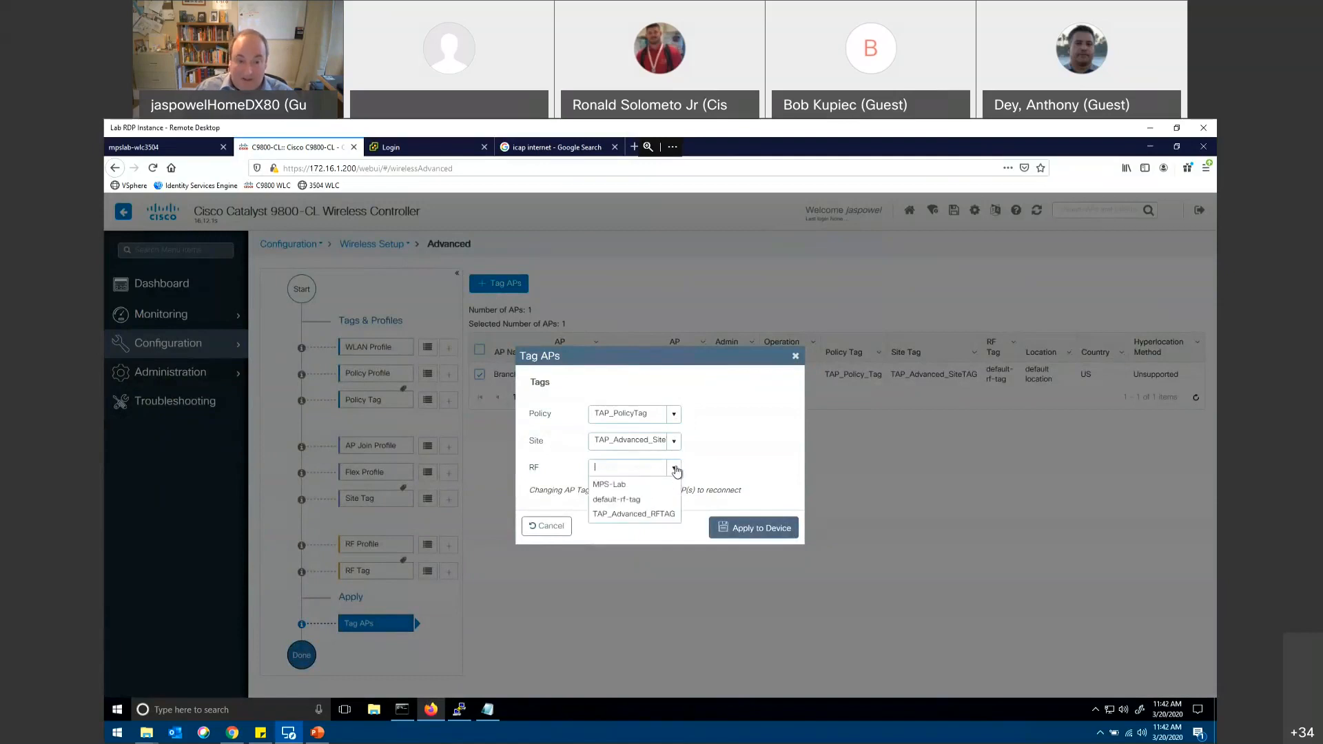
click(624, 514)
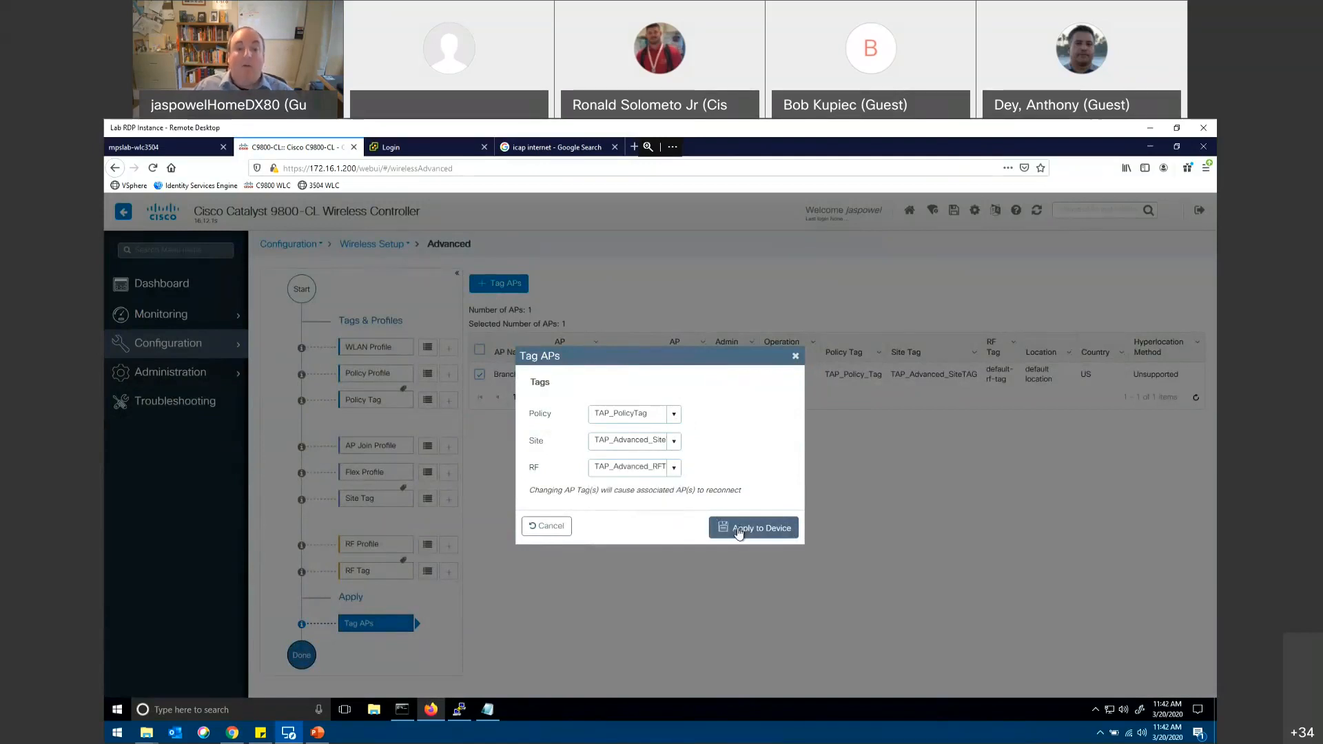
drag(701, 354, 608, 340)
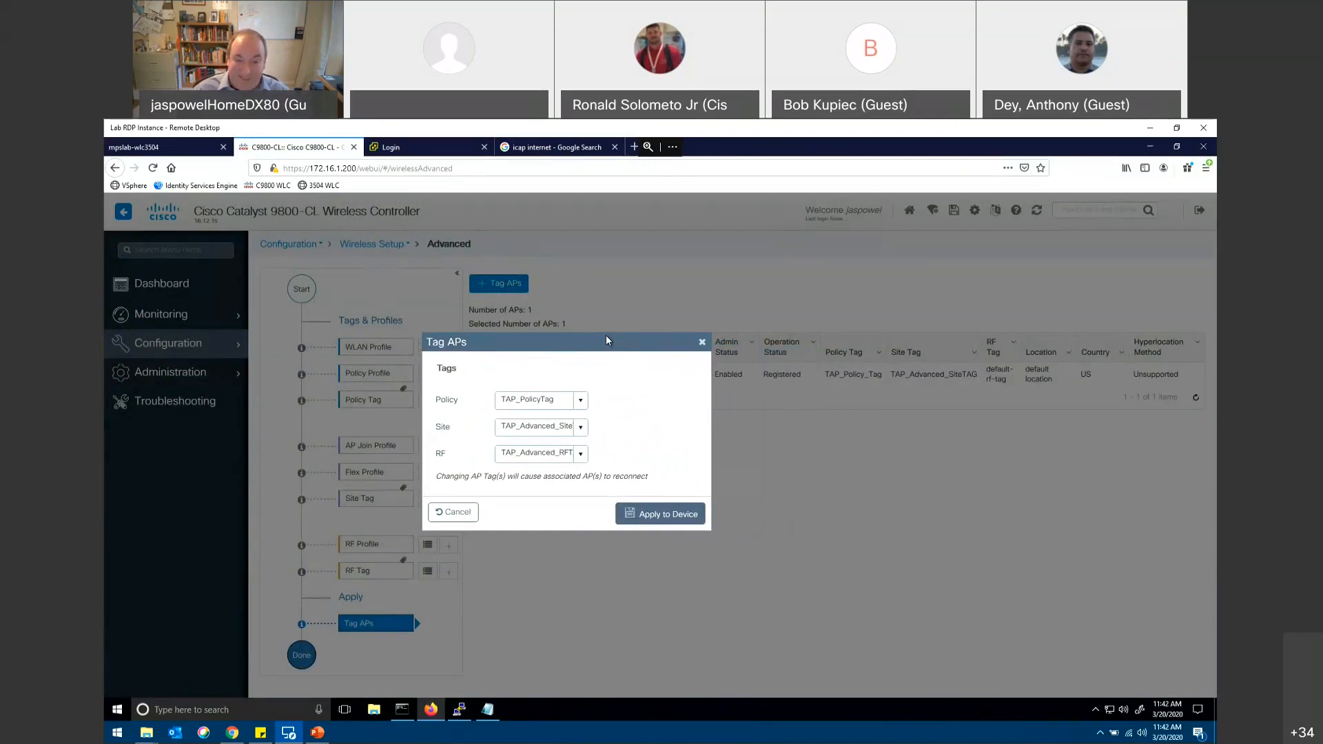
drag(604, 336, 790, 436)
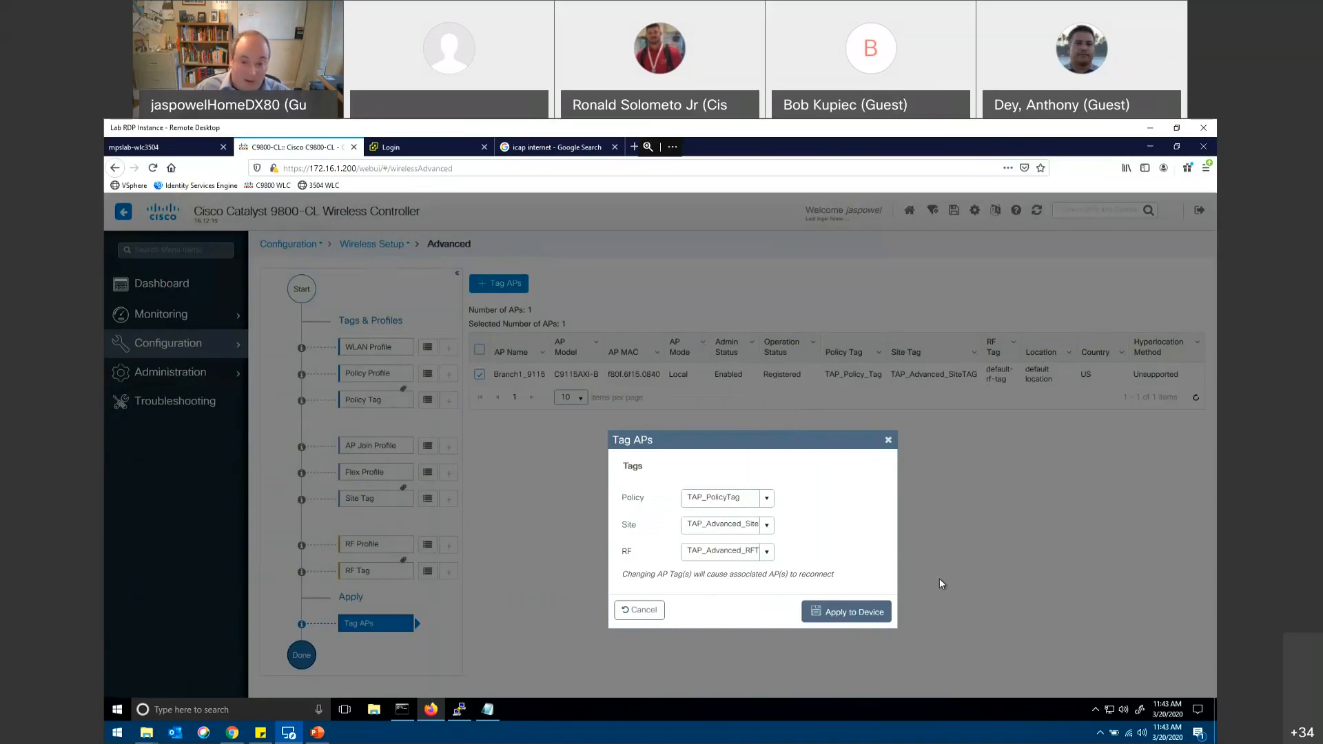
click(888, 440)
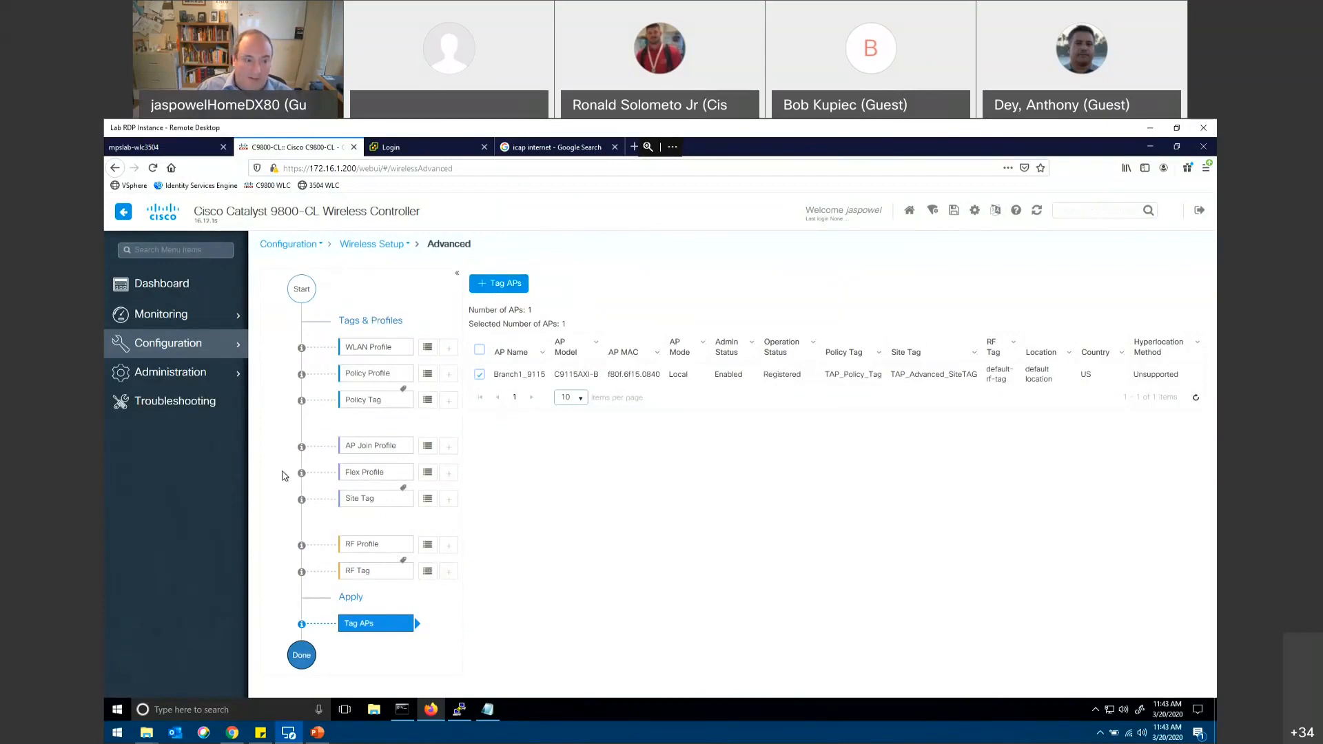
Step: Review the general, security and advanced settings of the TAP_WLAN profile in the WLANs list, and cancel the editor
click(190, 355)
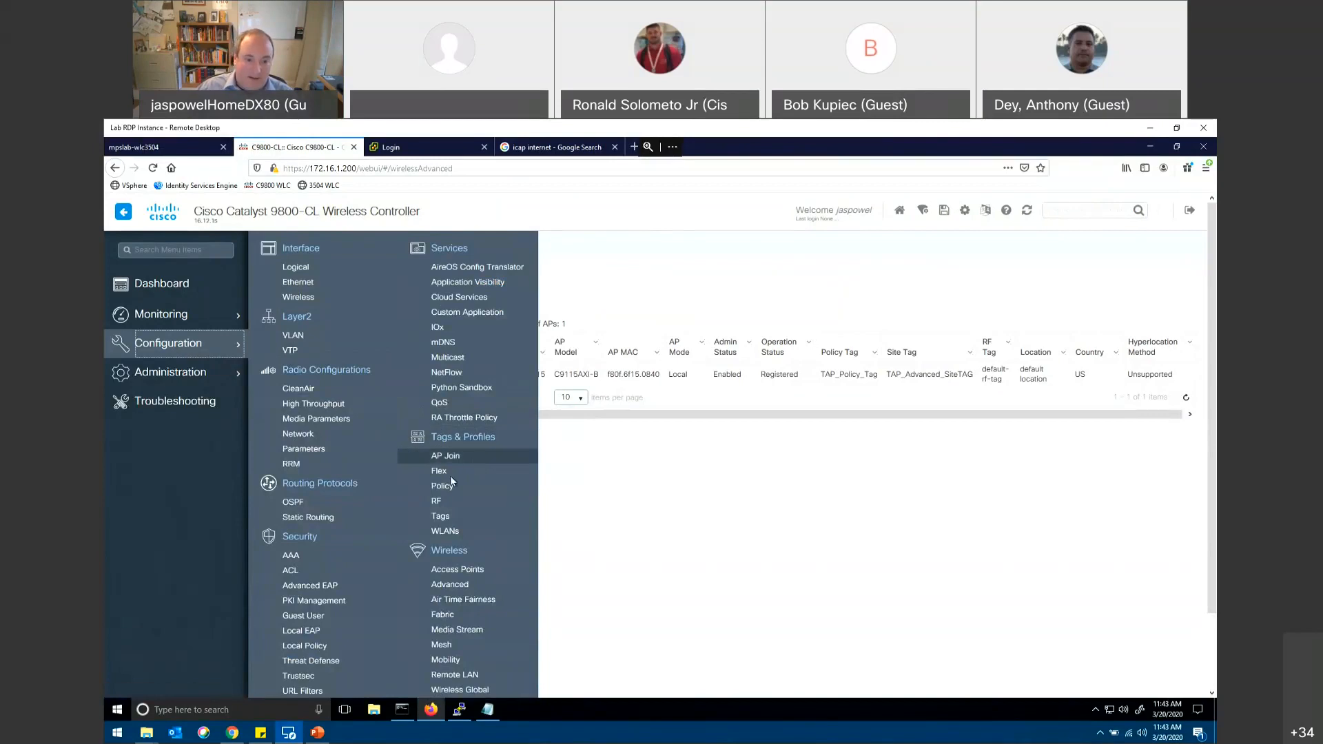
click(447, 532)
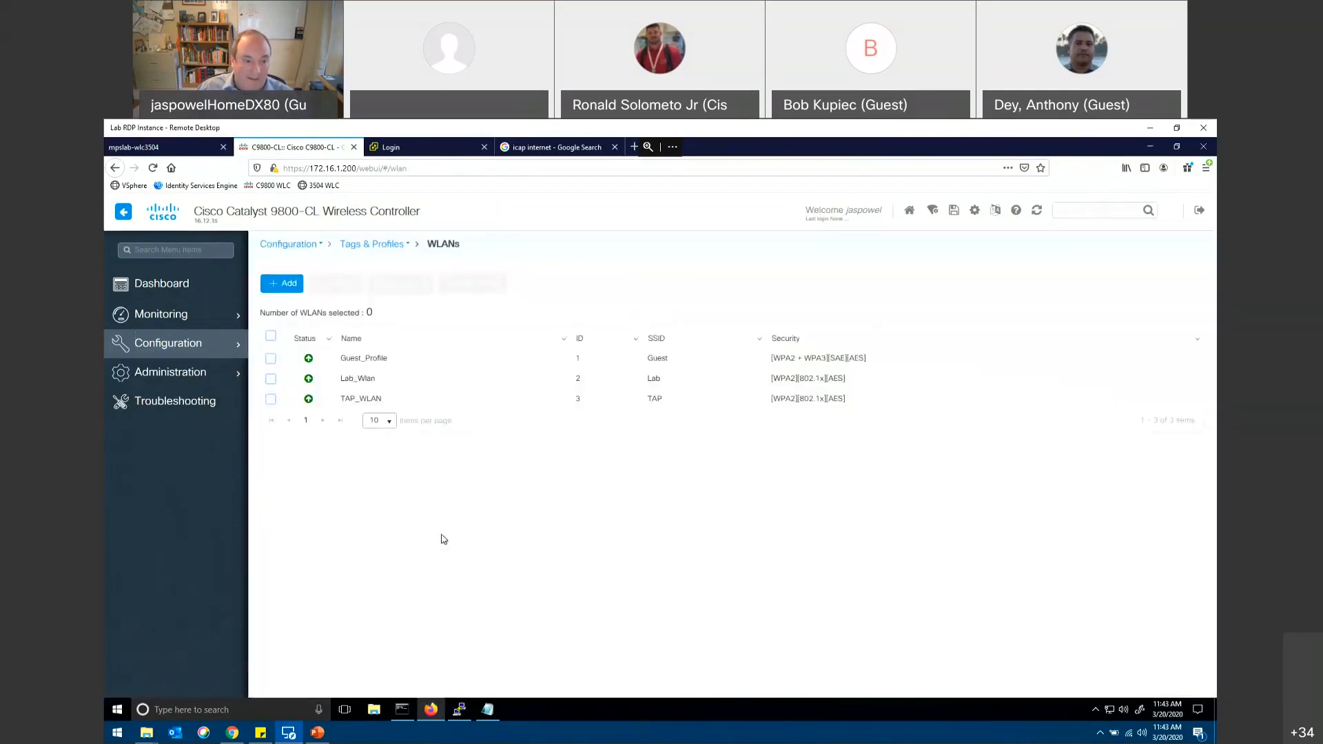
click(218, 350)
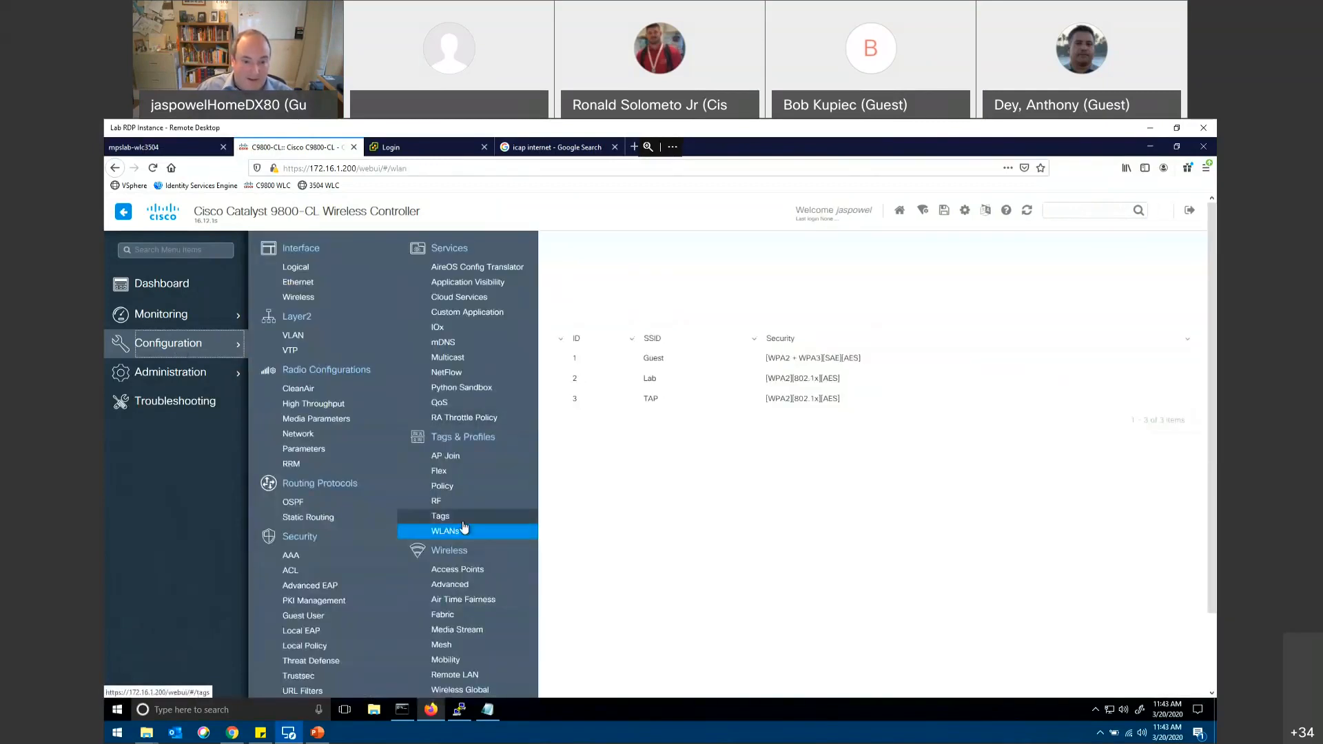
click(442, 532)
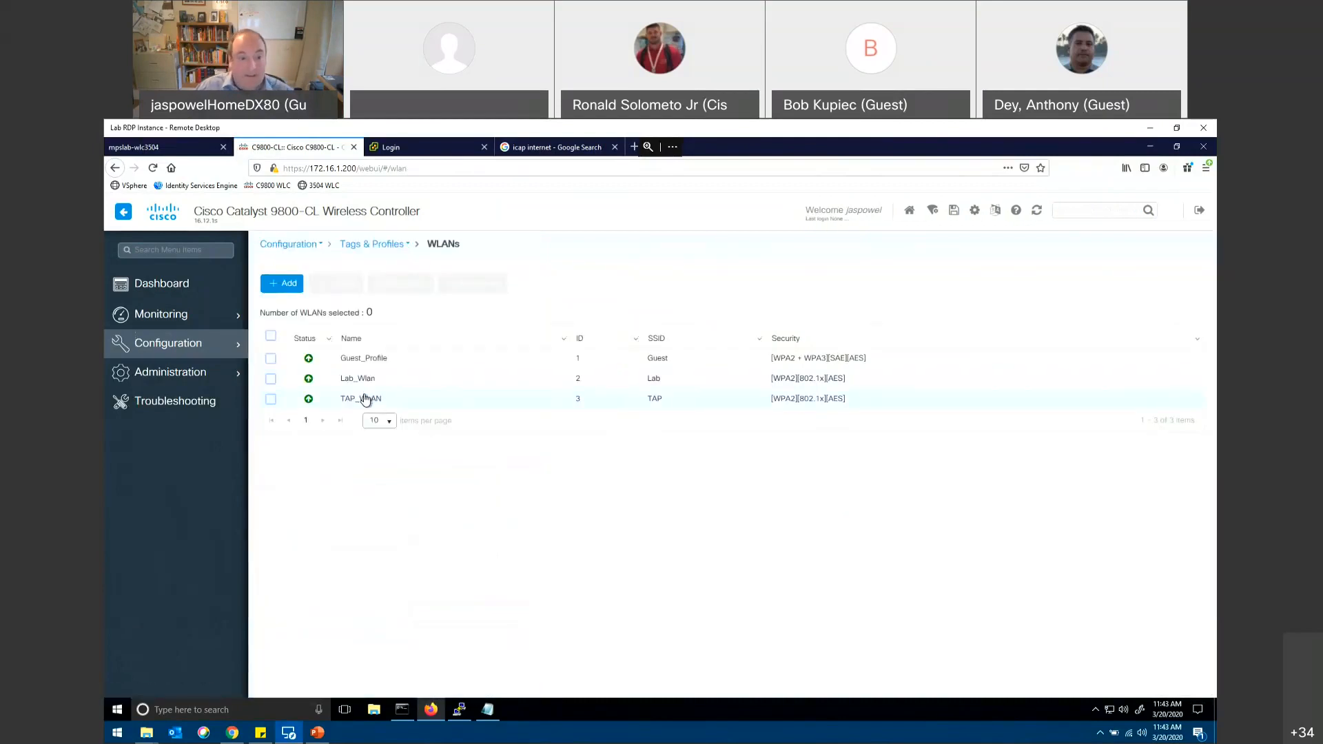
click(364, 398)
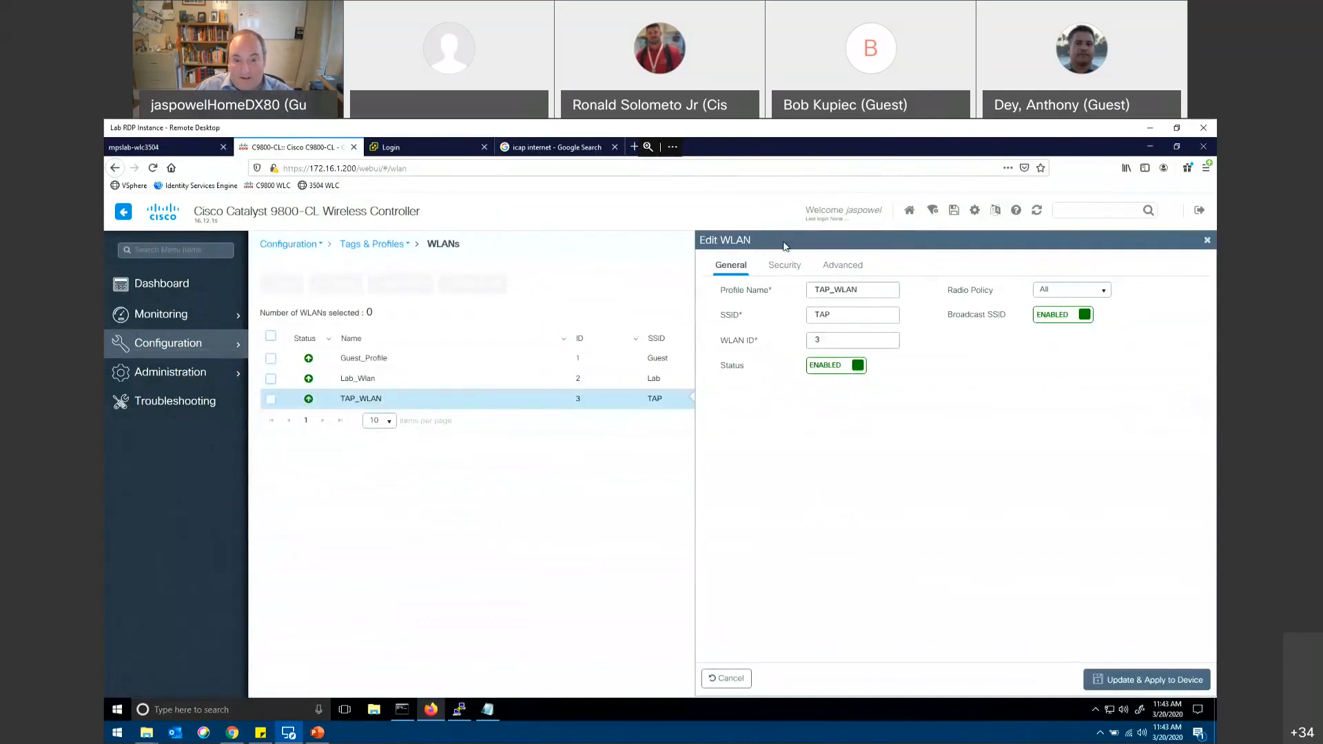
click(781, 265)
click(837, 265)
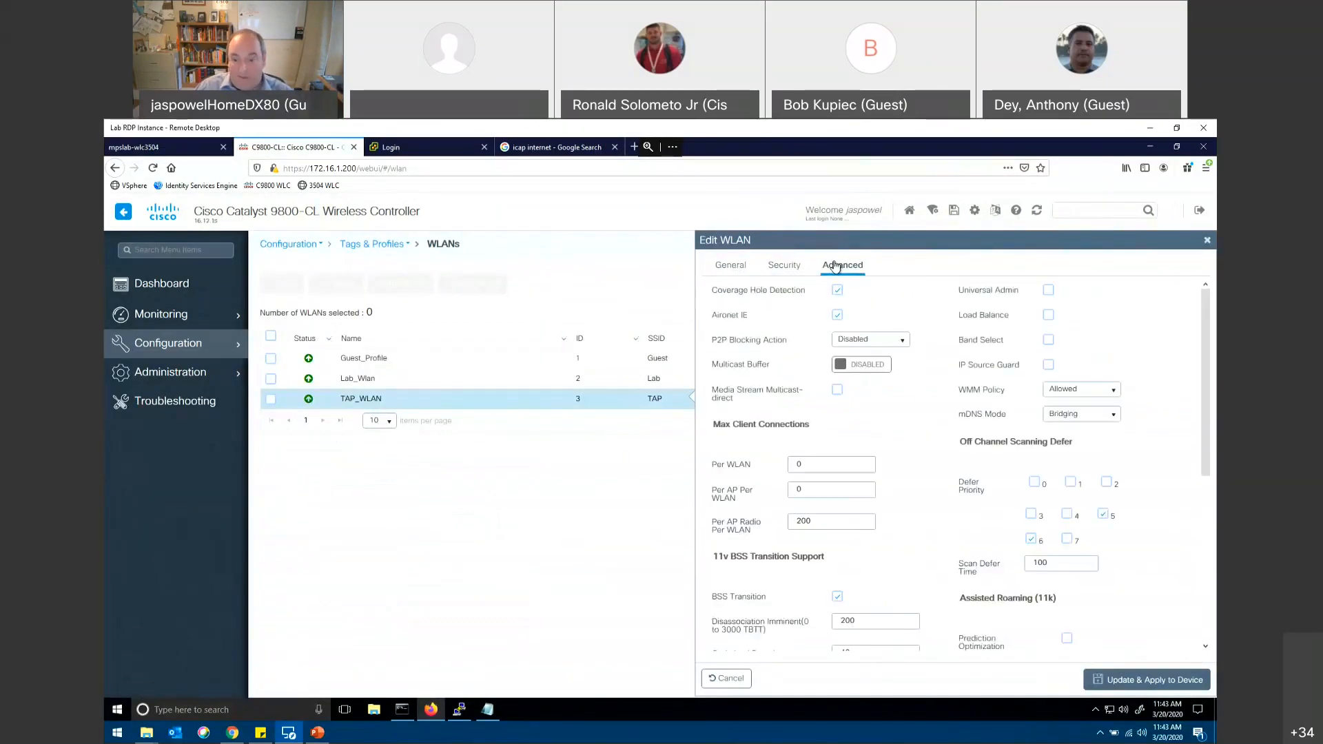
click(725, 679)
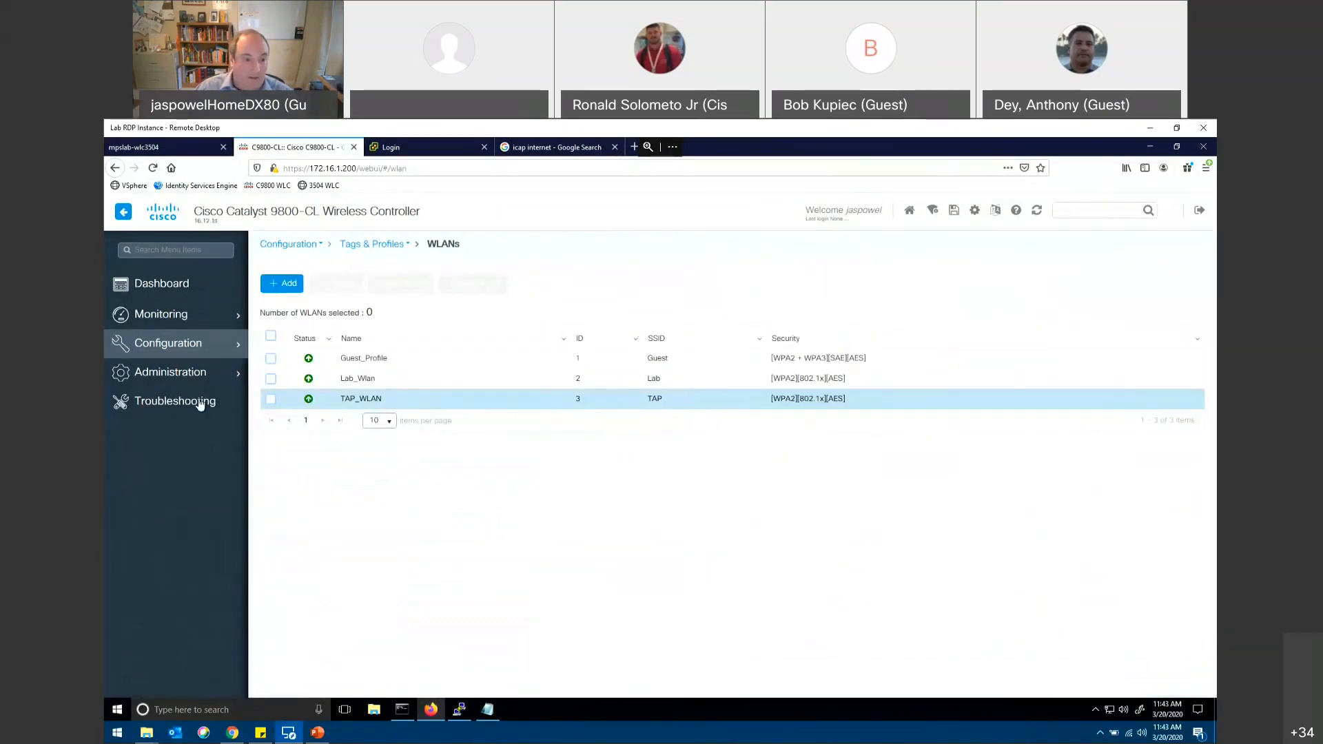
click(151, 350)
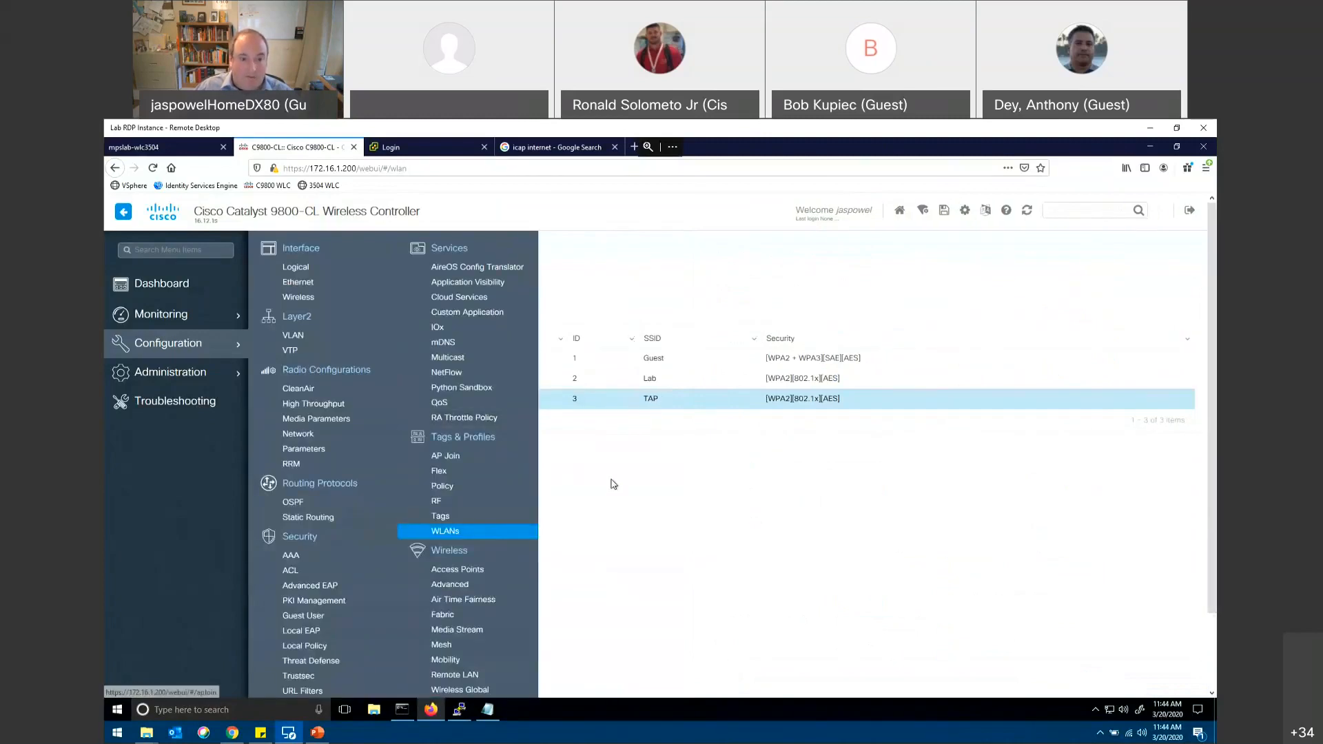
click(608, 480)
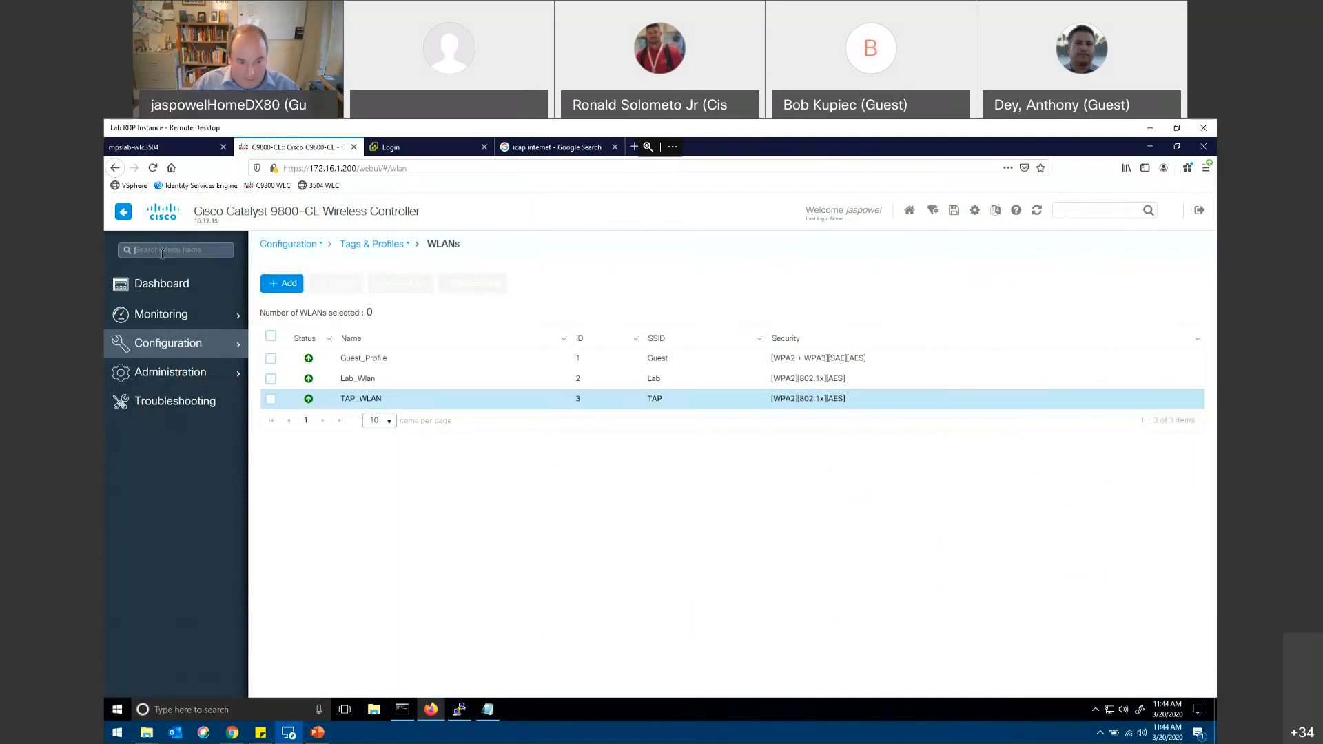
click(176, 349)
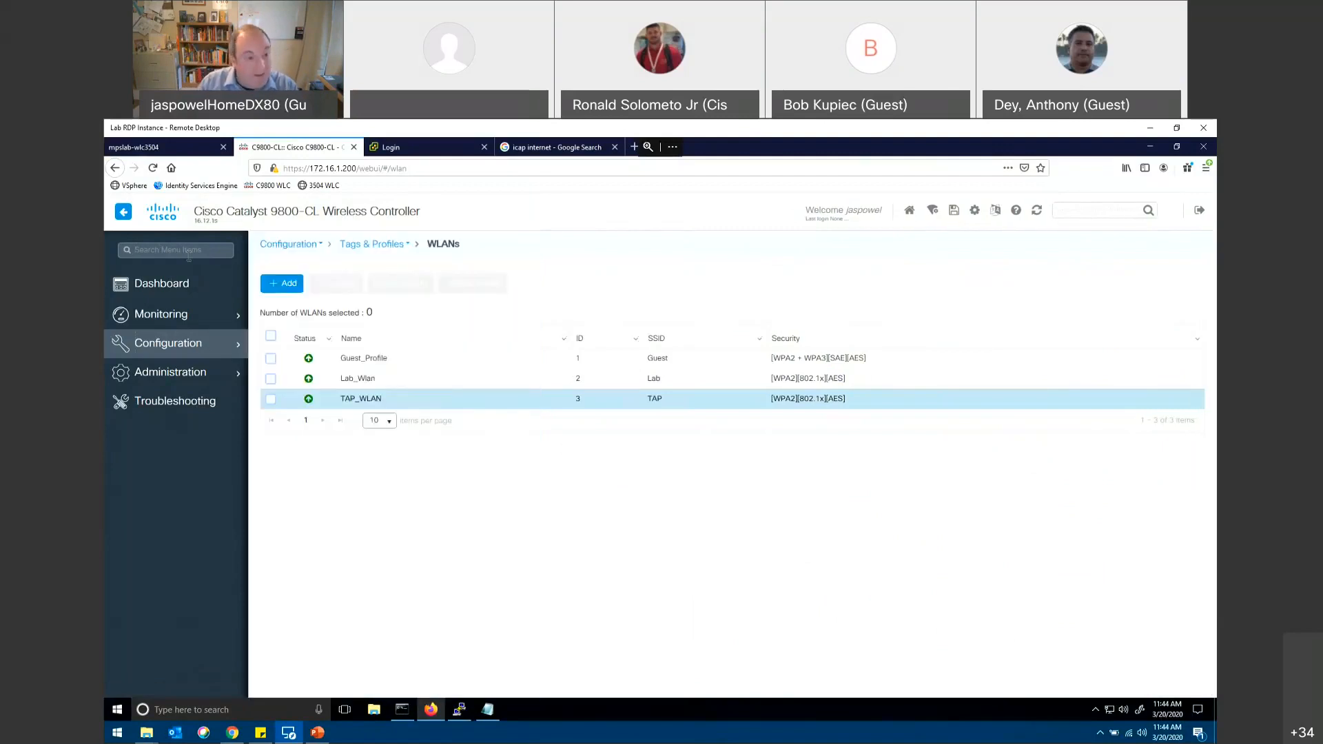
Step: Search the navigation for "application" and view the Application Visibility configuration page with its available and enabled policy profiles
click(189, 252)
text(application)
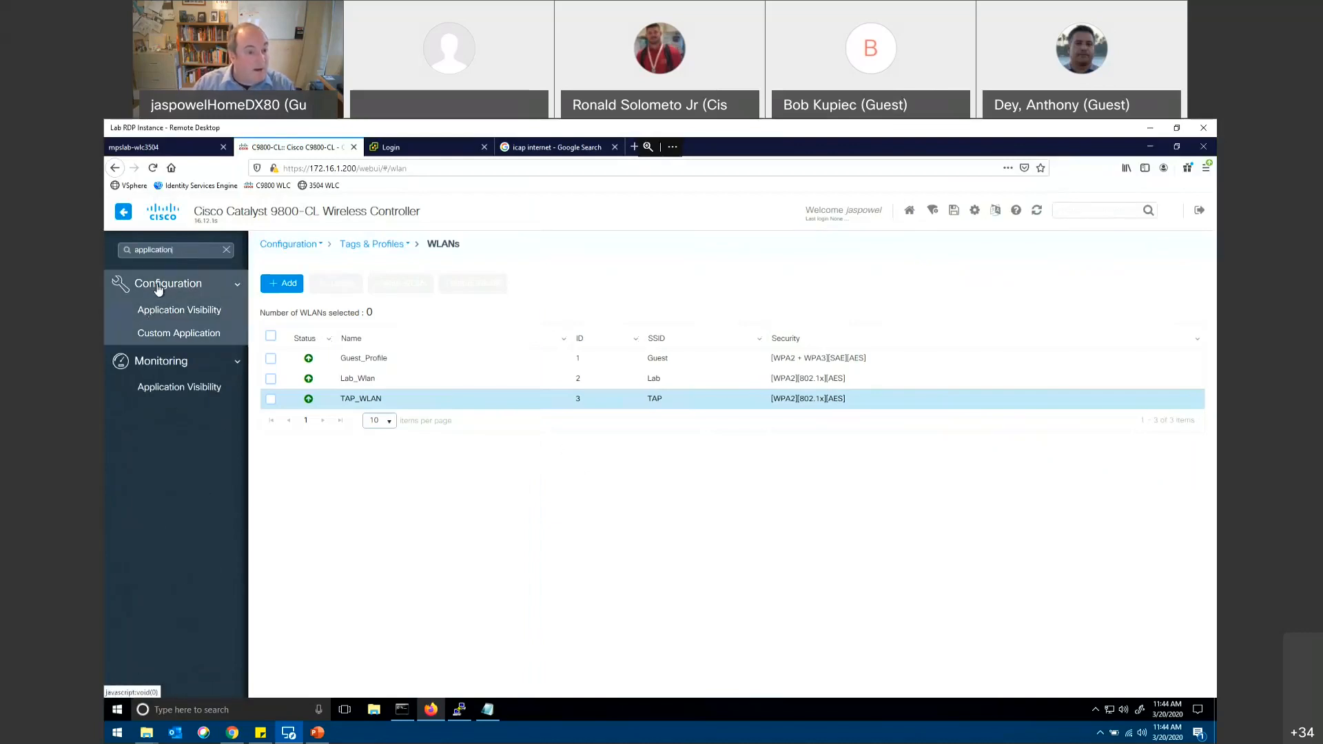
click(164, 313)
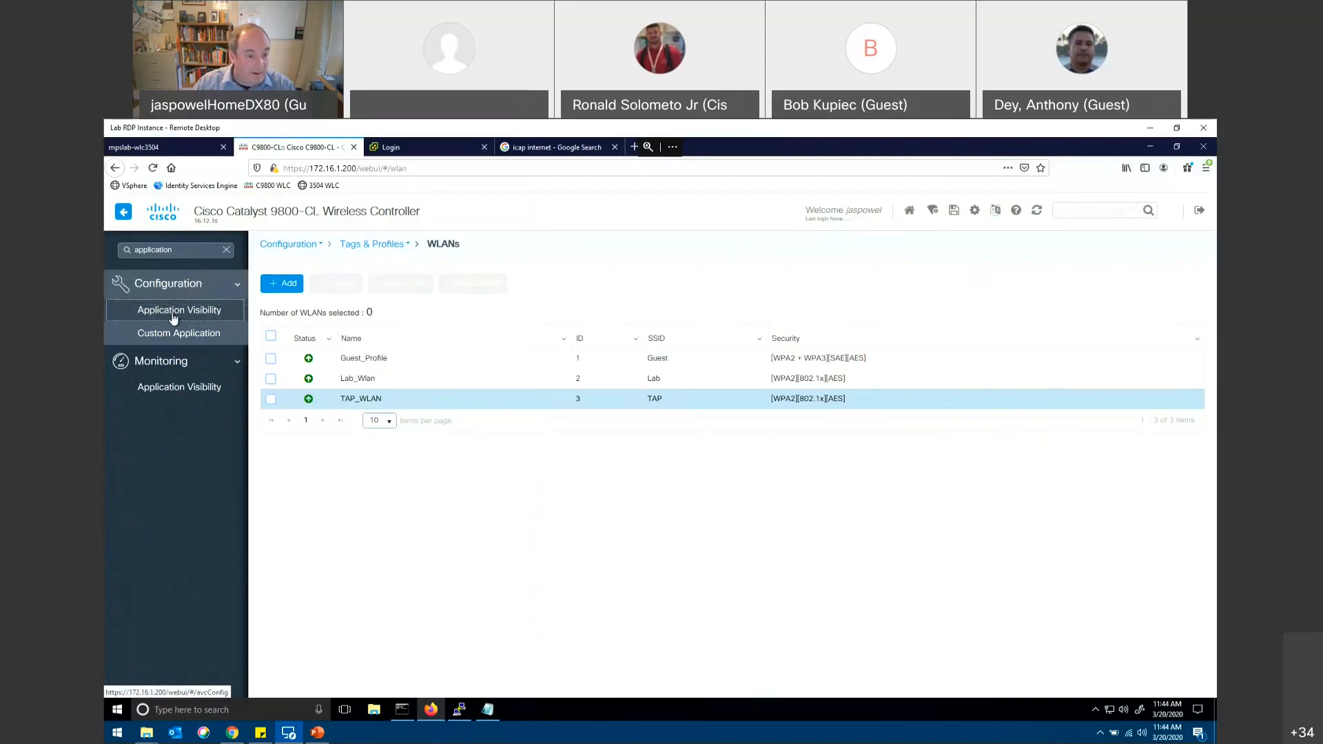
click(174, 316)
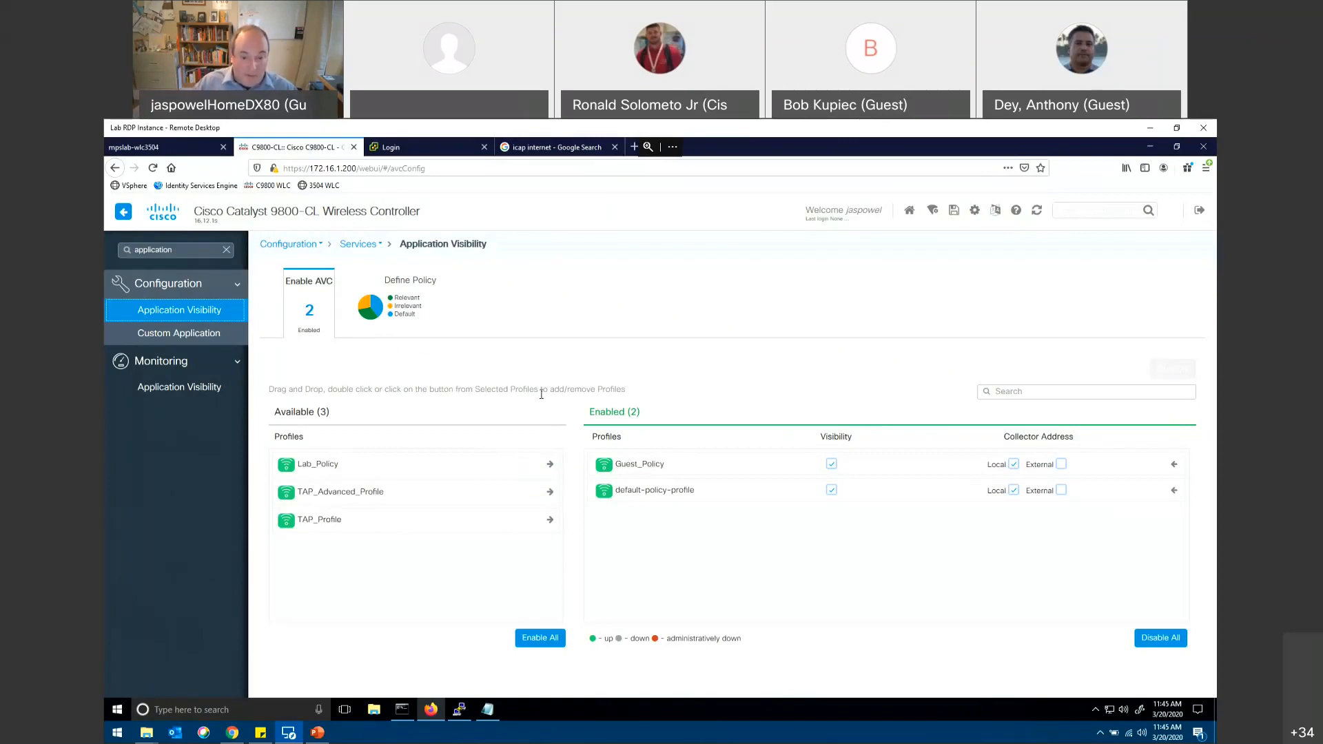
Step: View the Application Visibility monitoring page for clients, with SSID as the source type
click(183, 363)
click(182, 390)
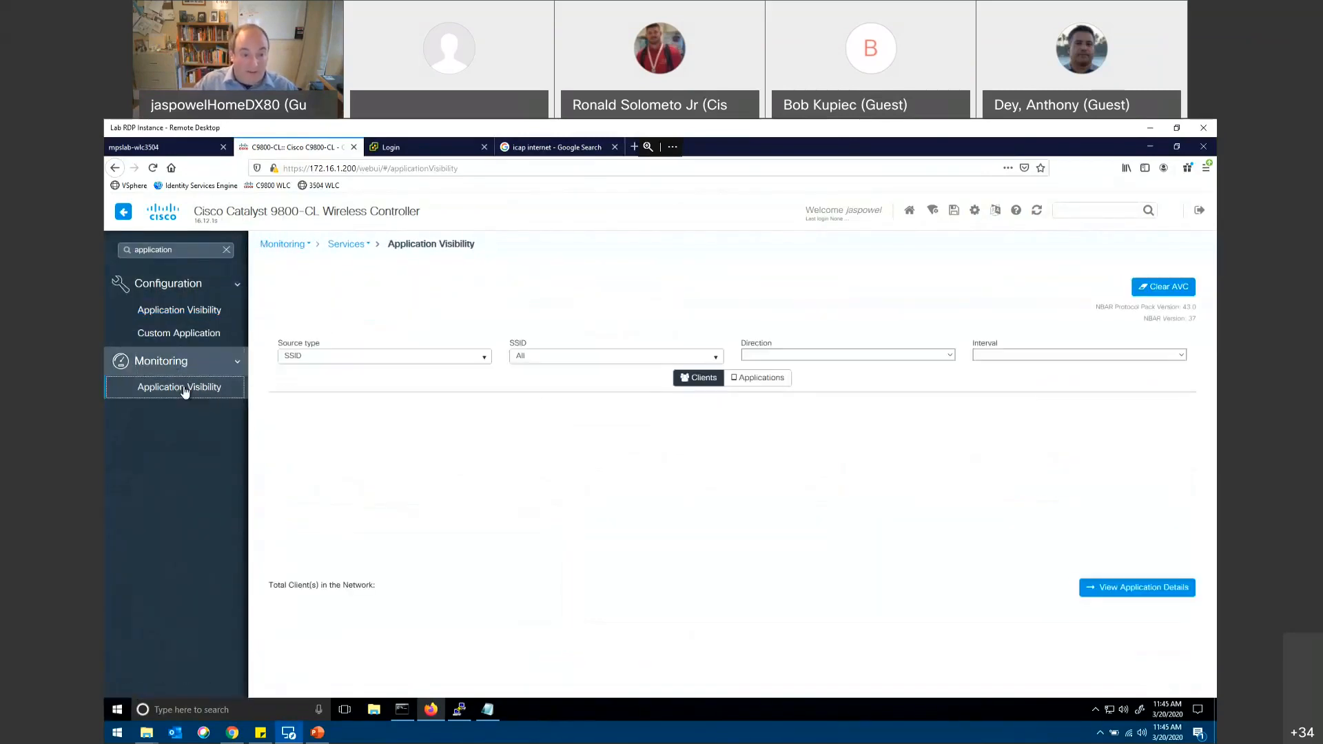
click(482, 356)
click(408, 372)
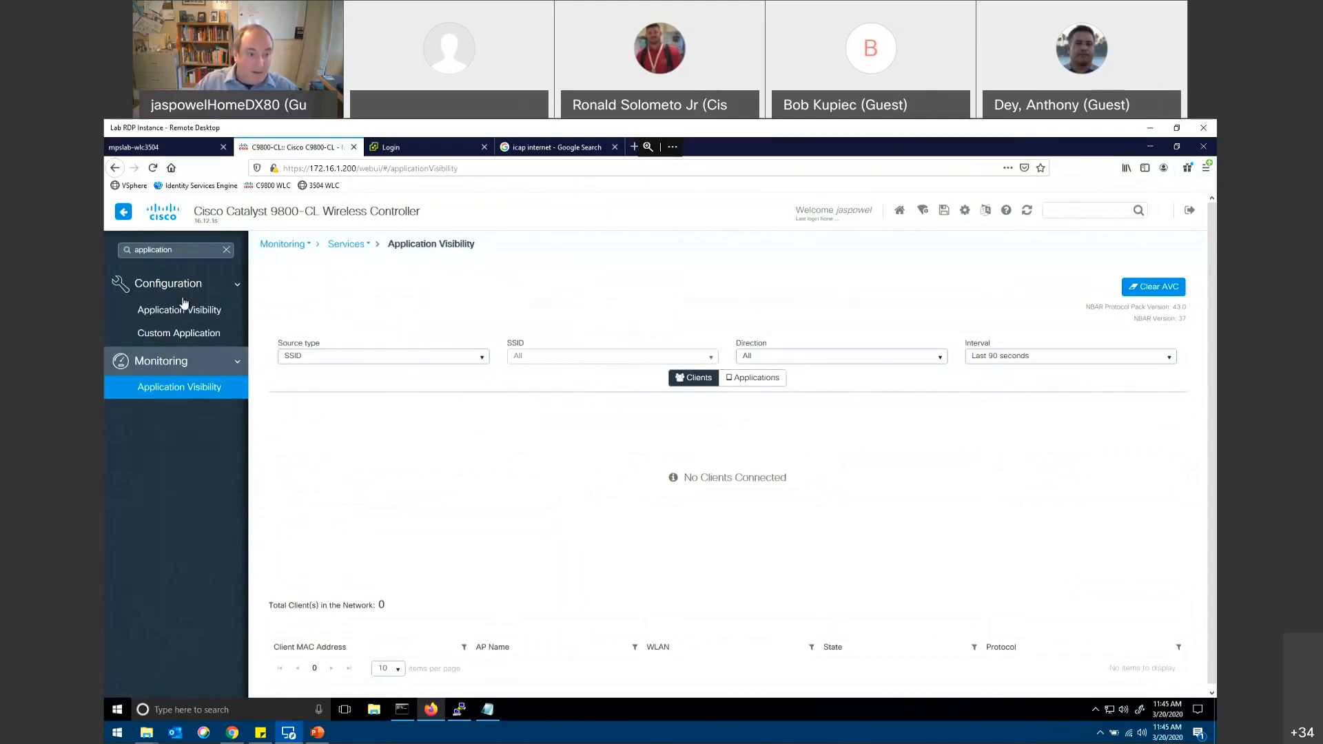
Step: Clear the navigation search and examine the RADIUS servers, RADIUS server groups and TACACS+ server groups in the AAA security settings
click(228, 251)
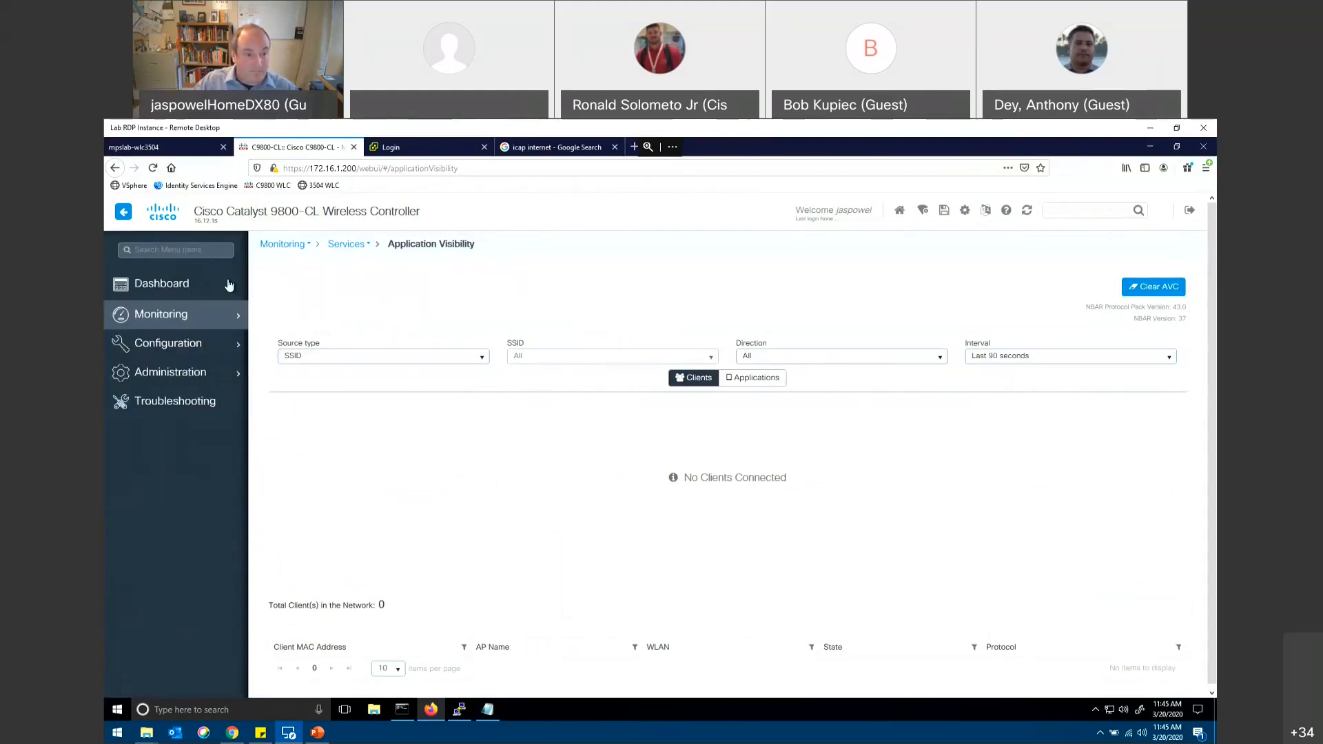
click(199, 351)
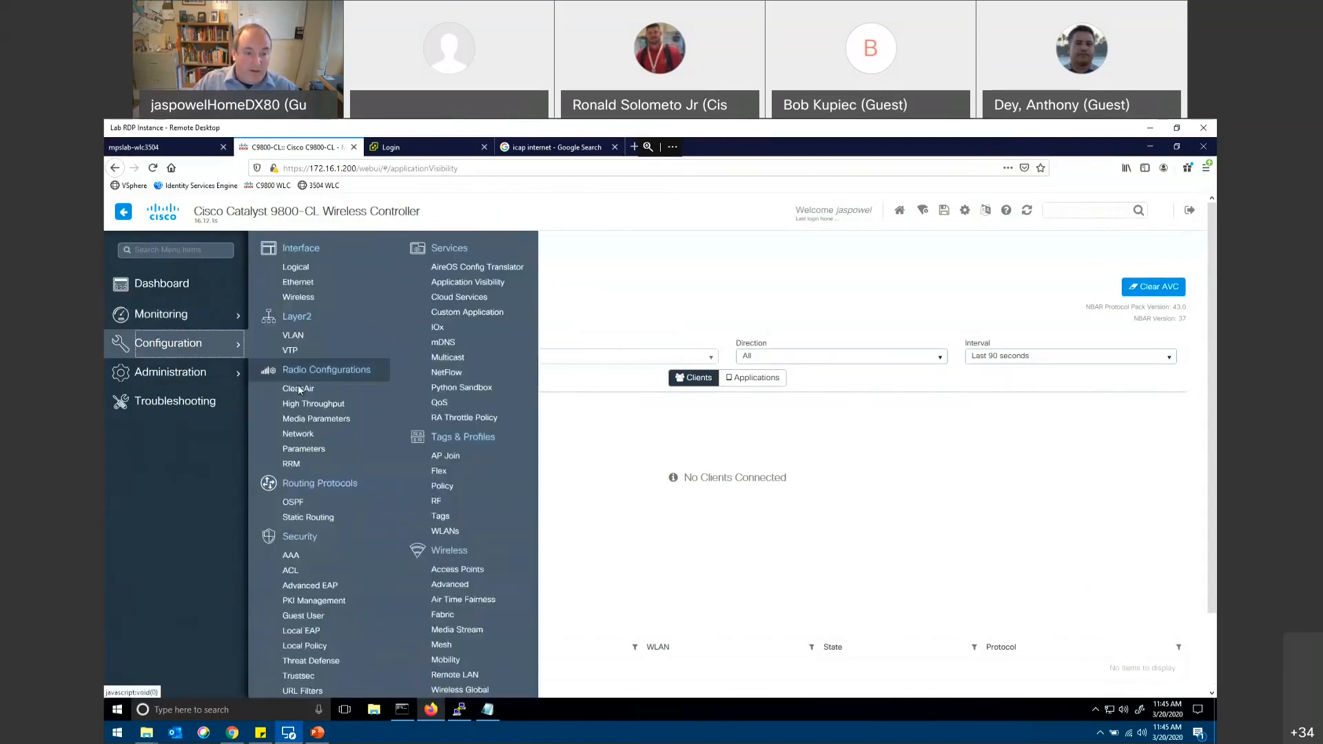
click(293, 556)
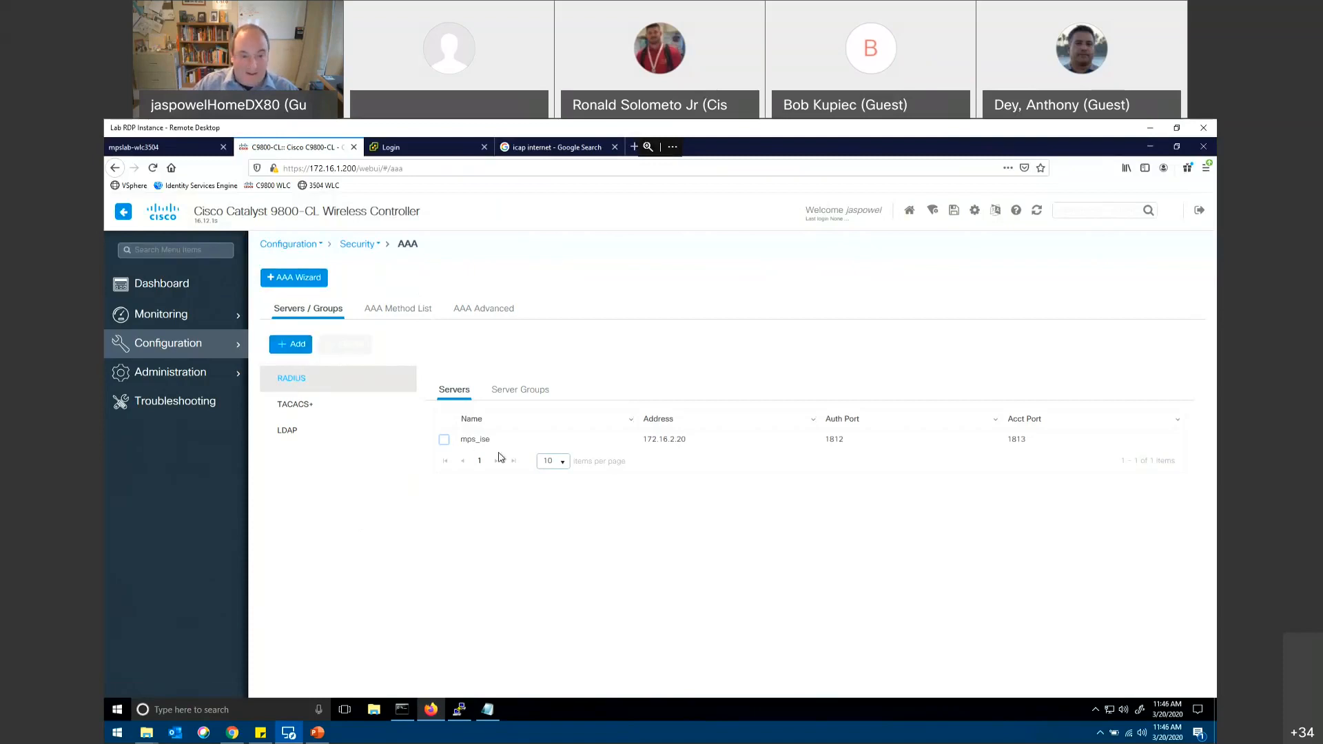
click(520, 393)
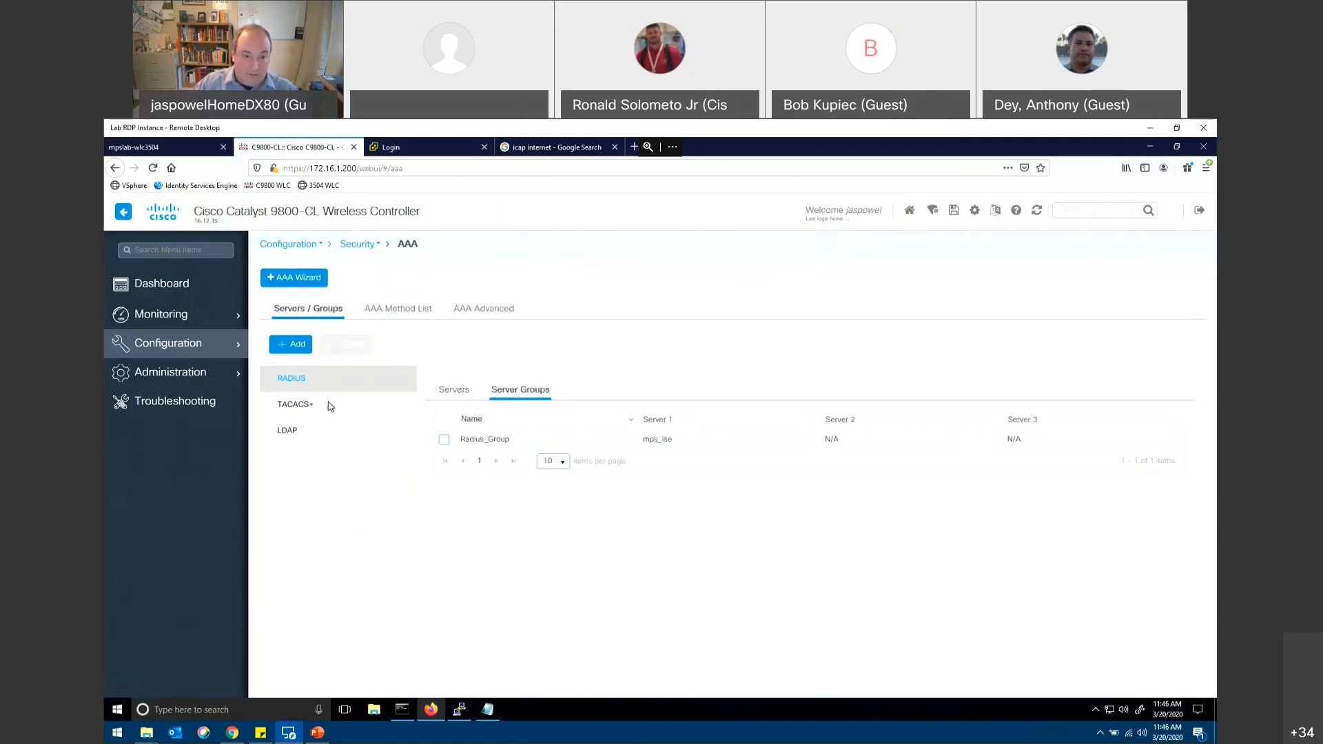
click(308, 406)
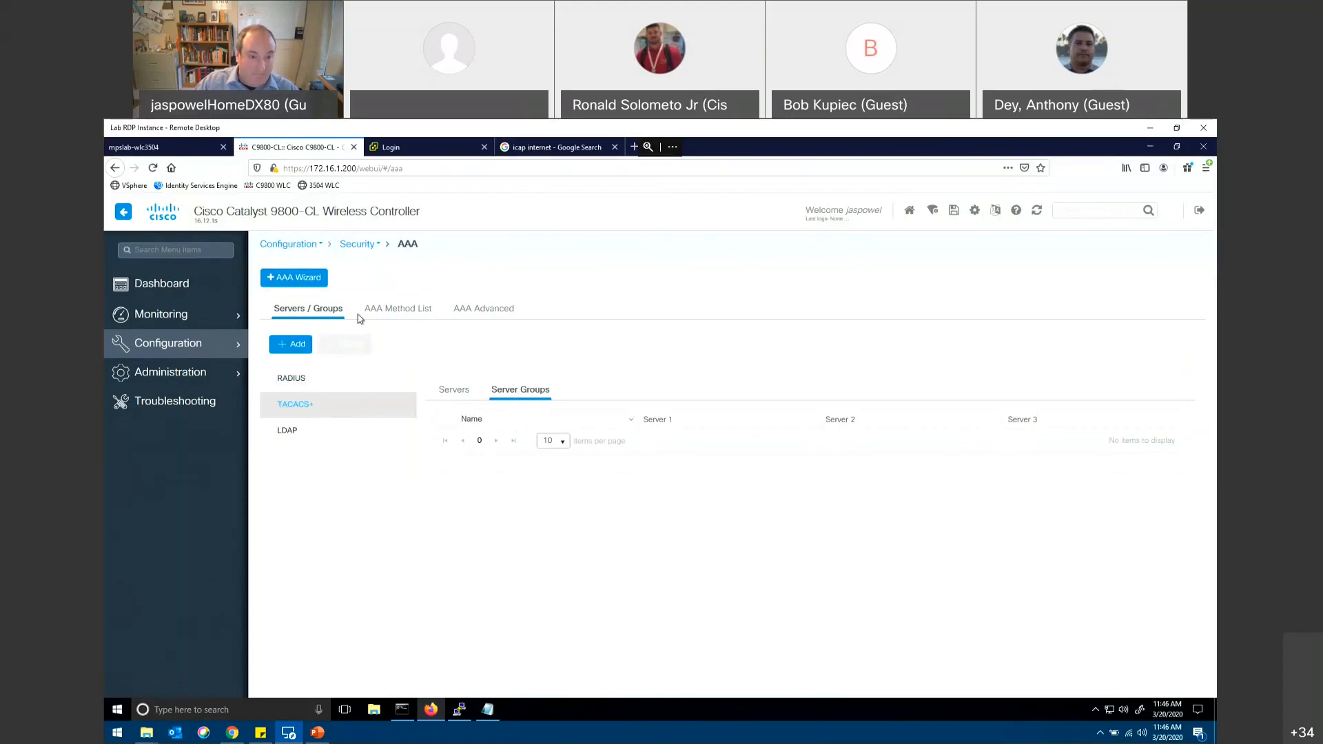
Step: Review the radAuthE and Client_Auth authentication method lists in the AAA settings, cancelling each editor
click(375, 314)
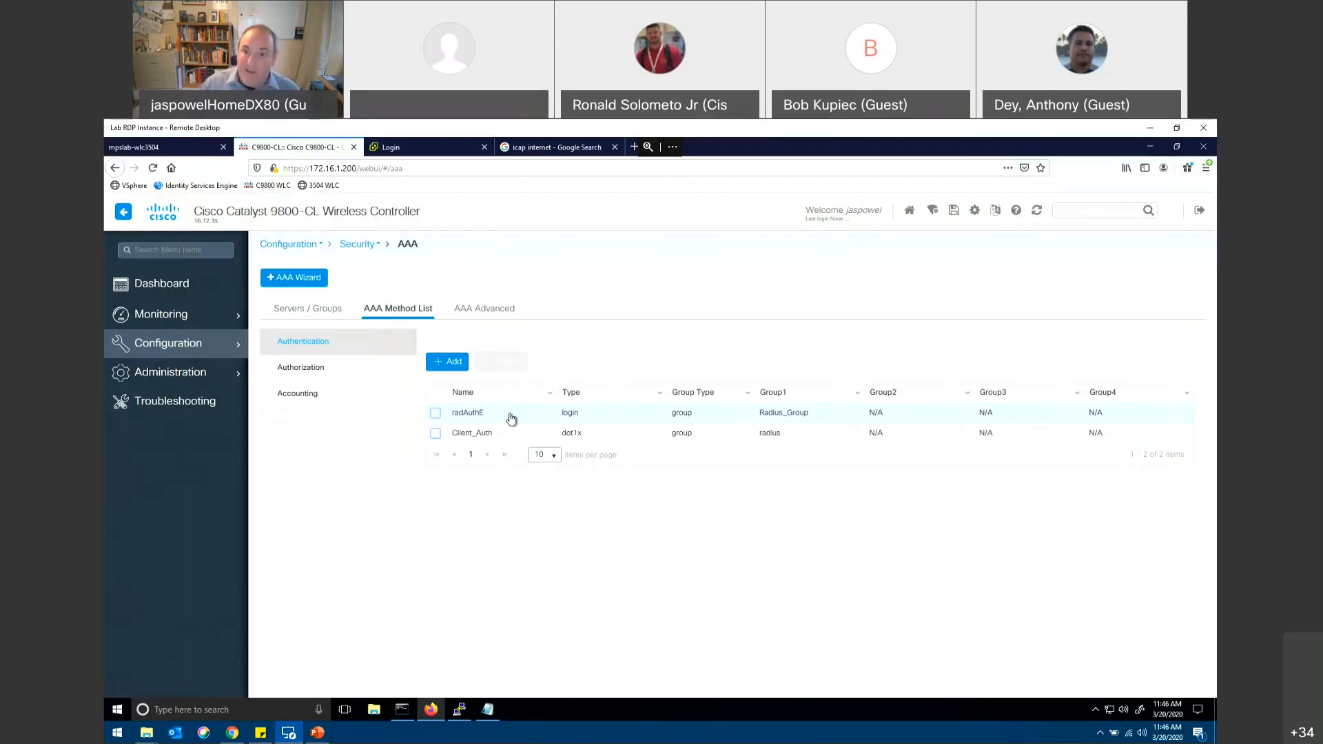
click(467, 414)
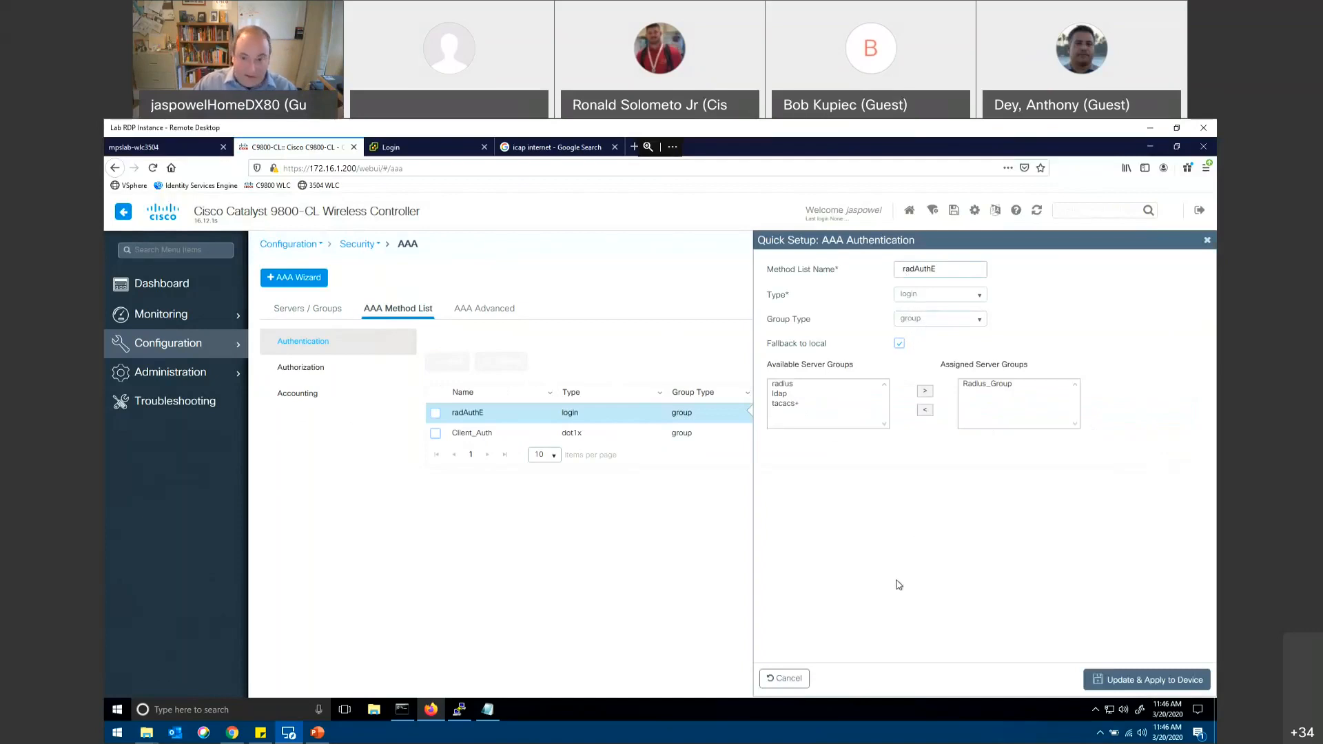
click(786, 679)
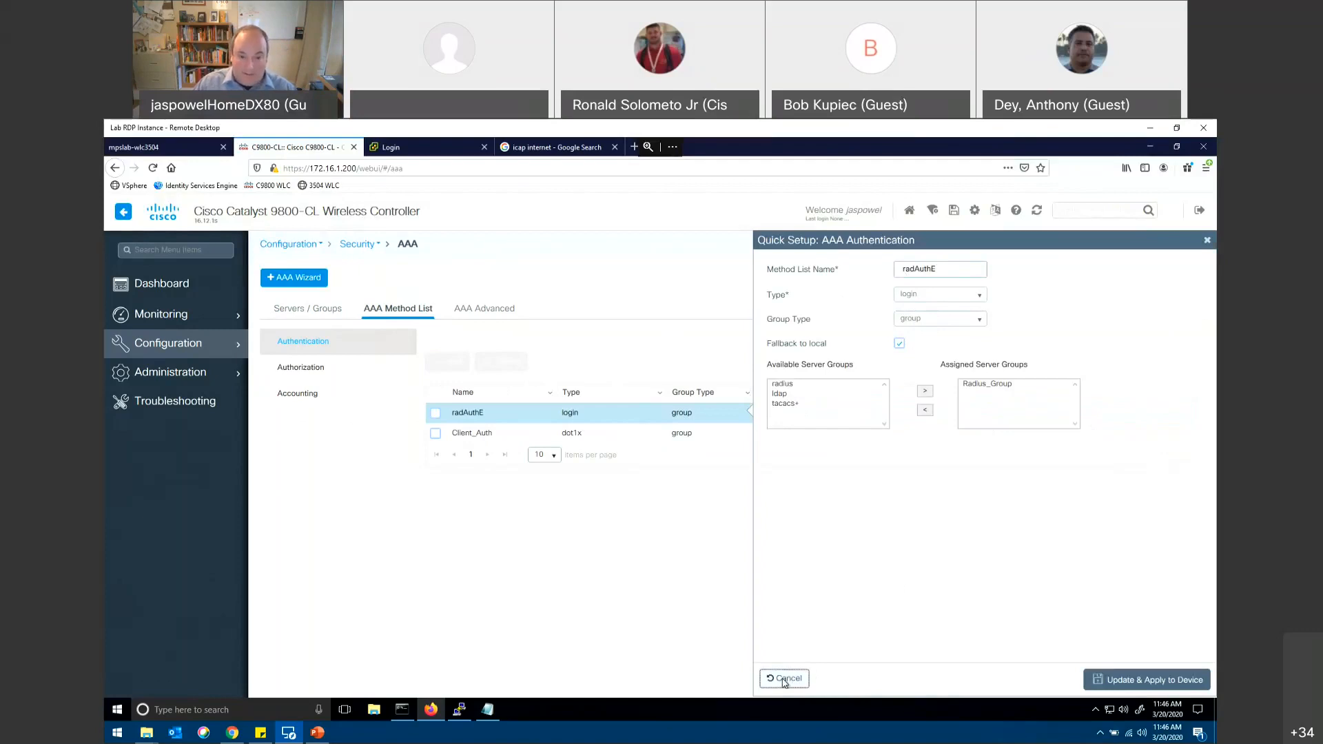
click(490, 436)
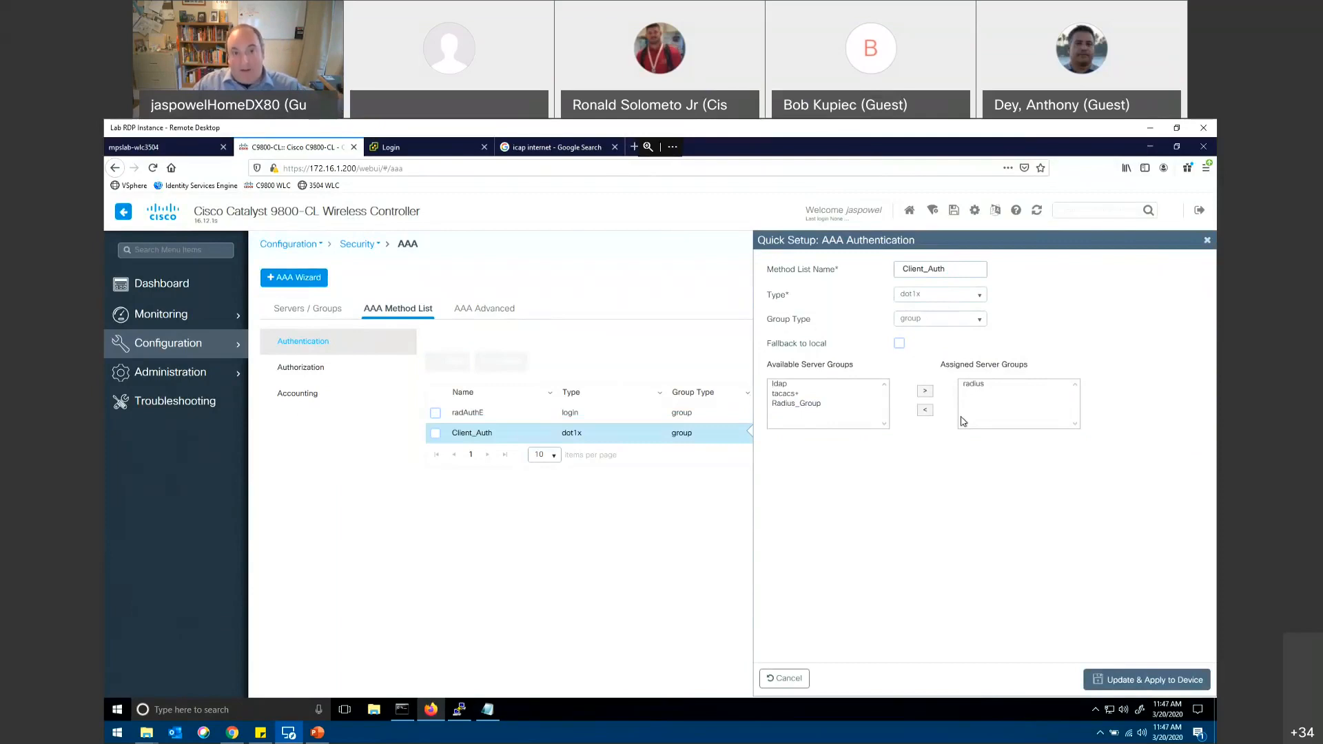
click(789, 679)
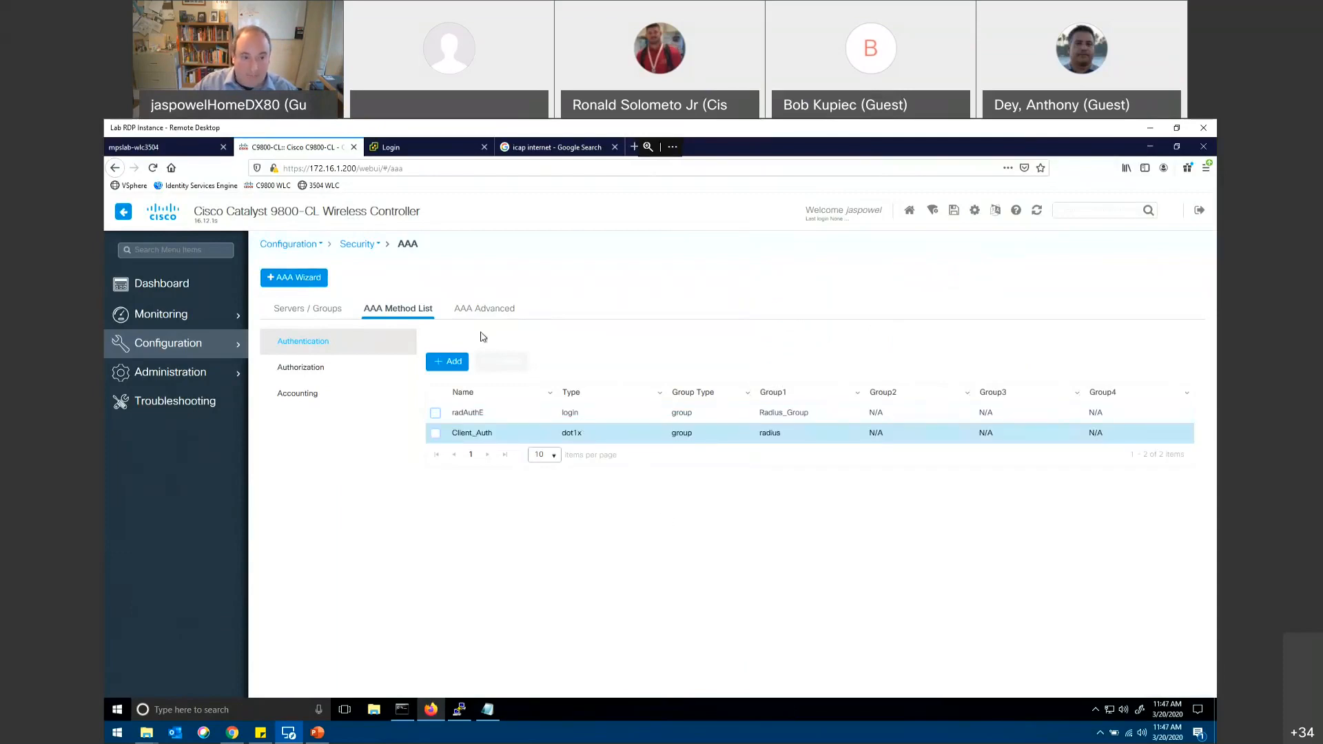
Step: Review the radAuthZ and Client_AuthZ authorization method lists, cancelling each editor without applying changes
click(299, 372)
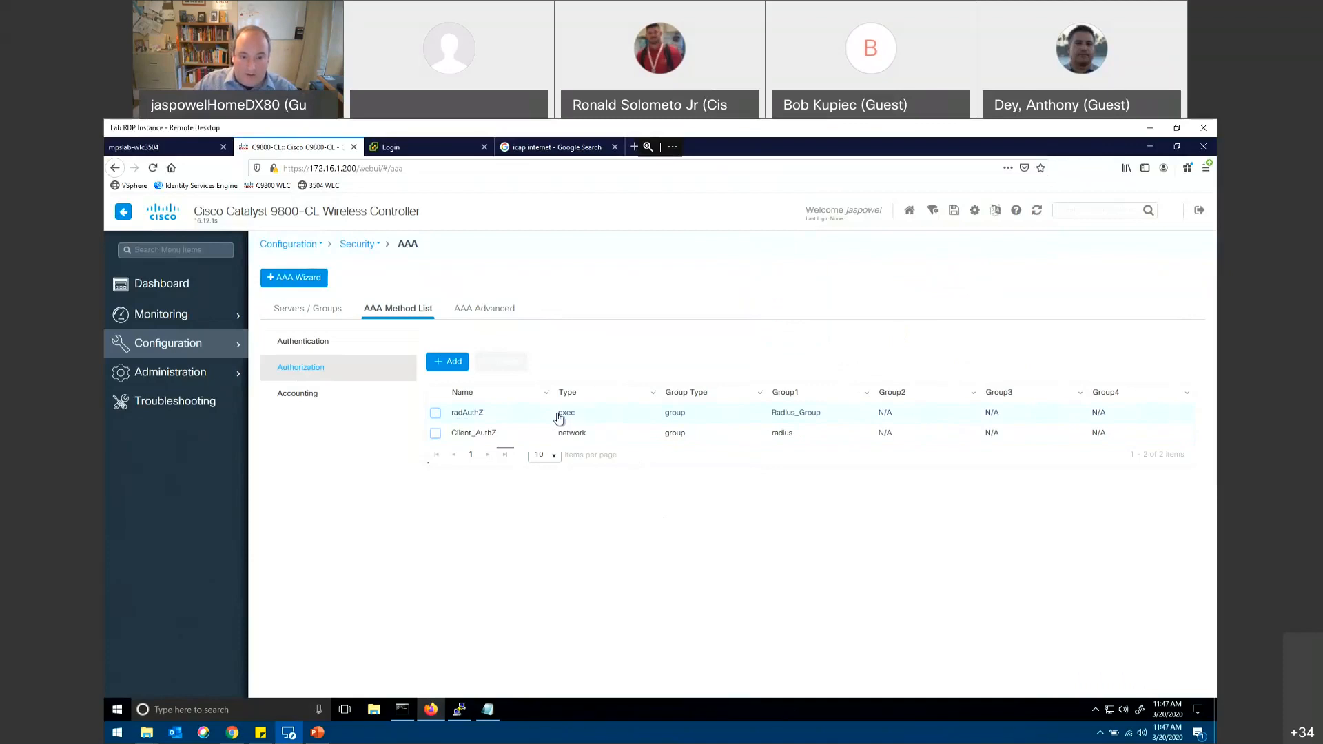
click(482, 415)
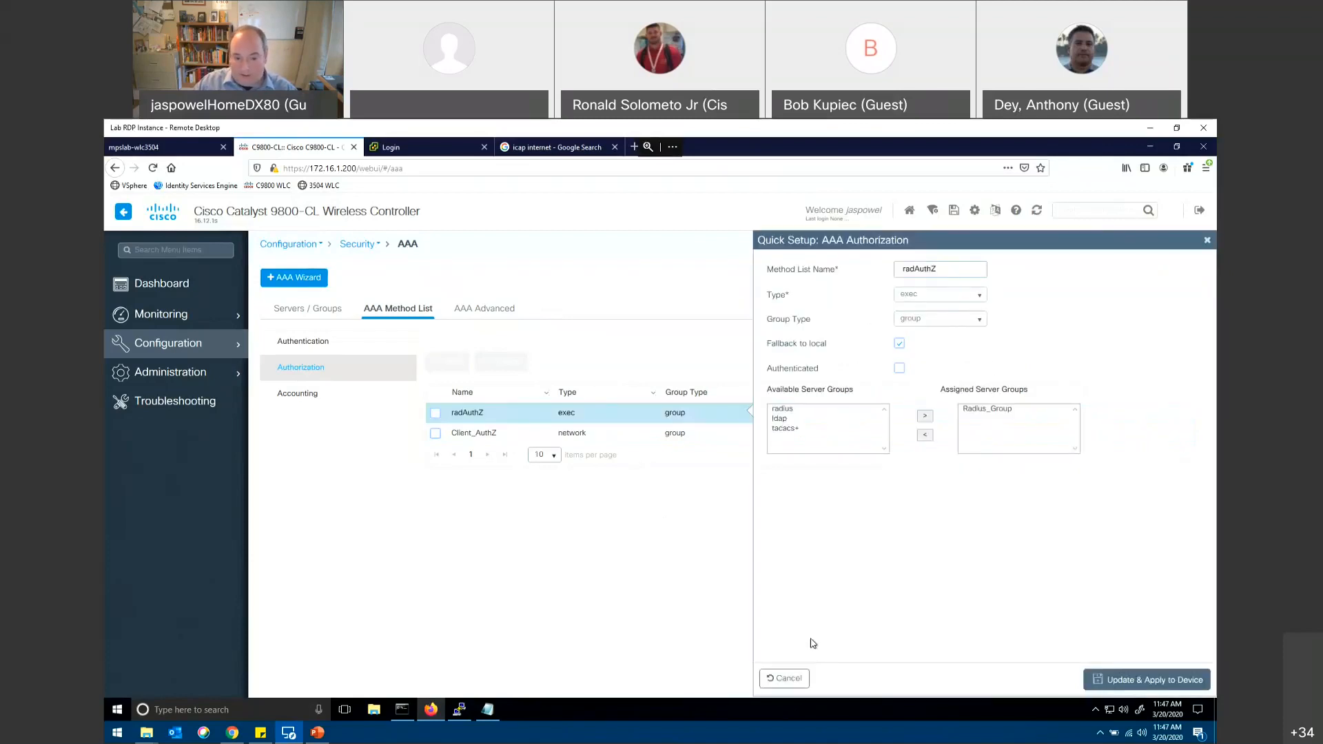
click(799, 679)
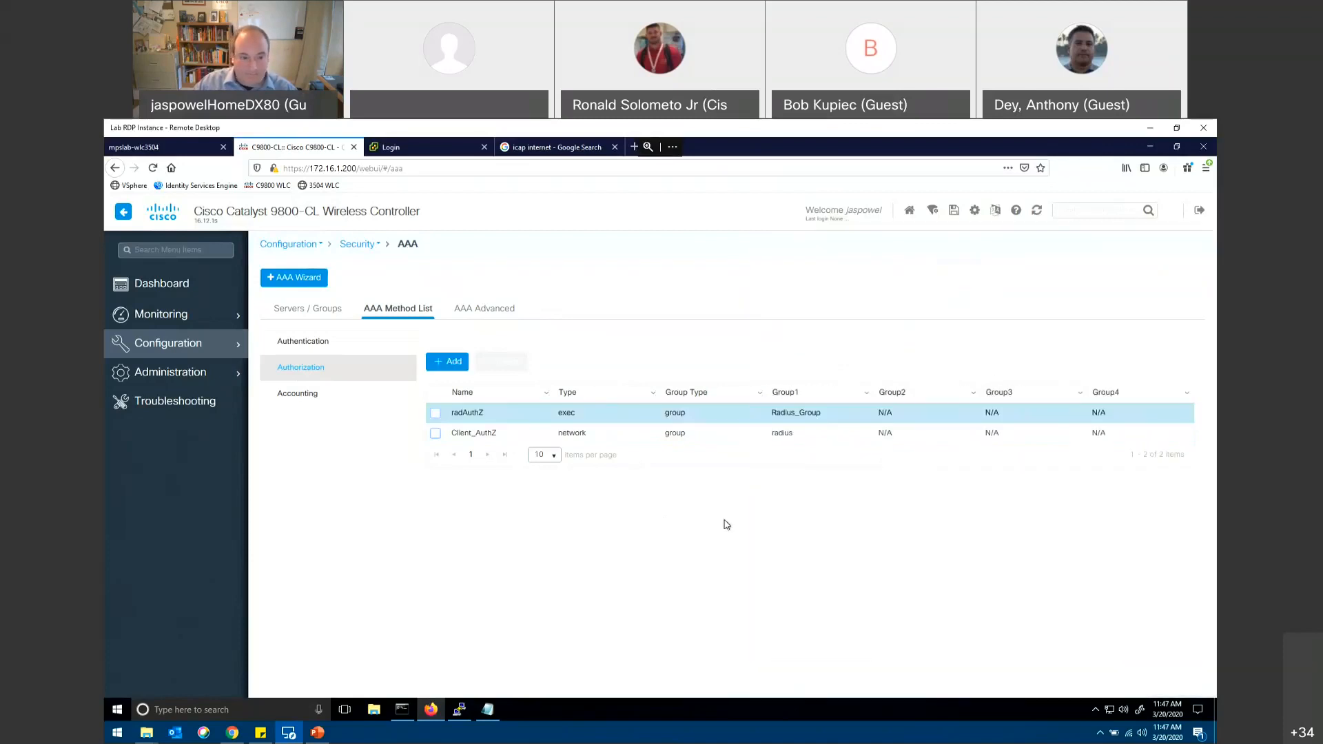
click(483, 435)
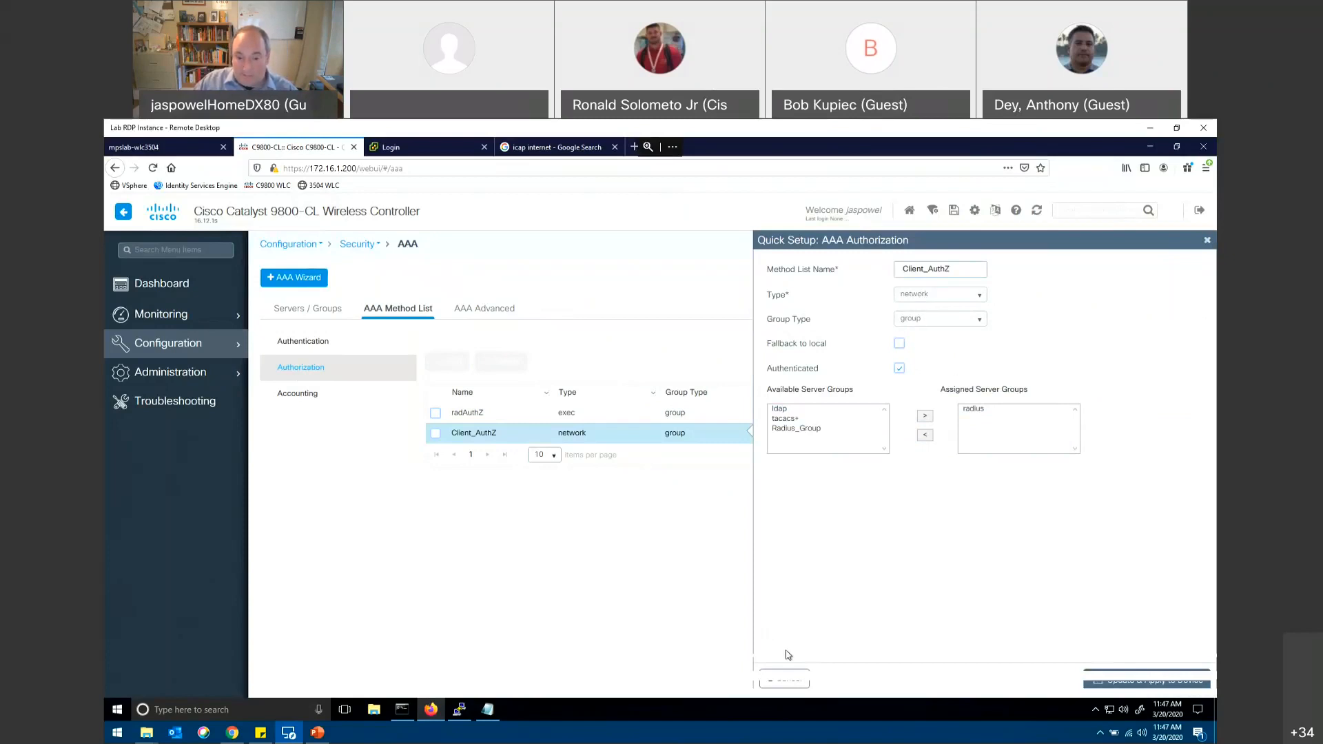
click(784, 679)
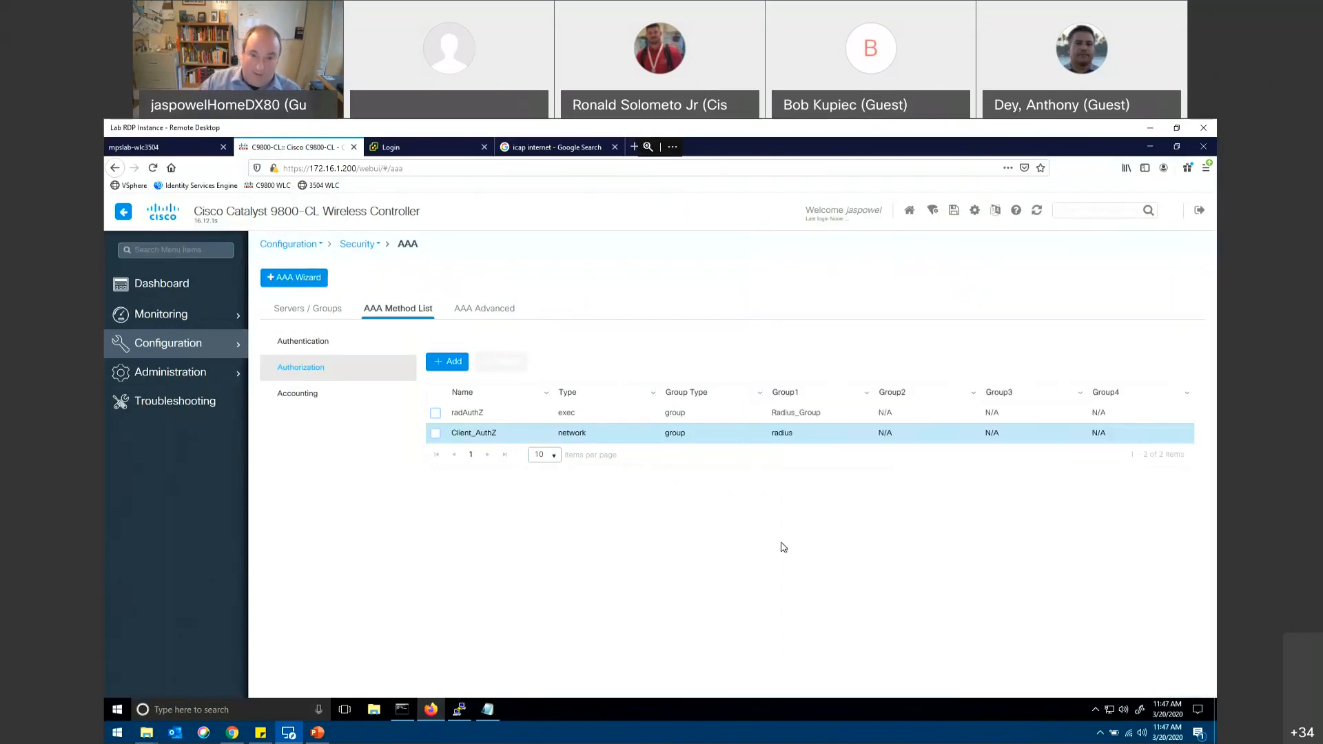
click(650, 436)
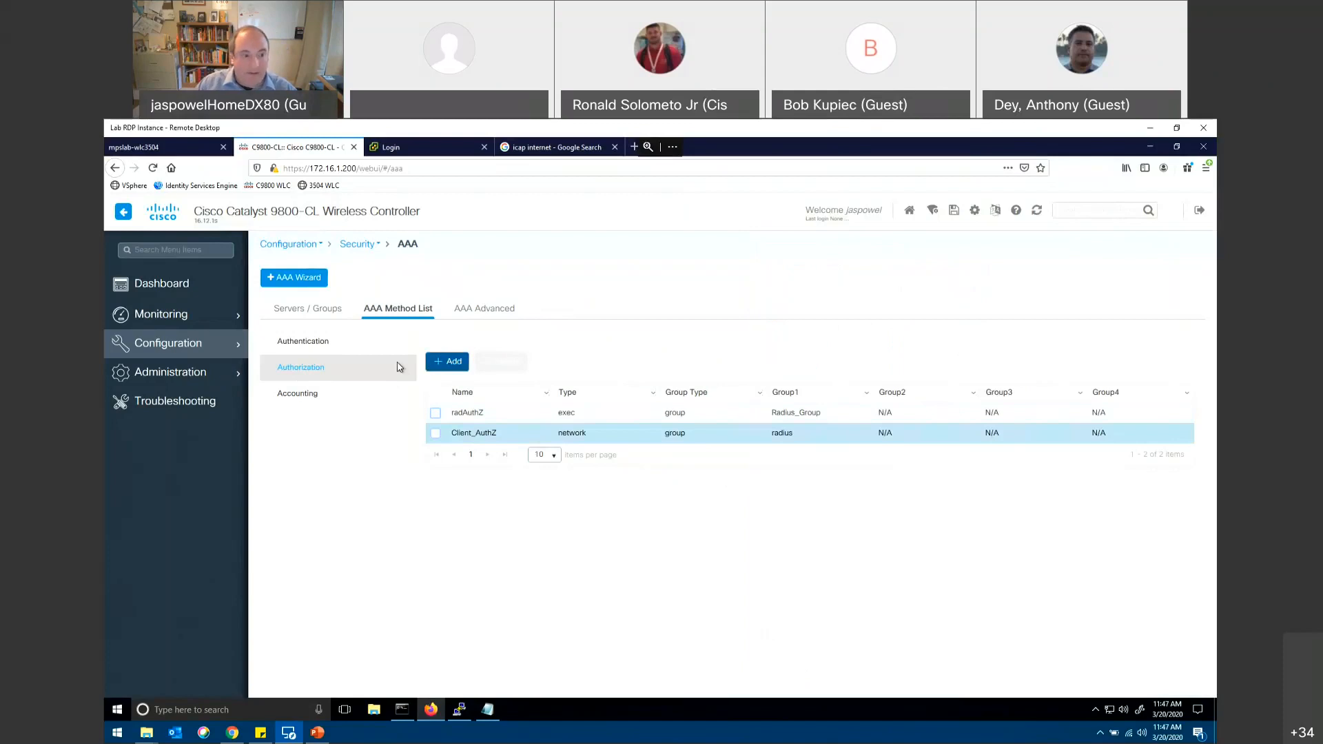
Step: Switch from the remote desktop session to the PowerPoint slide show on integrating with existing AireOS deployments
mouse_move(184, 345)
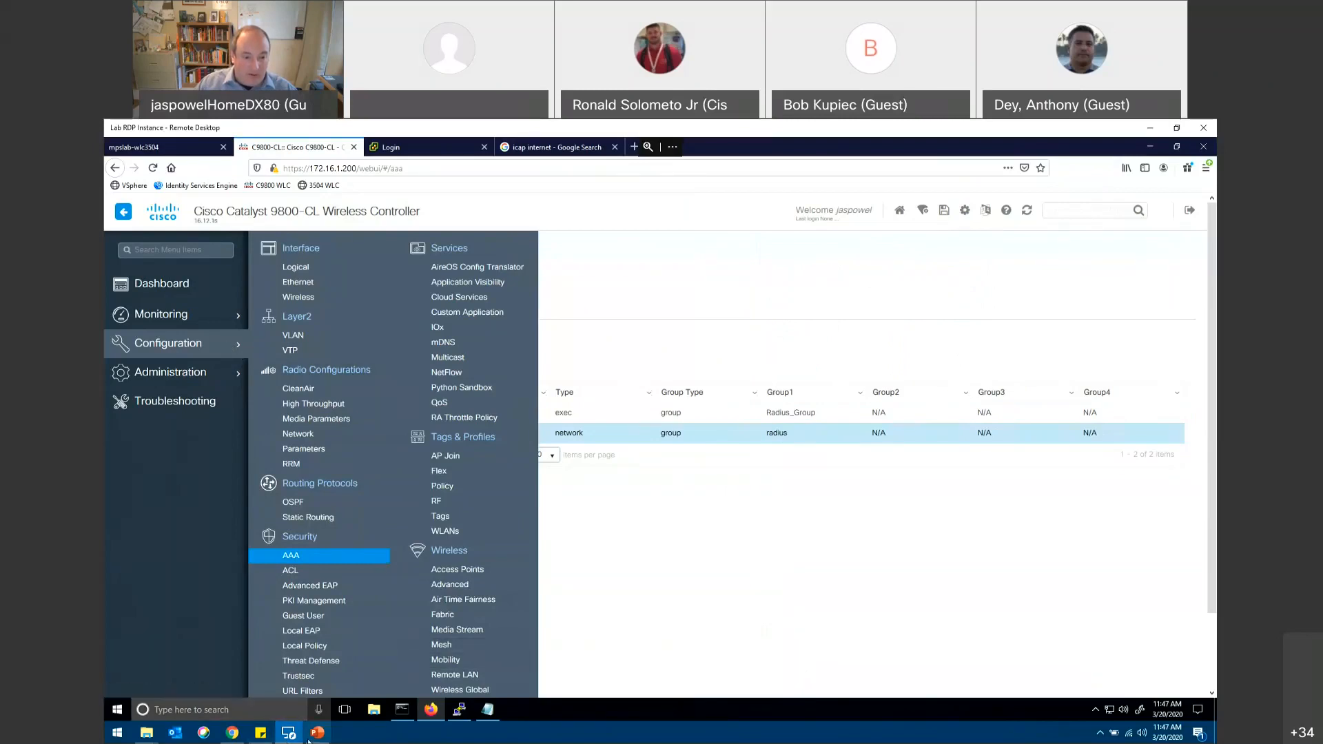
key(alt+Tab)
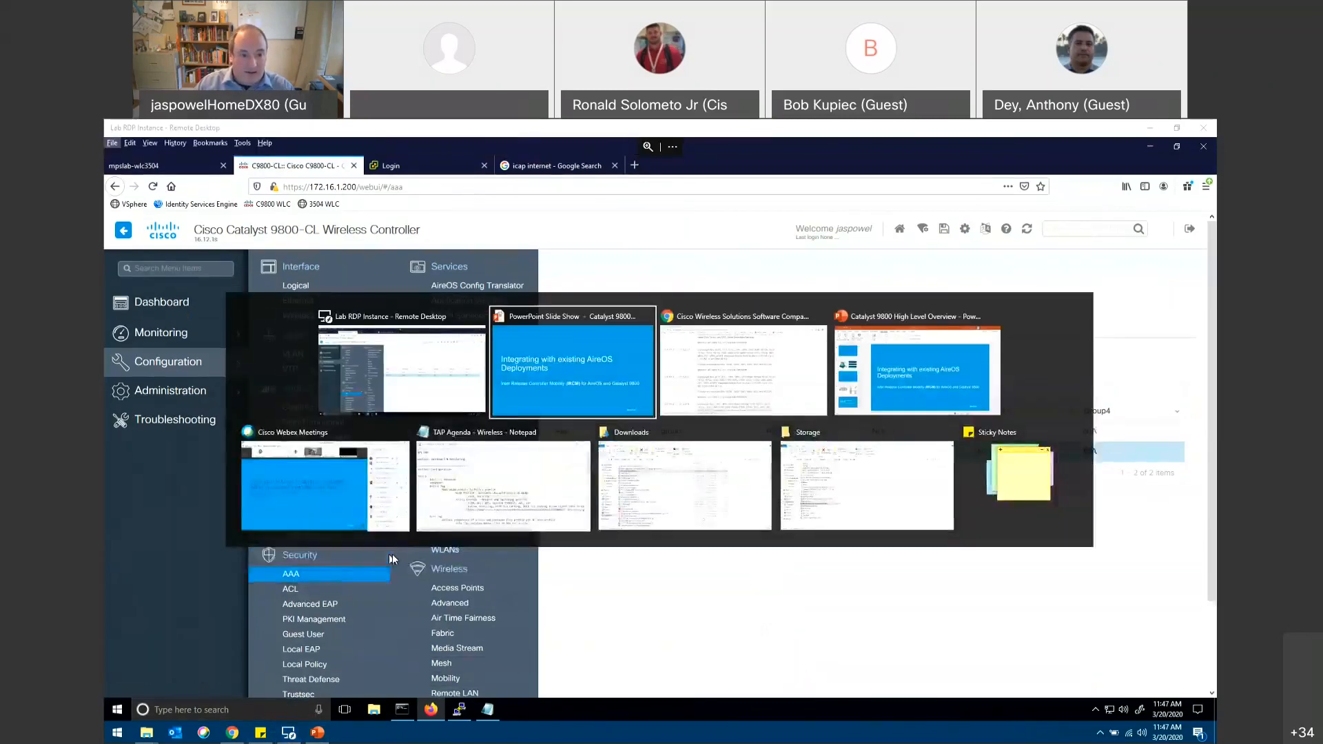
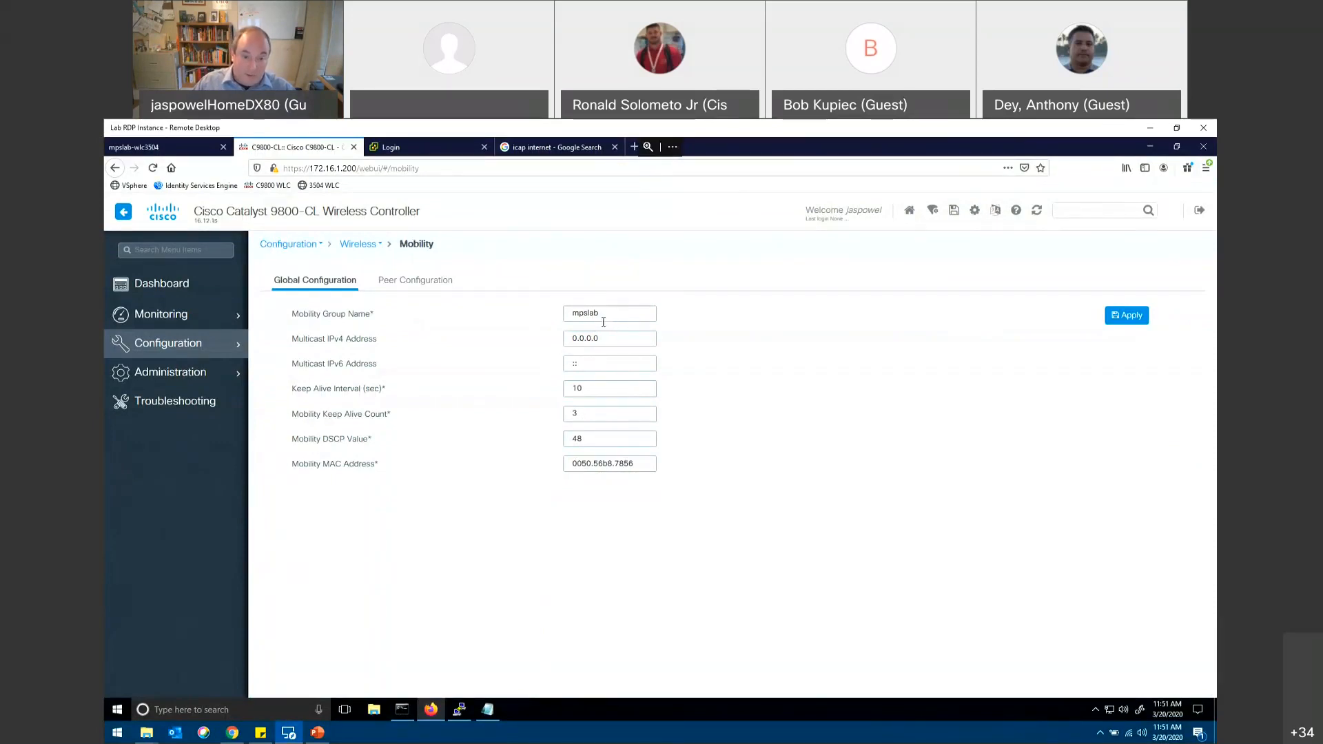
Step: Compare the 9800-CL's mobility peer configuration with the static mobility group members on the 3504 controller, returning to the 9800-CL
click(432, 282)
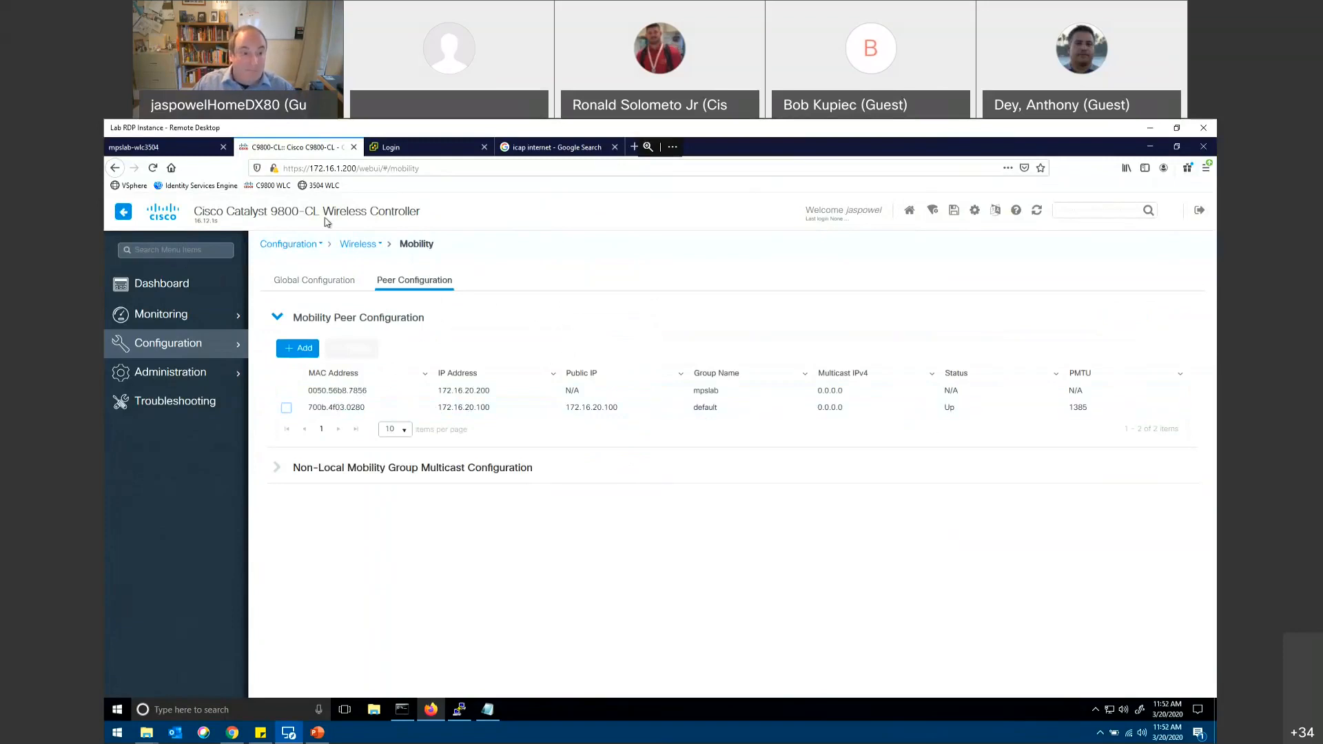
click(172, 149)
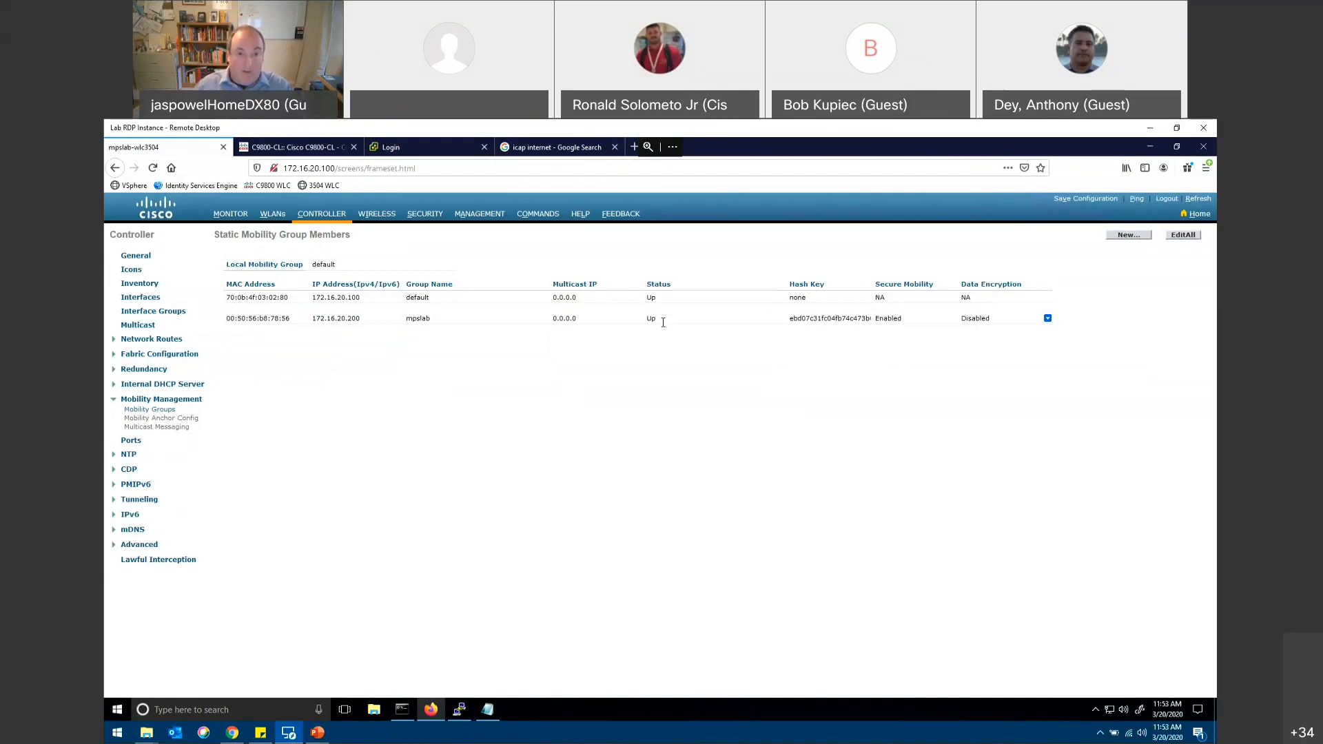
click(314, 149)
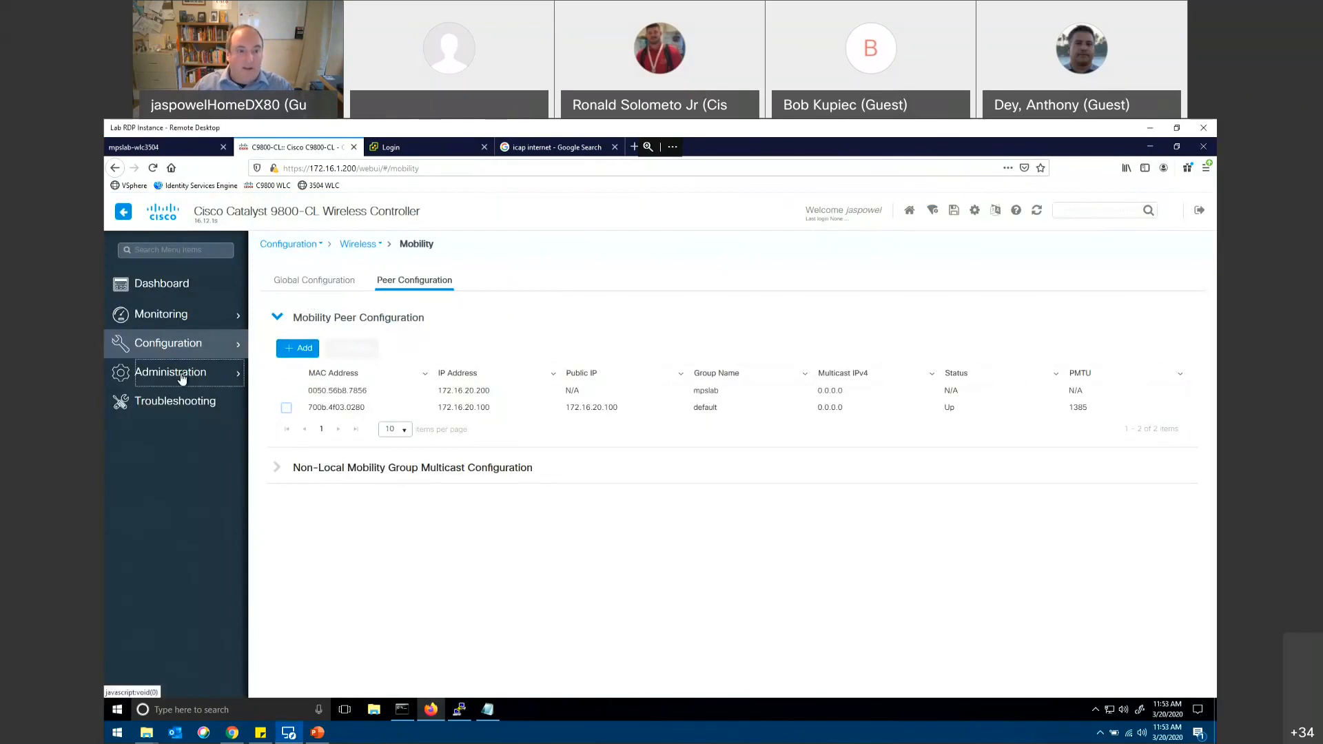
Step: Open the Best Practices page and review the Disable Aironet IE item, cancelling its Fix it Now action and collapsing the details
click(181, 376)
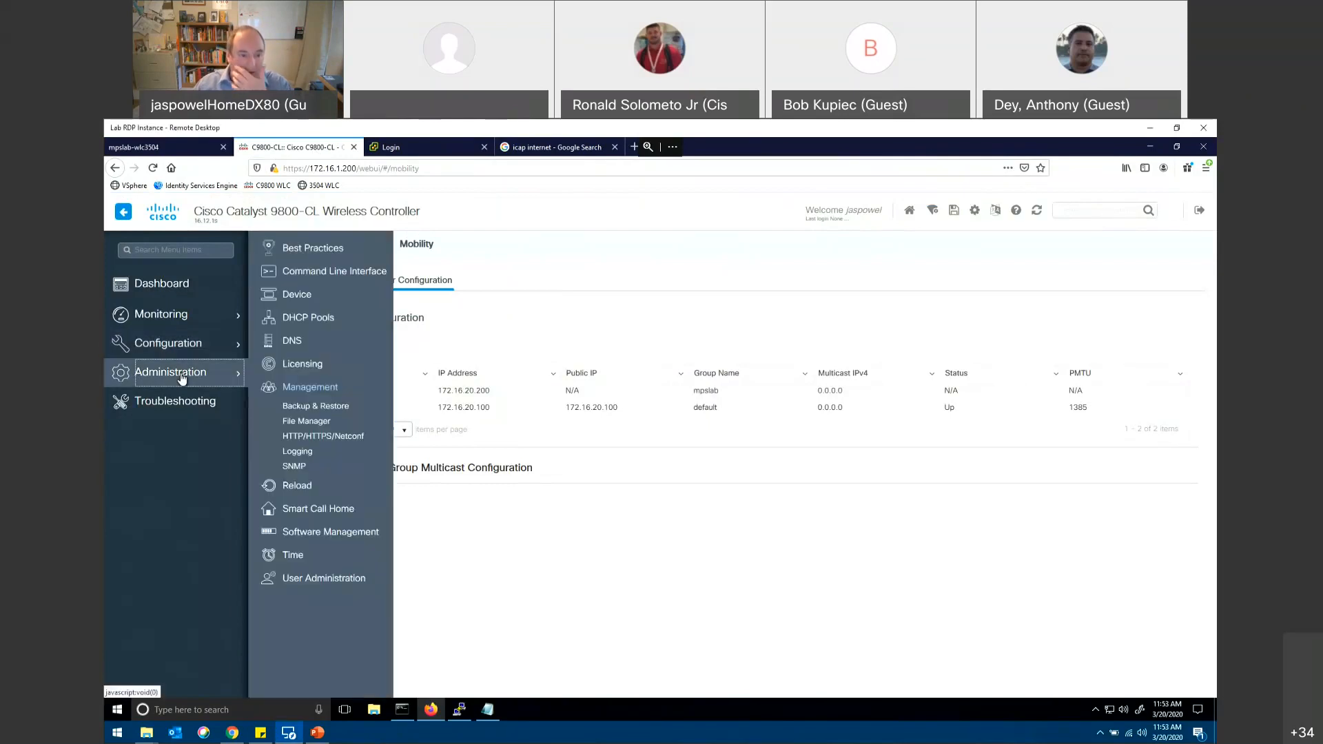
click(316, 250)
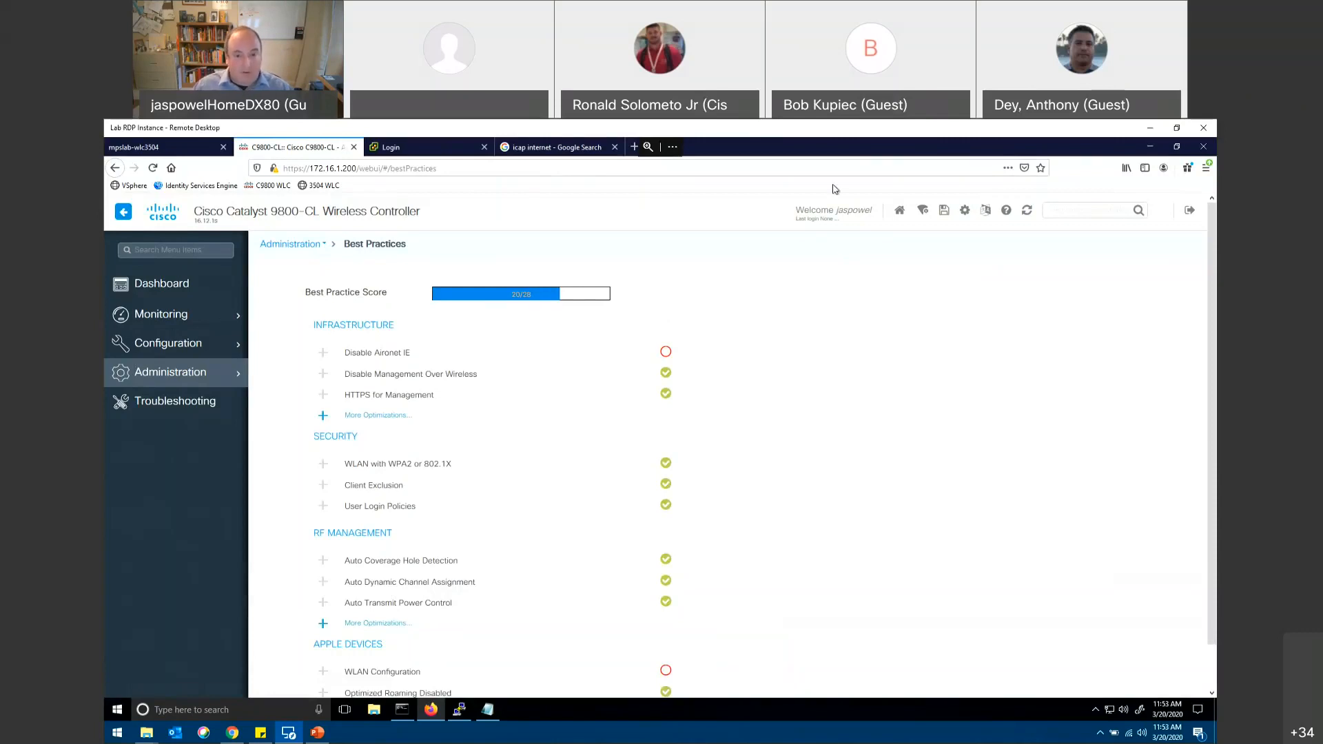
click(323, 354)
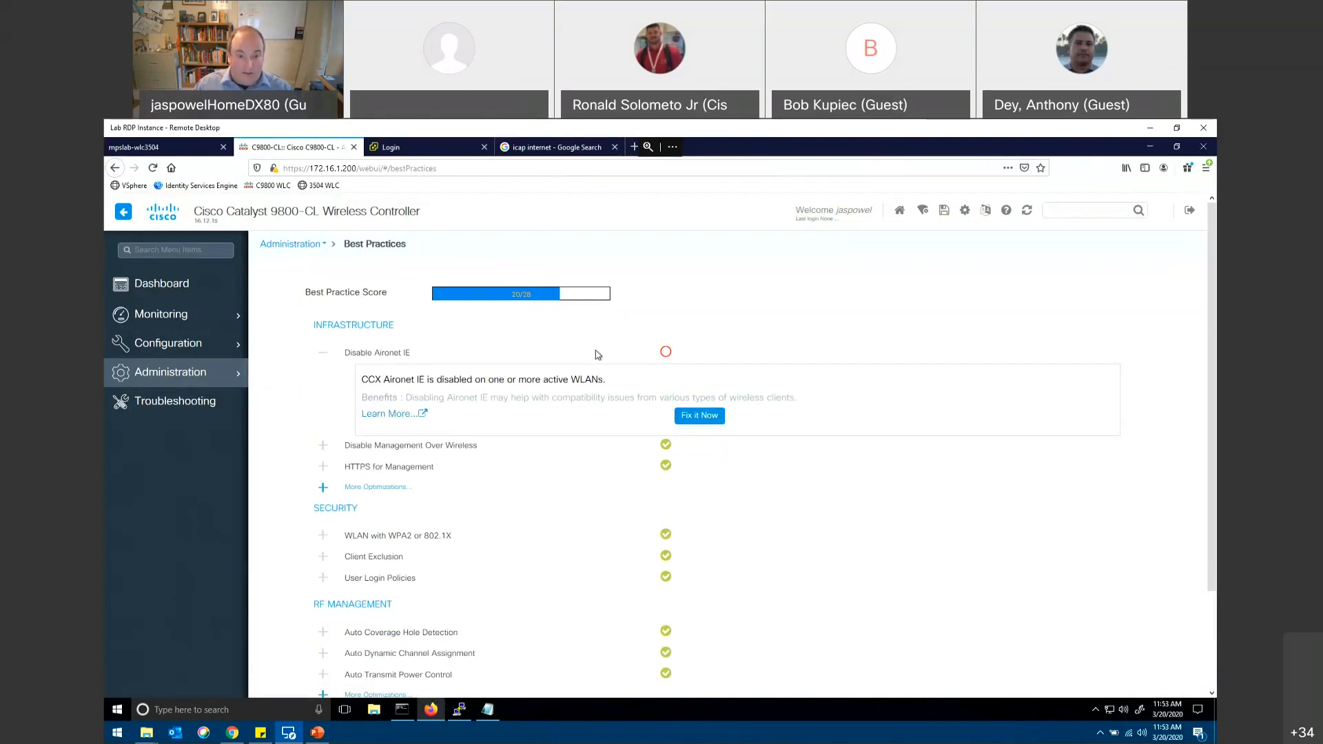
click(697, 420)
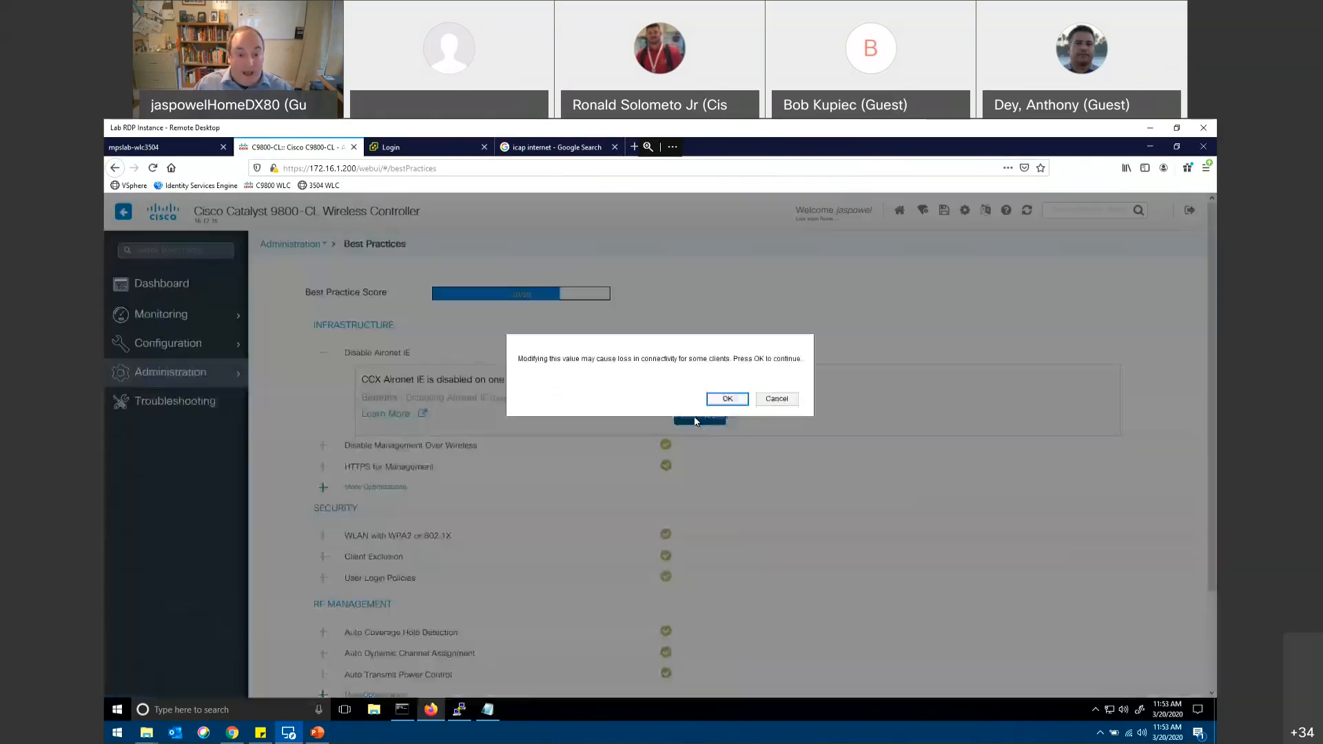
click(775, 399)
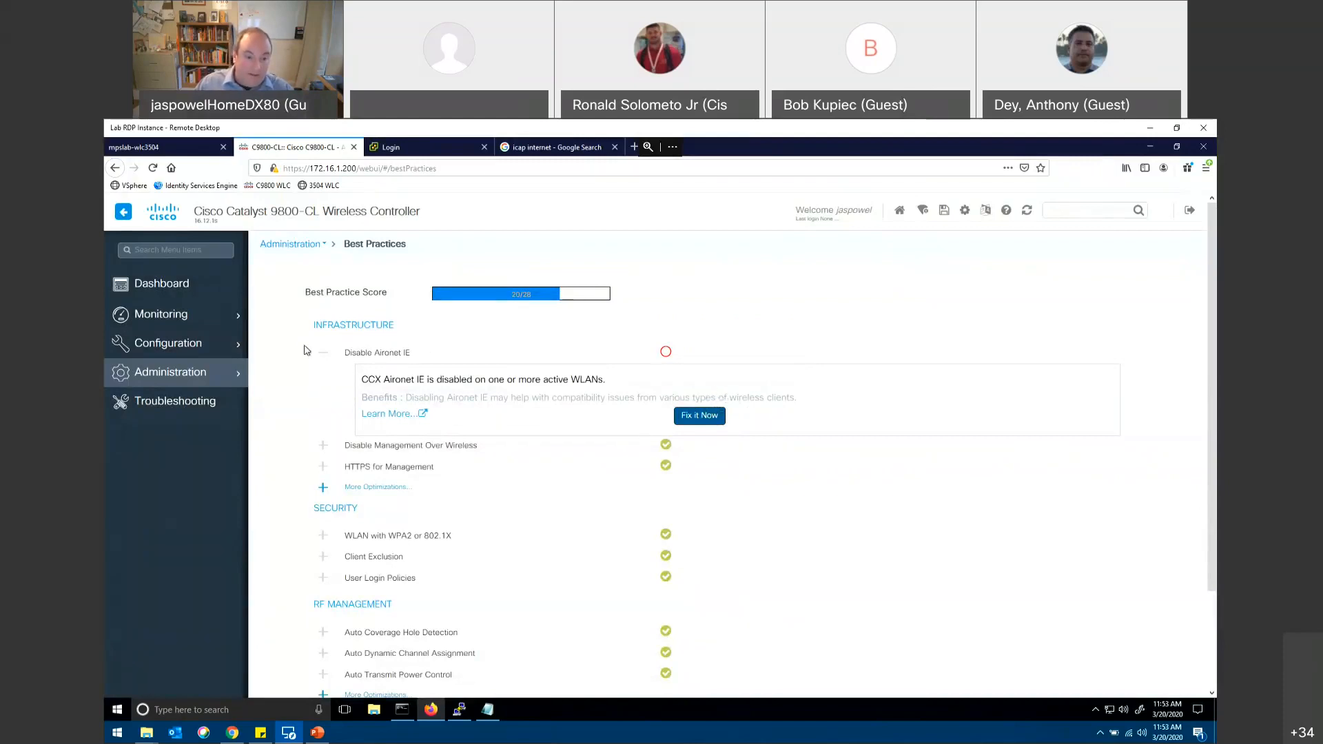
click(323, 357)
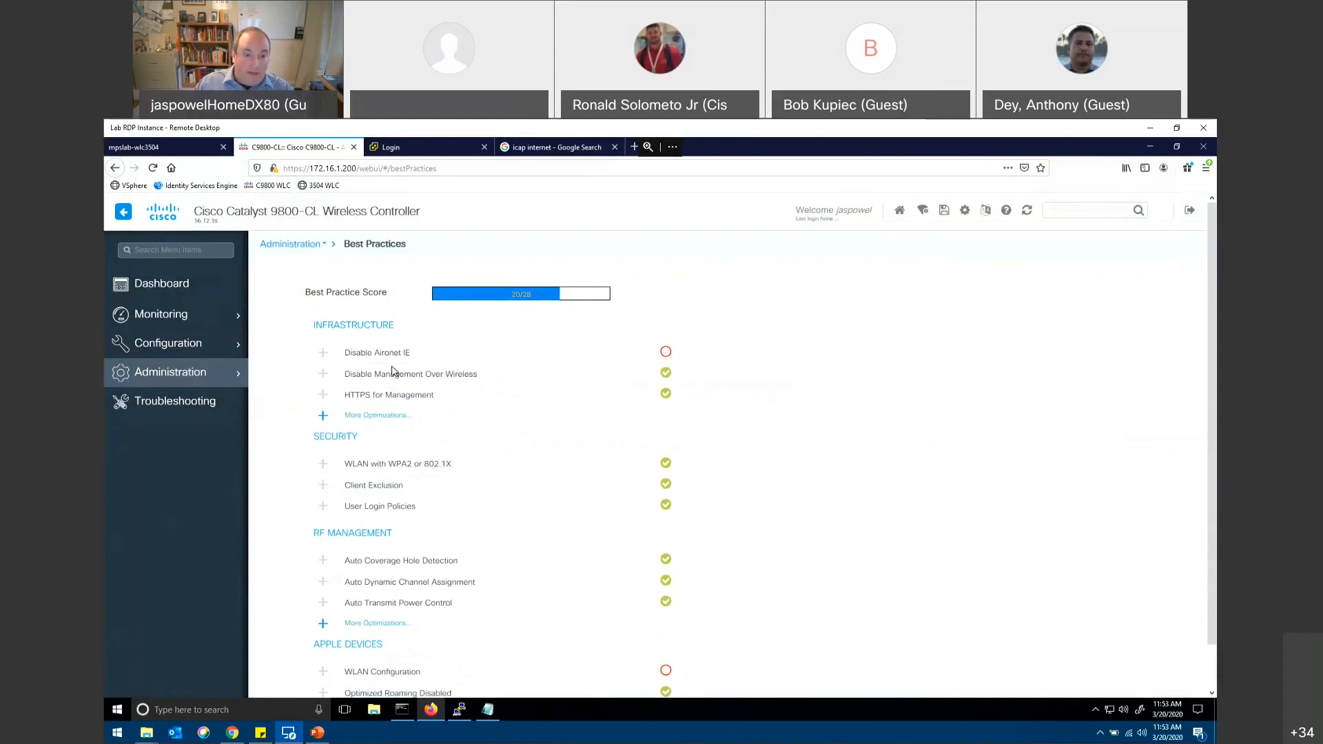
Step: Examine the best practice categories, expanding the additional optimizations under Apple Devices and Infrastructure
scroll(467, 398, down, 1)
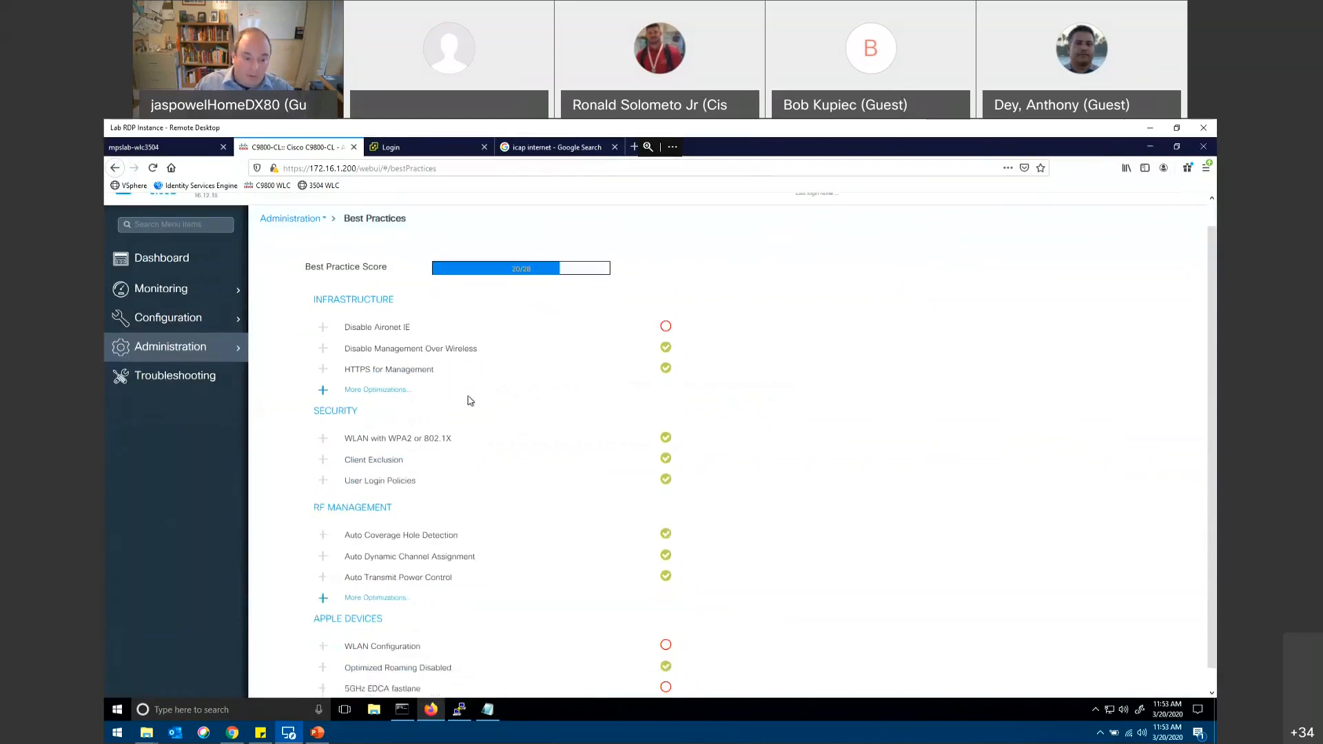
scroll(400, 362, up, 1)
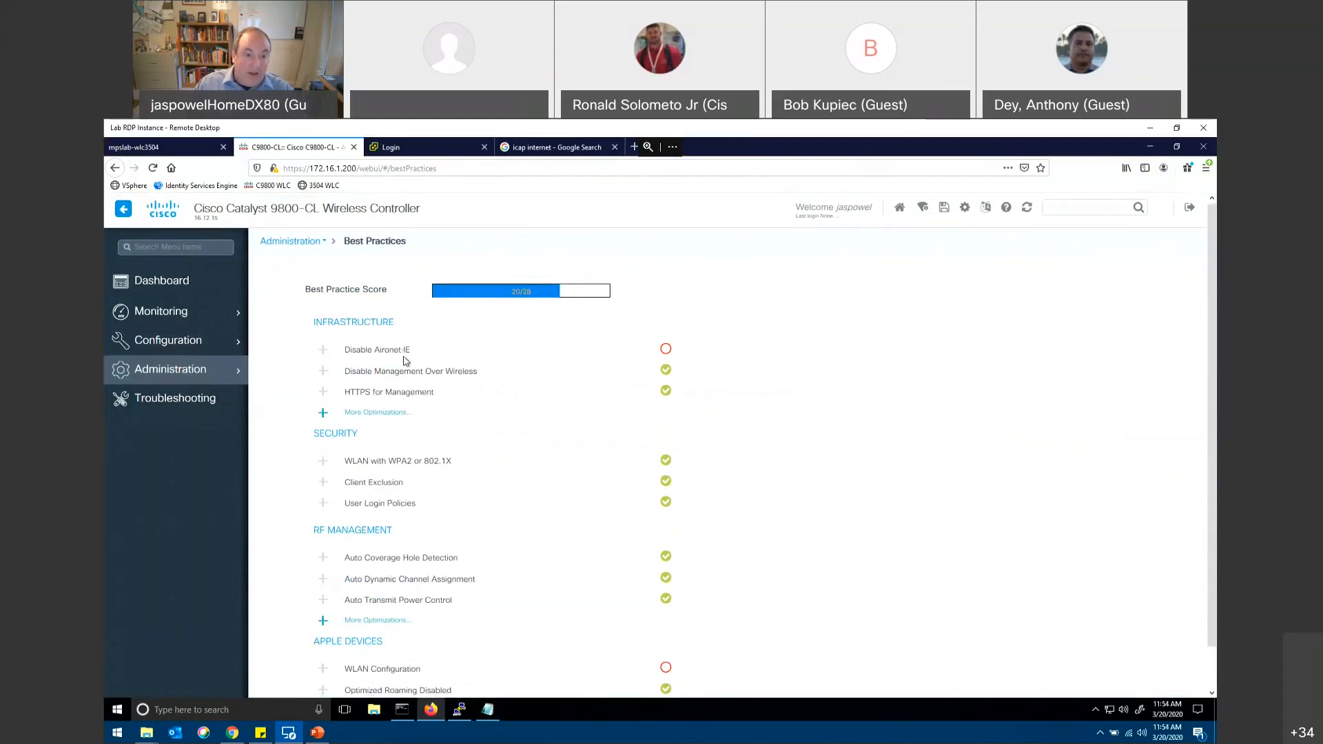
scroll(399, 407, down, 1)
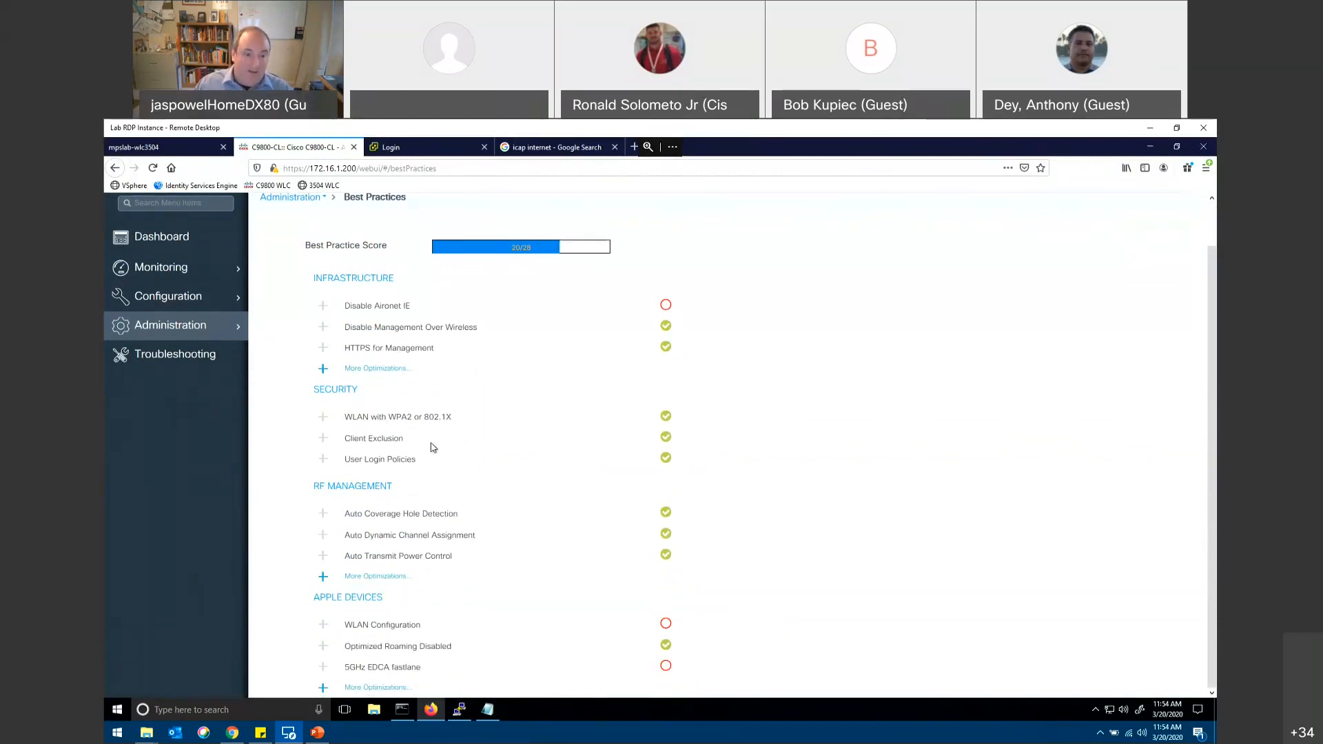
click(324, 688)
scroll(410, 583, down, 1)
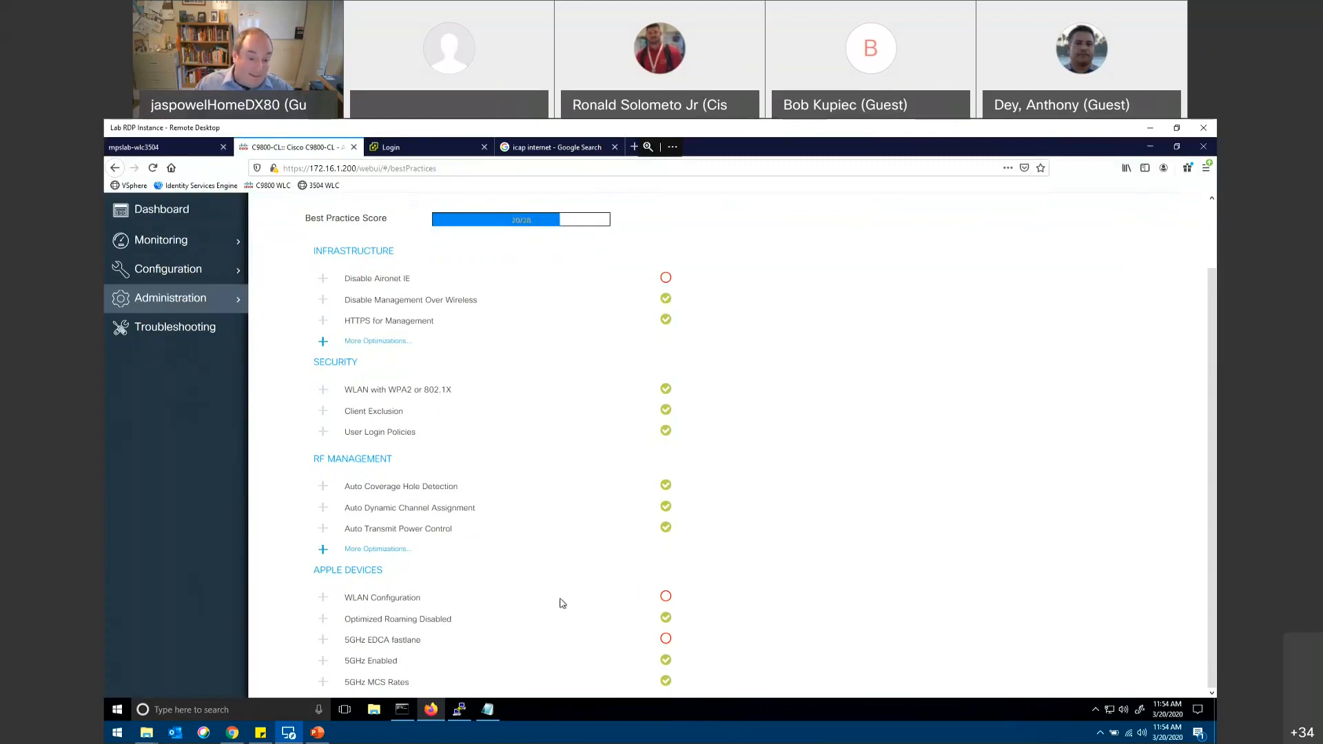
scroll(564, 603, up, 2)
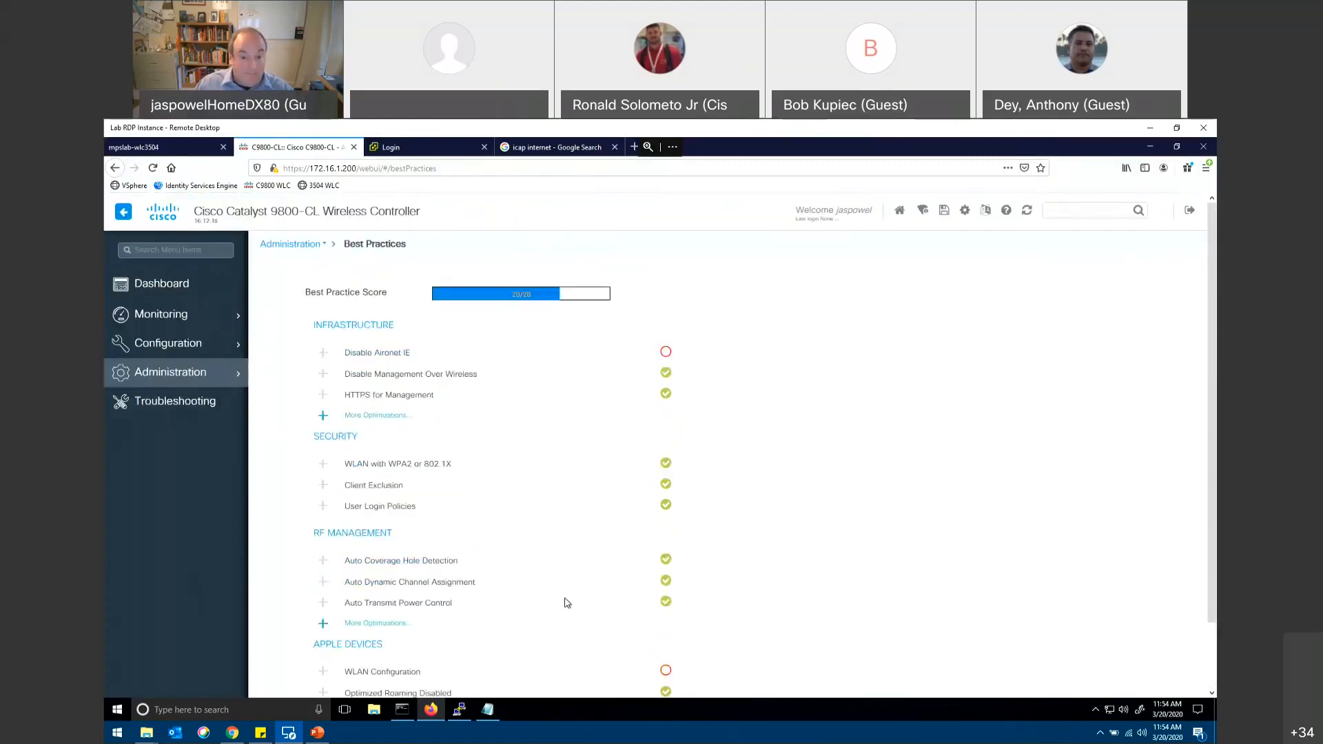
scroll(465, 480, down, 2)
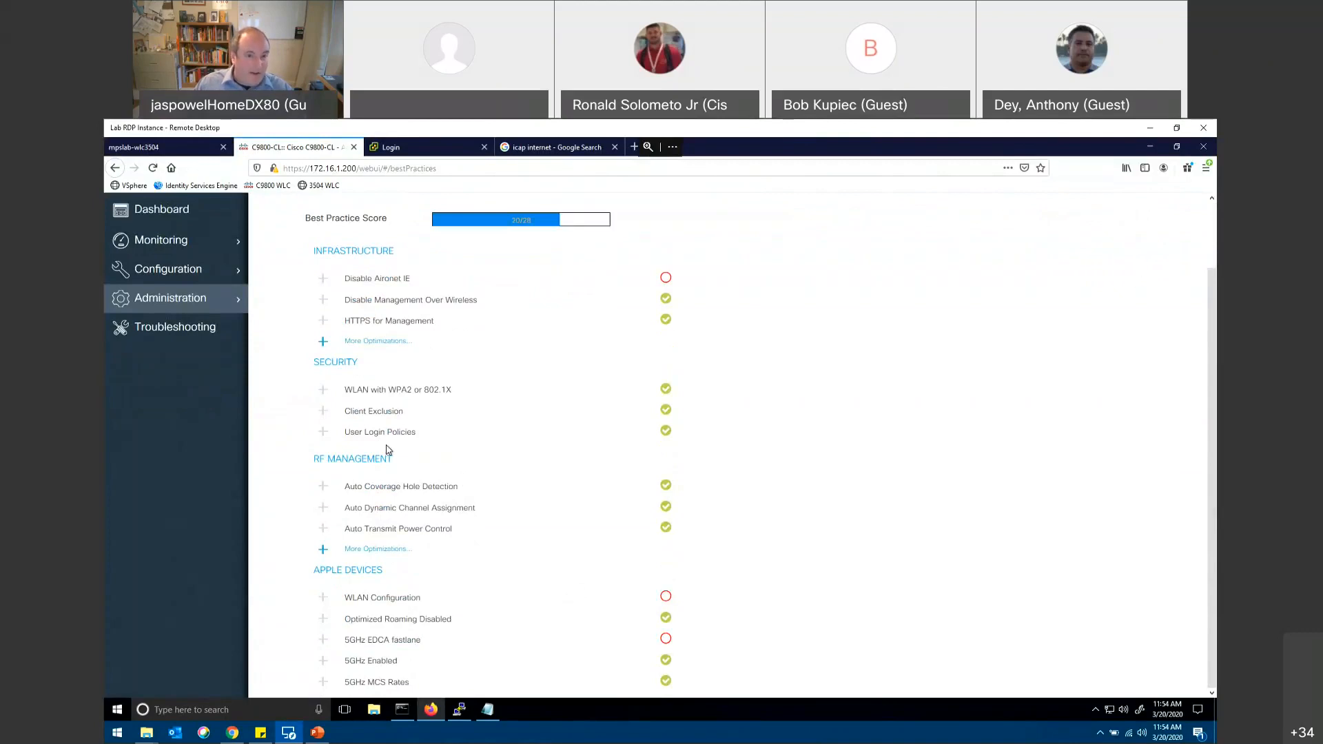
scroll(386, 449, up, 2)
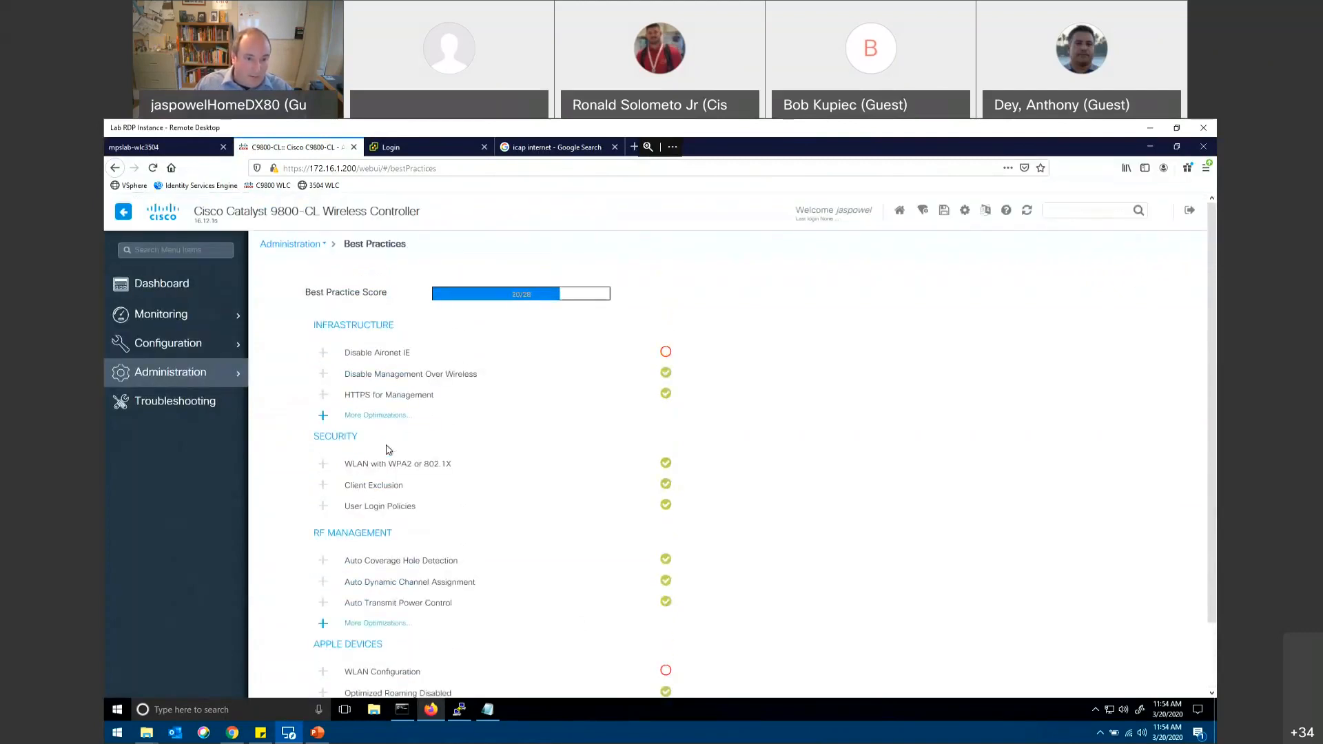
click(321, 416)
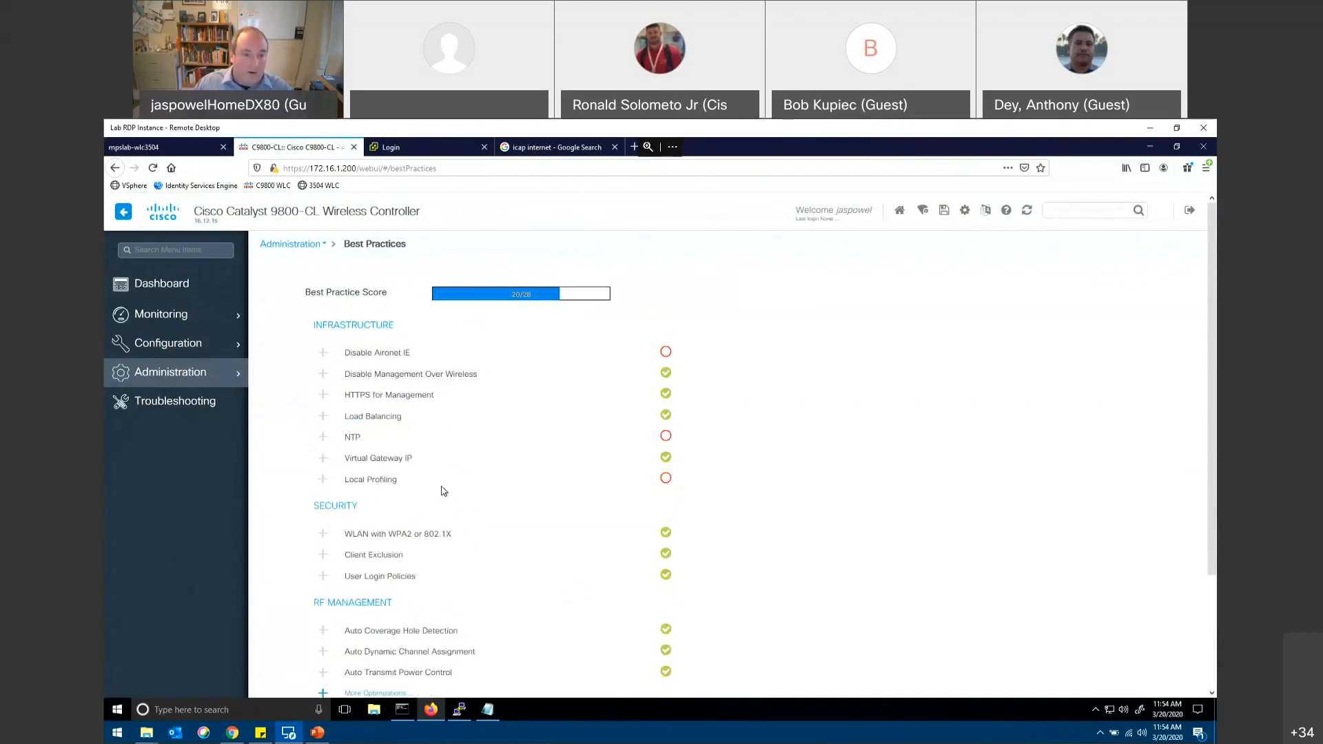
Step: Open the software upgrade settings in Software Management and enable Hitless Upgrade to show its options
click(185, 377)
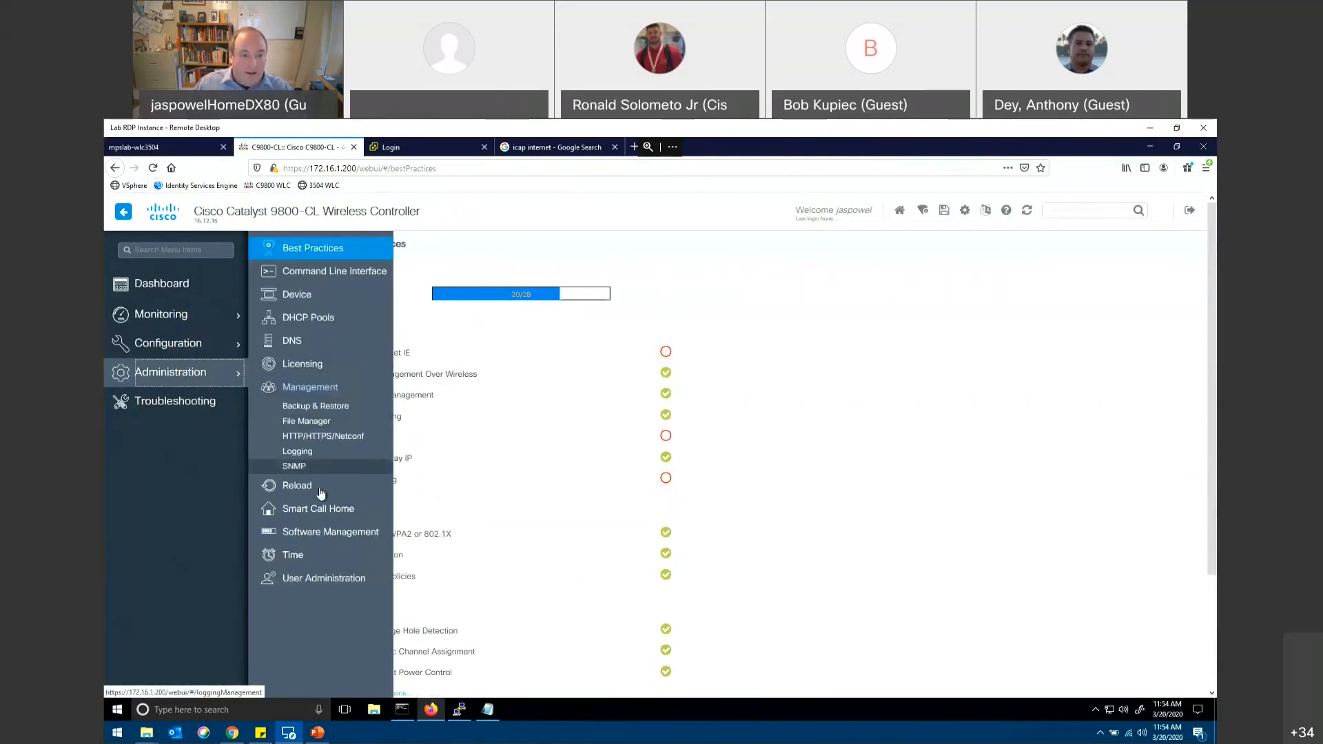
click(322, 537)
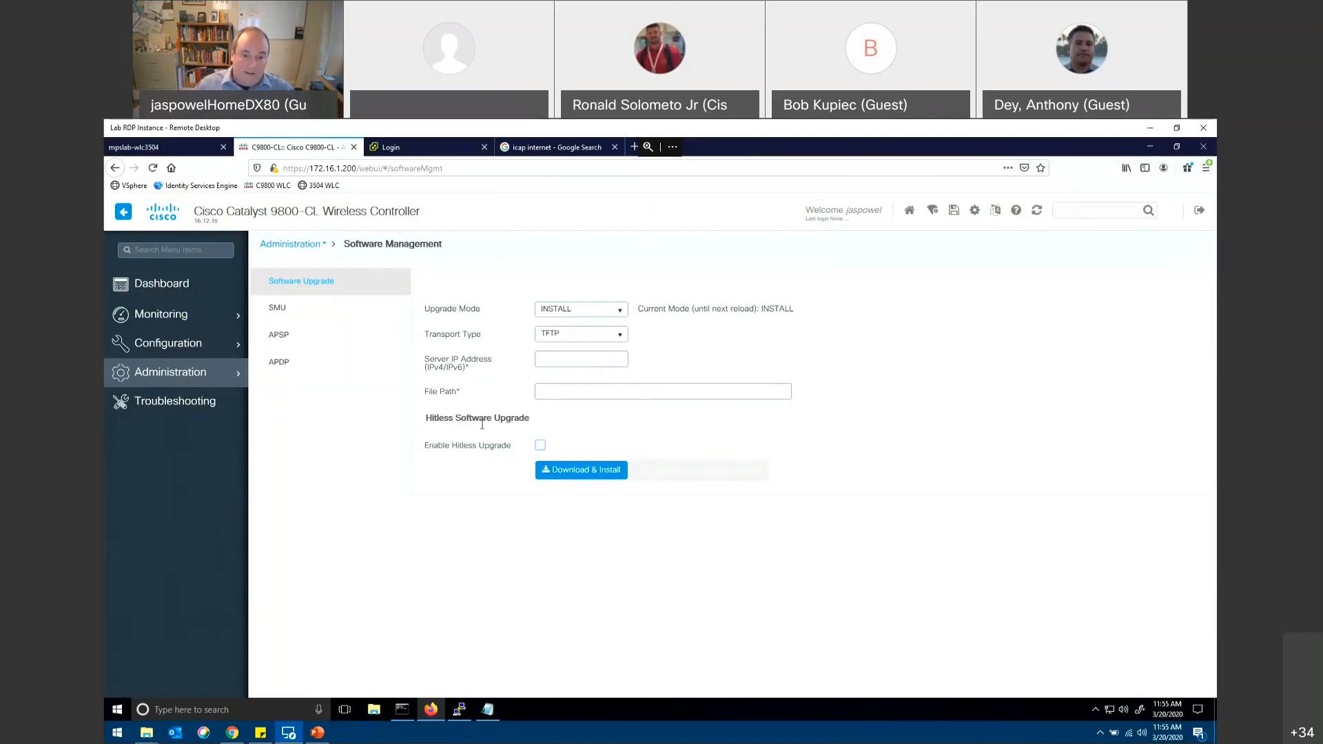
click(541, 446)
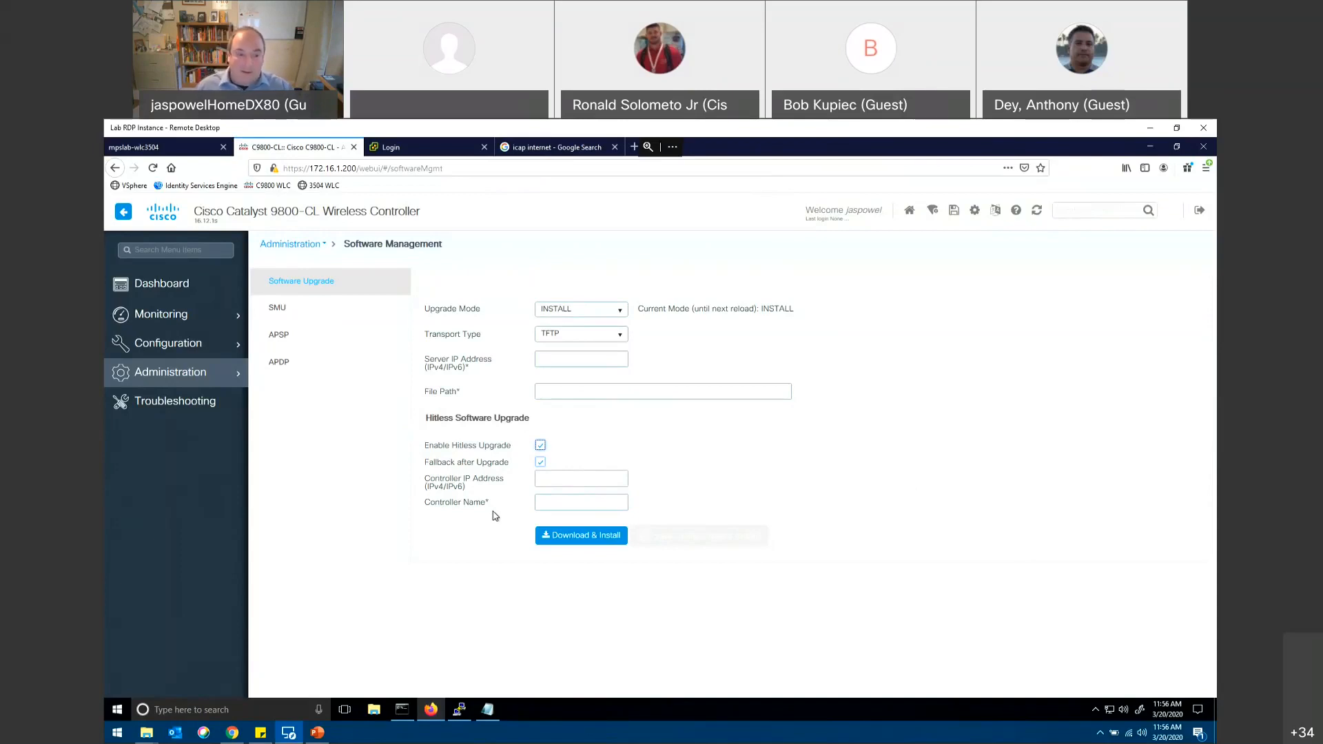
Step: Review the SMU, APSP and APDP pages in Software Management, including the choices for AP Upgrade per Iteration
click(288, 316)
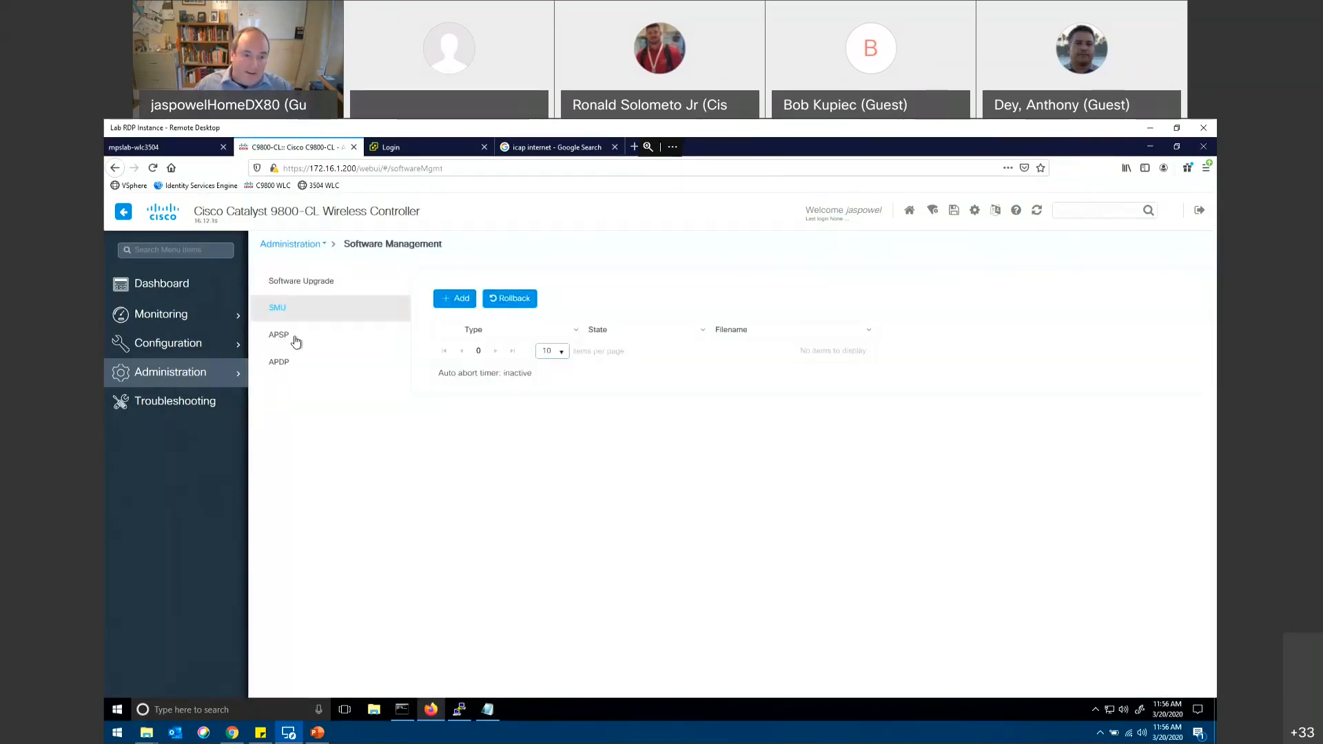
click(296, 344)
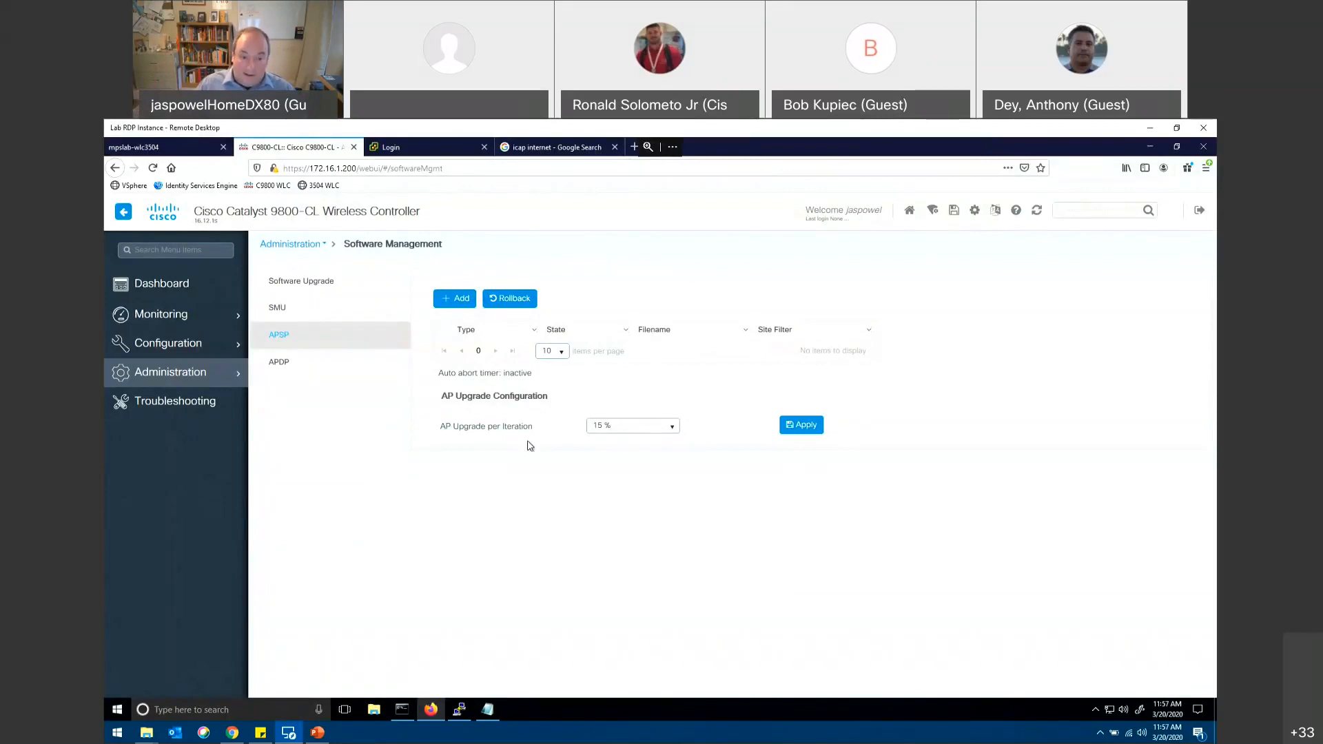
click(673, 429)
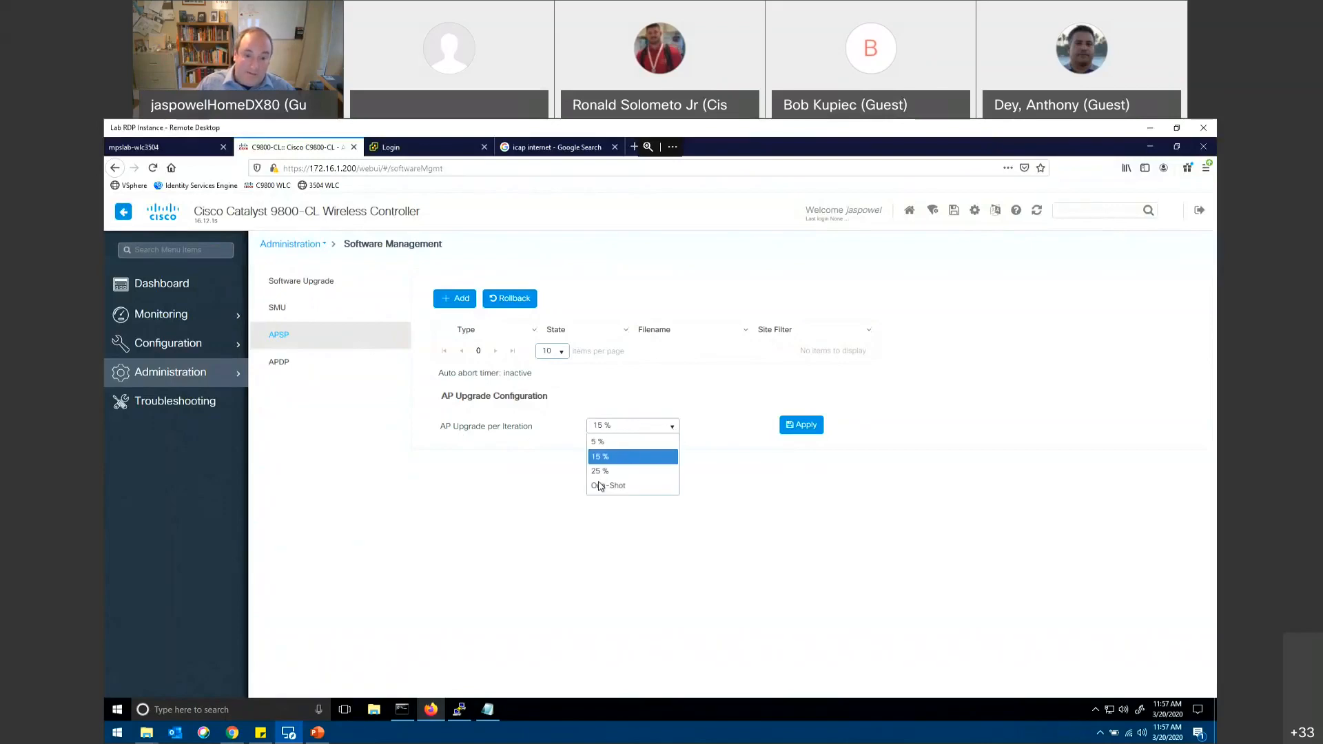
click(287, 366)
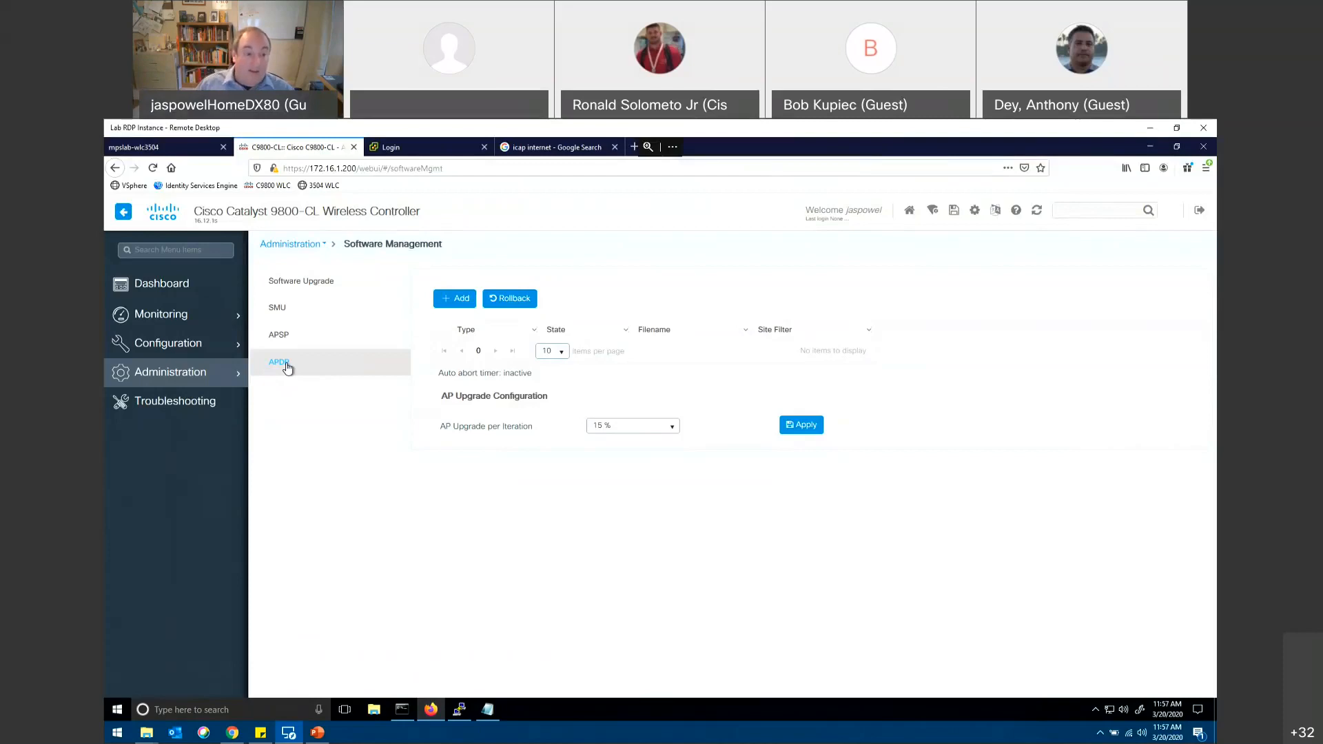
Step: View the syslog entries among the Troubleshooting tools and return to the tool overview
click(210, 407)
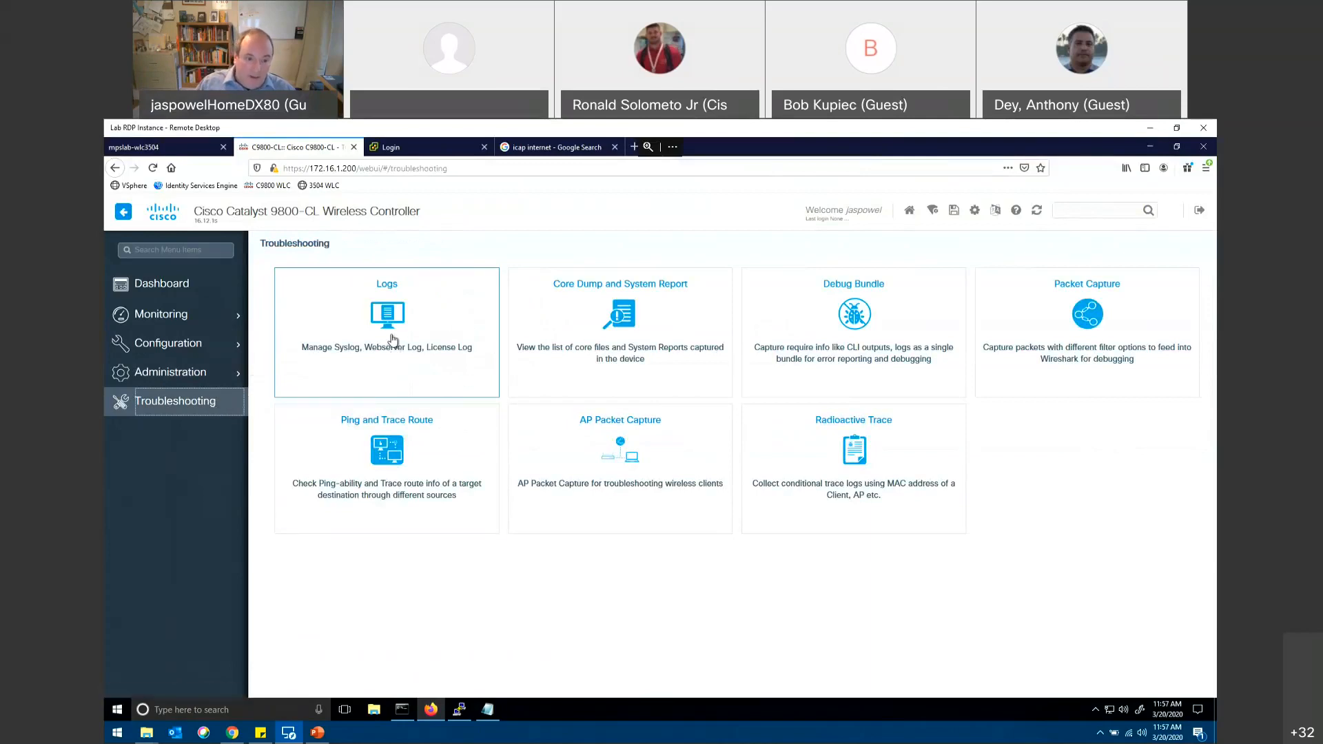
click(392, 340)
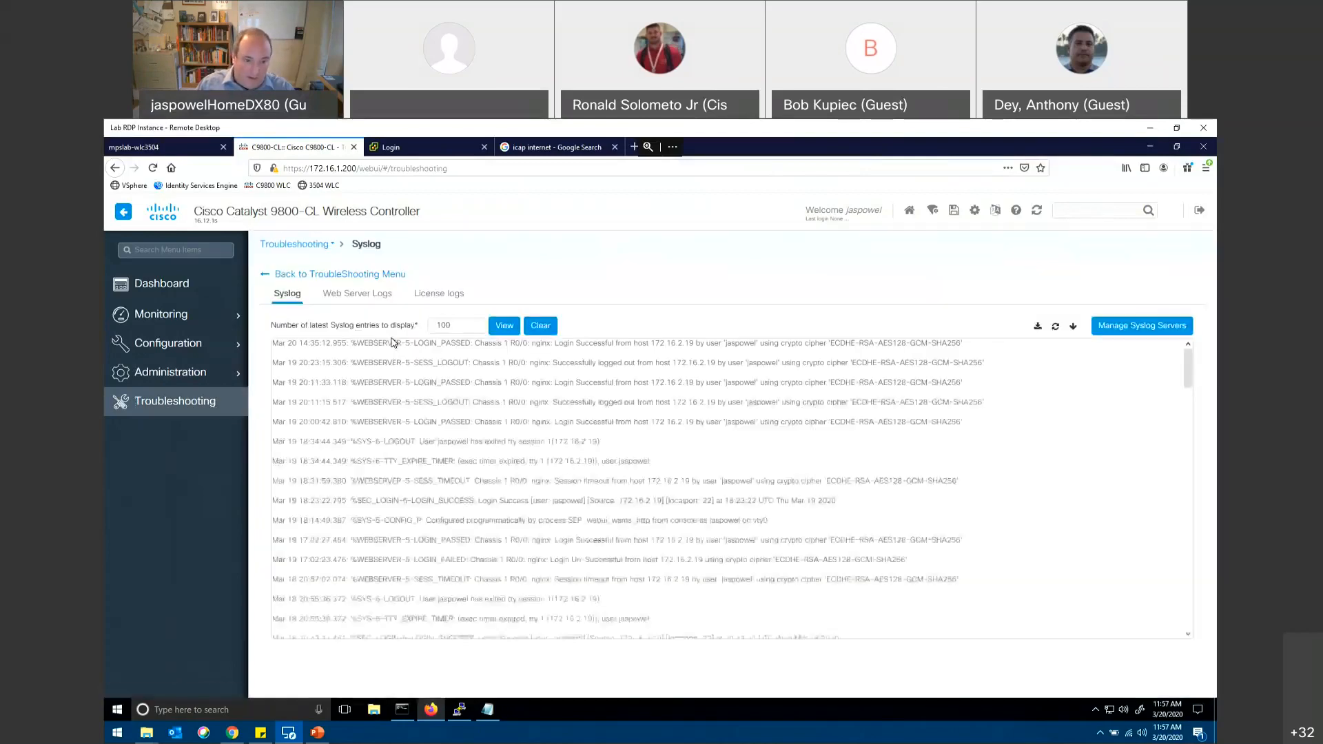
click(183, 399)
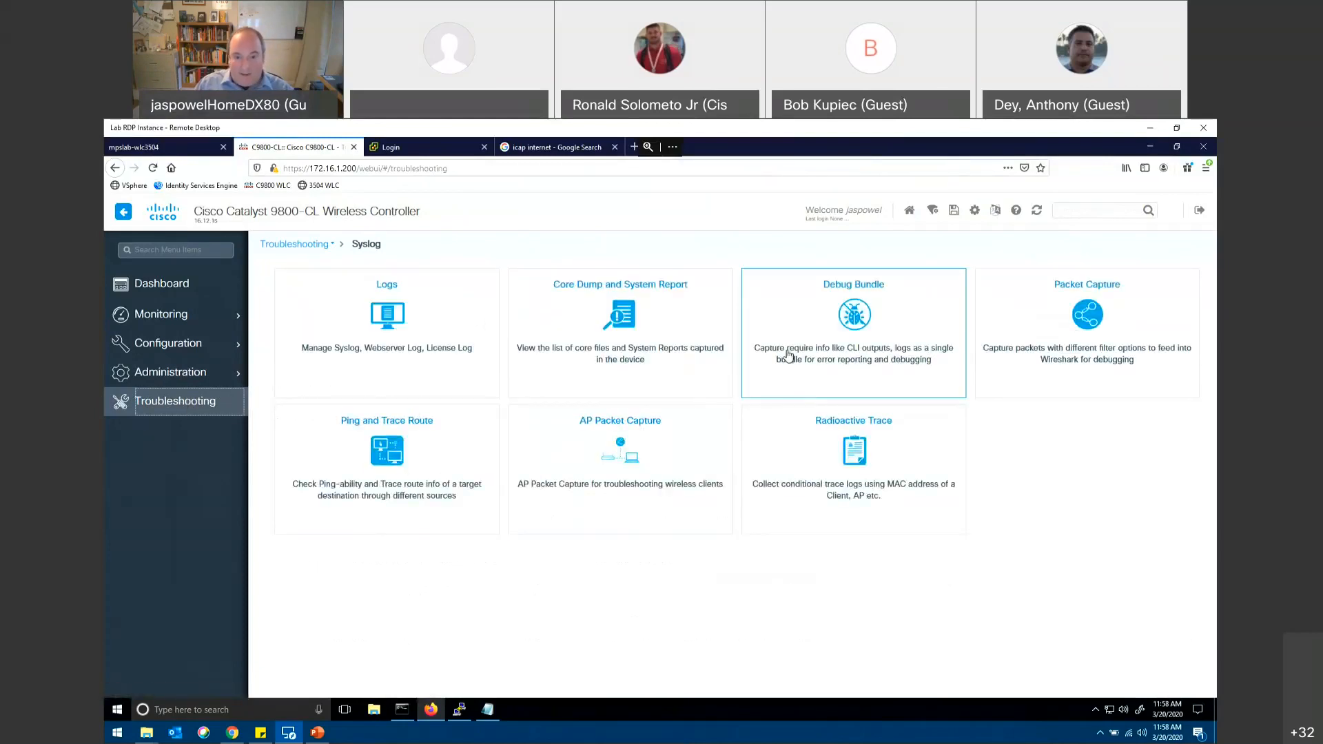
Step: Open Packet Capture in Troubleshooting and review the options for creating a capture, cancelling without applying
click(1058, 331)
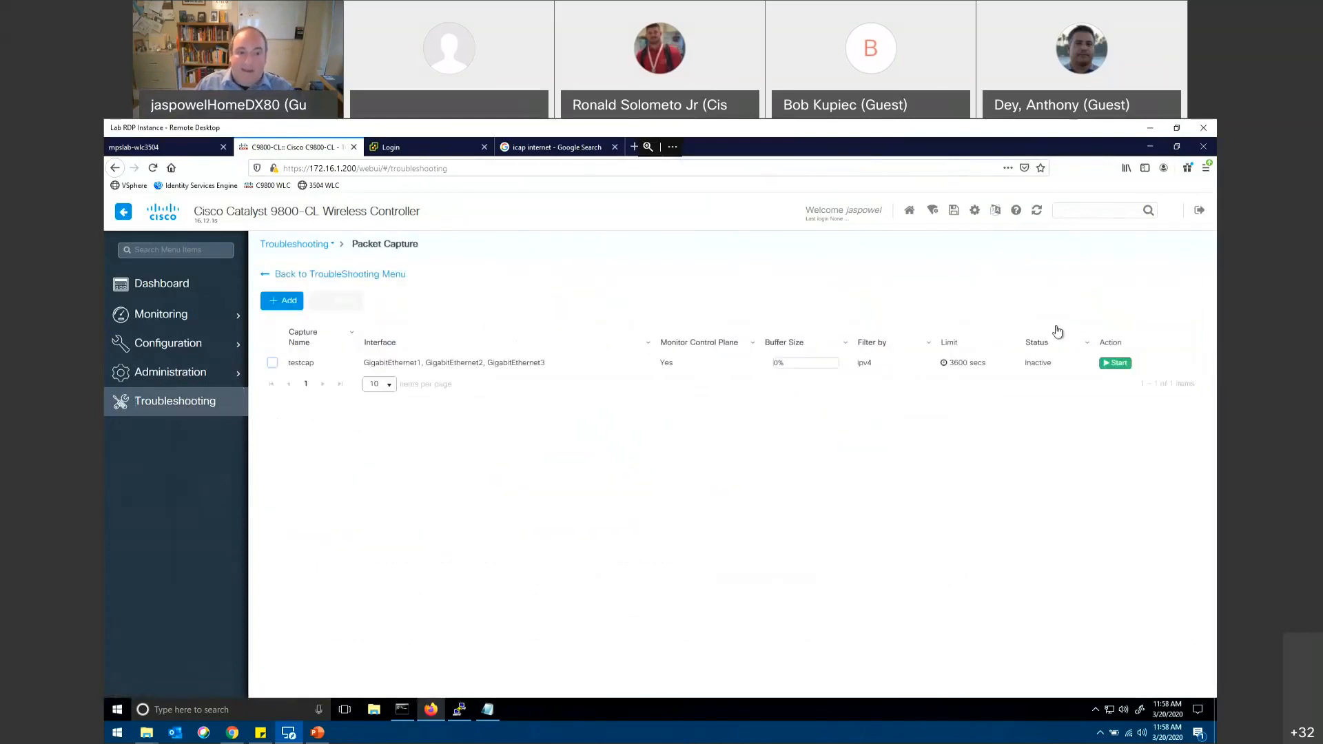
click(300, 305)
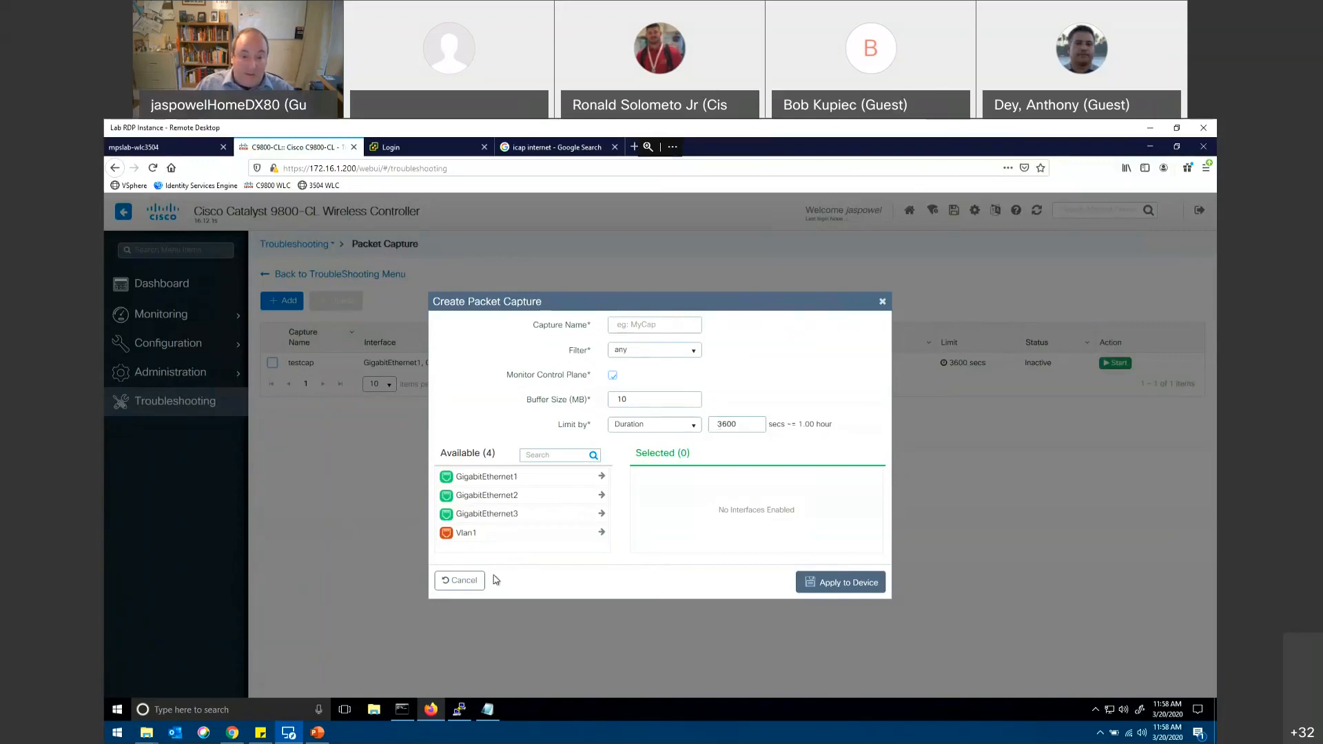
click(464, 580)
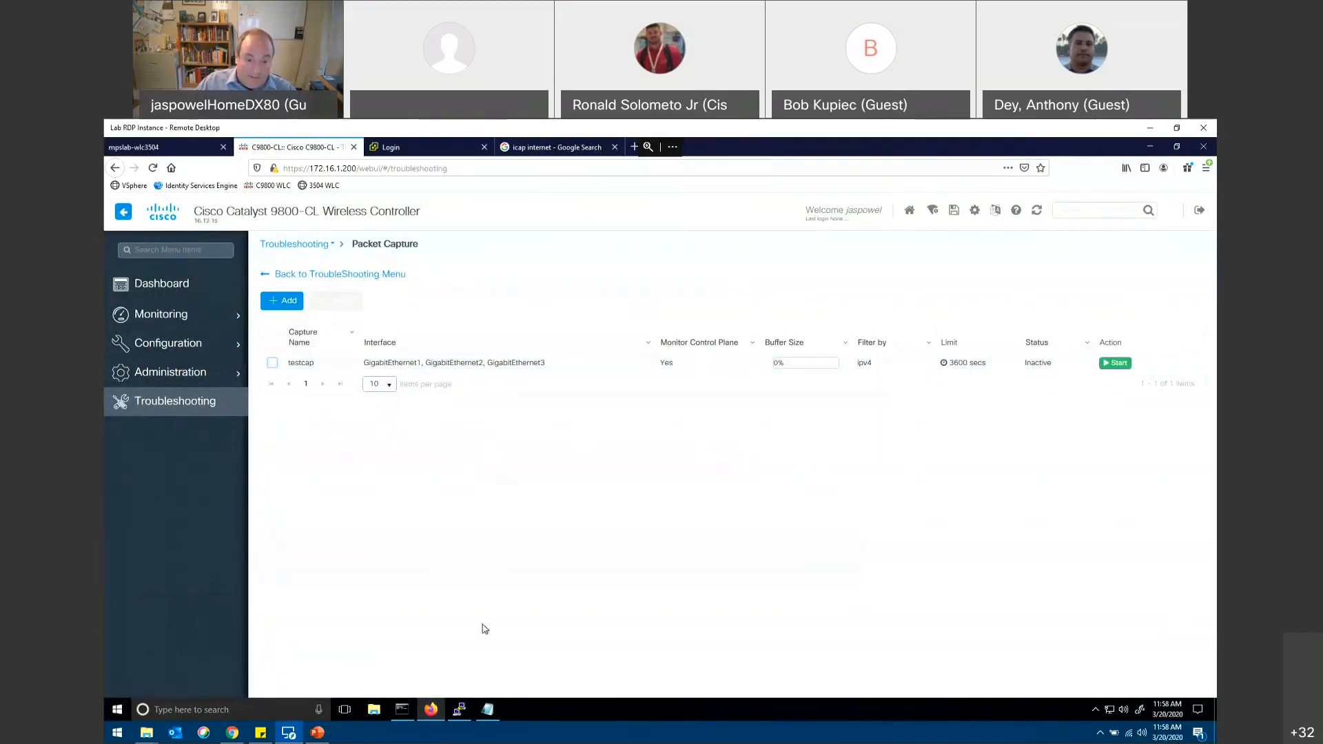
Step: Switch to PuTTY, restart the inactive session to the C9800-CL and log in with the account username and password
click(460, 707)
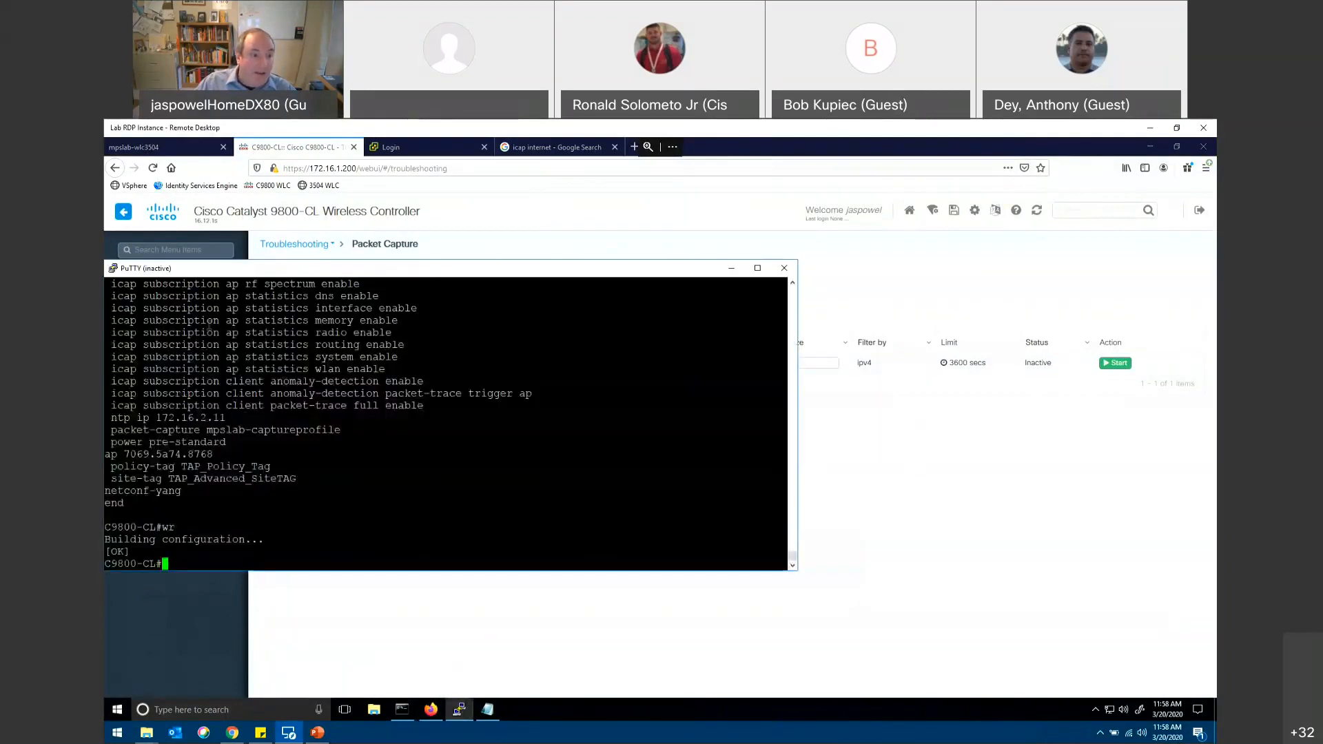
click(114, 270)
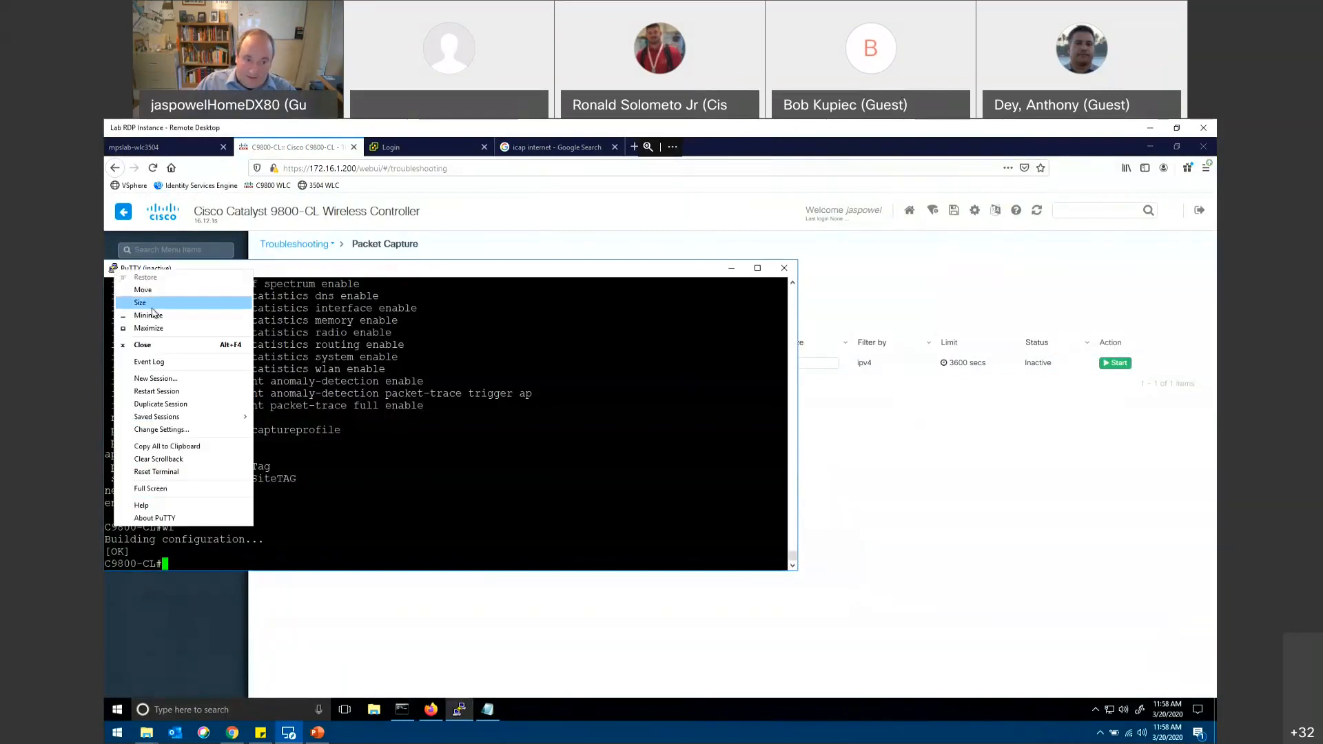
click(176, 390)
text(jaspowel)
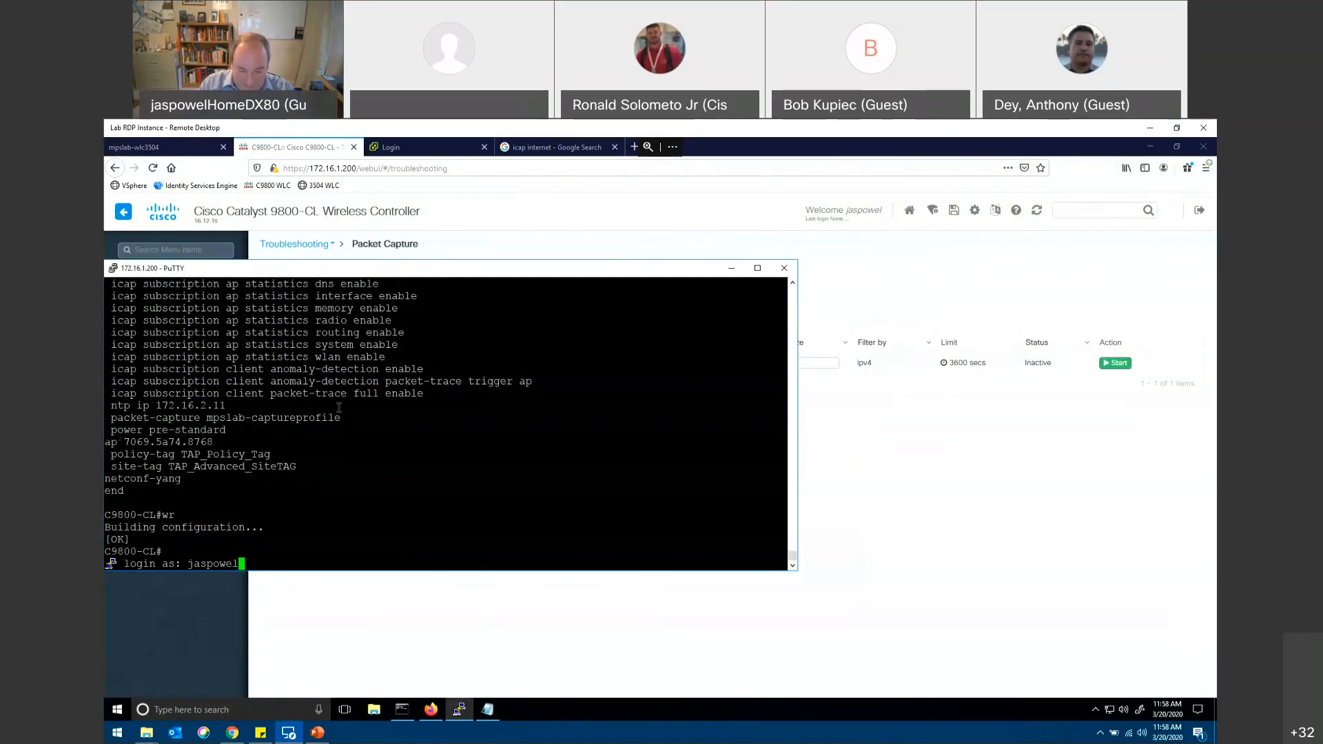
key(Return)
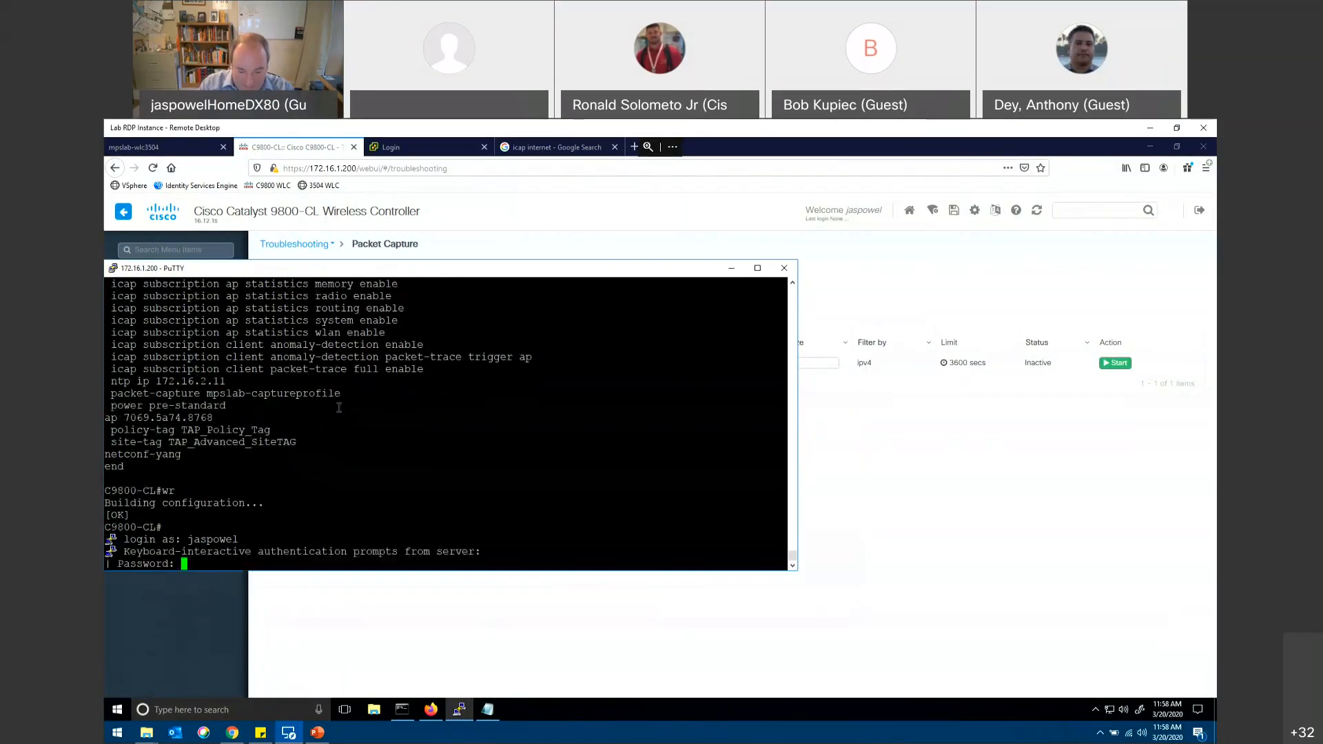
key(Return)
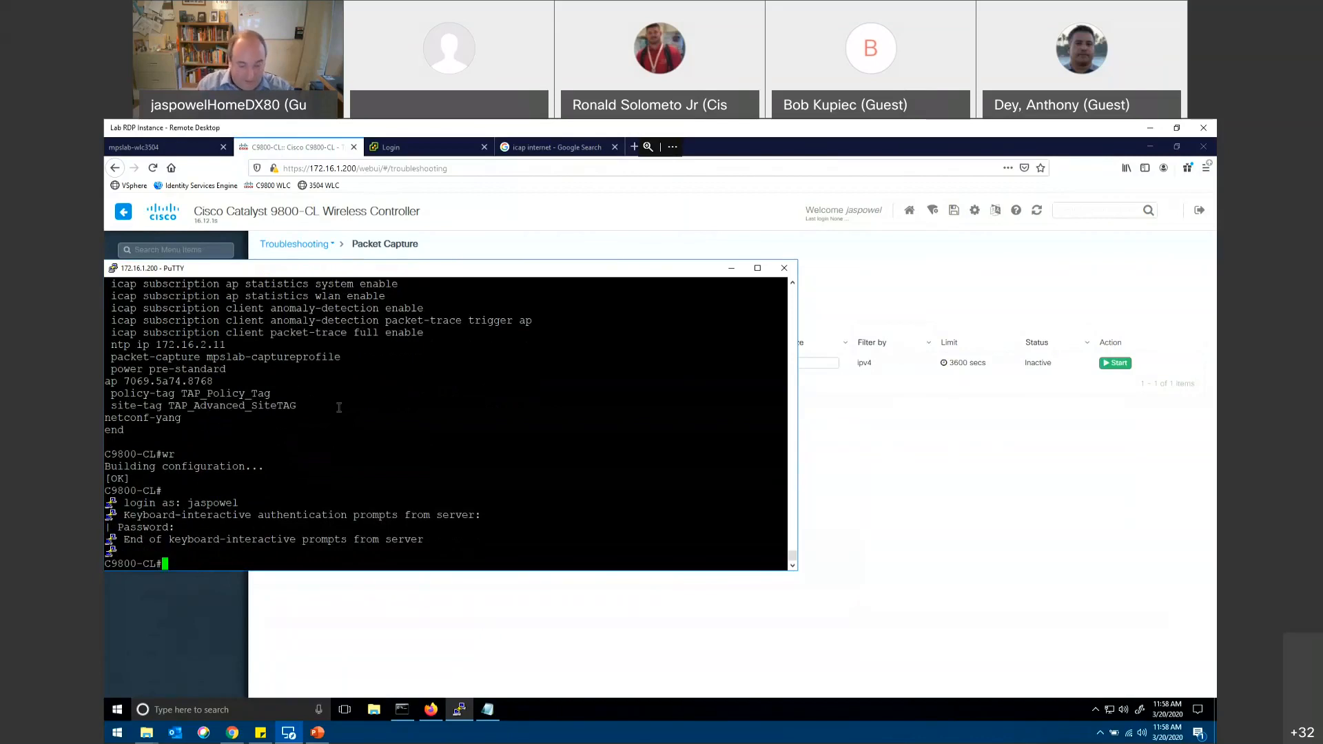
Step: Run "sho log" in the maximized terminal session and page through the controller's log buffer to the end
text(sho log)
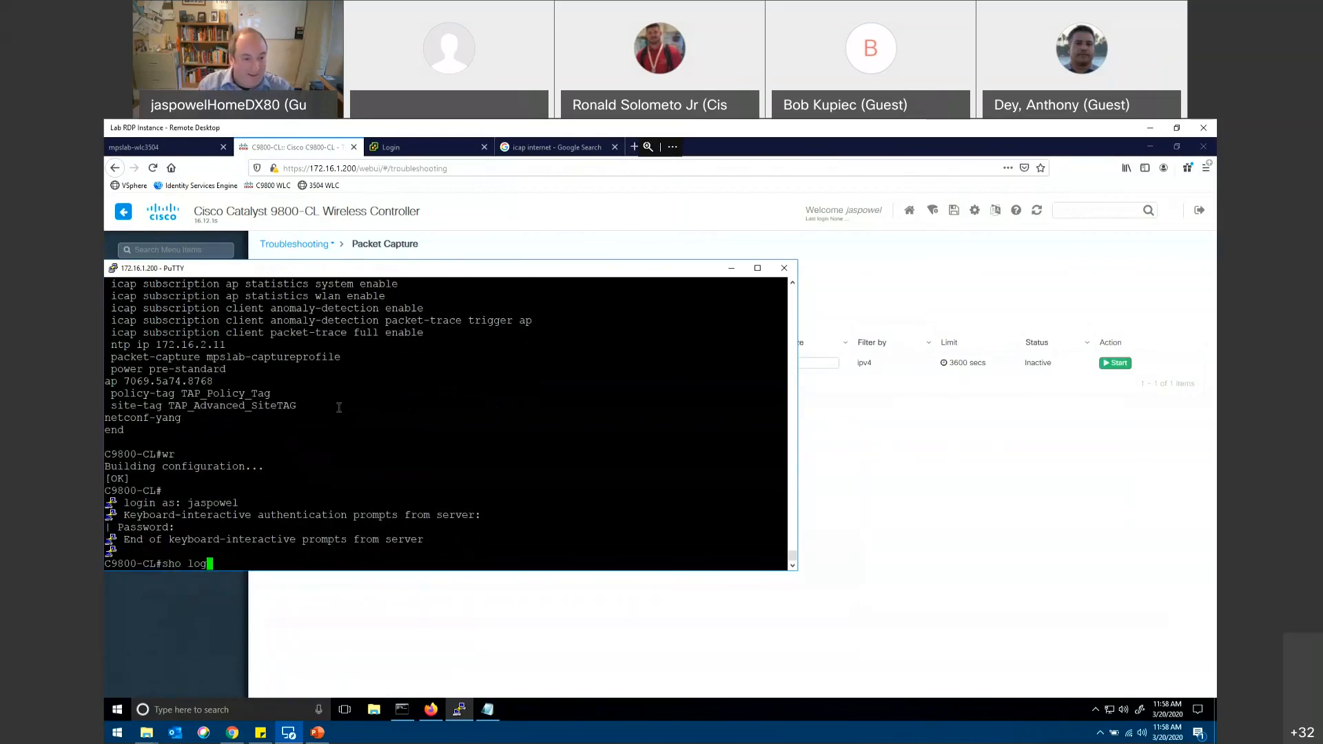
click(758, 267)
key(Return)
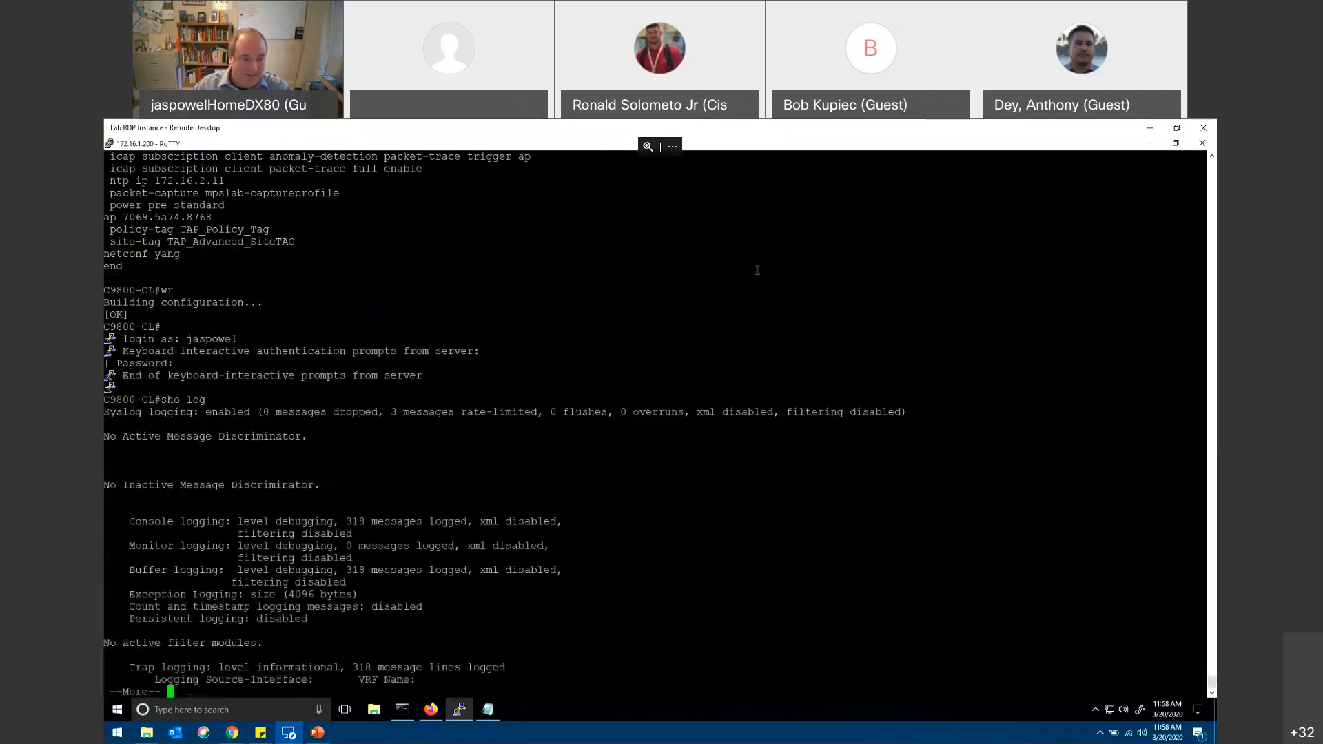
key(space)
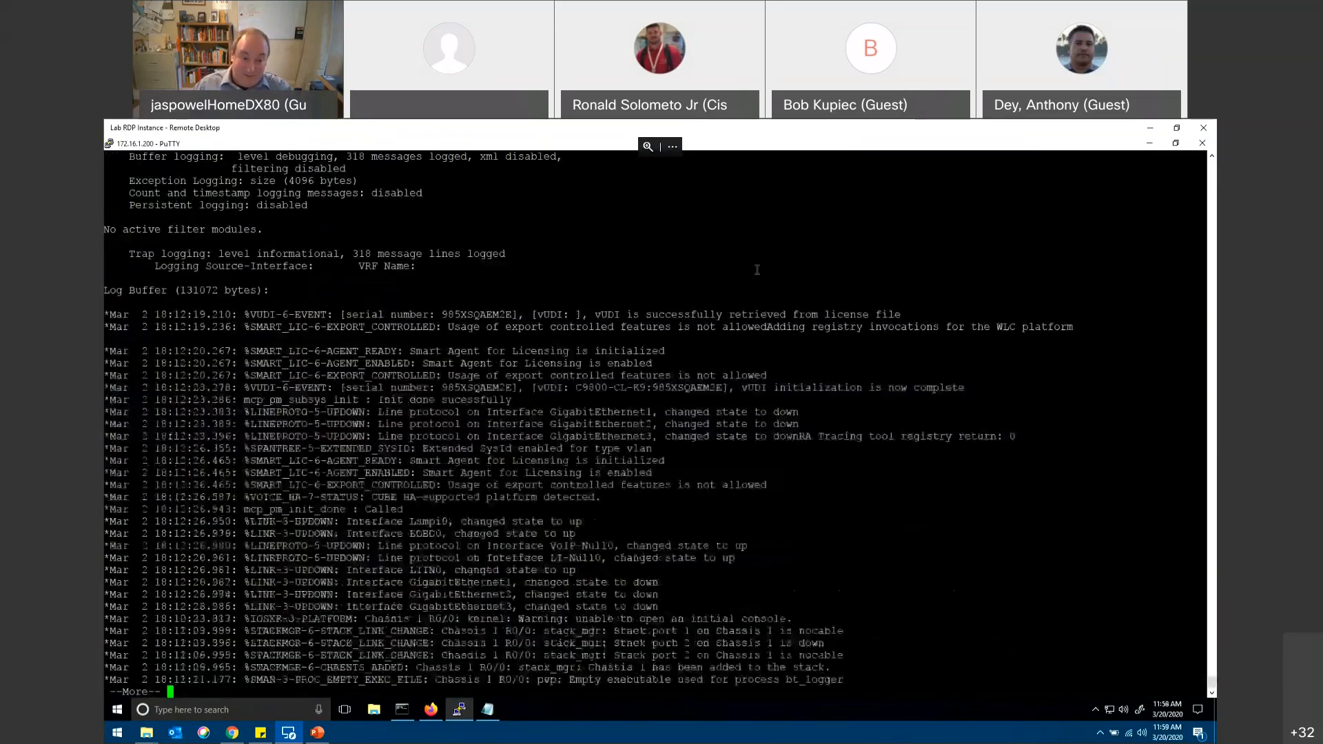
key(space)
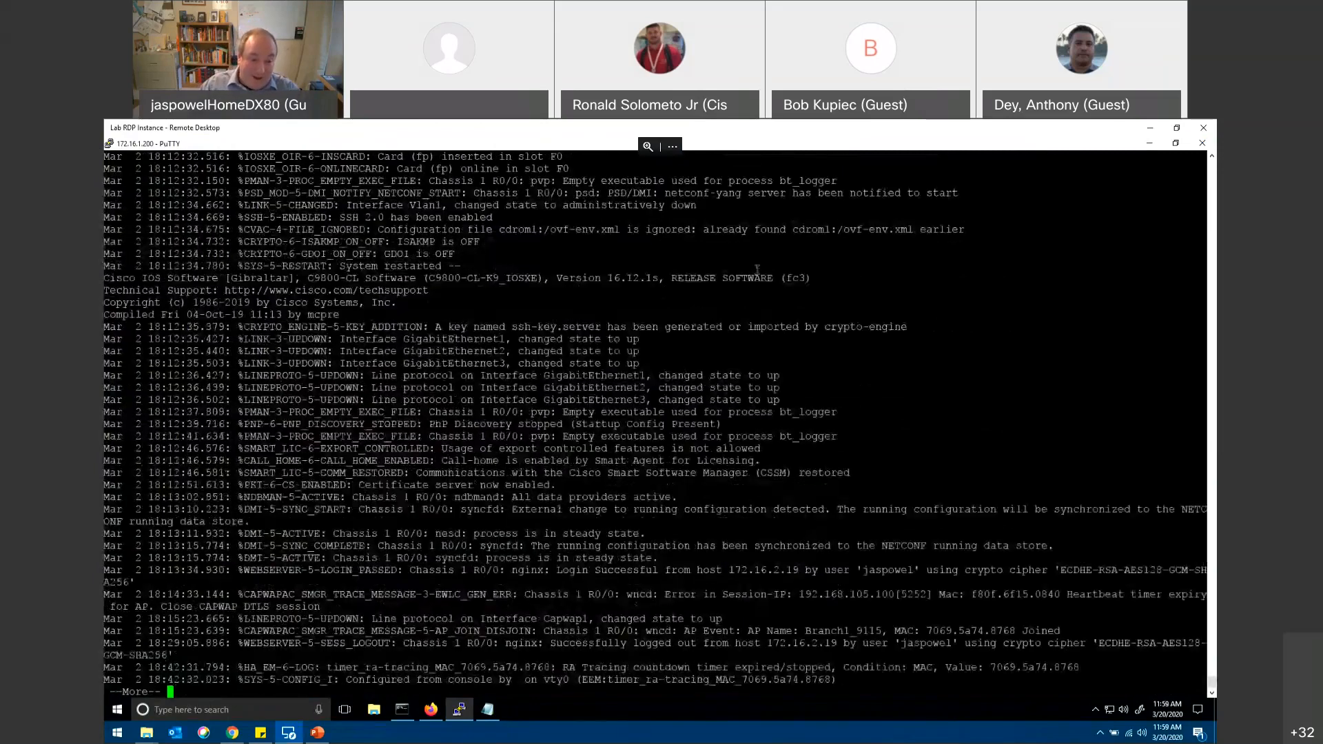
key(space)
key(space)
key(space)
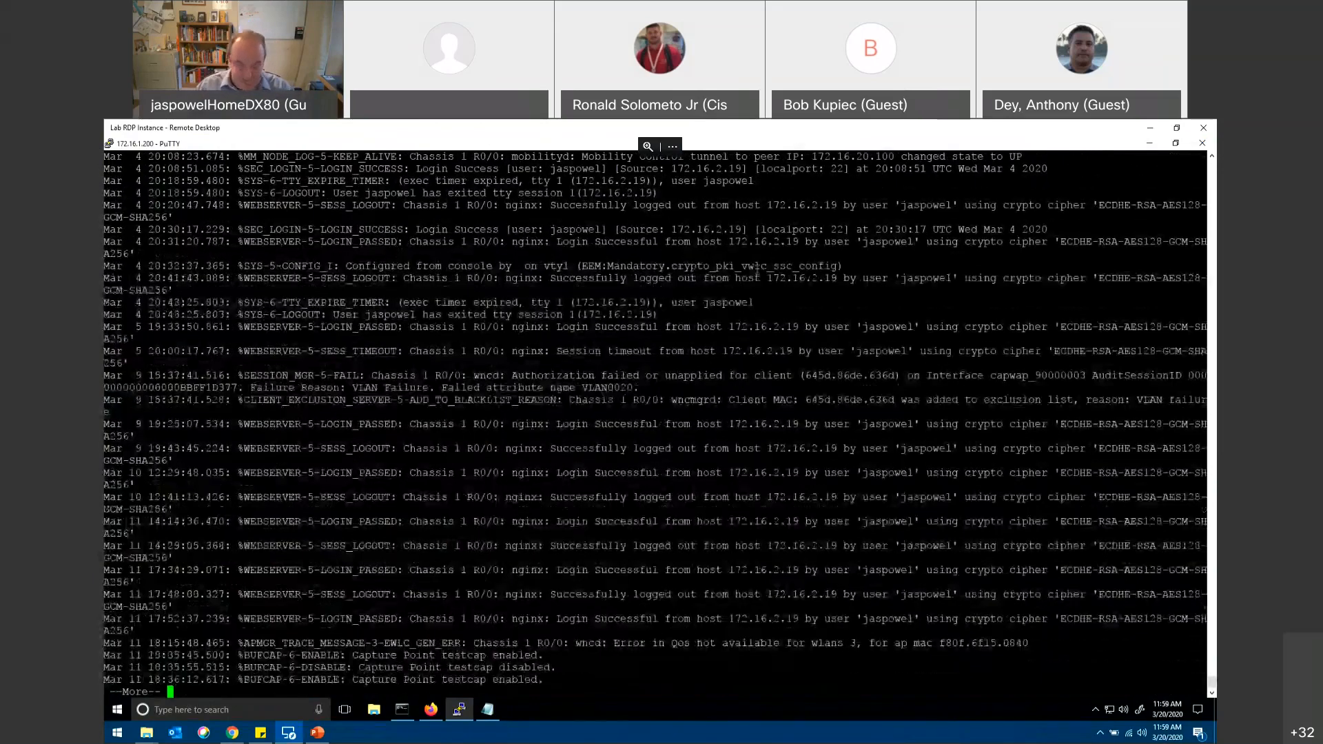
key(space)
Step: Show the summary of interface IP addresses and status with "sh ip int brief"
text(sh ip int brief)
key(Return)
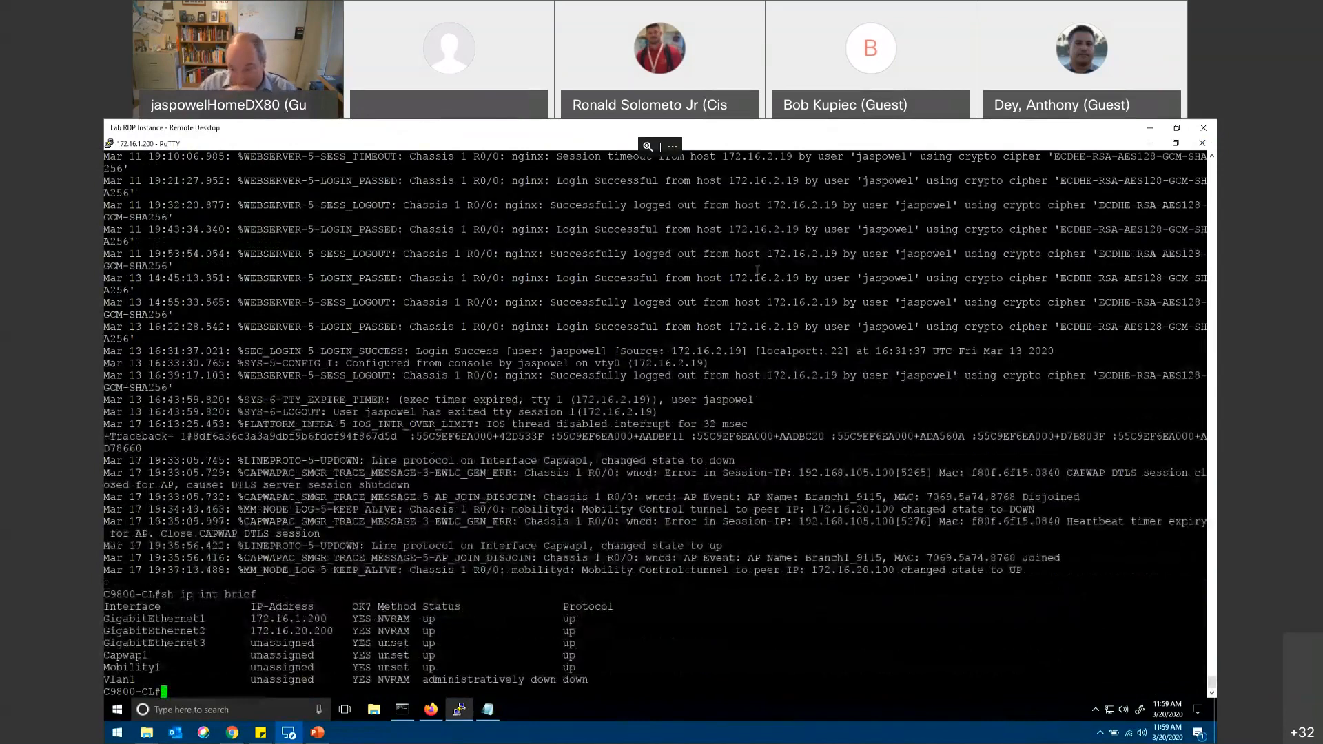
Step: Run "sho int" and page through the detailed statistics of all interfaces until the prompt returns
text(sh)
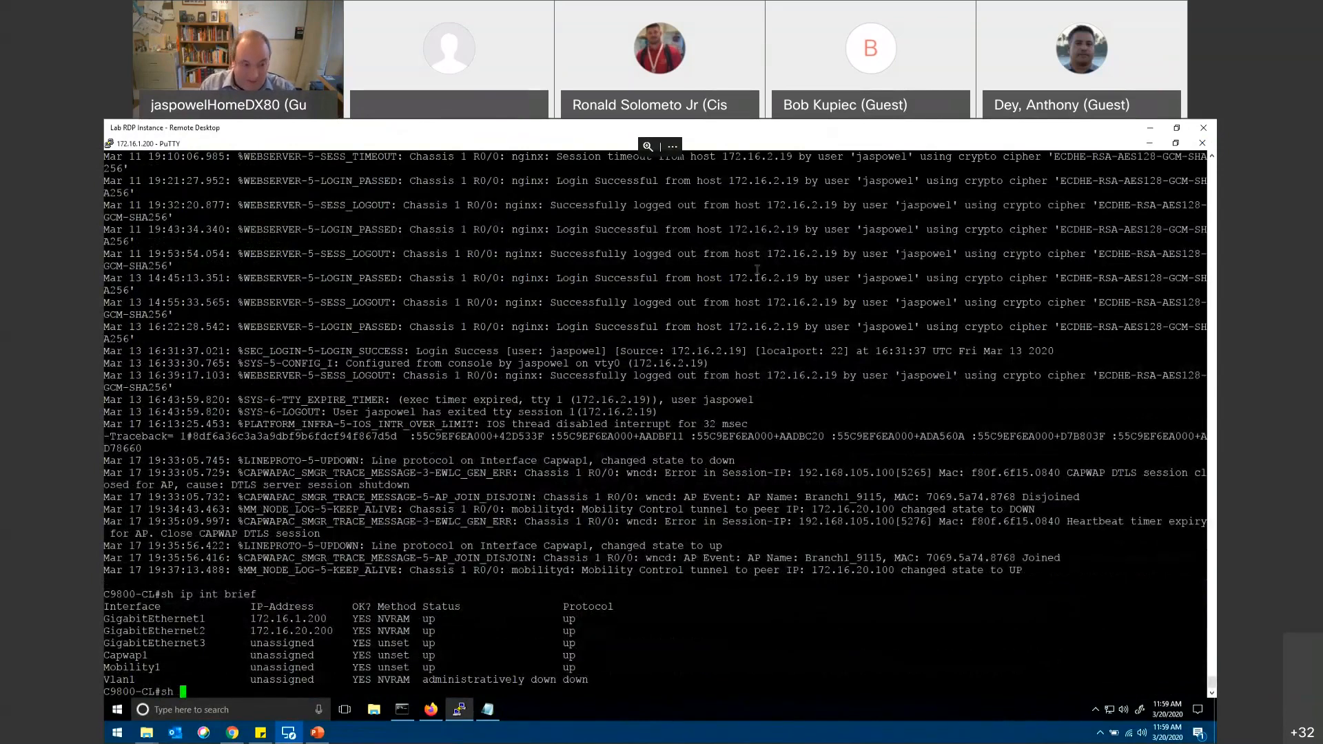
text(o int)
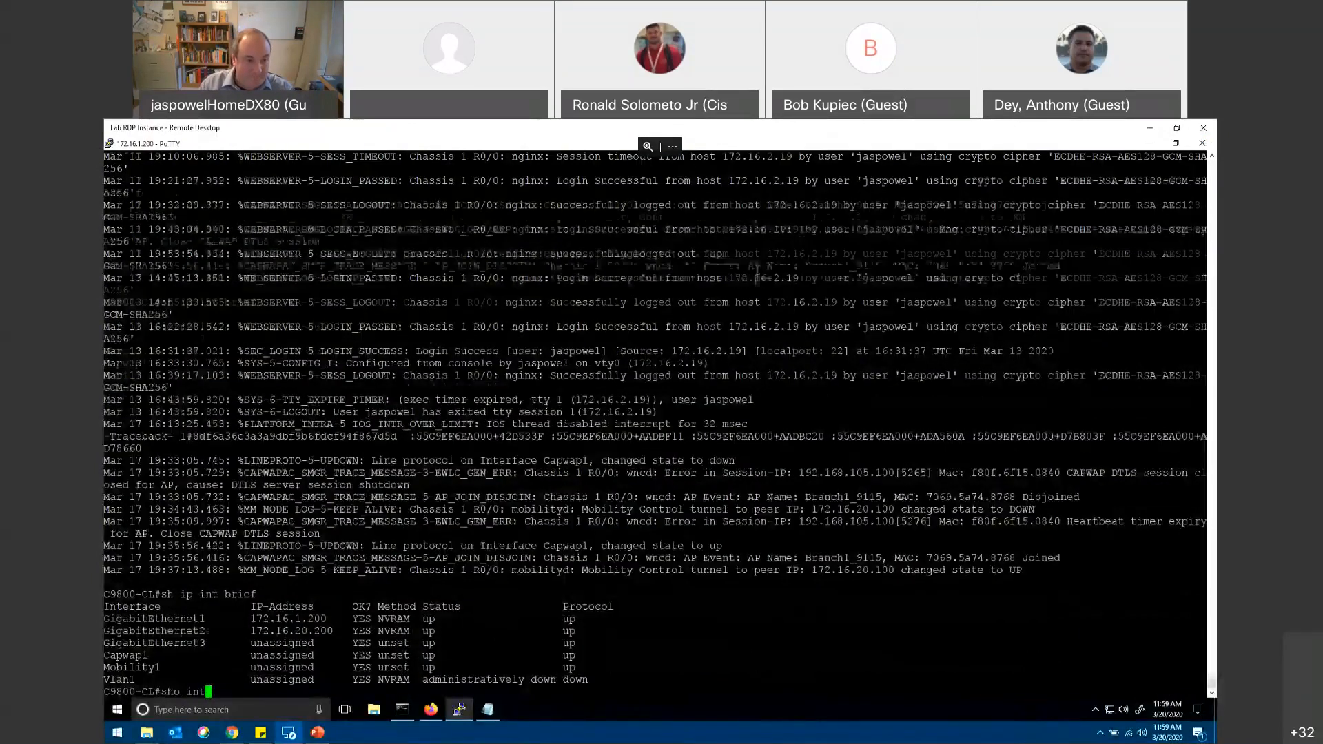
key(Return)
key(space)
key(space)
key(space)
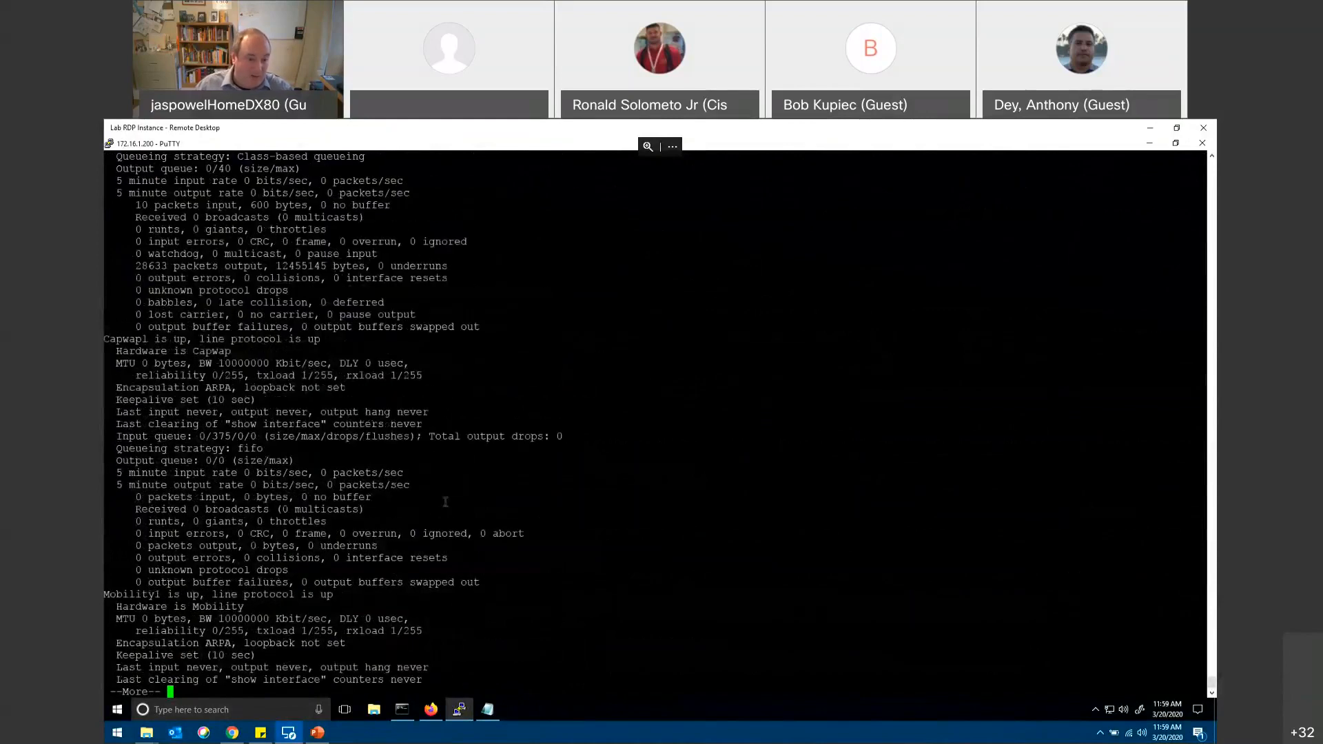
key(space)
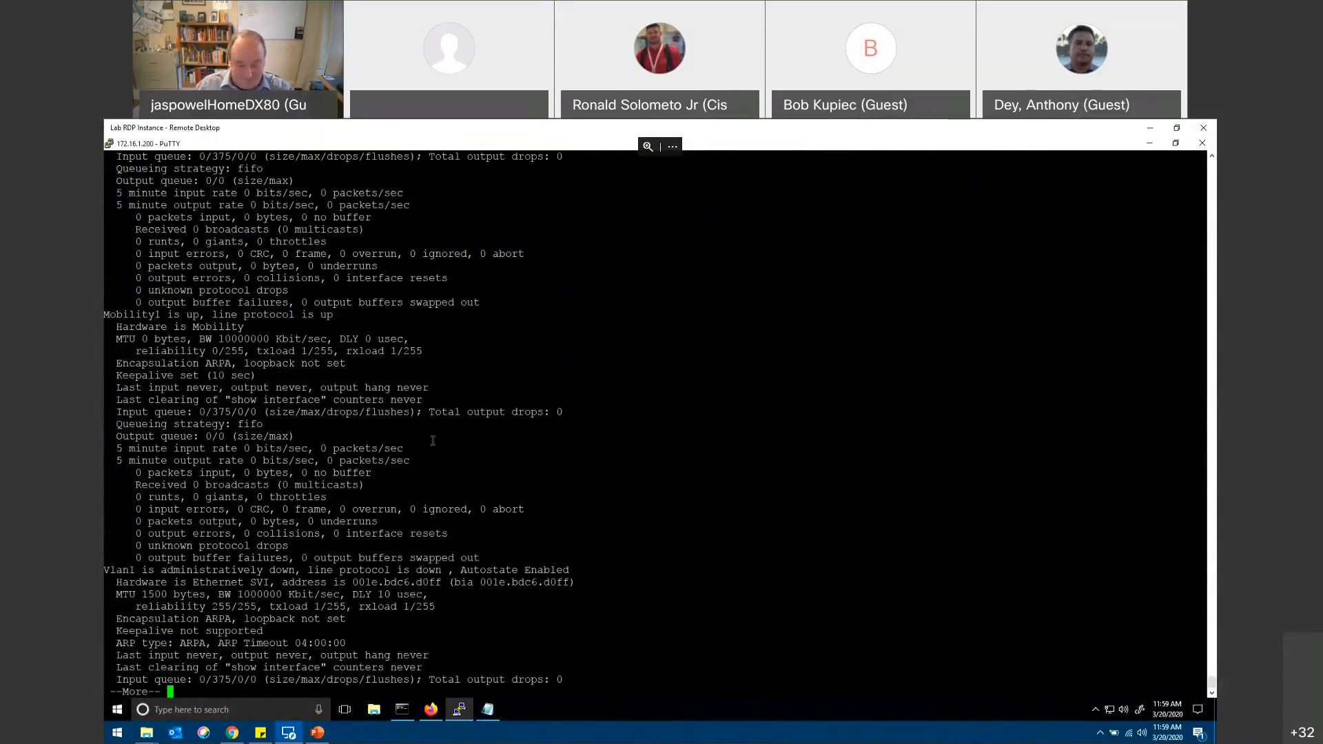
key(space)
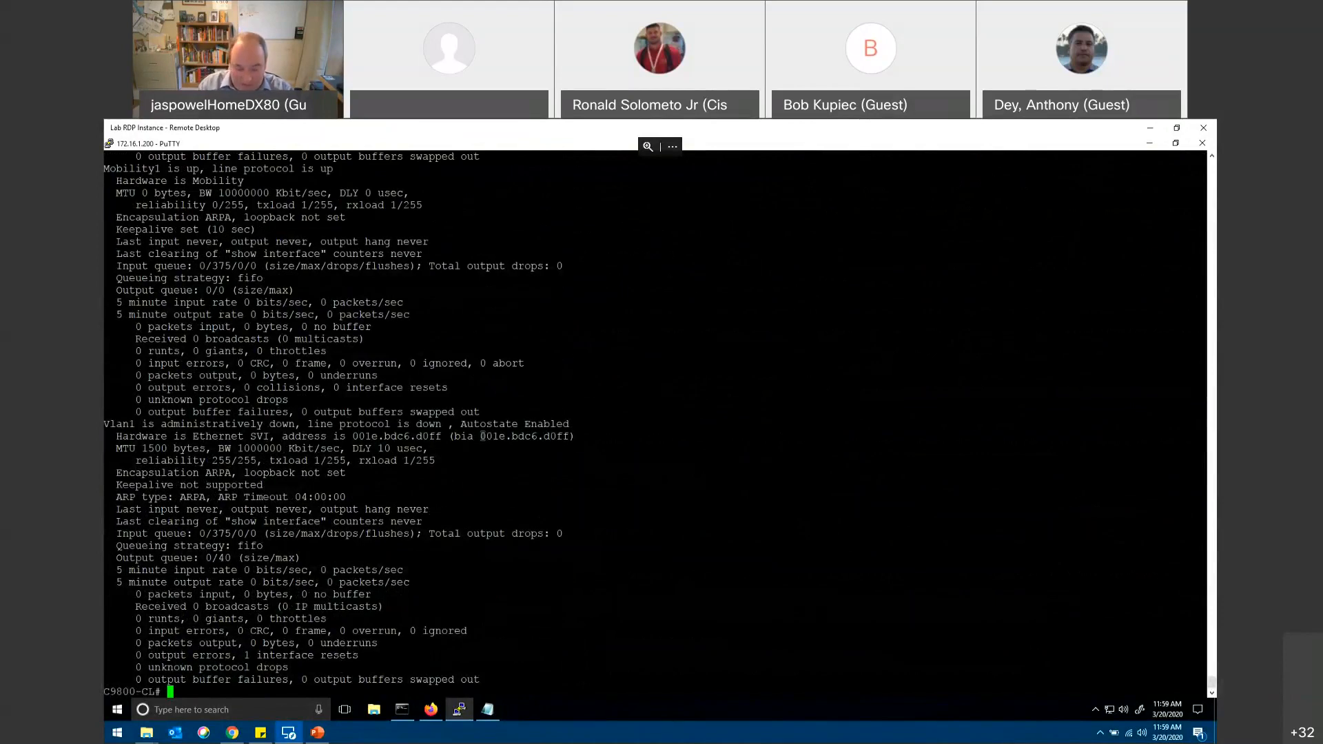
Step: Display the access point uptime and association uptime with "sho ap uptime"
text(shoap uptime)
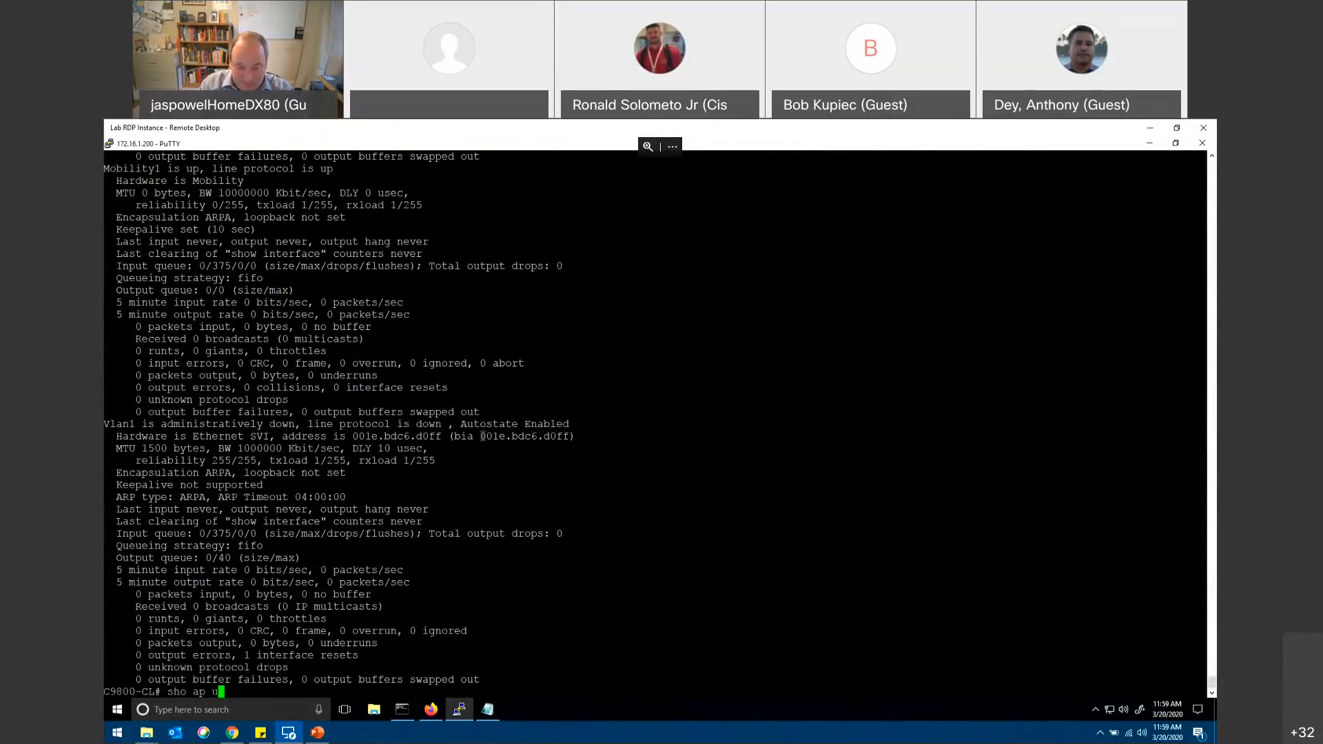
key(BackSpace)
key(BackSpace)
key(BackSpace)
key(BackSpace)
text(ime)
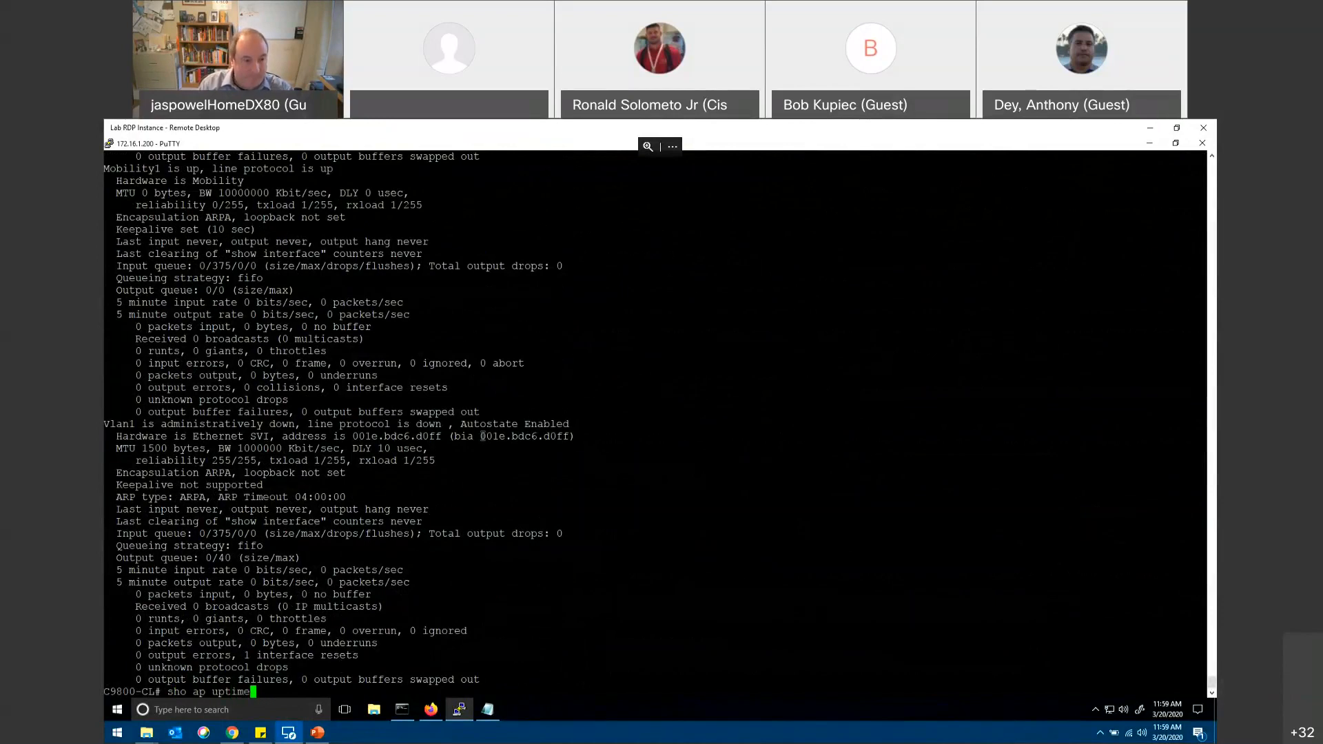
key(Return)
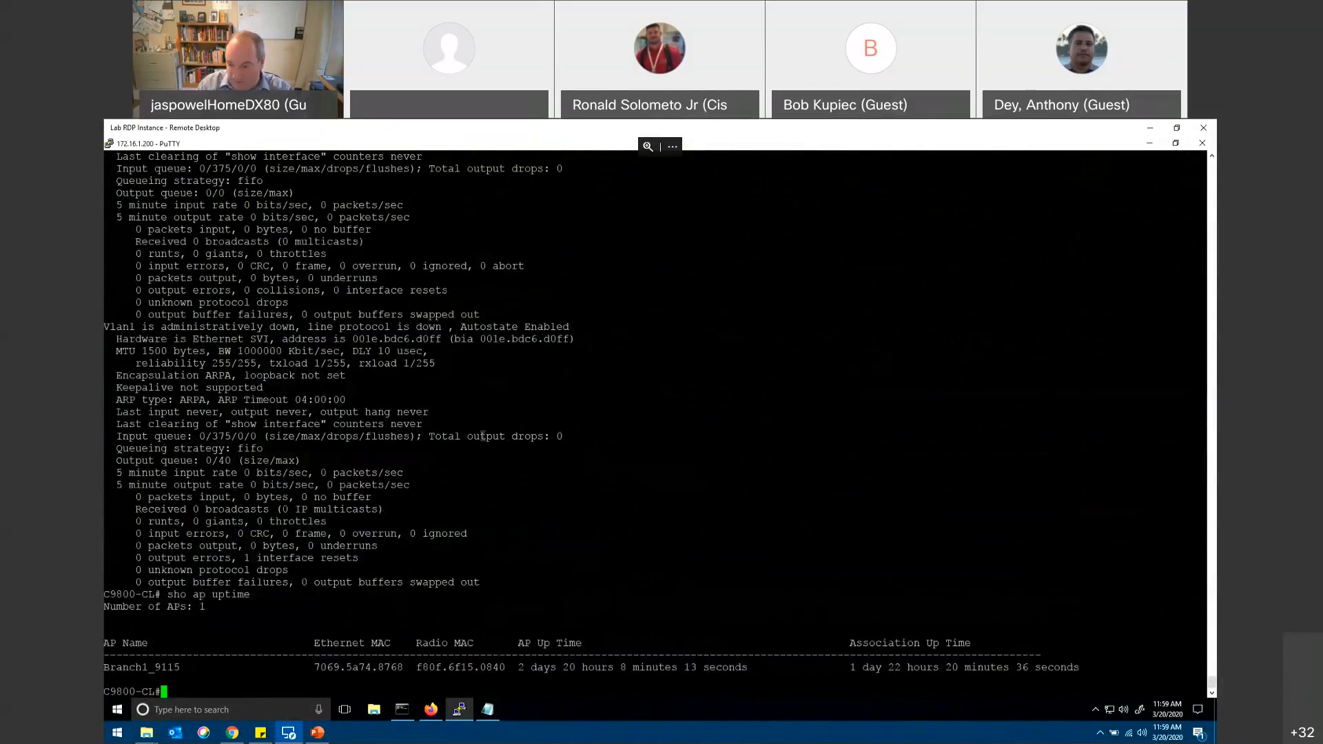
Step: Query the wireless client device count with "show wireless client device count"
text(sh)
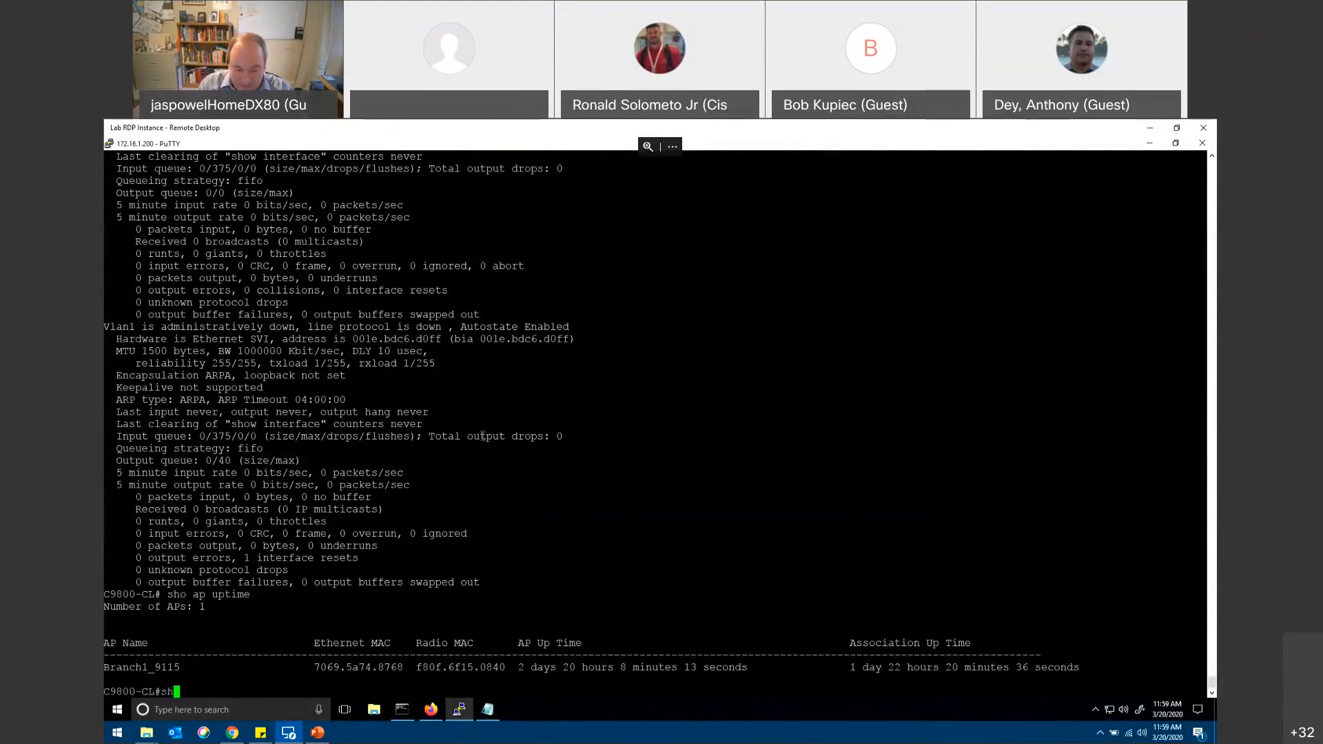
text(ow wireless client)
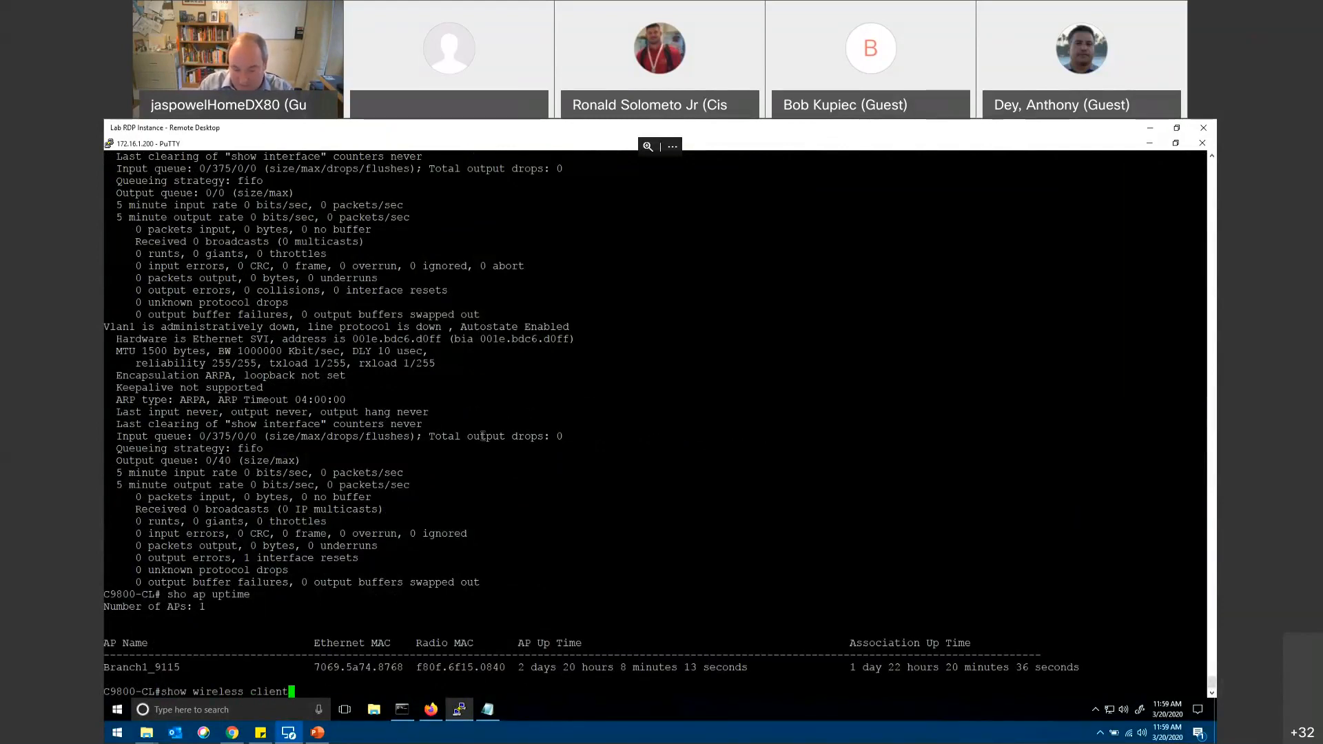
text( device count)
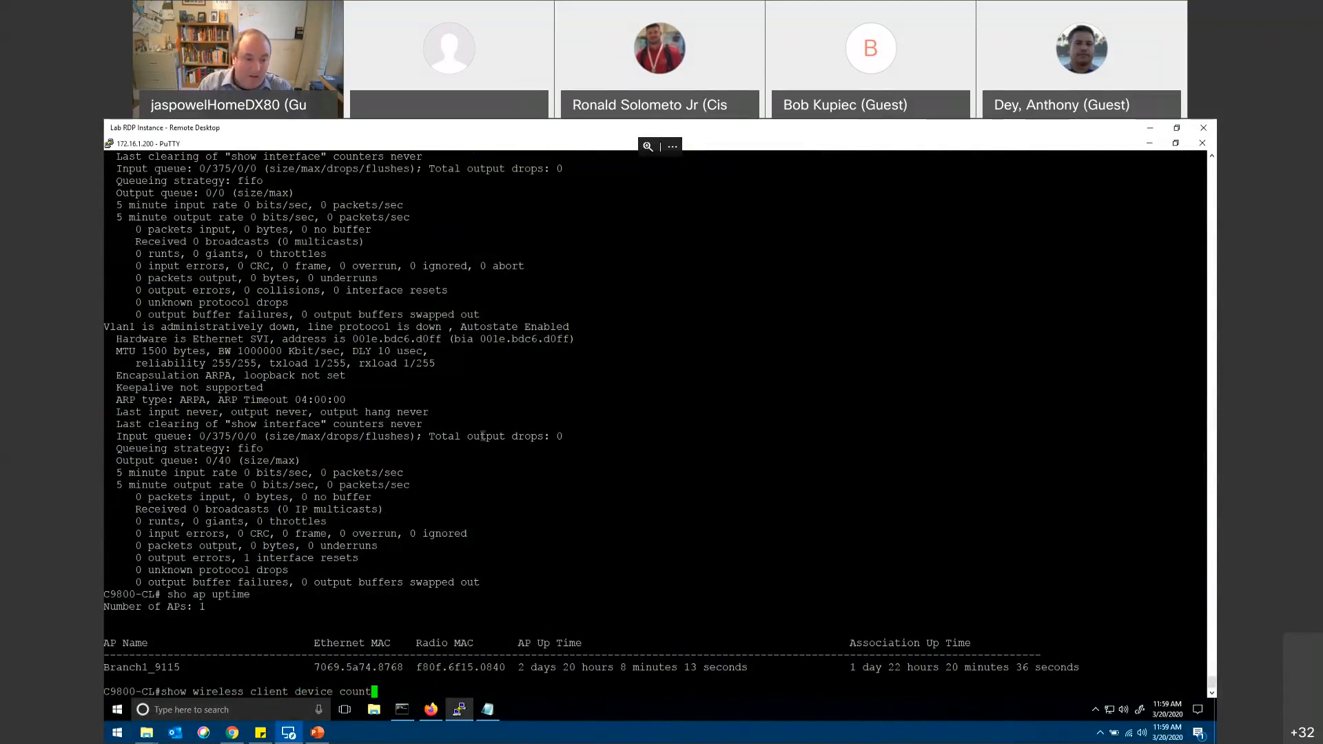
key(Return)
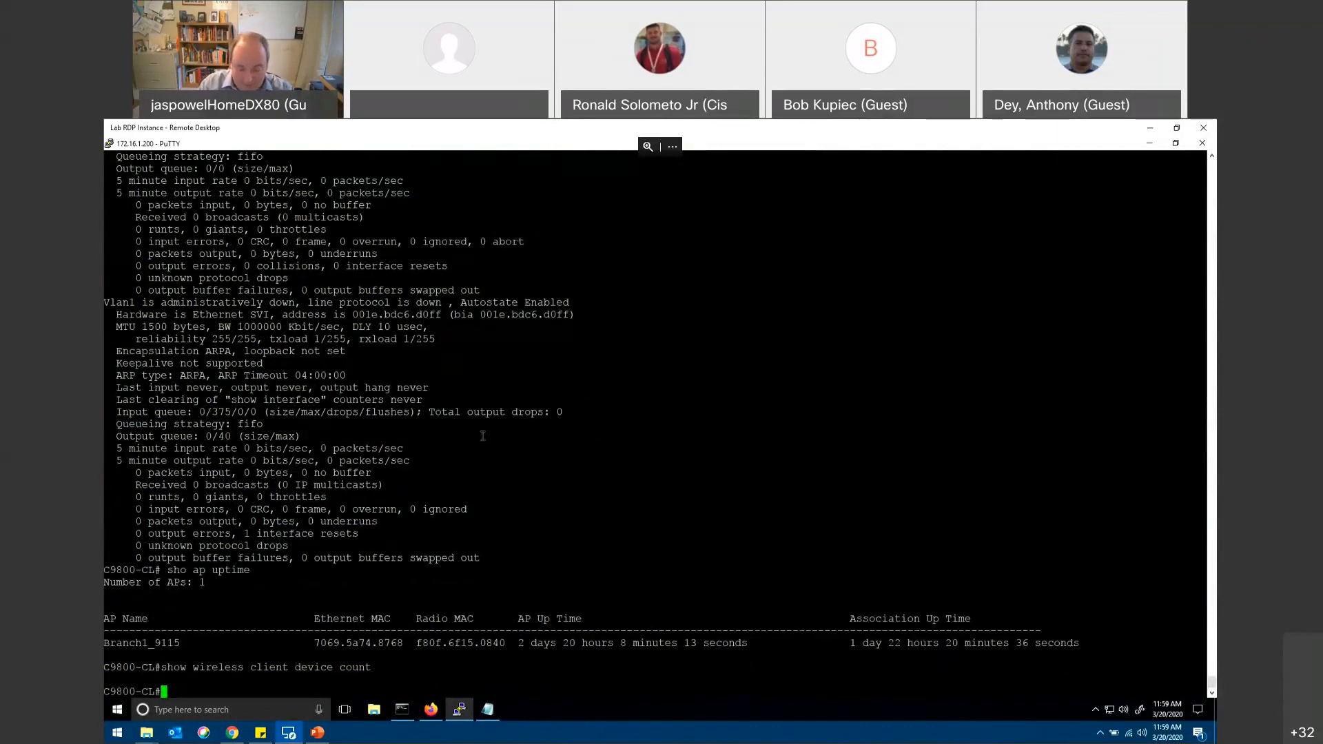
Step: Run "sh run" and page through the running configuration down to the wireless profile and tag sections
text(sh )
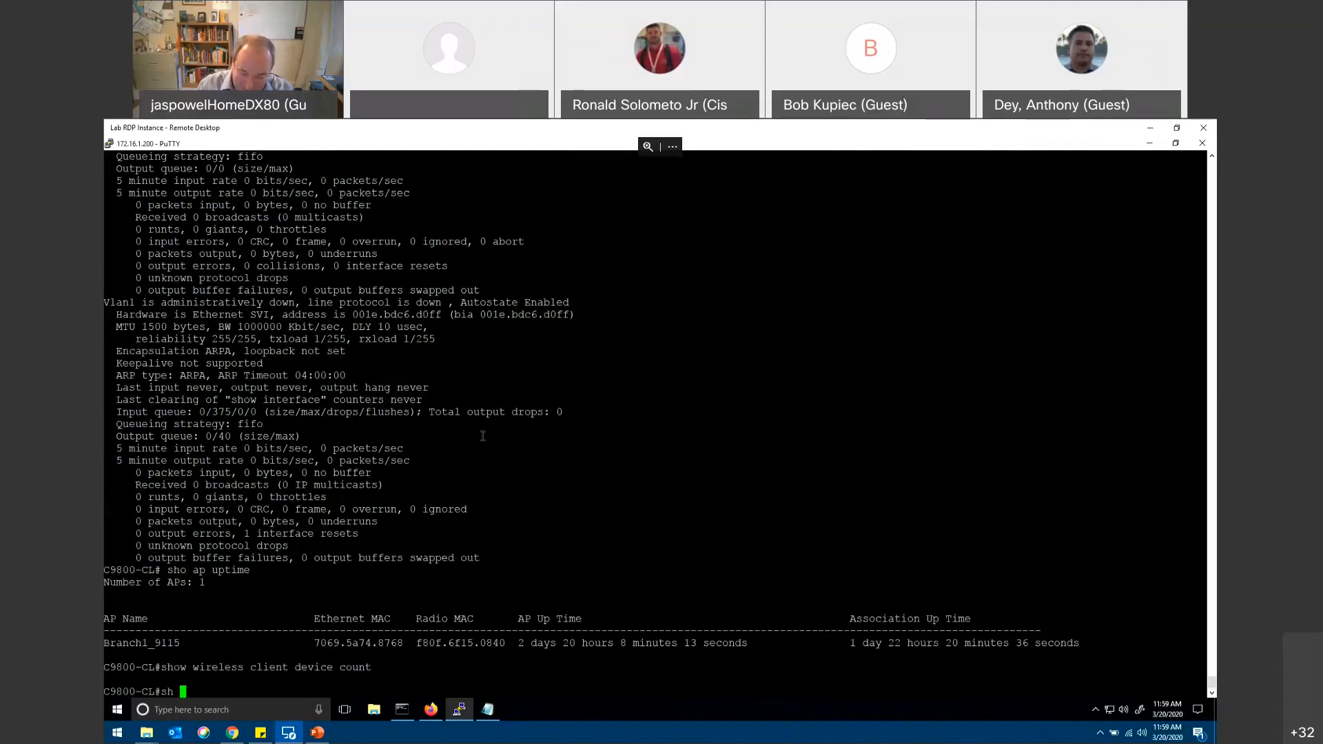
text(run)
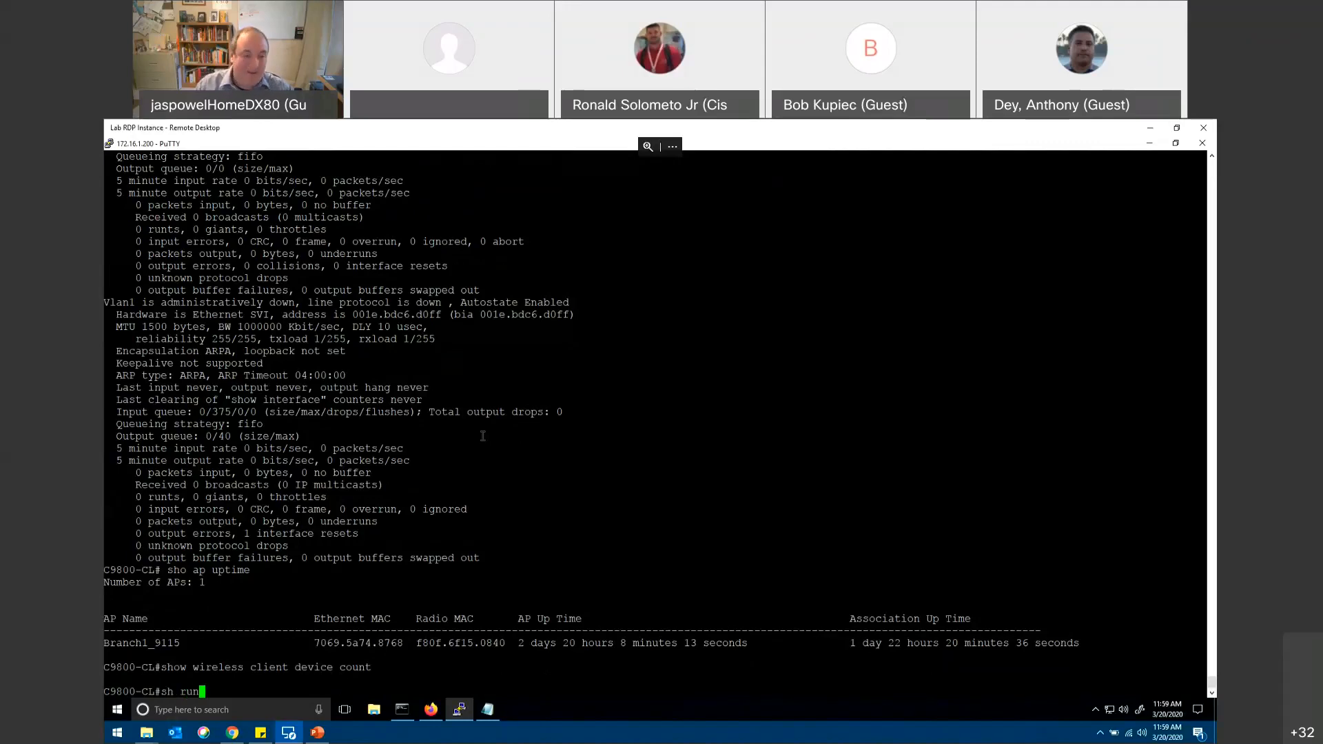
key(Return)
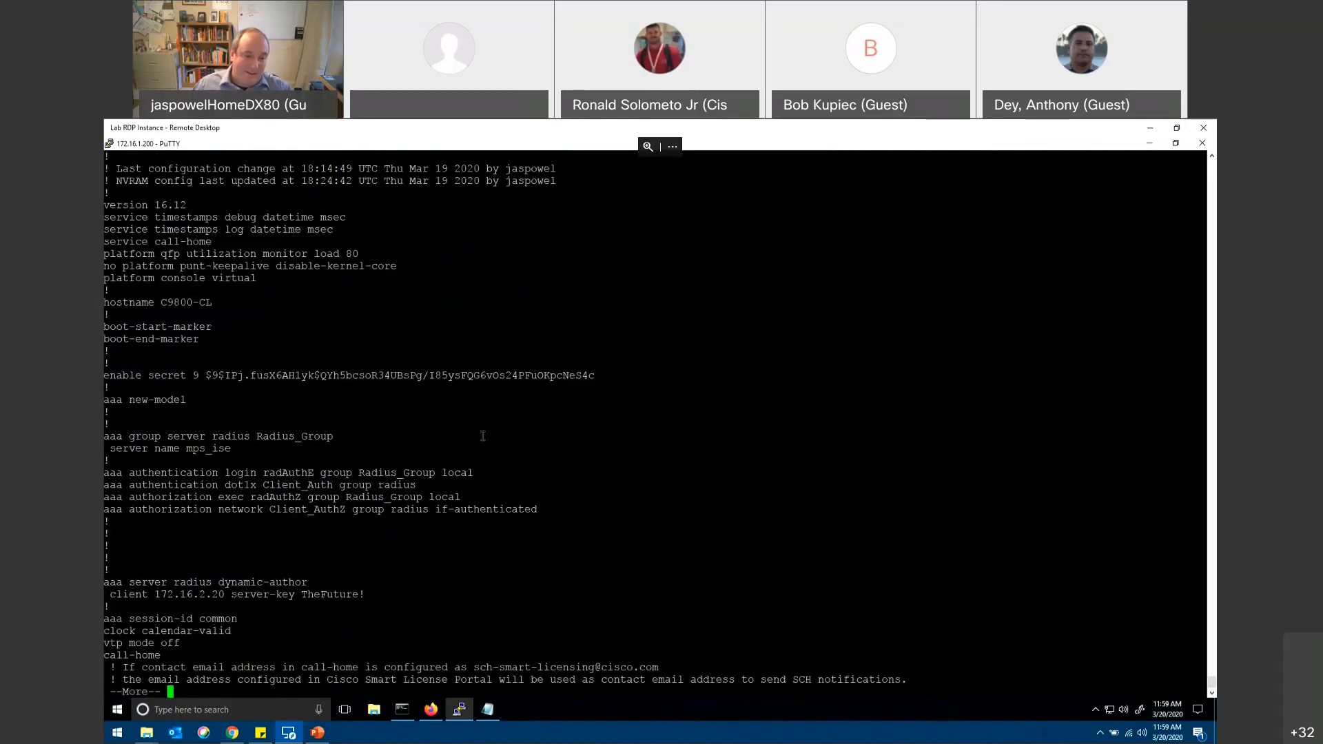
key(space)
key(space)
key(space)
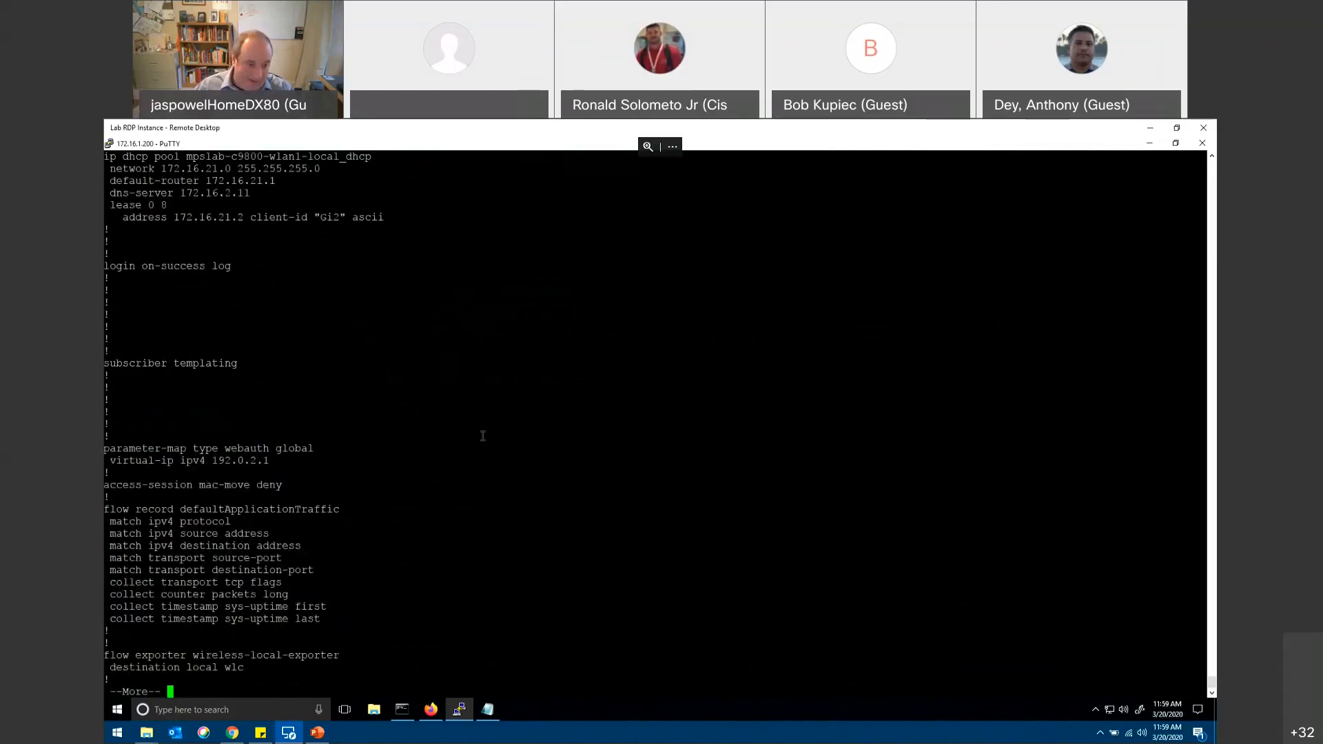
key(space)
key(space)
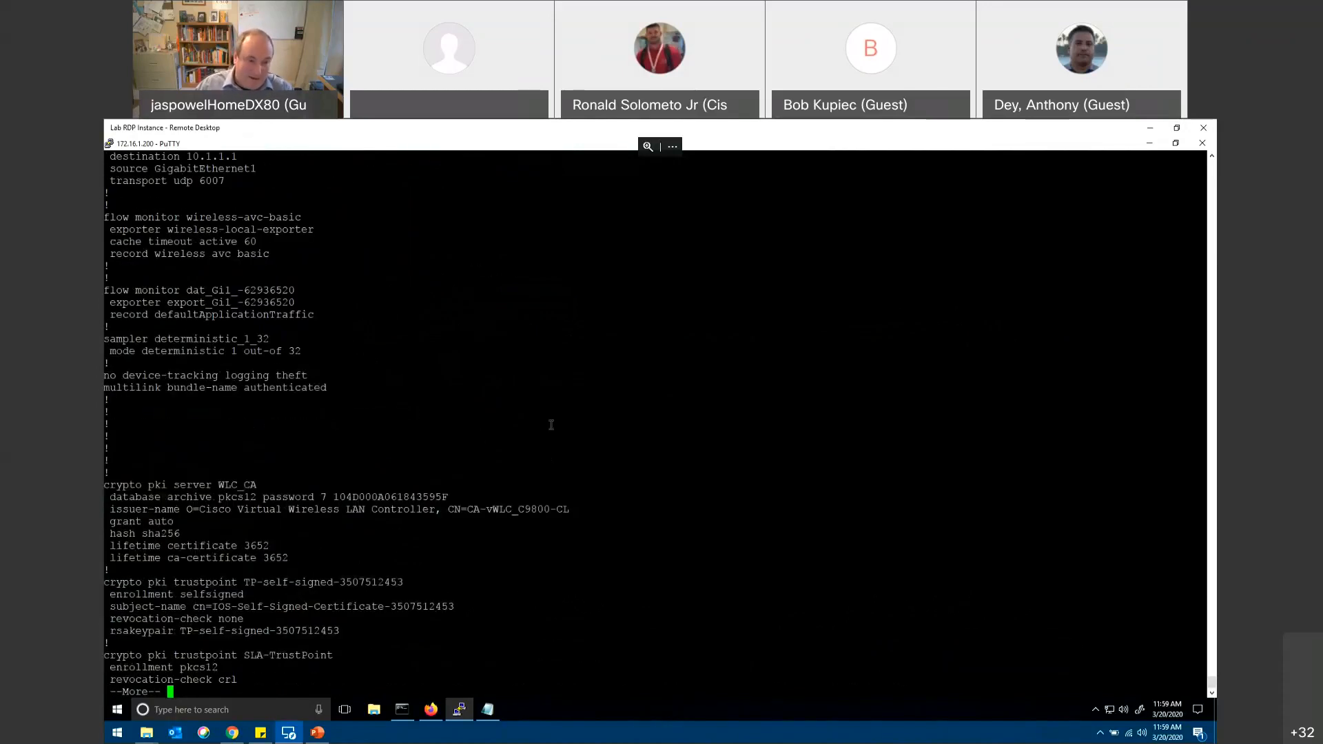
key(space)
key(space)
key(space)
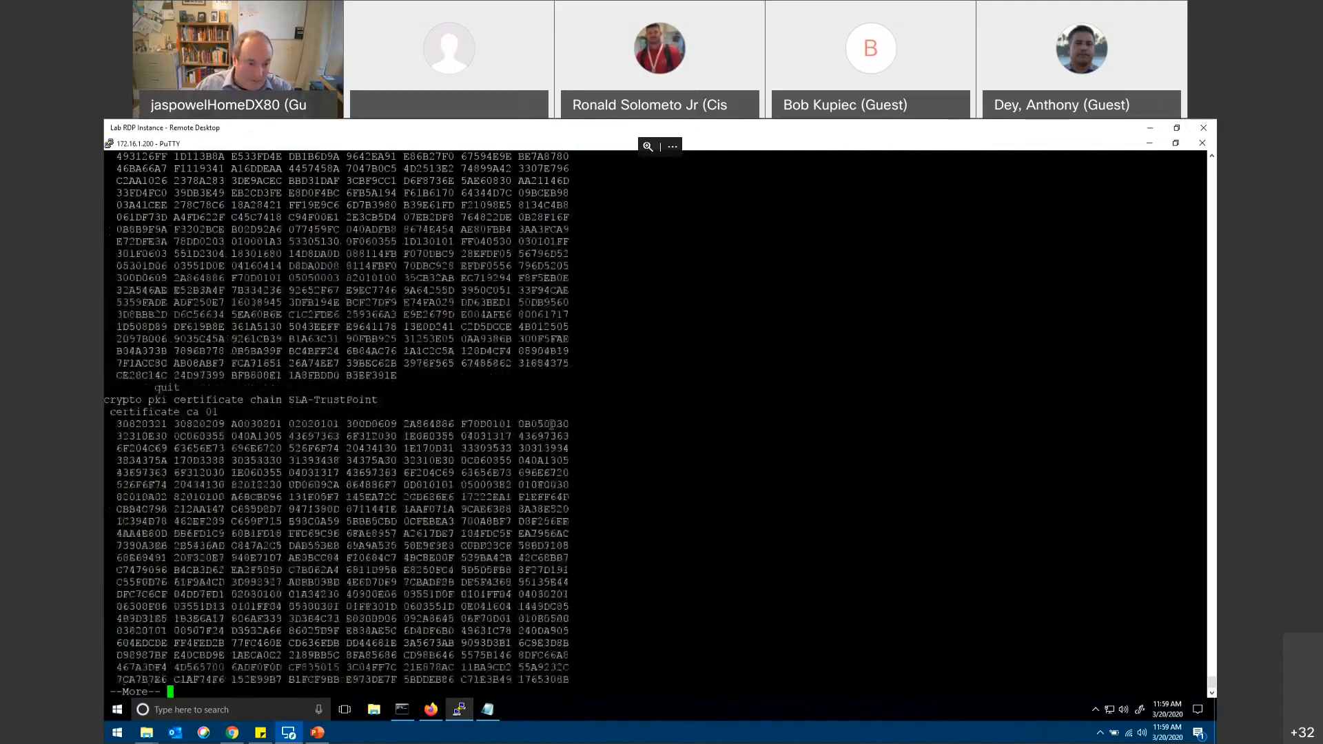
key(space)
key(space)
key(space)
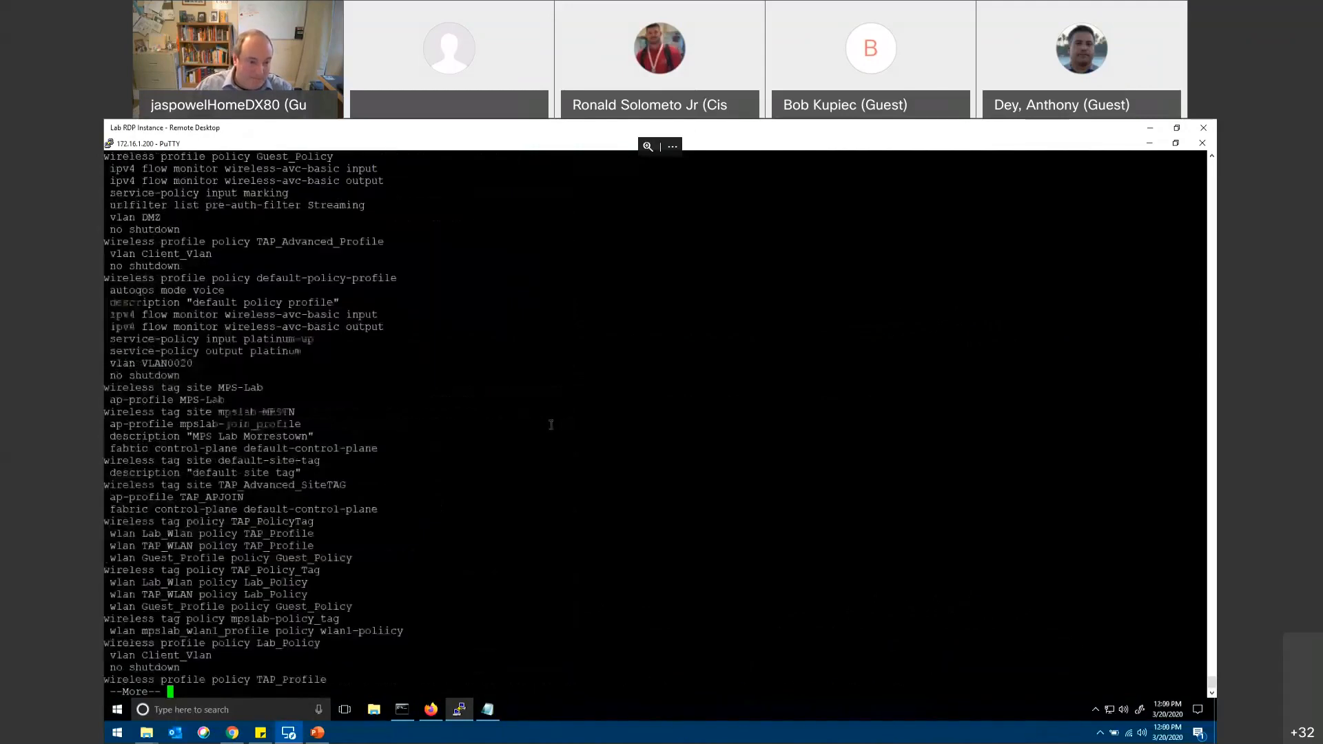
key(space)
Step: Review the interface and wireless policy sections in the running configuration output, highlighting the start of the Guest_Policy profile line
scroll(527, 425, up, 10)
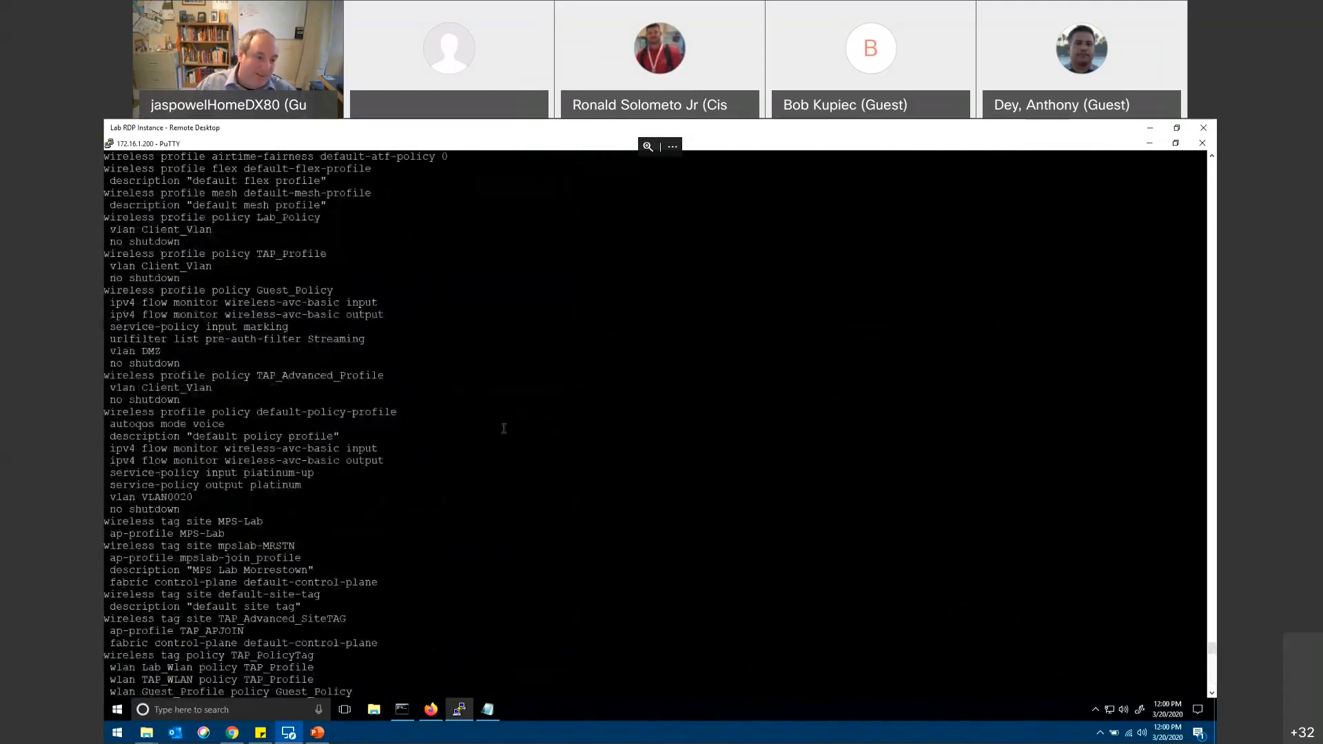
scroll(503, 428, up, 8)
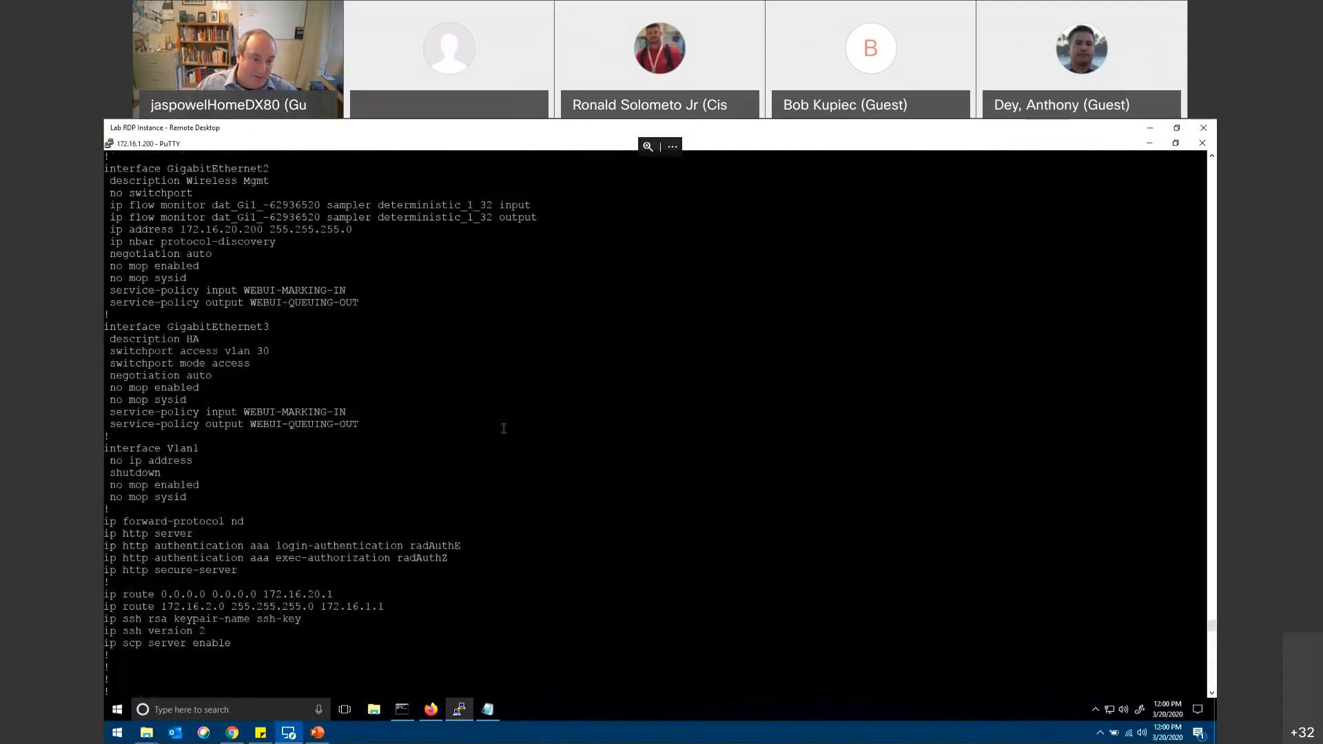
scroll(437, 393, down, 8)
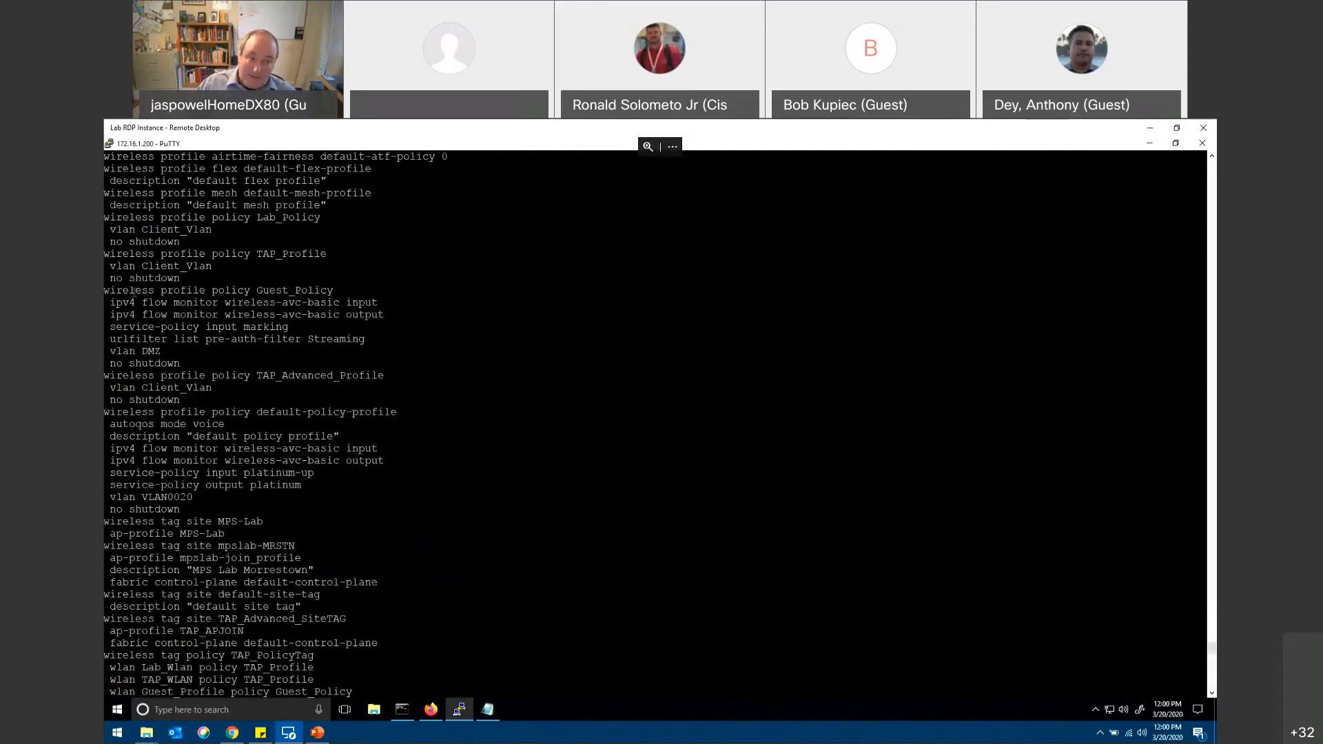
drag(106, 290, 148, 290)
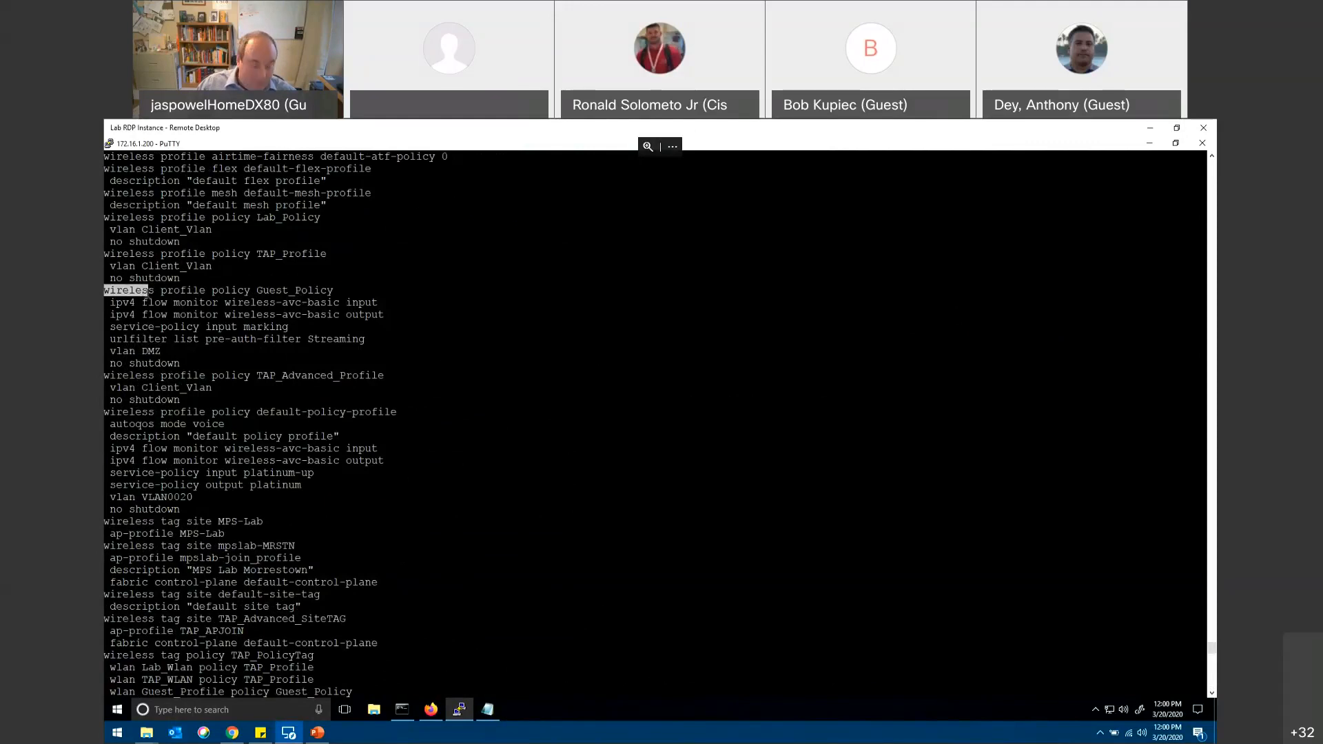